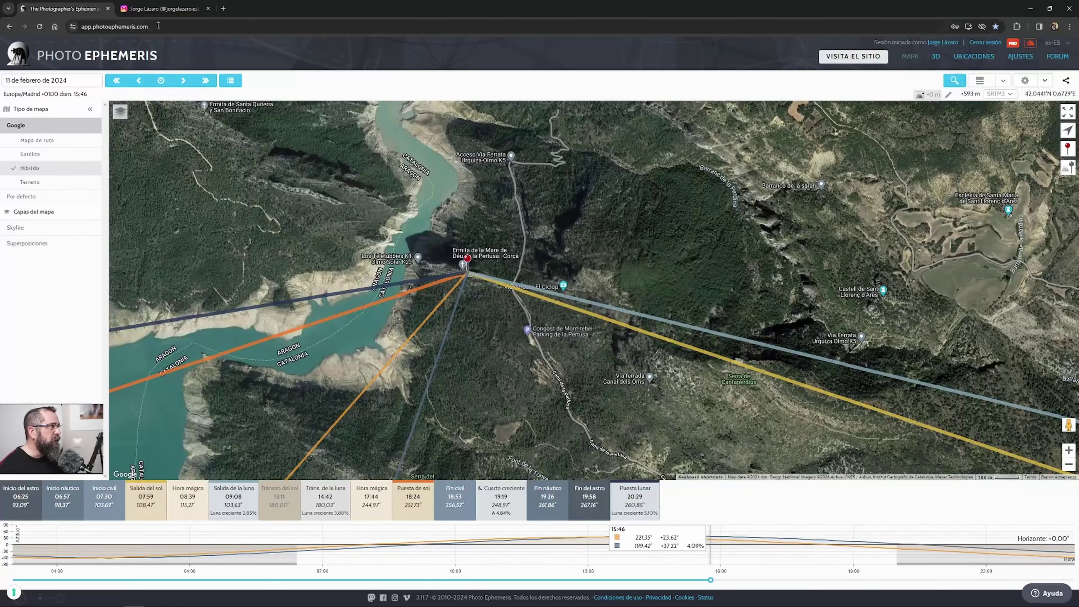
View the Ermita de la Pertusa sunset photo on Instagram, and back in Photo Ephemeris preview 12 February 2024 before returning to 11 February.
click(164, 9)
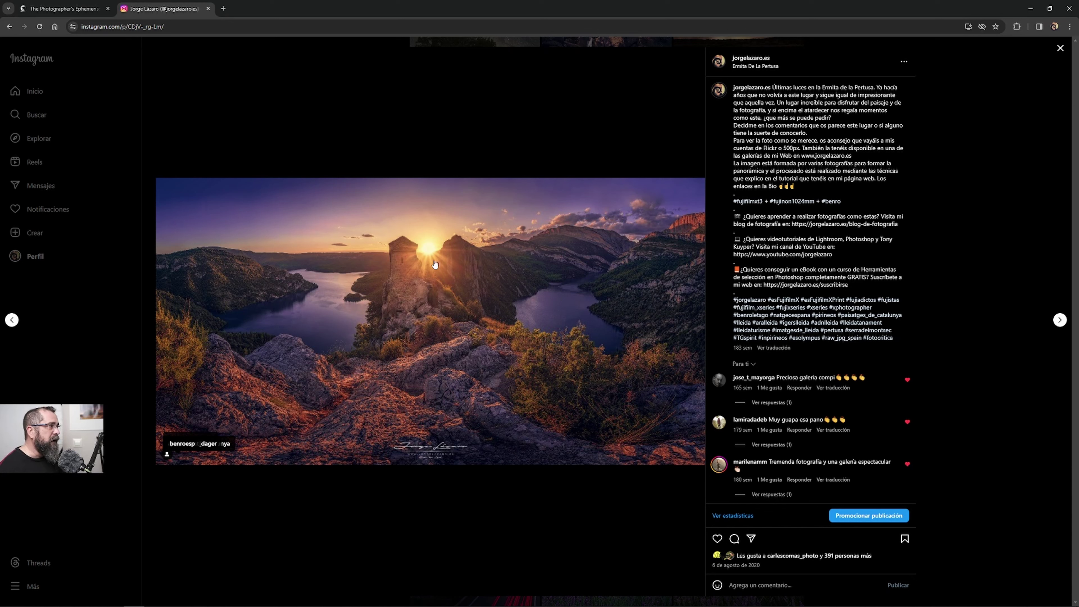
click(65, 13)
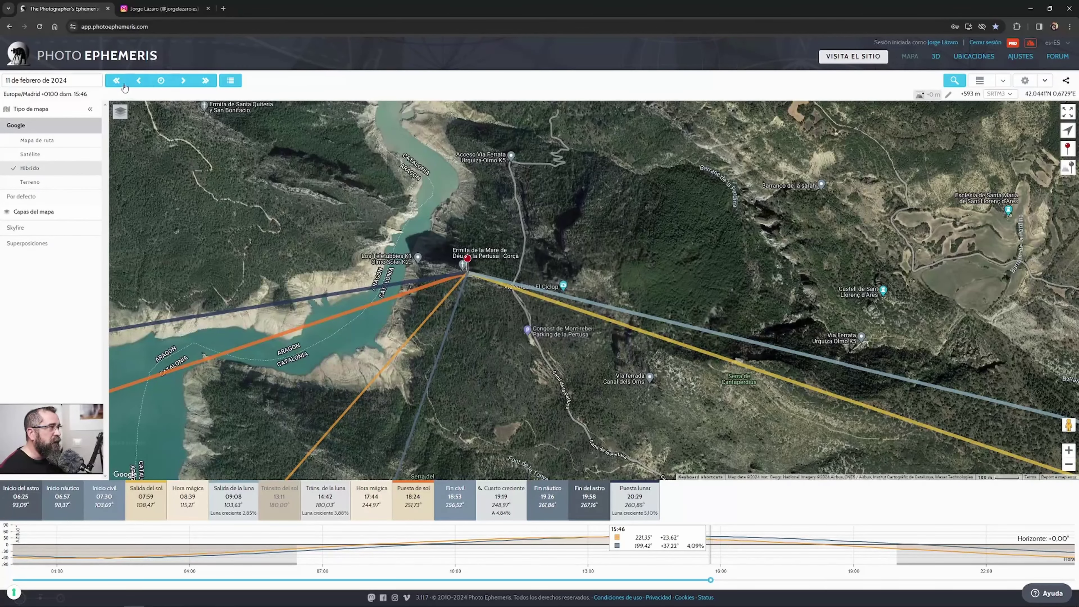
click(183, 81)
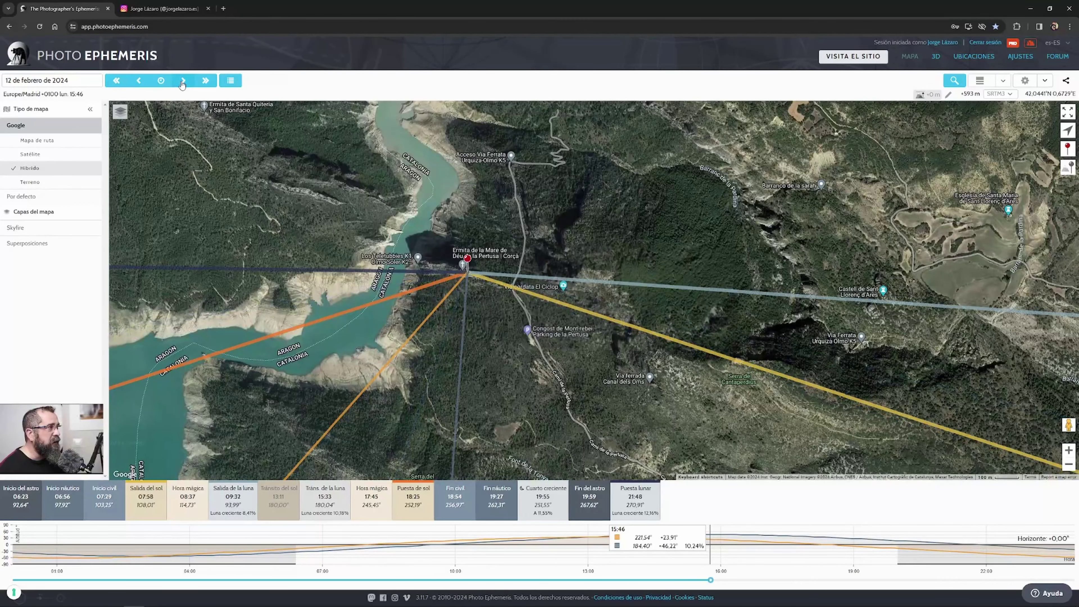
click(139, 82)
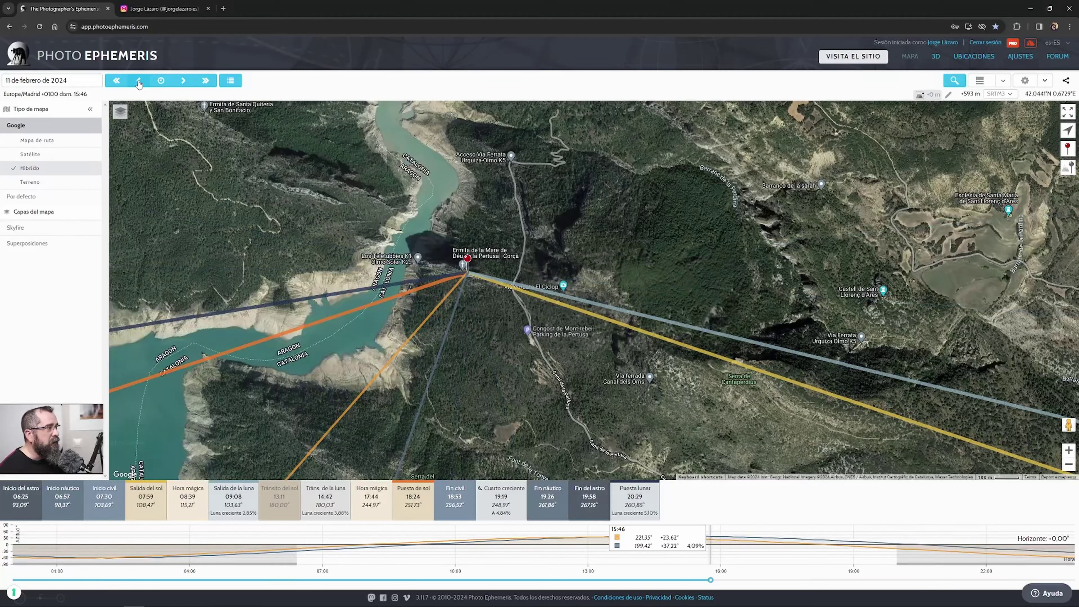
Advance the map date through successive lunar events from 11 February to 1 May 2024.
click(206, 82)
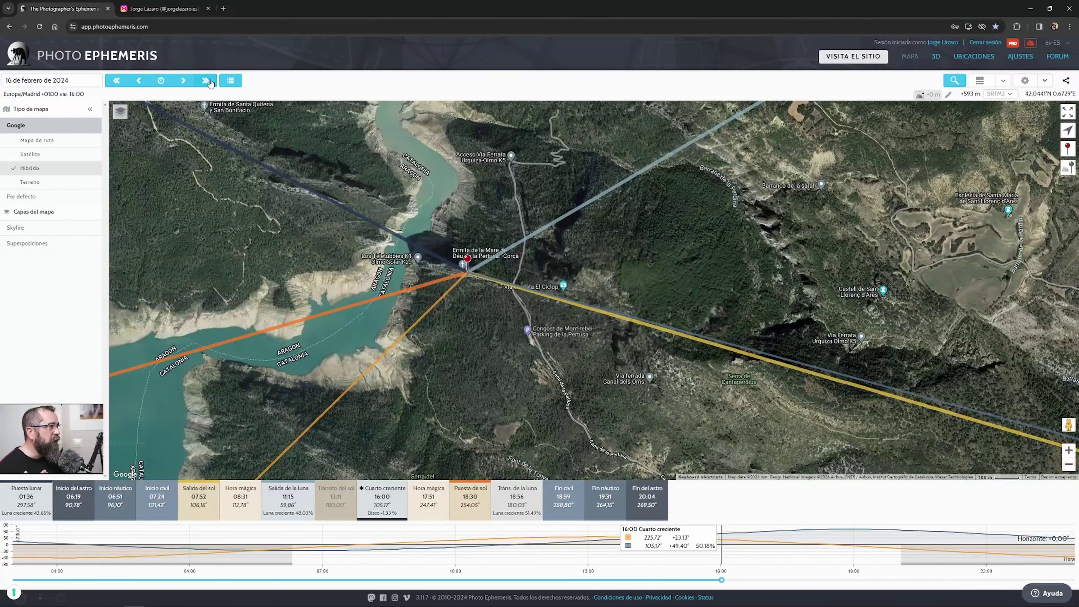
click(206, 82)
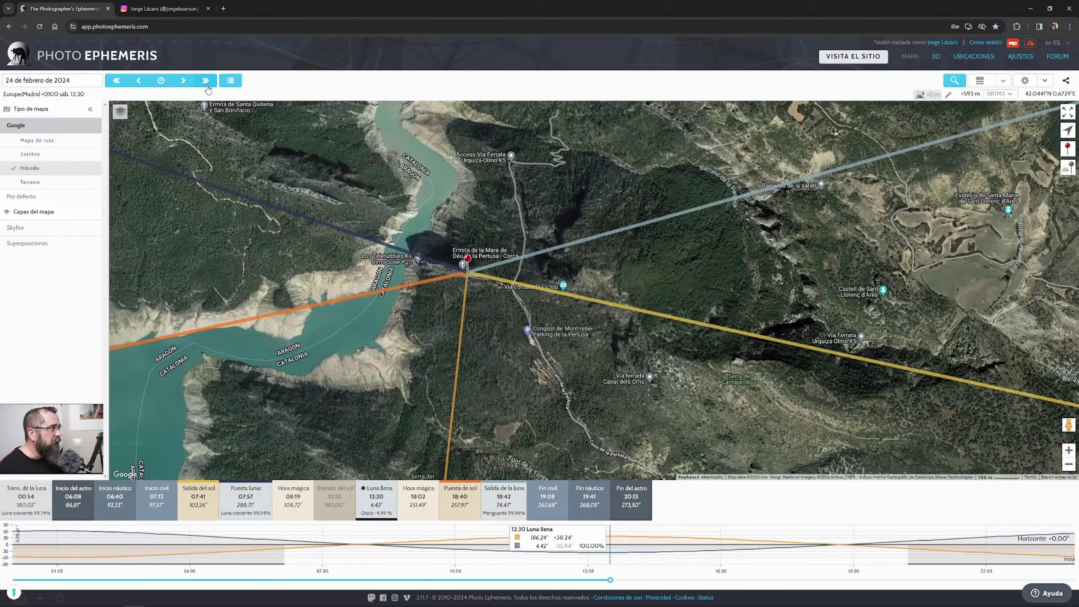
click(205, 81)
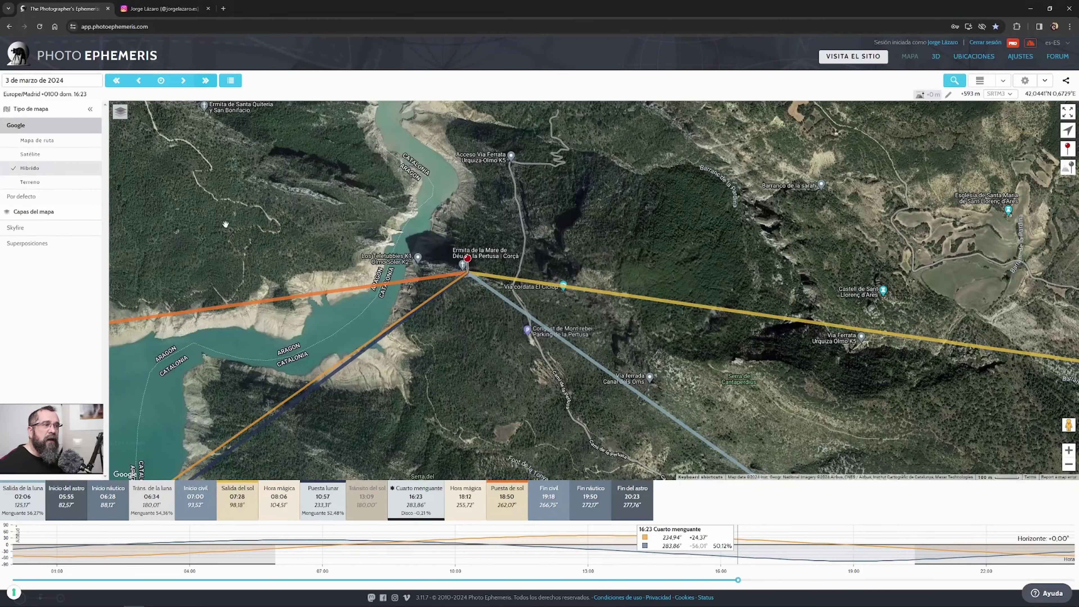
click(206, 81)
click(207, 81)
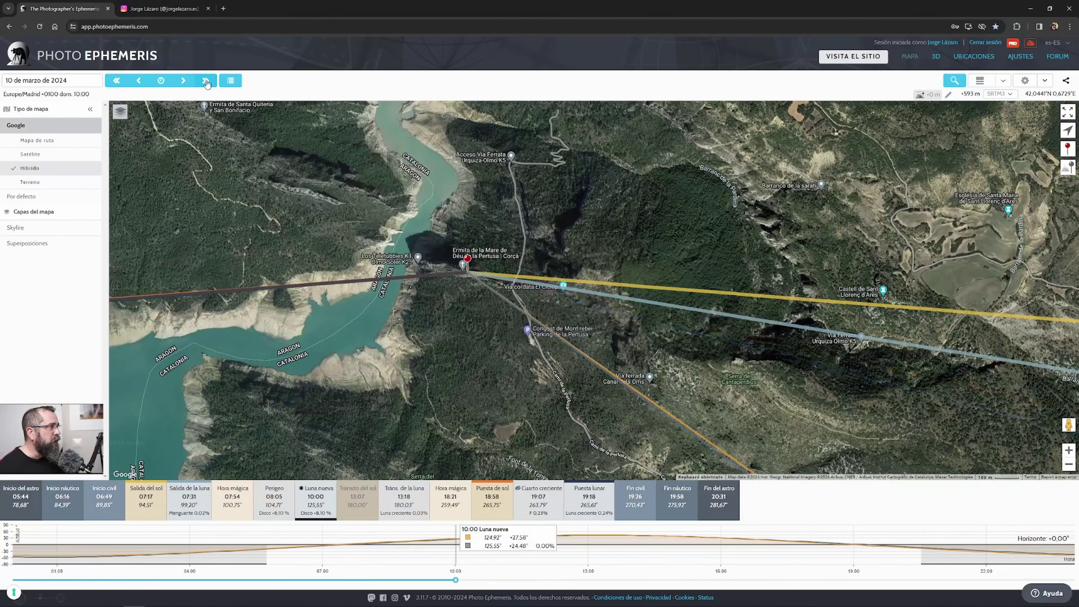
click(206, 81)
click(206, 81)
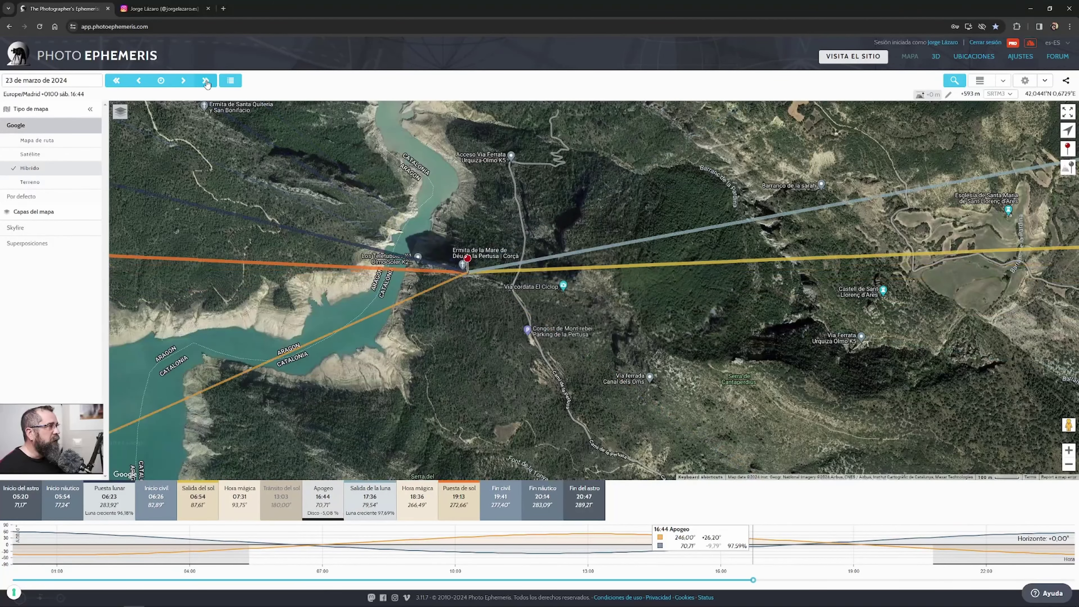
click(207, 81)
click(206, 81)
click(207, 81)
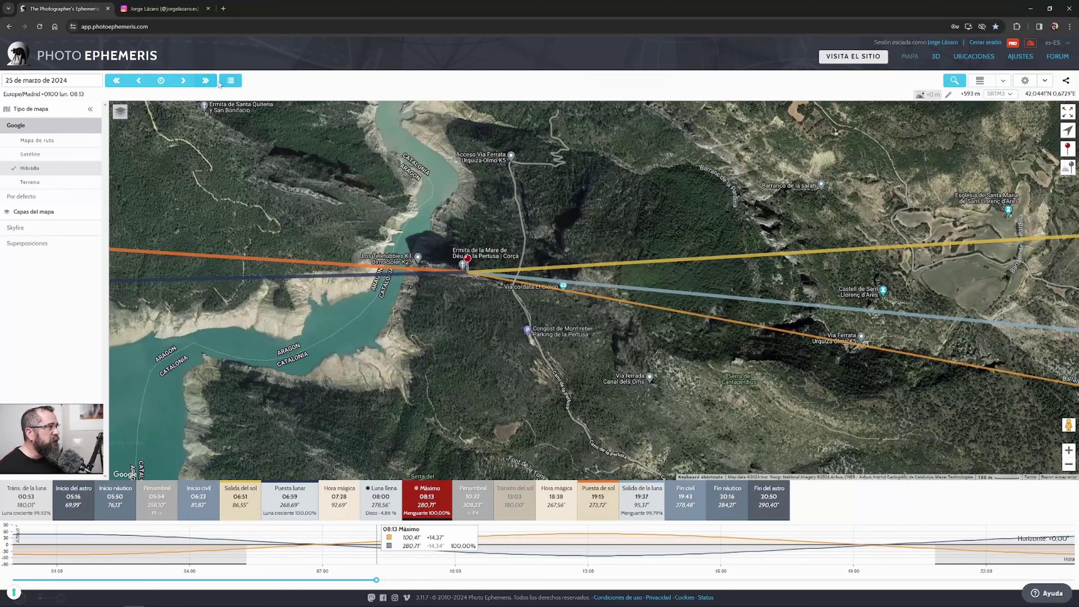
click(207, 81)
click(207, 81)
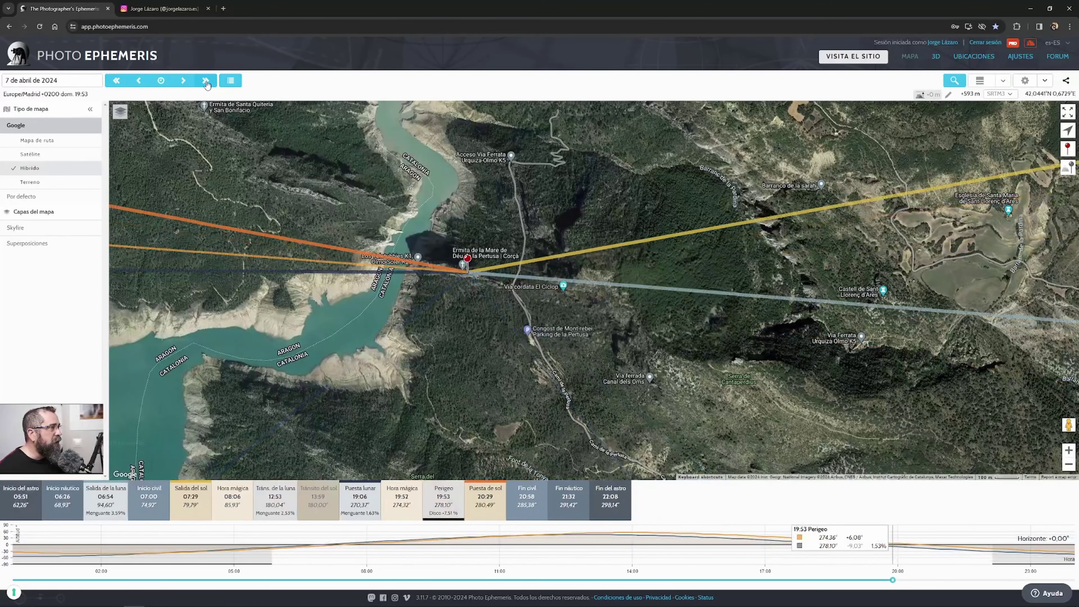
click(206, 82)
click(207, 82)
click(206, 81)
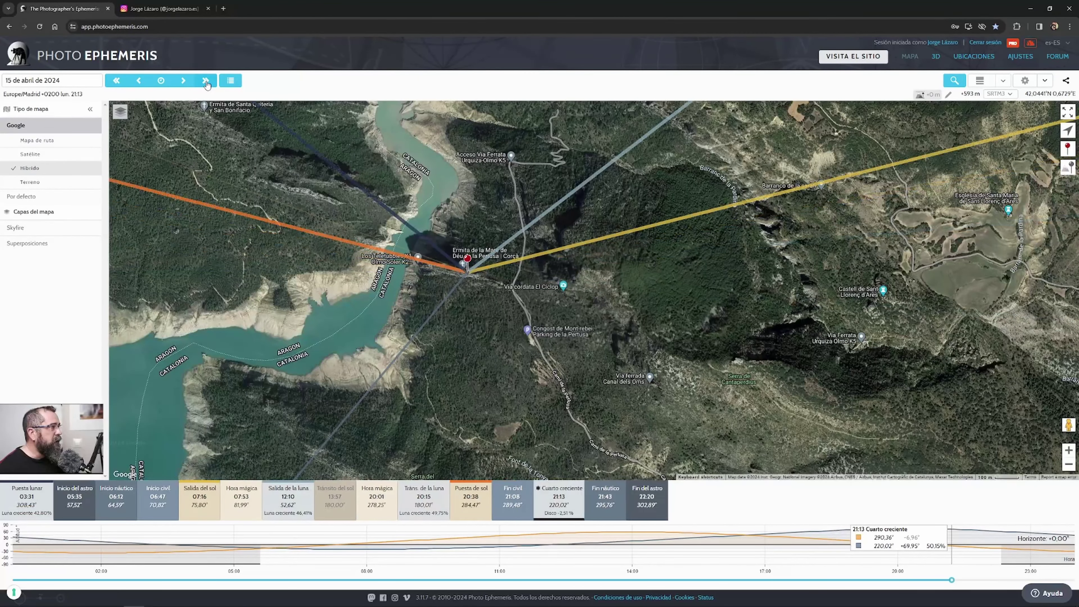
click(207, 81)
click(207, 81)
click(206, 81)
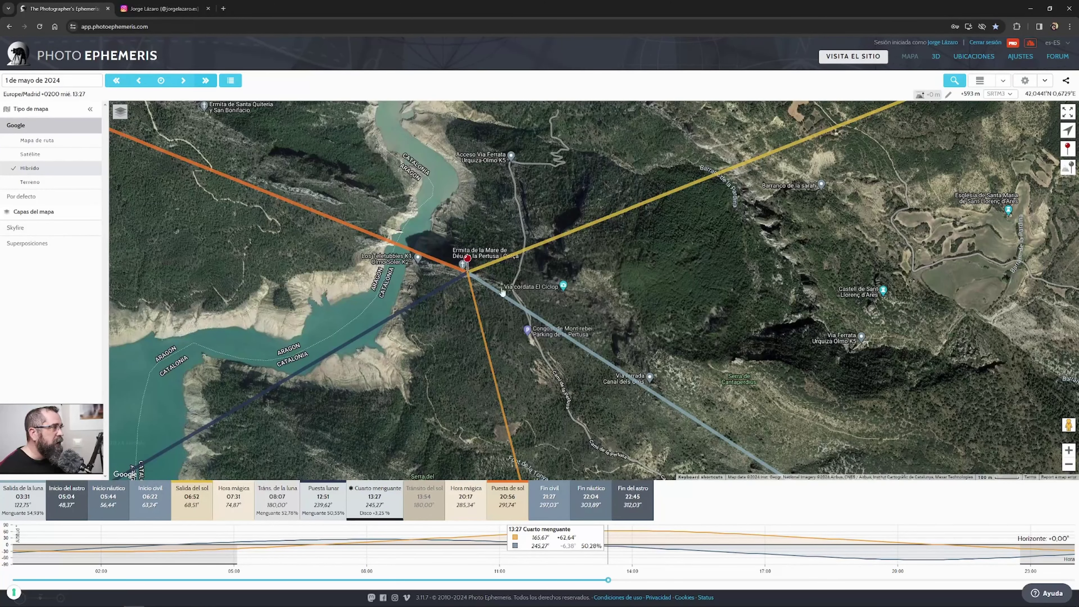
Set the time on 1 May 2024 to the 20:56 sunset, with the map closer in around the hermitage.
scroll(502, 292, up, 3)
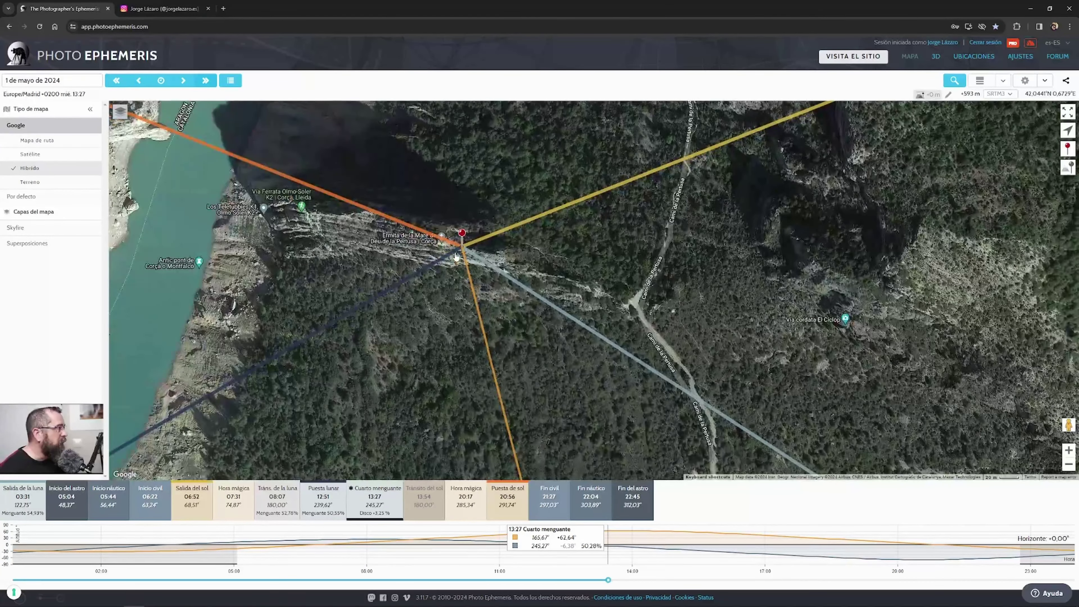
scroll(456, 256, up, 2)
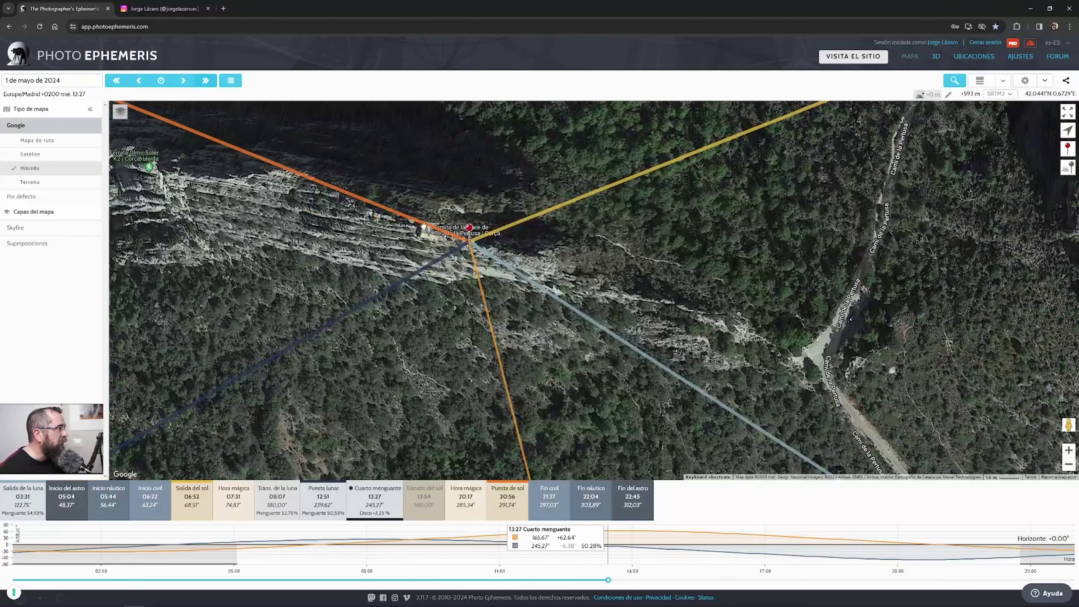
scroll(326, 224, down, 2)
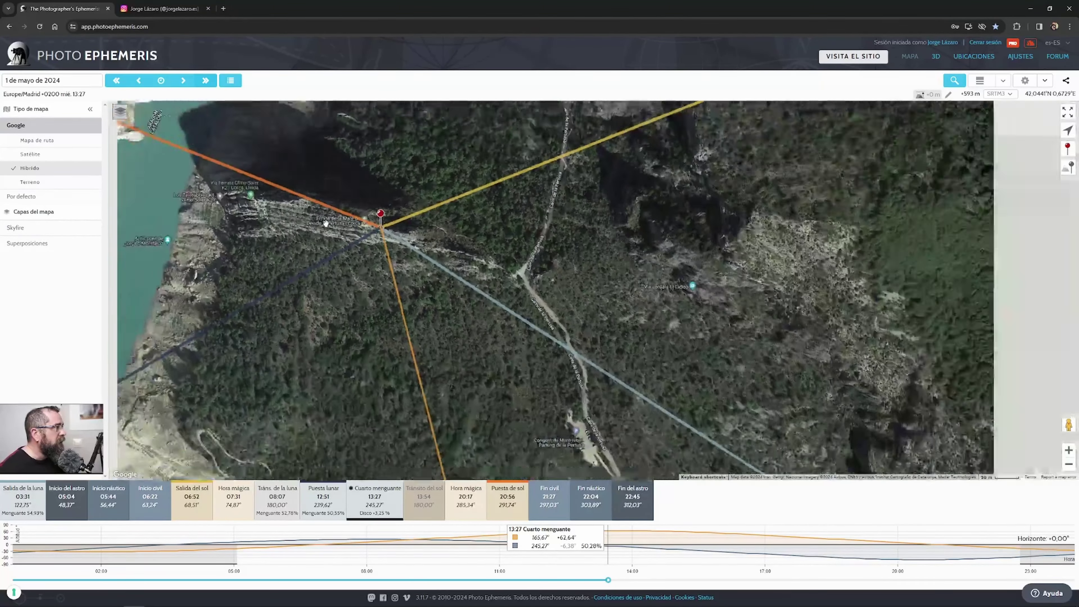
scroll(326, 223, down, 2)
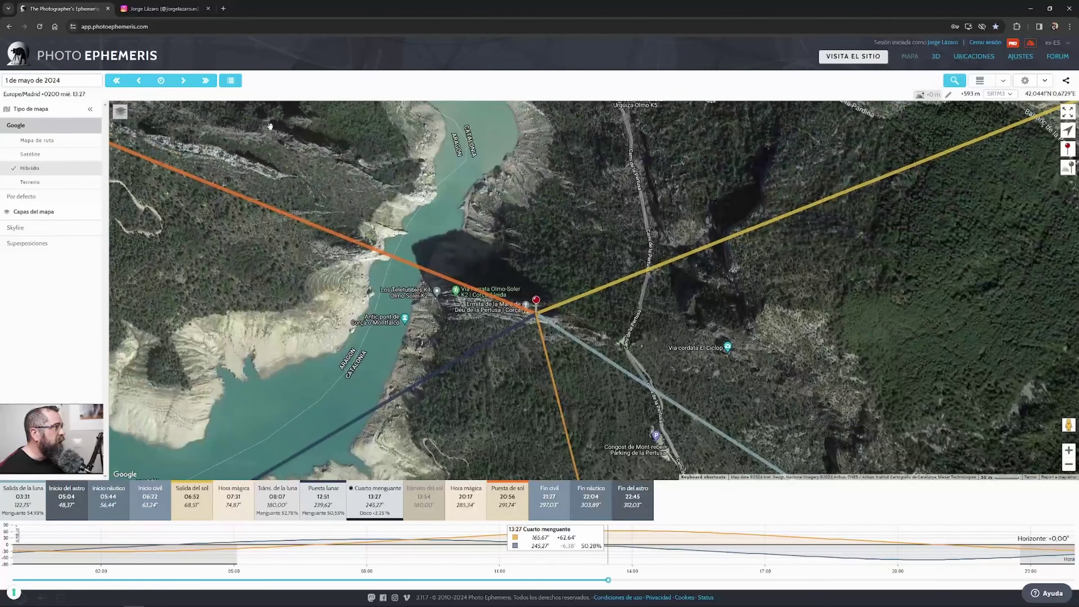
drag(327, 250, 357, 253)
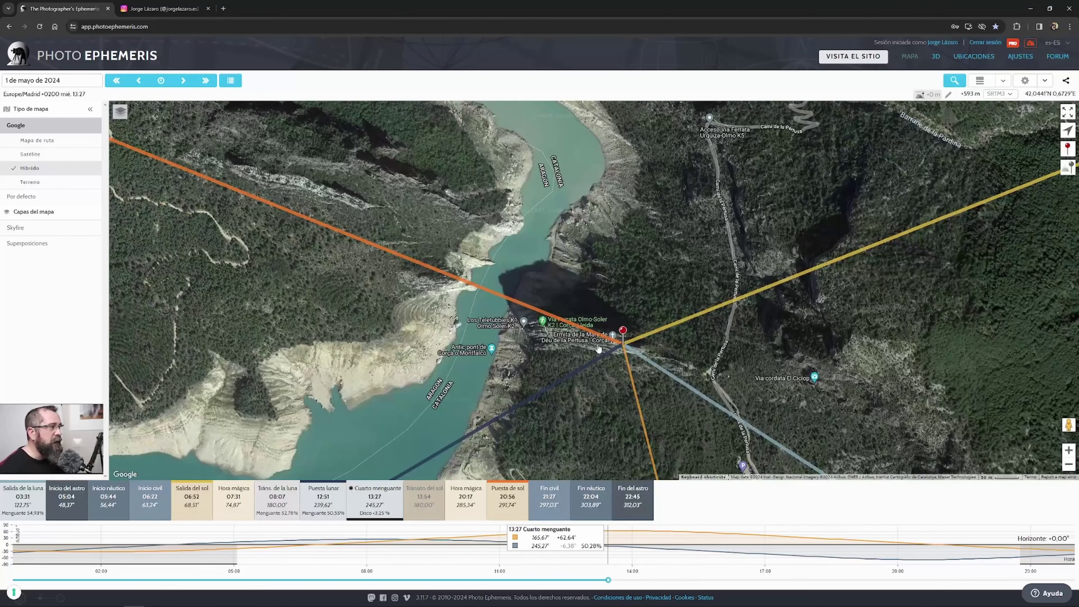
drag(533, 351, 431, 309)
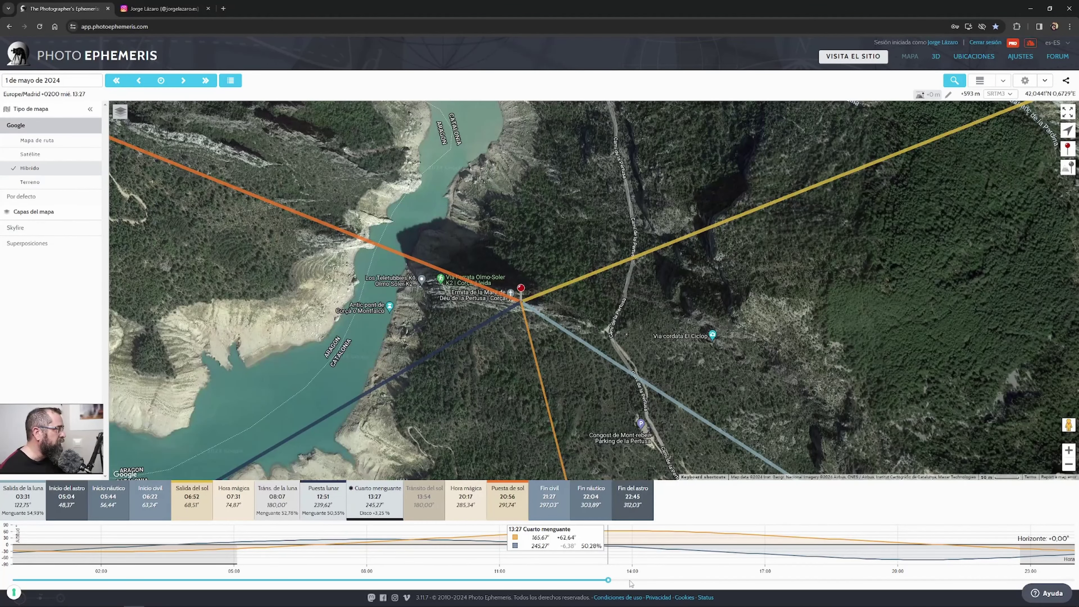
drag(608, 580, 941, 560)
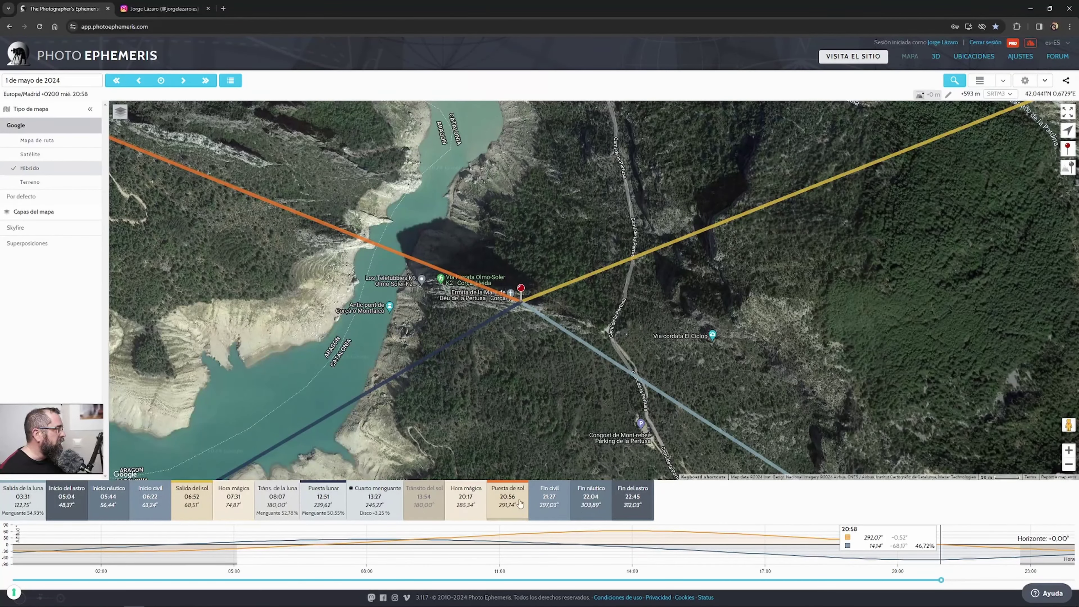
click(514, 506)
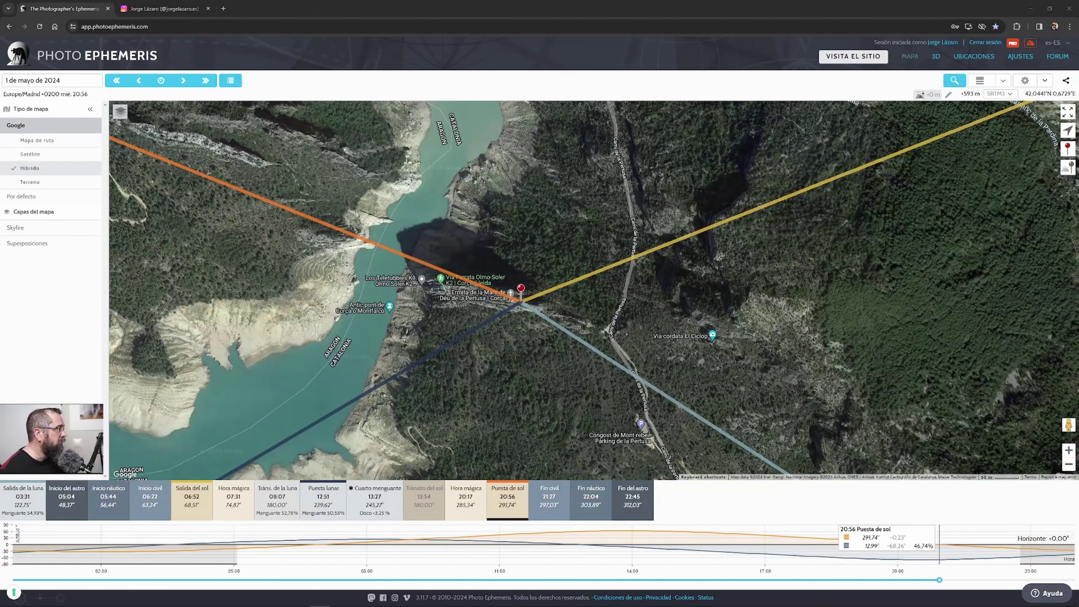
Compare the sunset line at the hermitage on the map with the sunset photo on Instagram.
drag(522, 374, 611, 417)
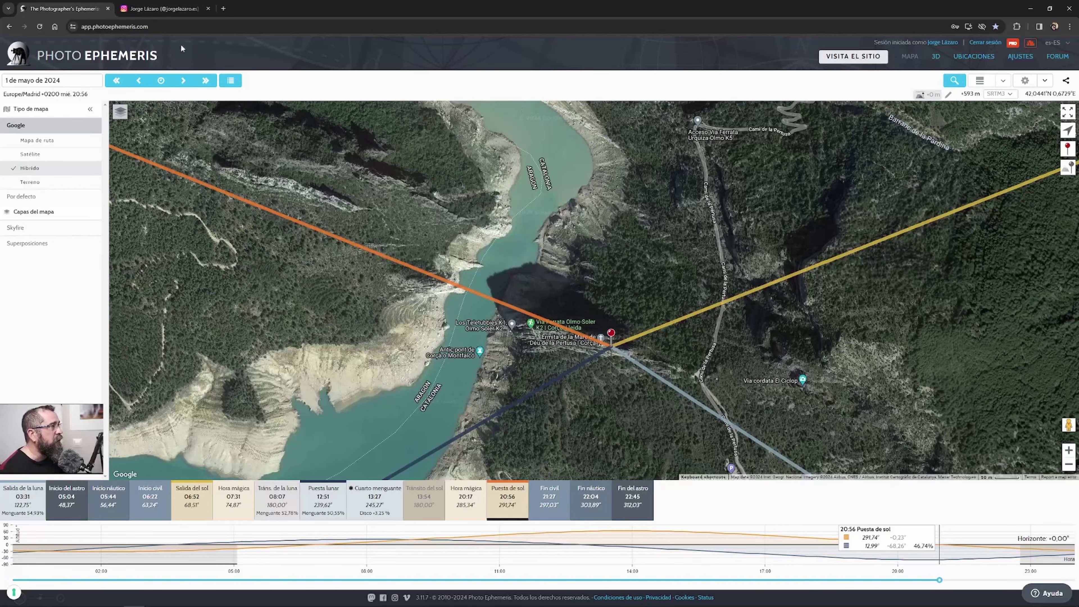
key(ctrl+Tab)
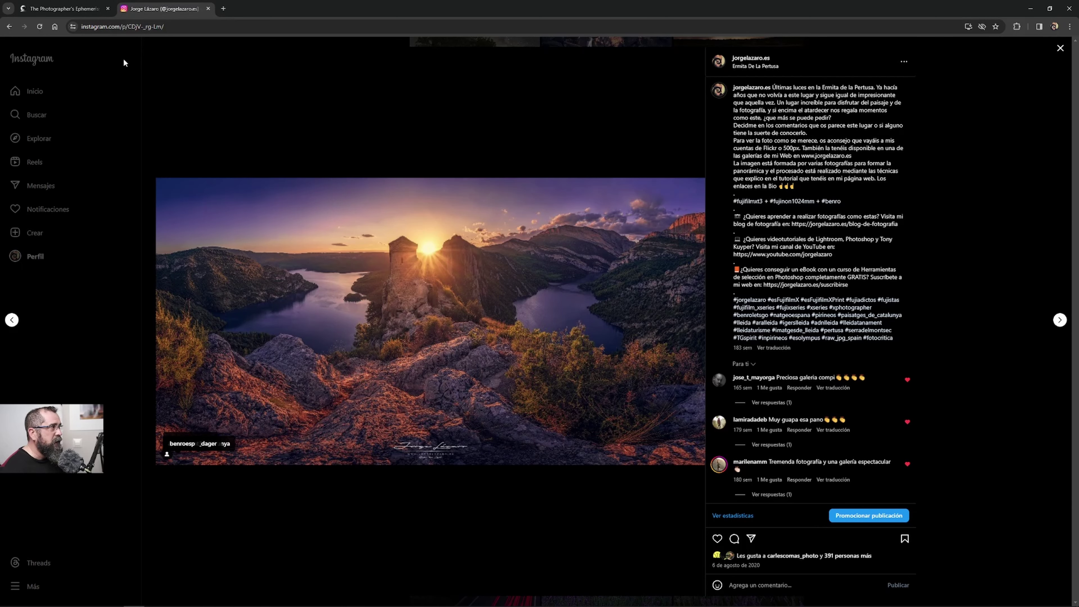
click(64, 8)
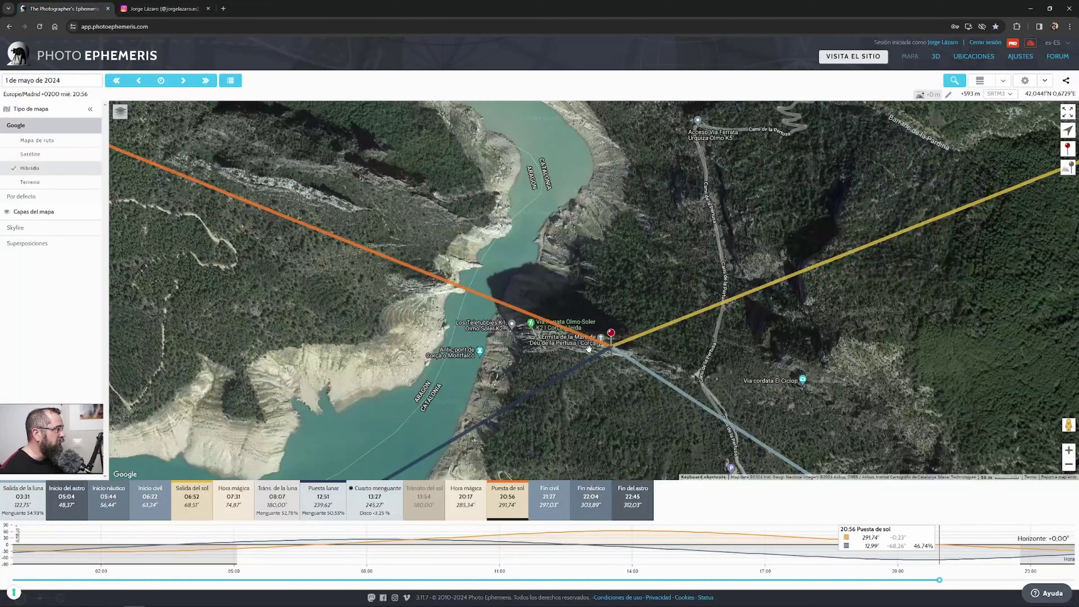
drag(552, 406, 468, 398)
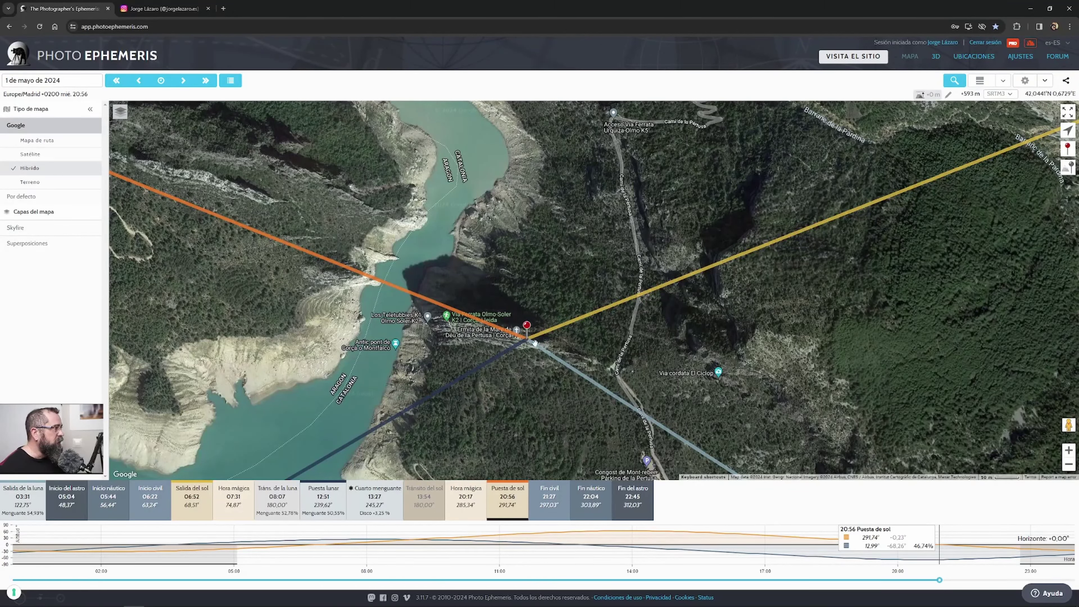
Set the map date to 4 May 2024 and compare its sunset line with the Instagram photo.
click(50, 81)
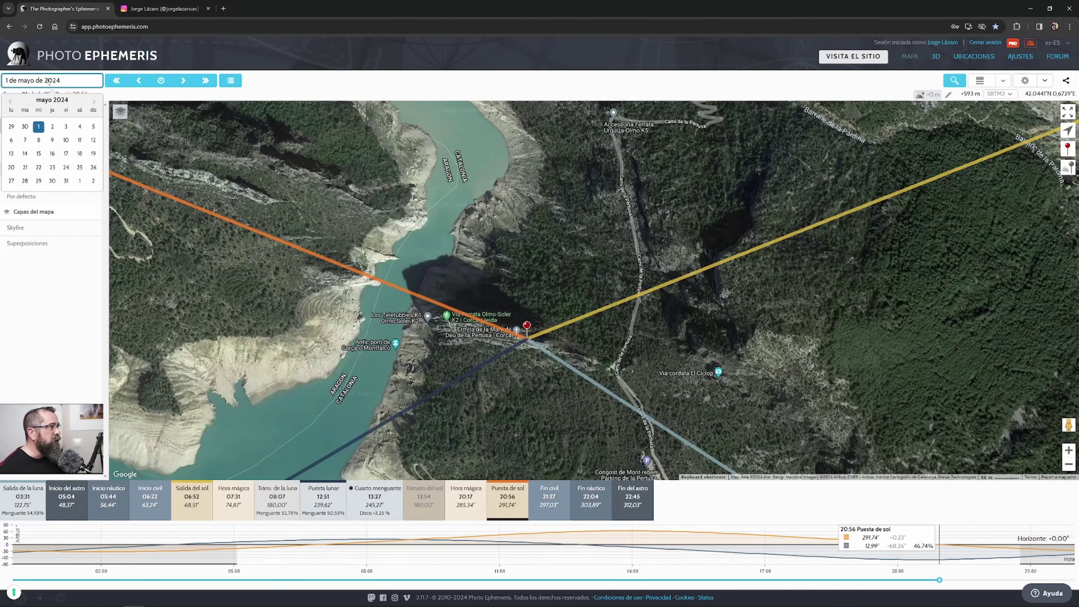
click(80, 127)
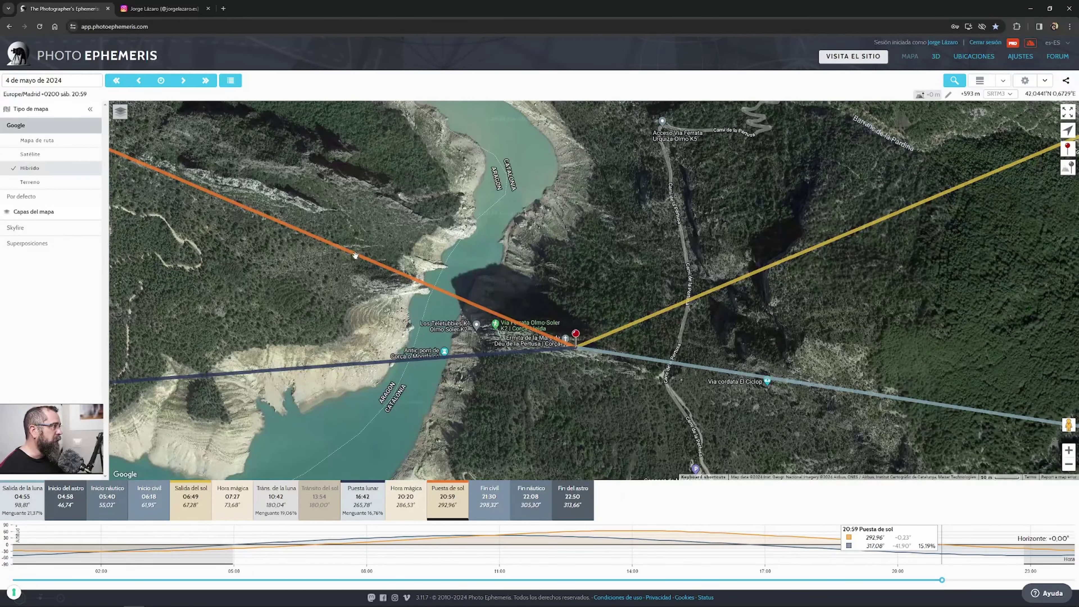
click(171, 9)
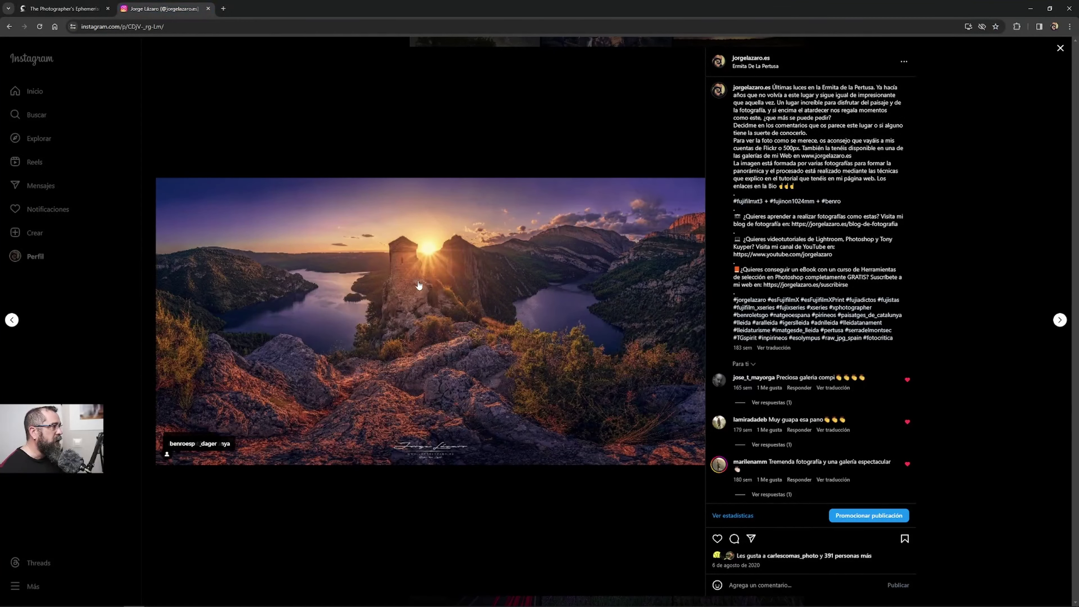
click(85, 9)
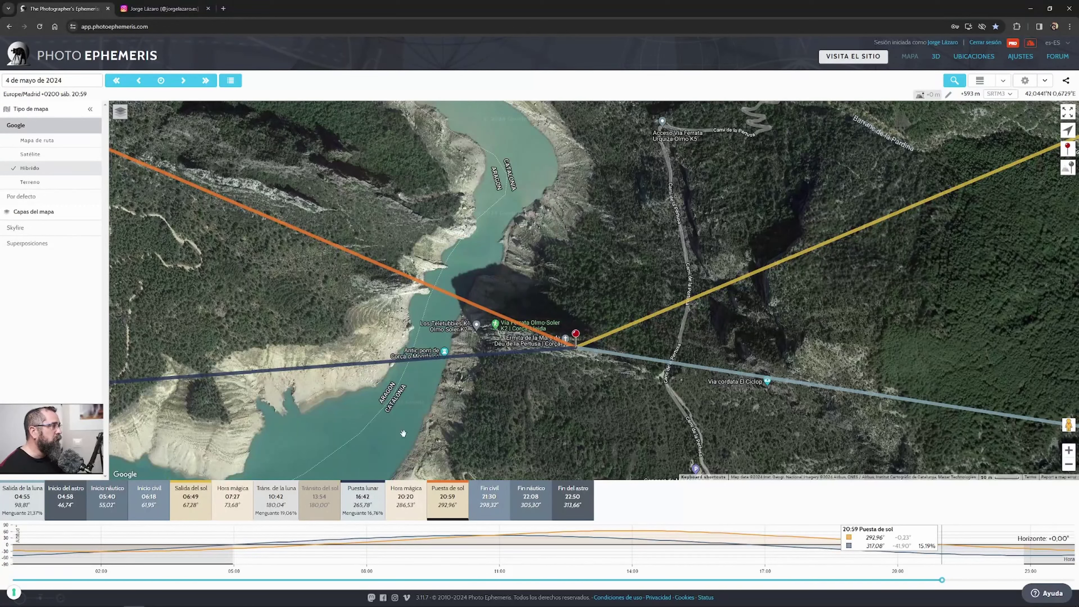
Advance the map date through successive lunar events from 4 May to 22 June 2024.
click(205, 81)
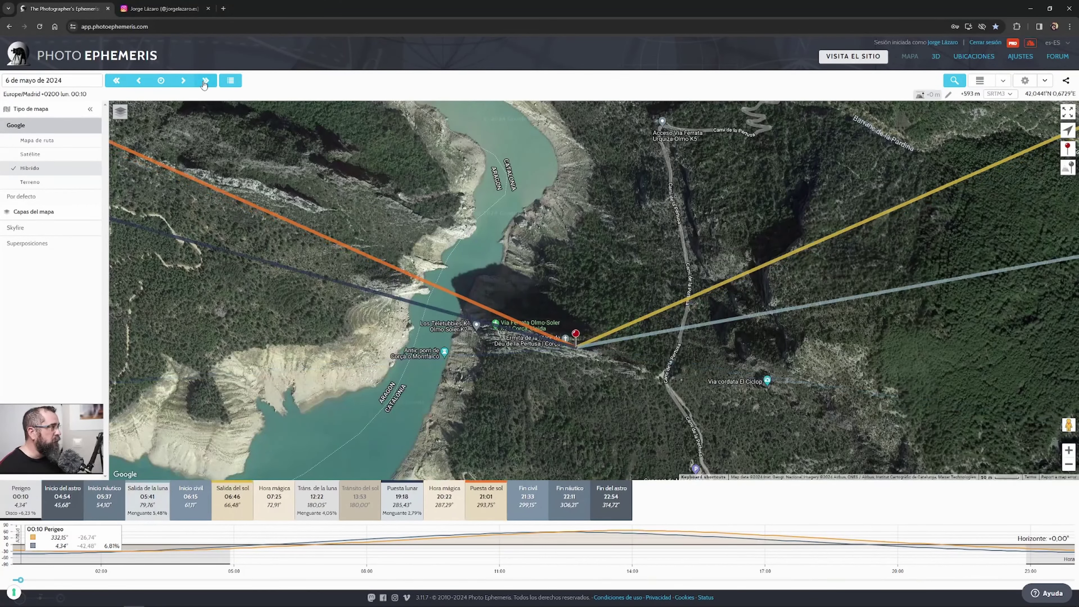
click(205, 81)
click(205, 82)
click(205, 81)
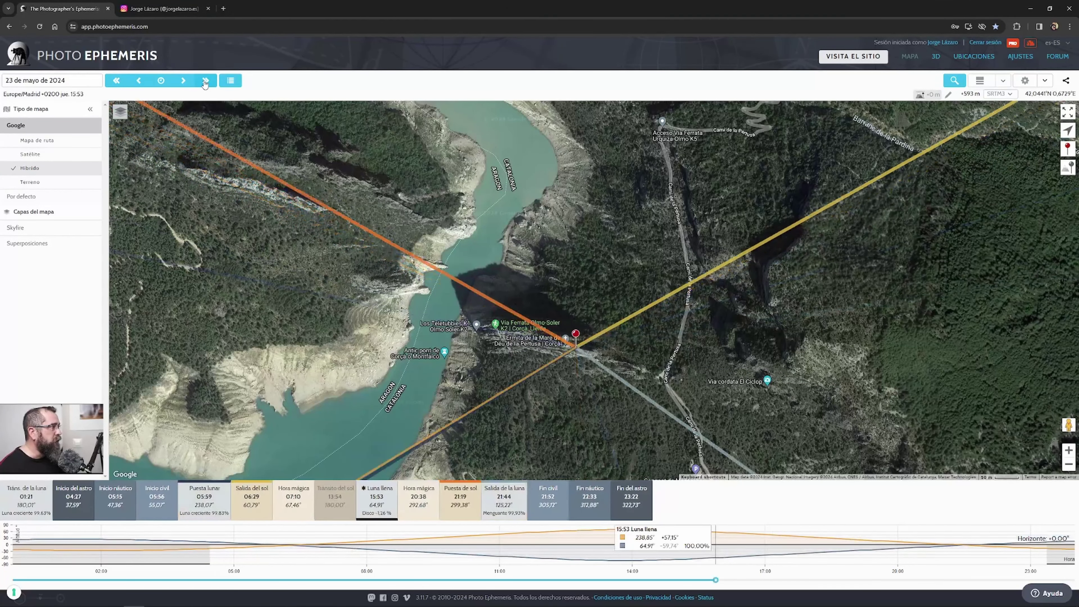
click(205, 81)
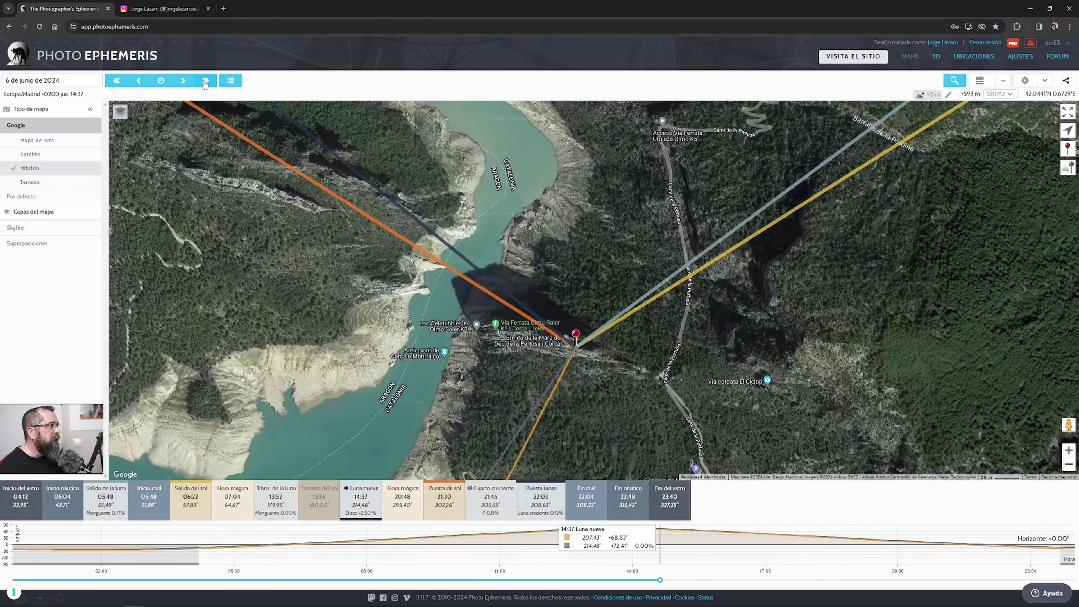
click(205, 81)
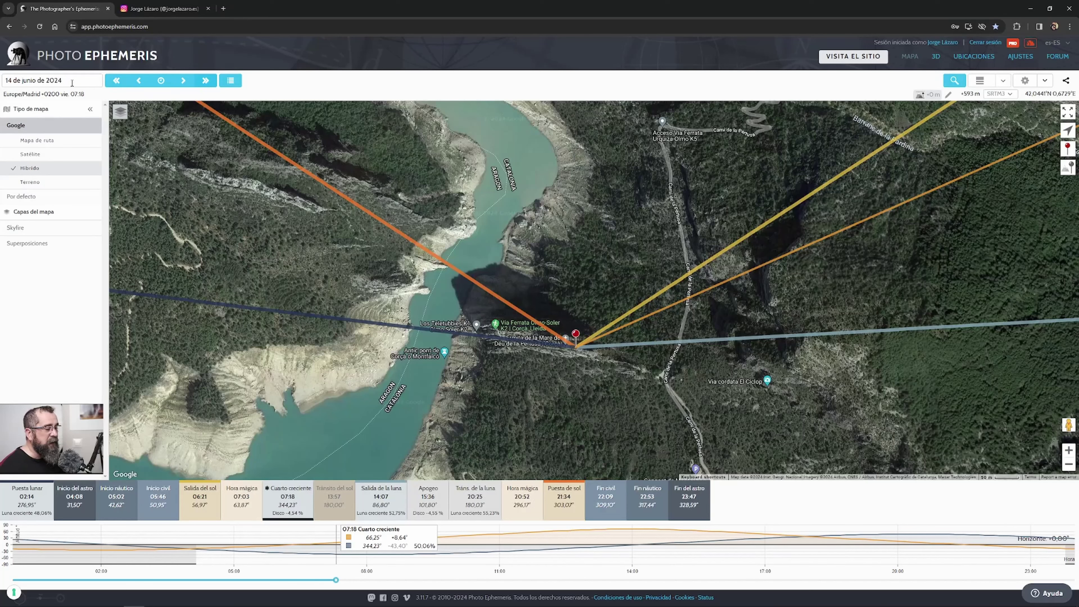
click(205, 82)
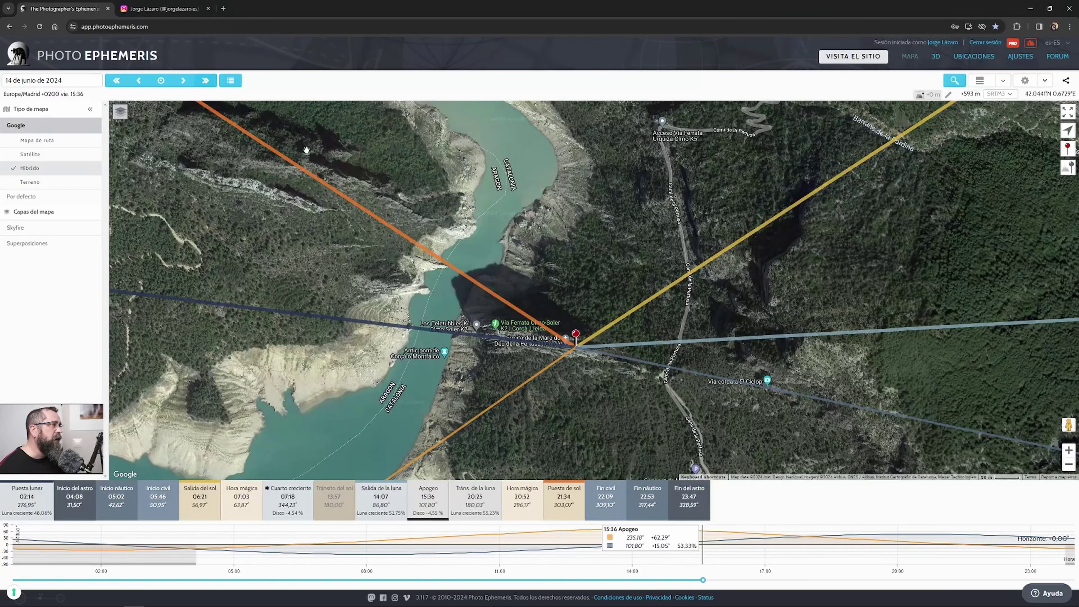
click(205, 84)
click(205, 81)
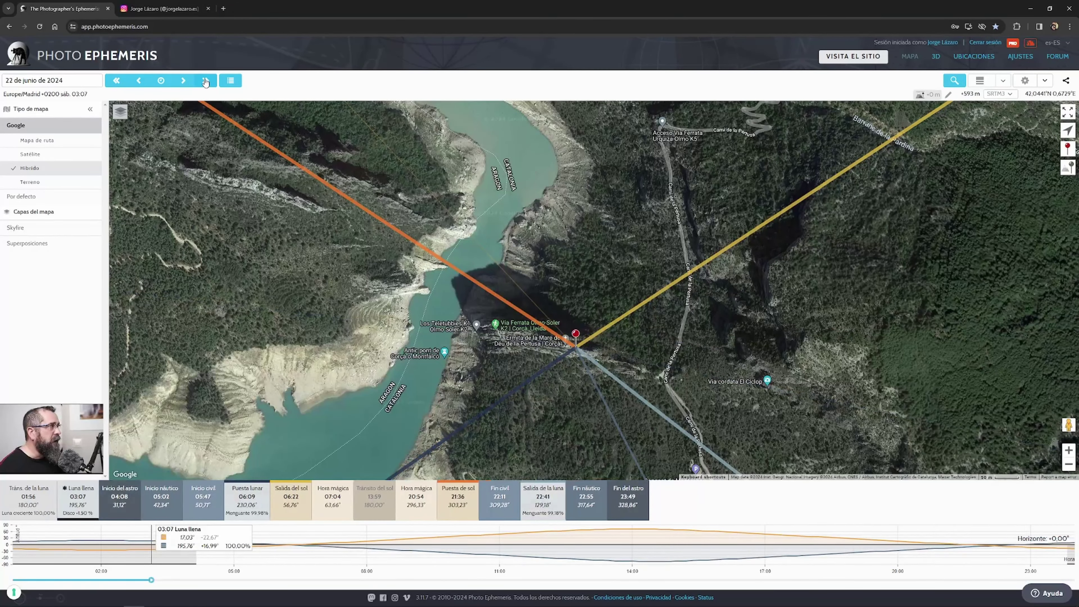
Advance the map date through successive lunar events into August, settling on the new moon of 4 August 2024.
click(206, 82)
click(206, 82)
click(205, 81)
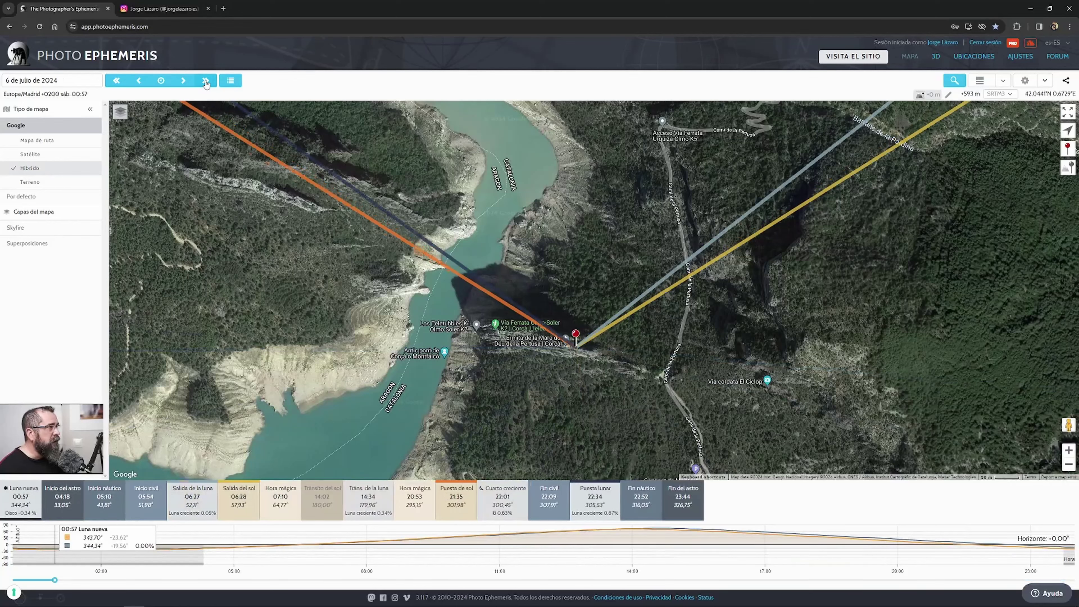
click(206, 81)
click(205, 81)
click(206, 81)
click(206, 81)
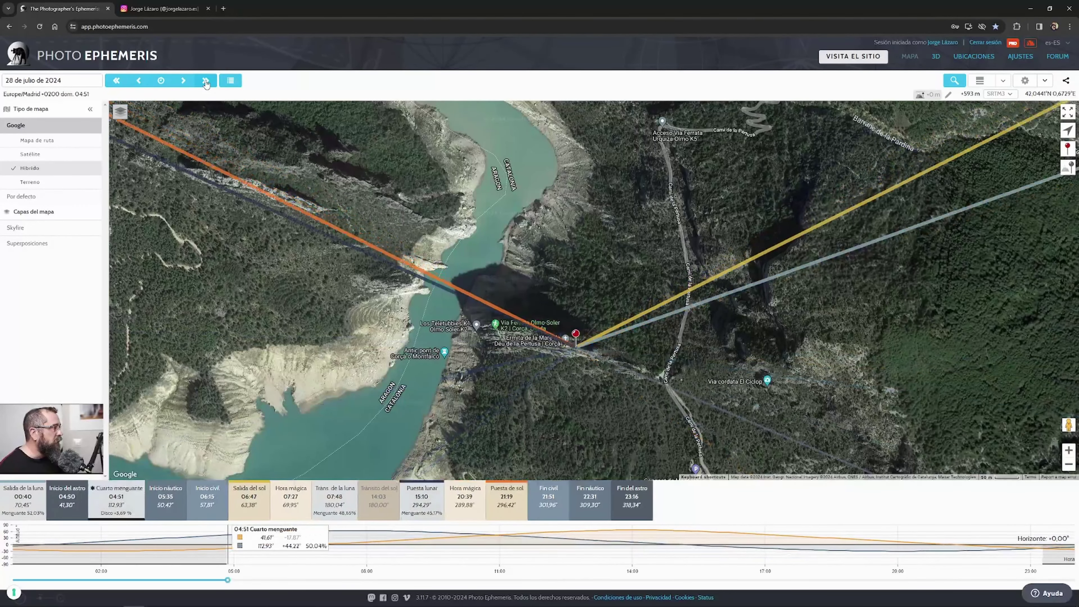
click(206, 82)
click(206, 81)
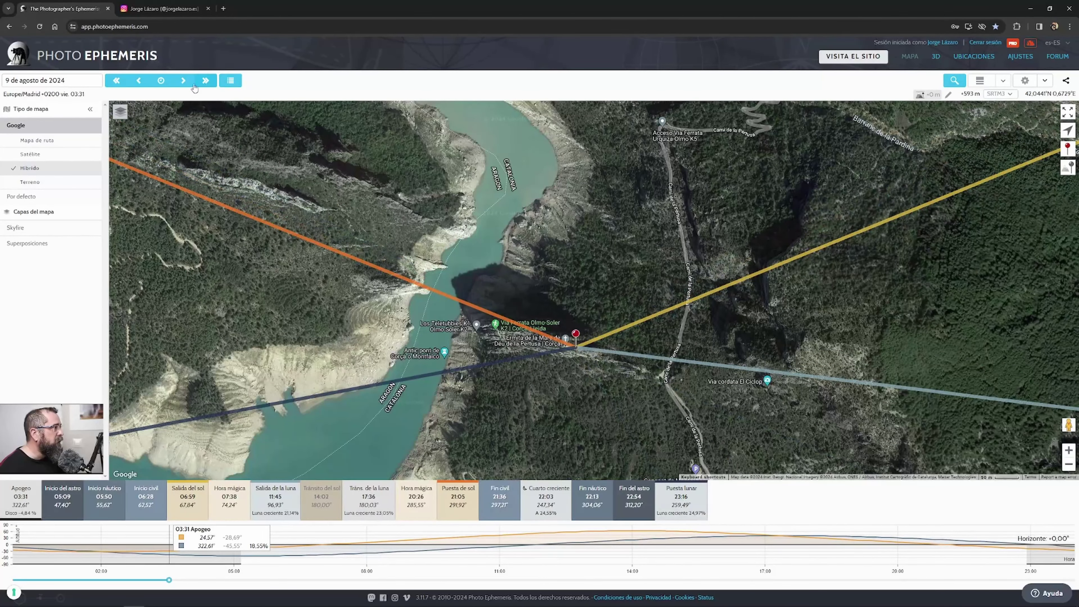
click(115, 82)
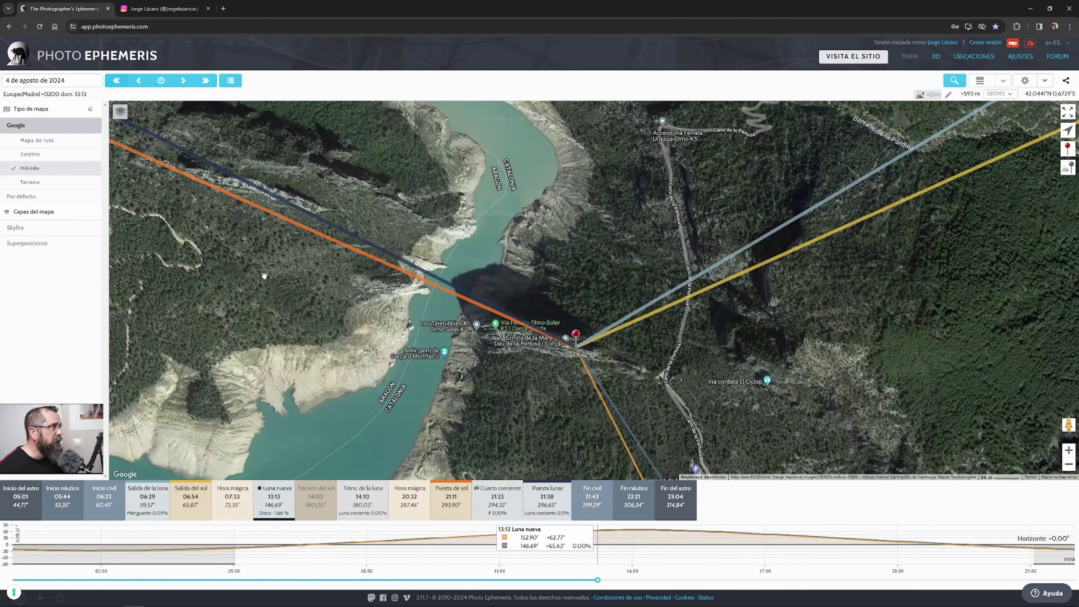
Compare the Instagram sunset photo with the 4 August sunset line over a wider area of the map.
click(174, 9)
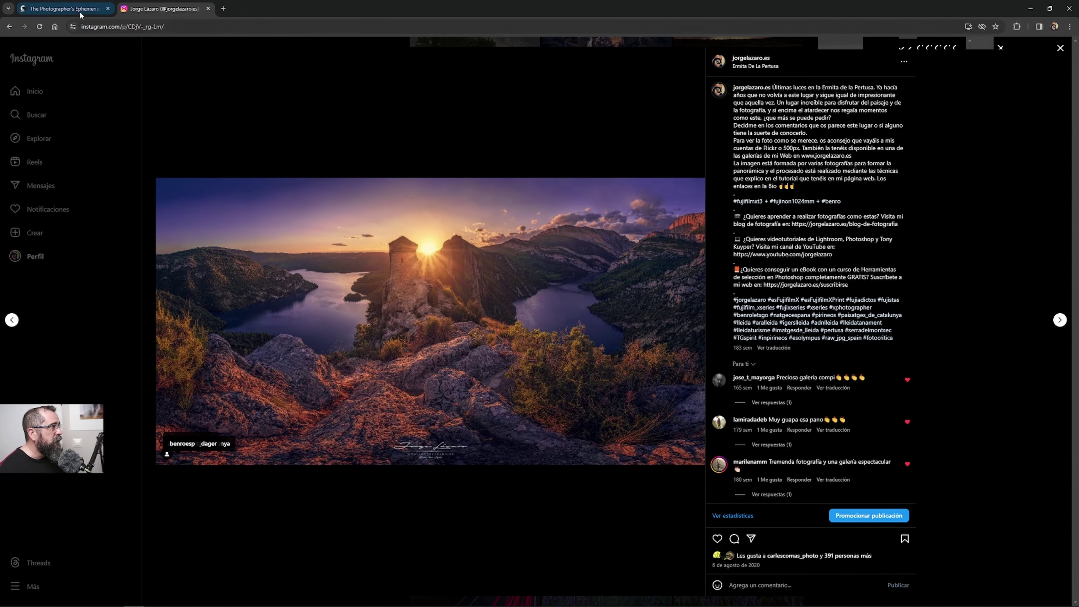
click(64, 8)
drag(516, 392, 498, 354)
scroll(498, 354, down, 5)
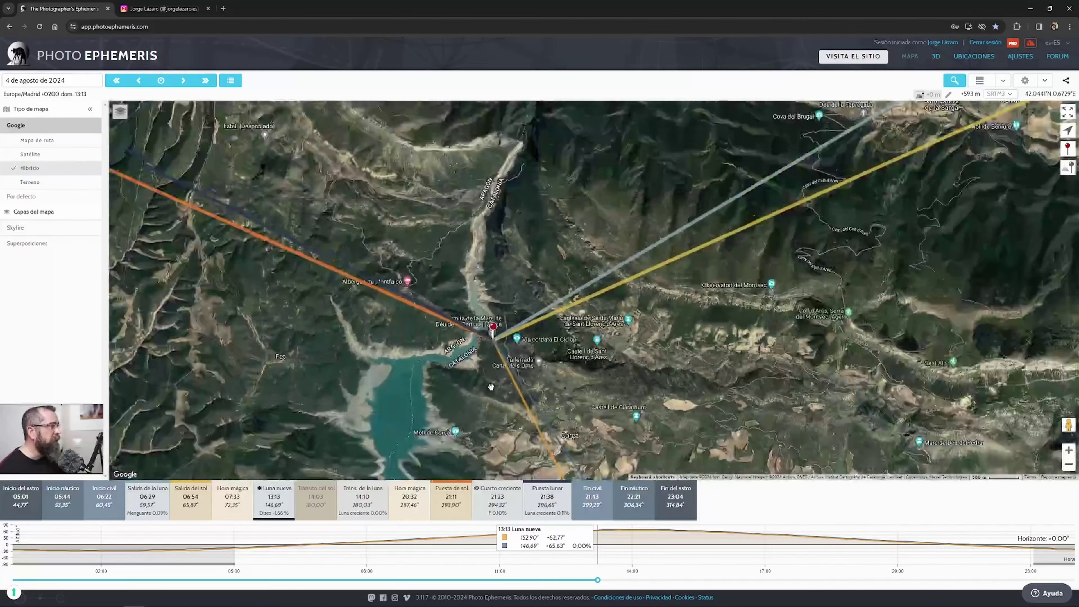
drag(490, 386, 499, 337)
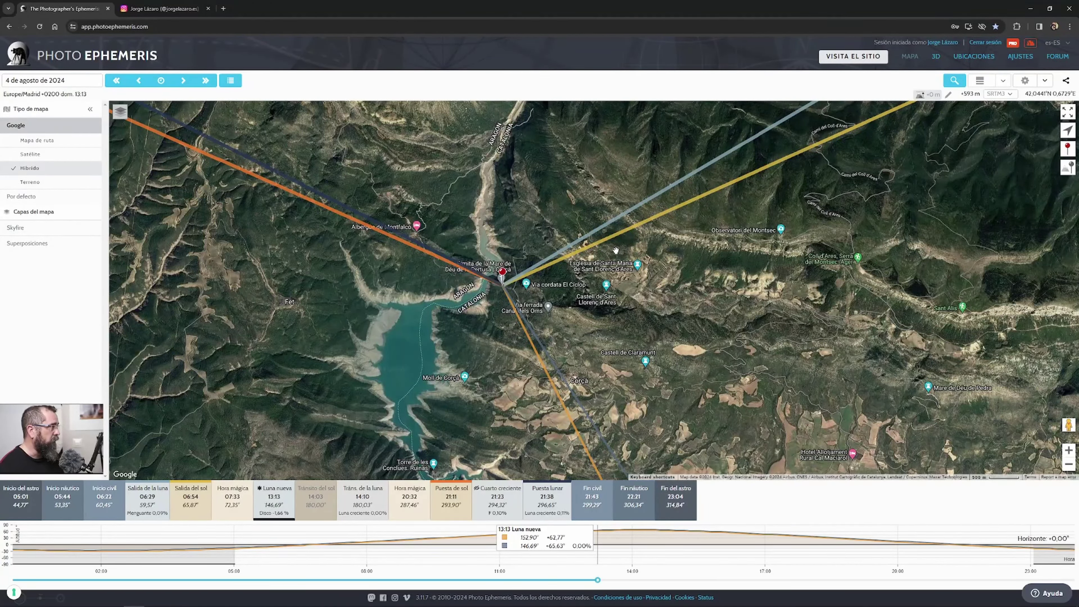
Examine the reservoir, the access path and the terrain along the sunset line around the hermitage.
drag(451, 283, 496, 318)
scroll(495, 318, up, 3)
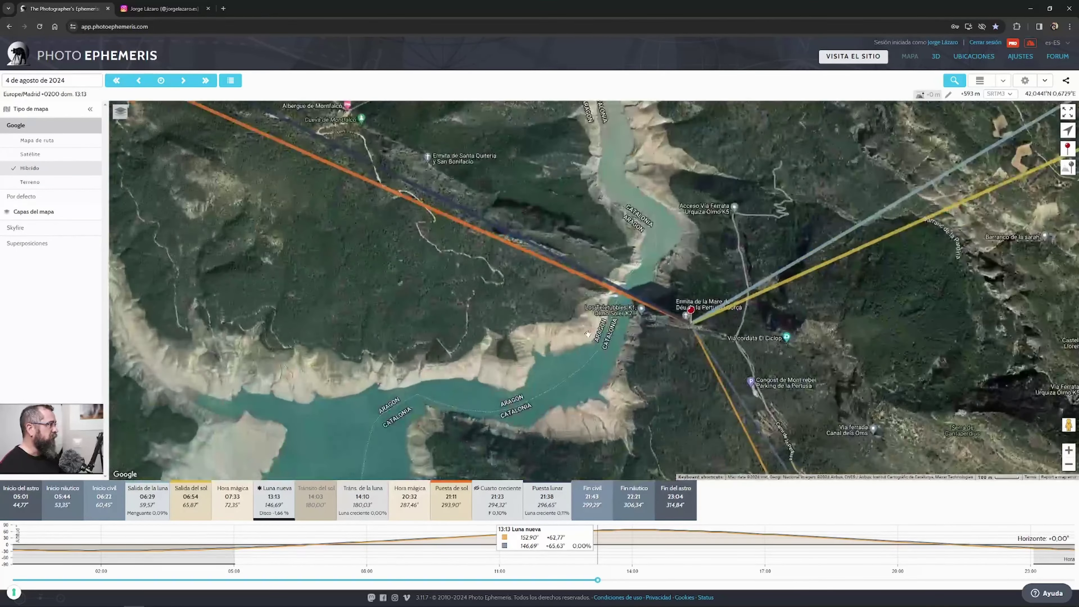
drag(644, 357, 521, 328)
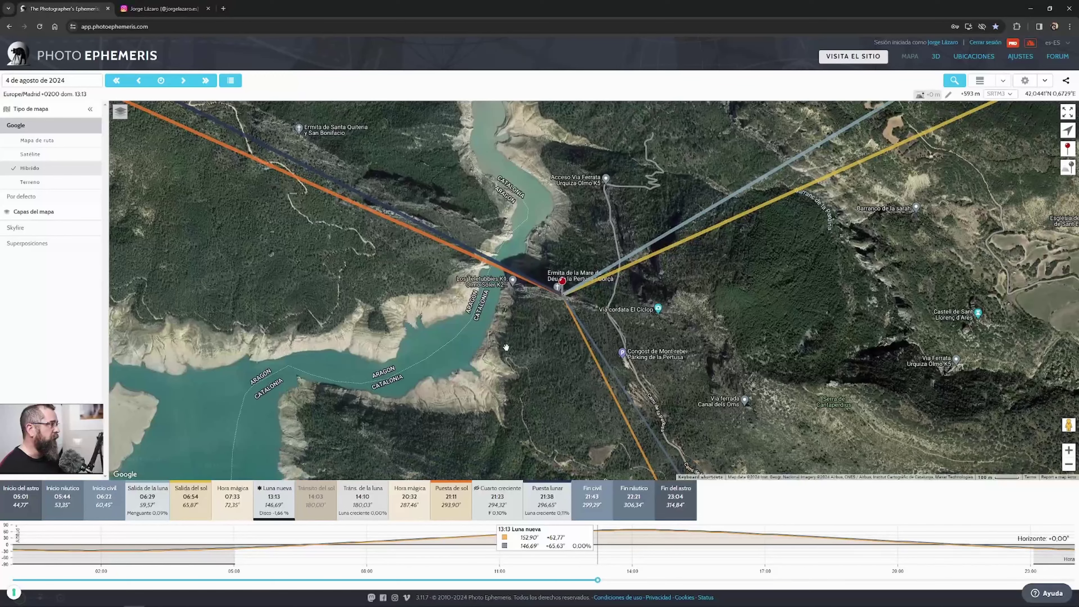
scroll(516, 348, down, 2)
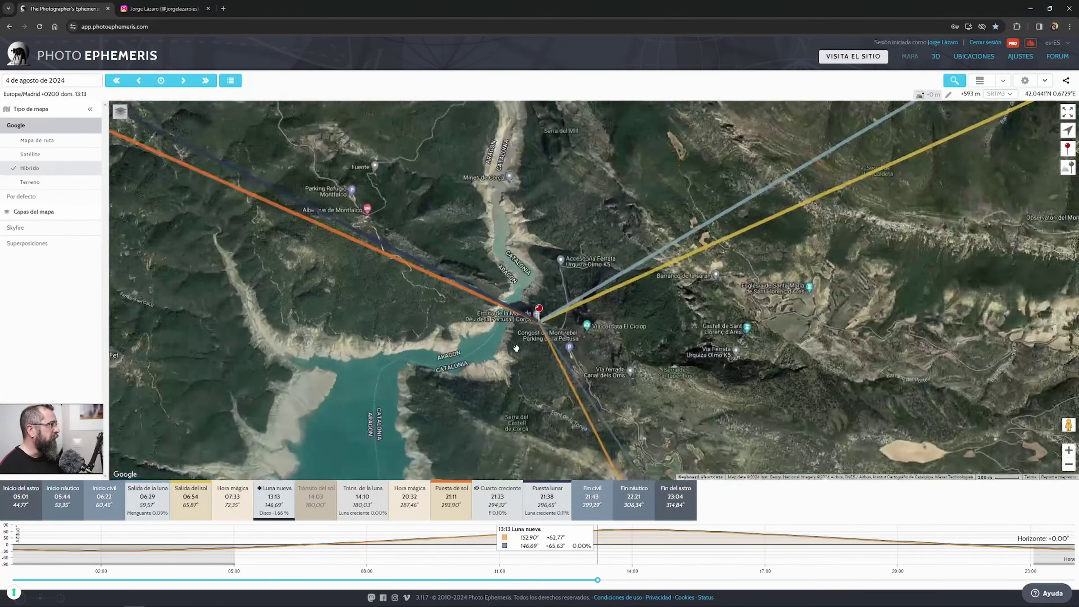
scroll(516, 349, up, 2)
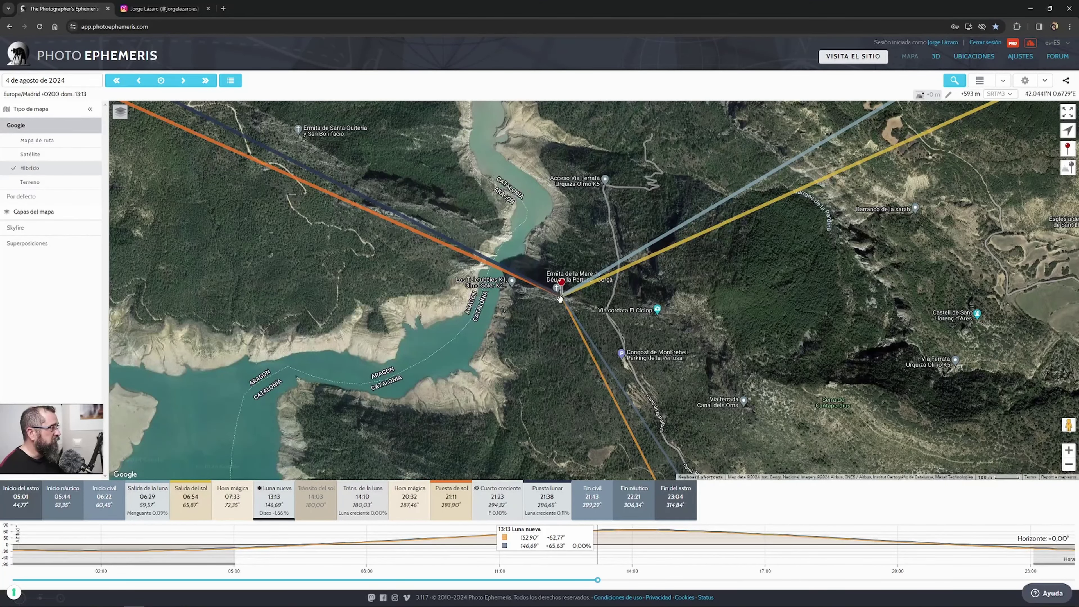
scroll(562, 297, up, 2)
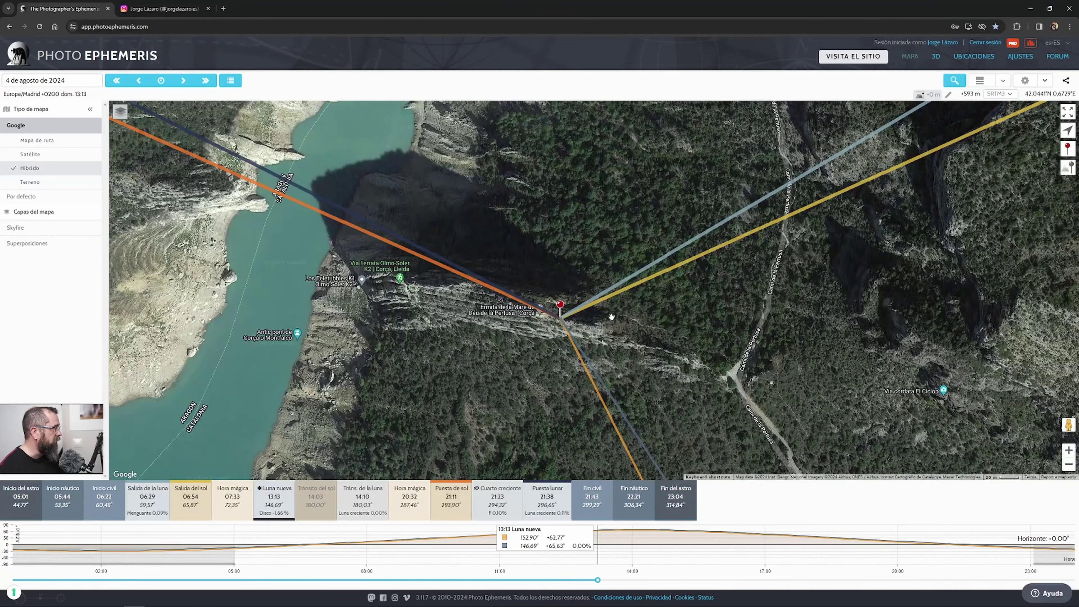
scroll(612, 317, down, 2)
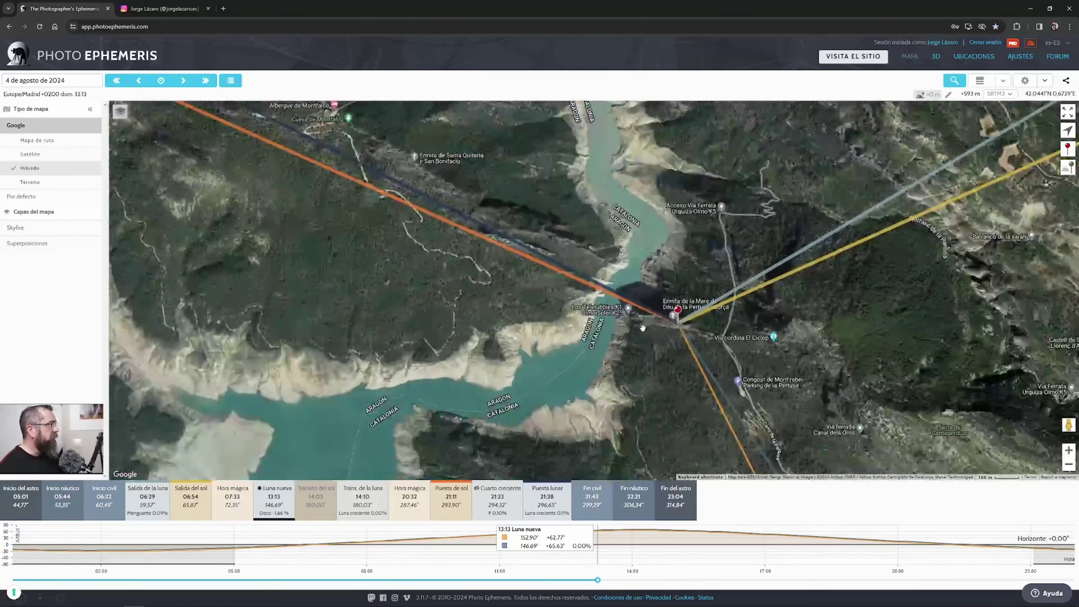
drag(643, 328, 641, 318)
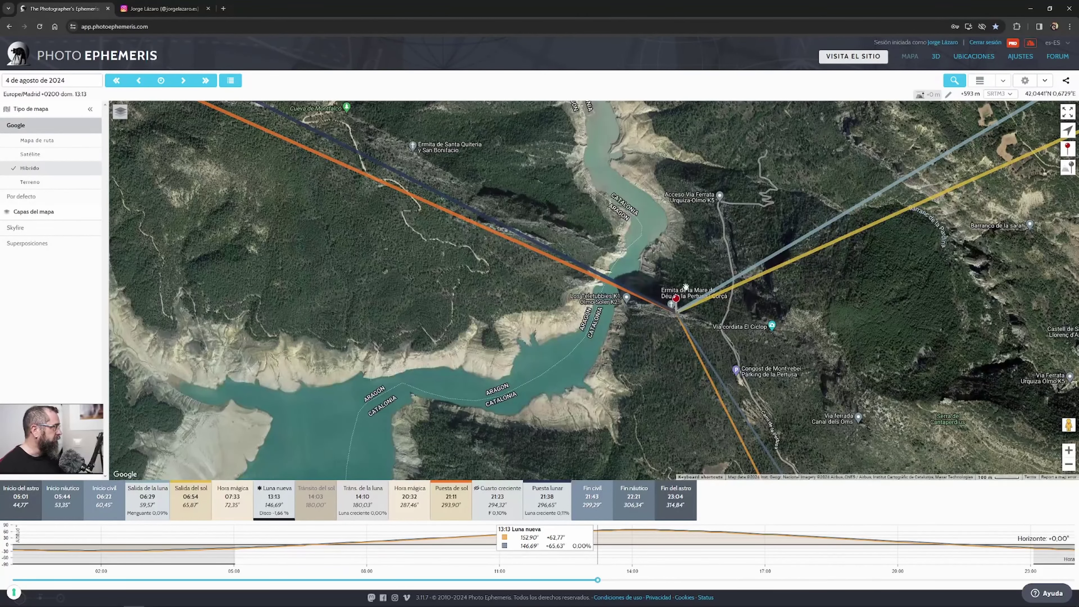
Open the 3D view with the visual search options hidden, and widen the covered area enough for 3D topography.
click(936, 58)
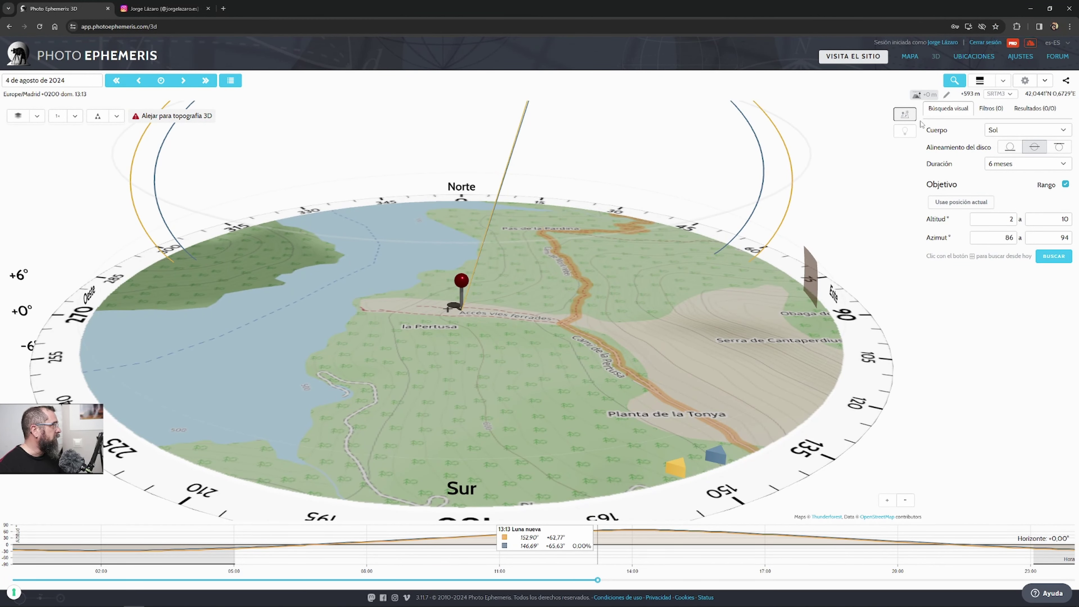
click(905, 114)
scroll(535, 324, down, 3)
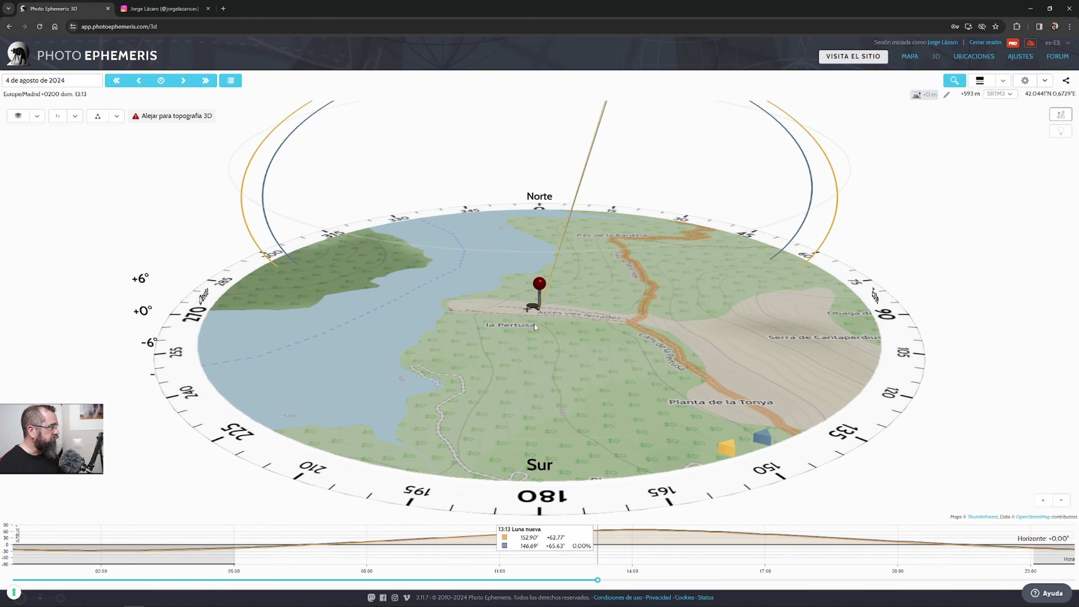
drag(539, 331, 544, 360)
scroll(544, 361, down, 4)
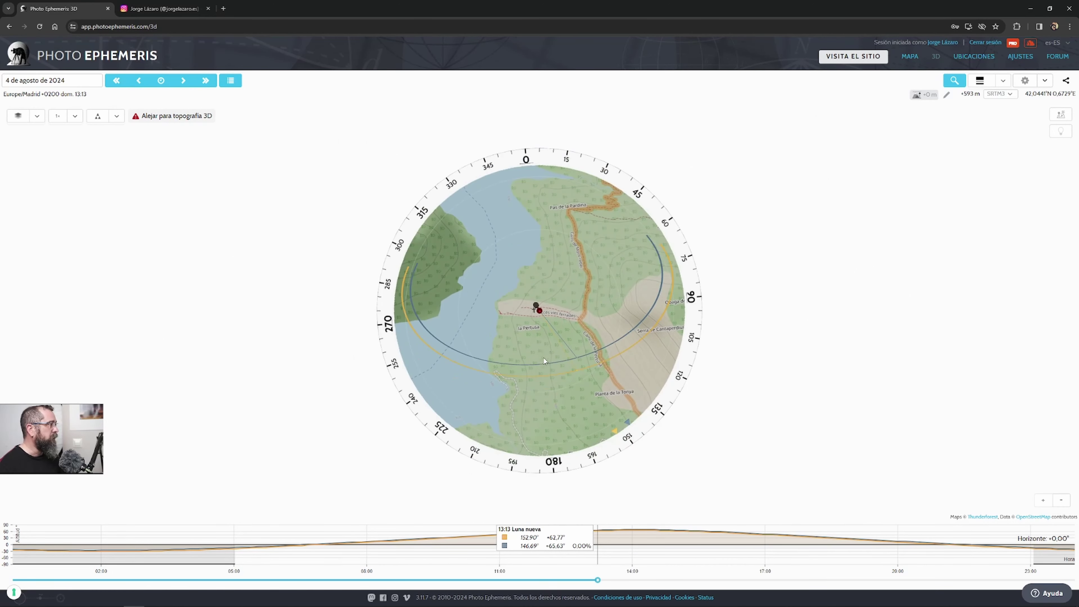
click(1061, 500)
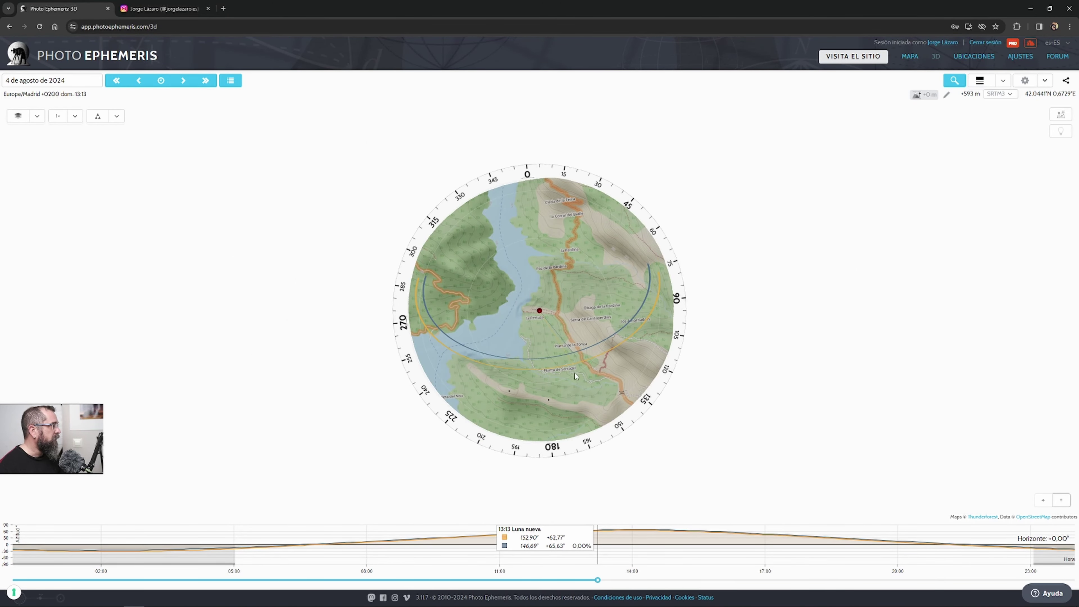
Widen the 3D terrain coverage once more and view the relief around the hermitage obliquely from the southeast.
drag(574, 373, 569, 335)
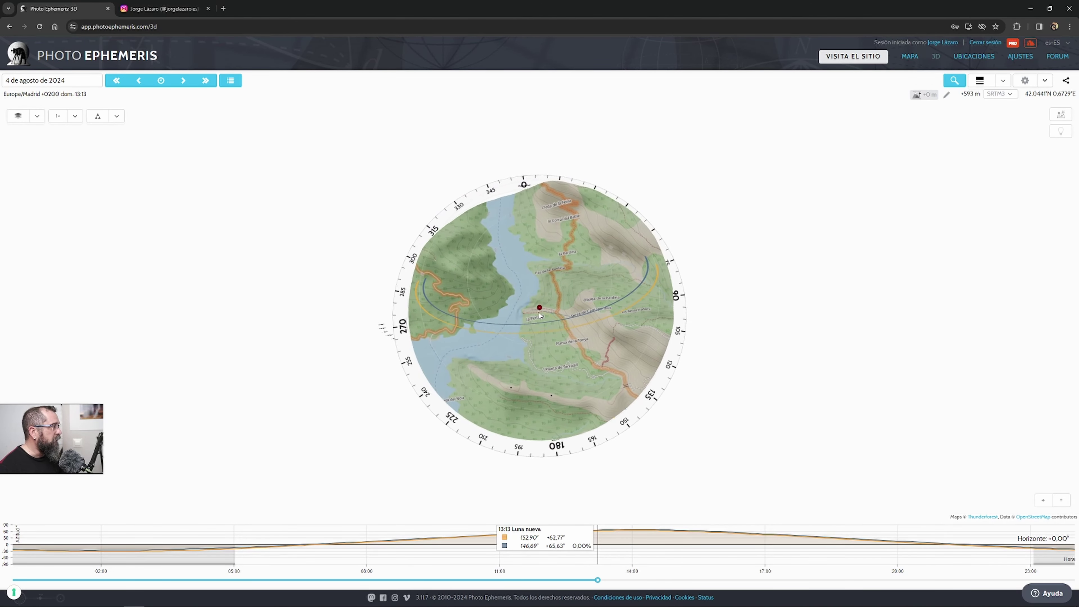
scroll(539, 314, up, 5)
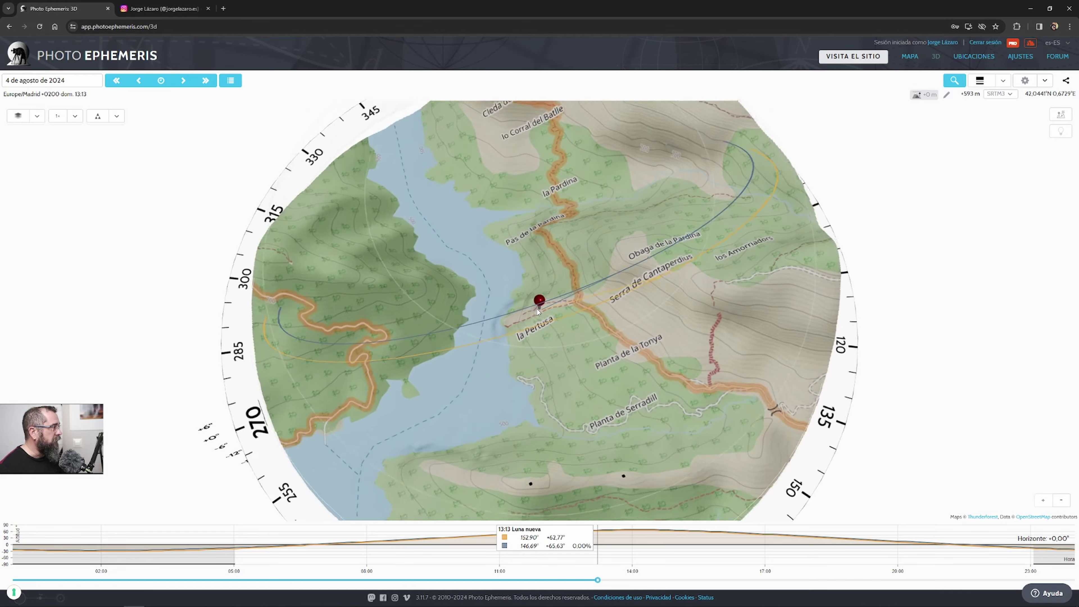
scroll(538, 312, up, 1)
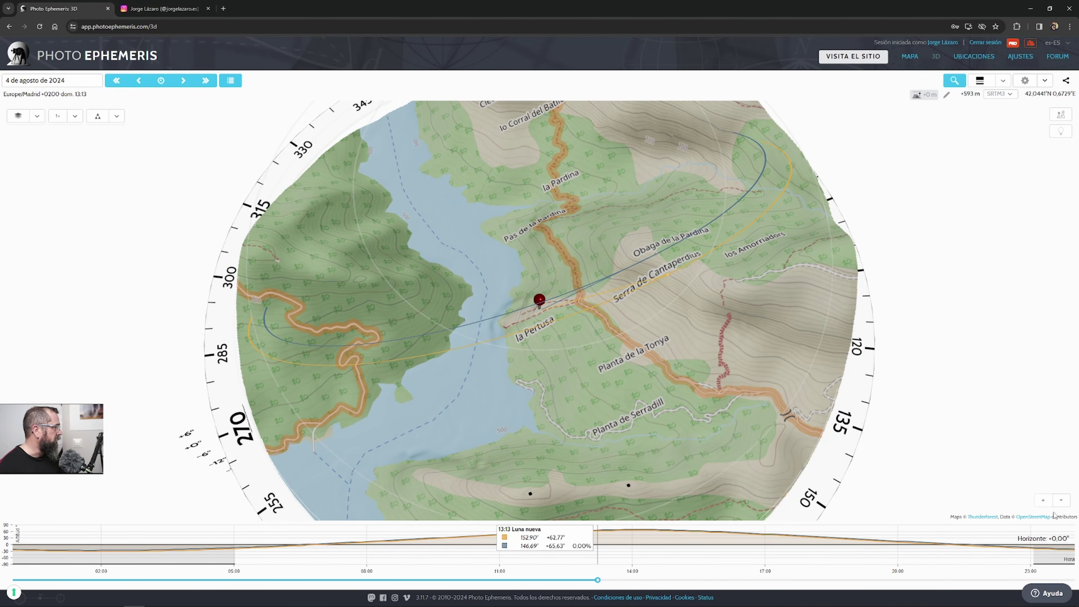
click(1061, 501)
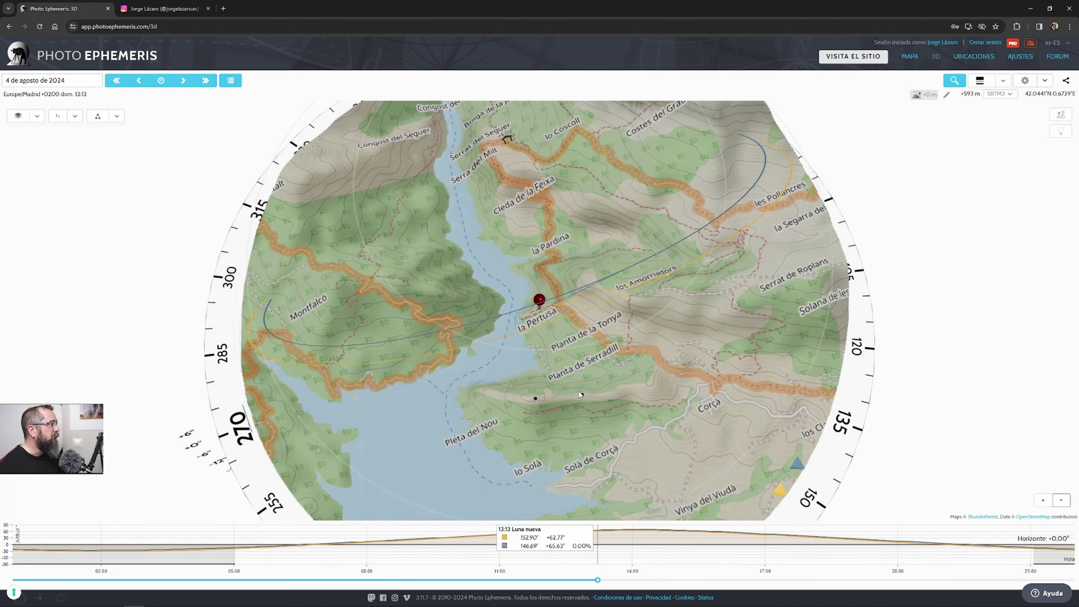
drag(612, 416, 506, 350)
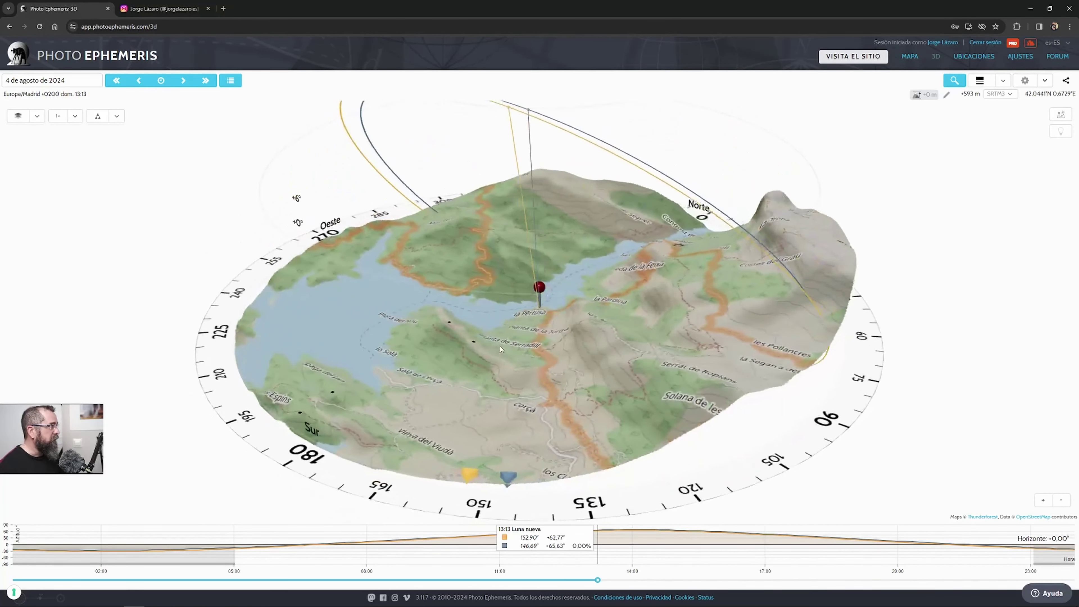
Try the Atlas and Paisaje base maps on the 3D terrain.
click(17, 117)
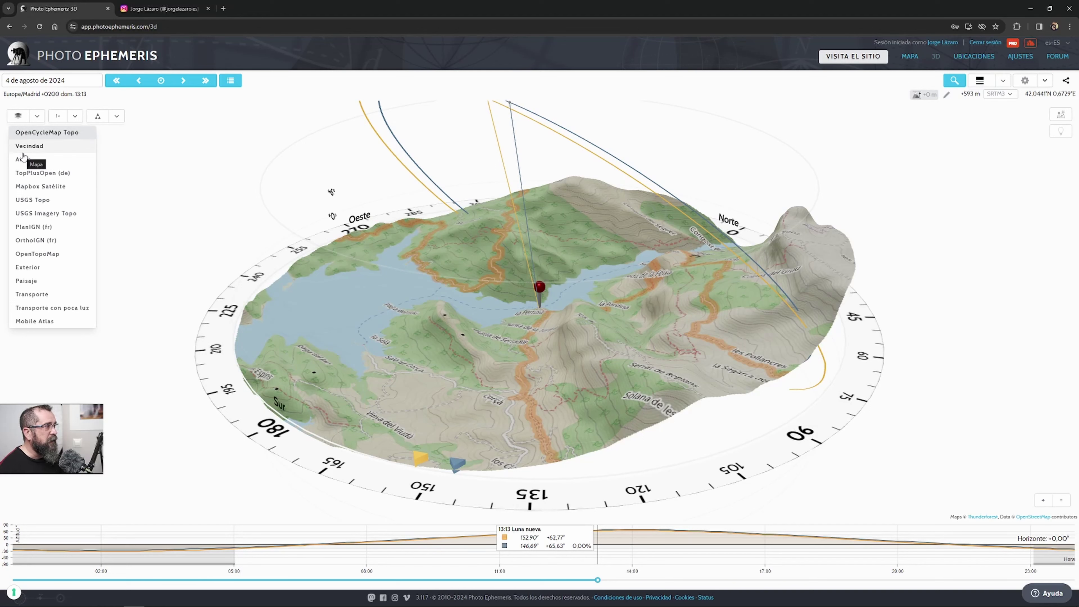
click(37, 117)
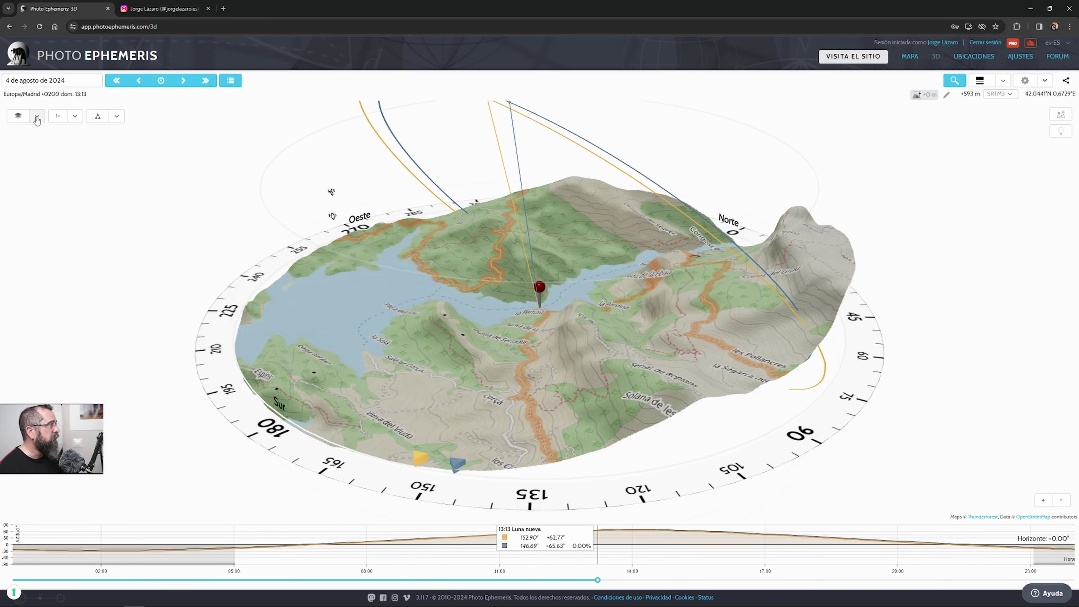
click(18, 117)
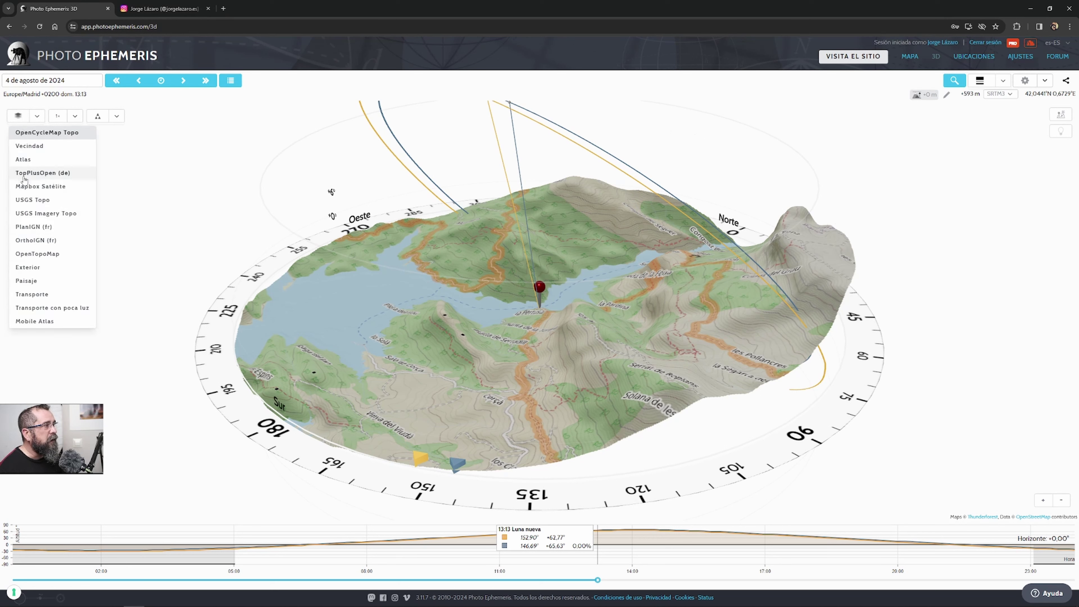
click(22, 160)
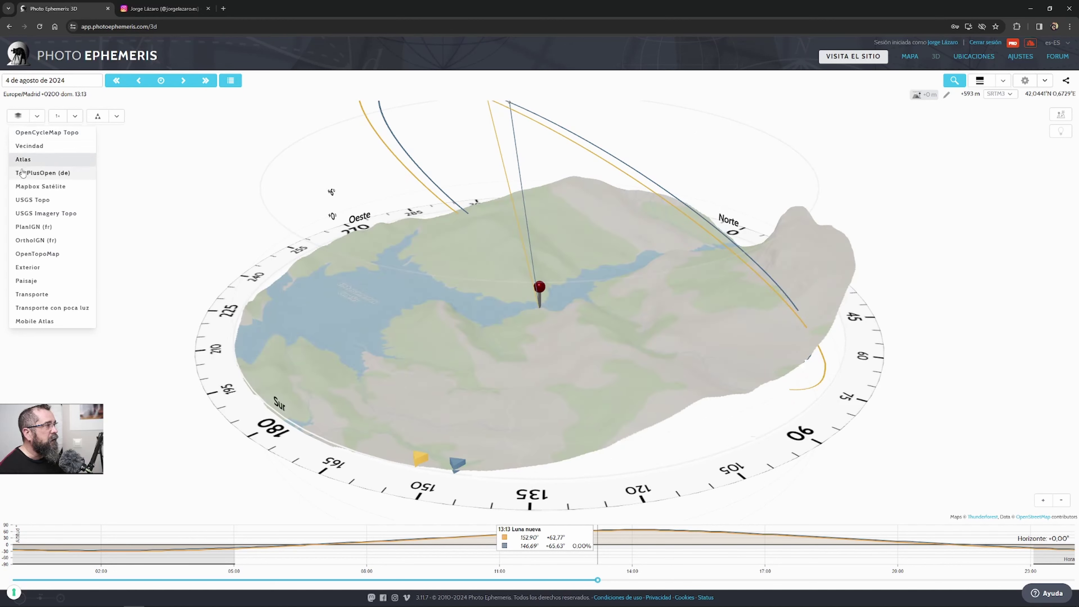
click(18, 117)
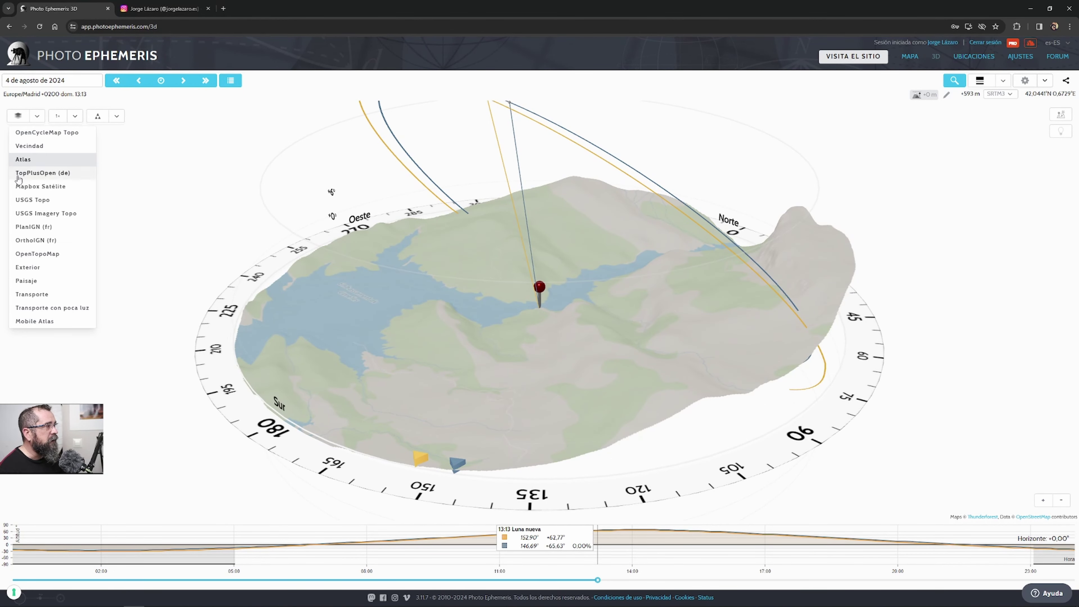
click(27, 281)
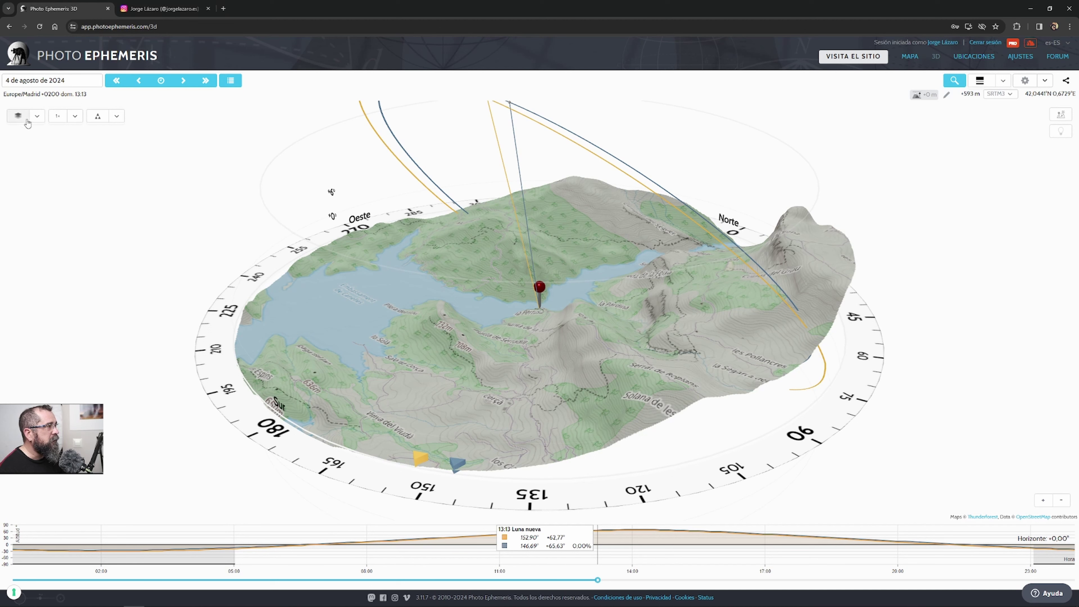
Try the USGS Topo base map on the 3D terrain and replace it with Mapbox Satélite.
click(15, 117)
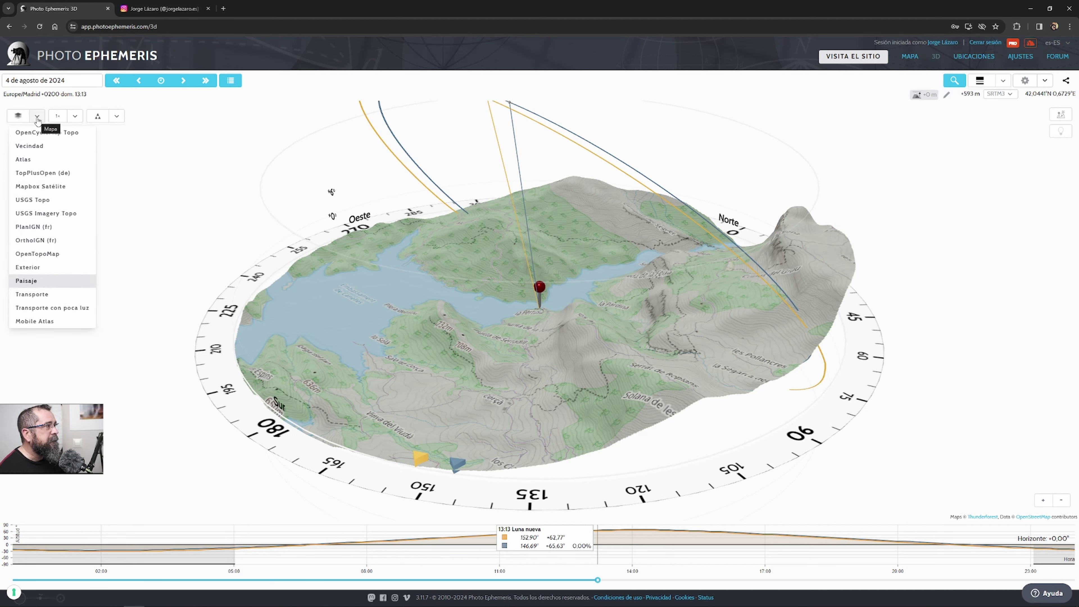
click(117, 116)
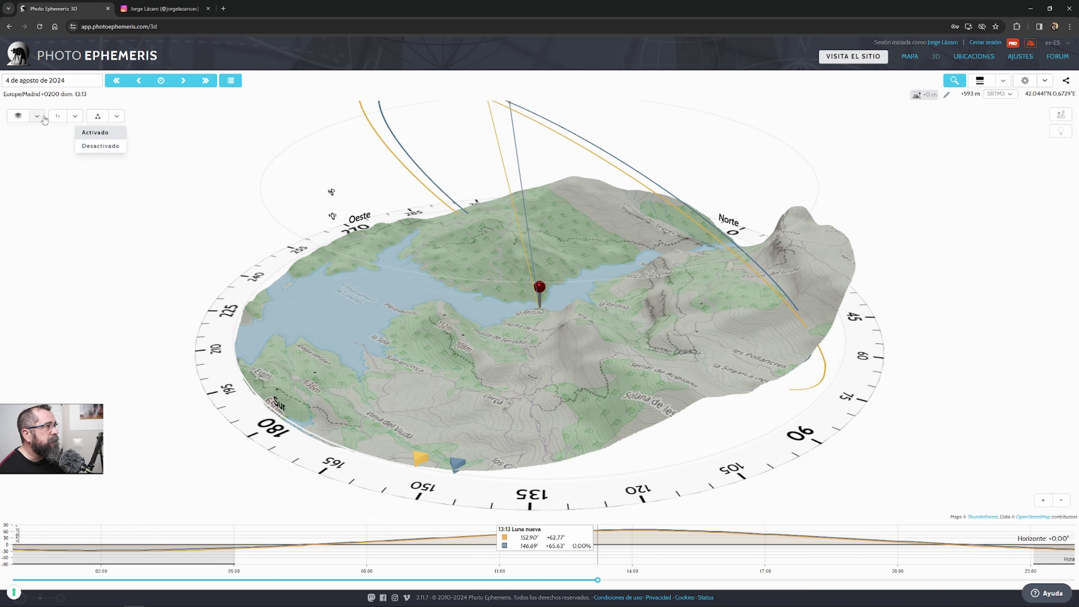
click(17, 116)
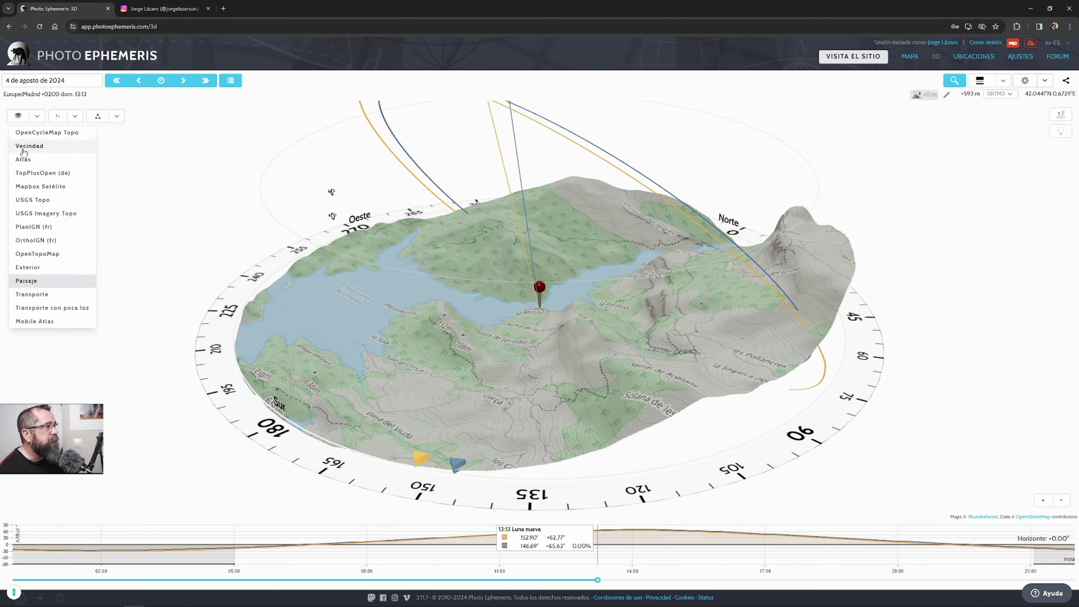
click(28, 201)
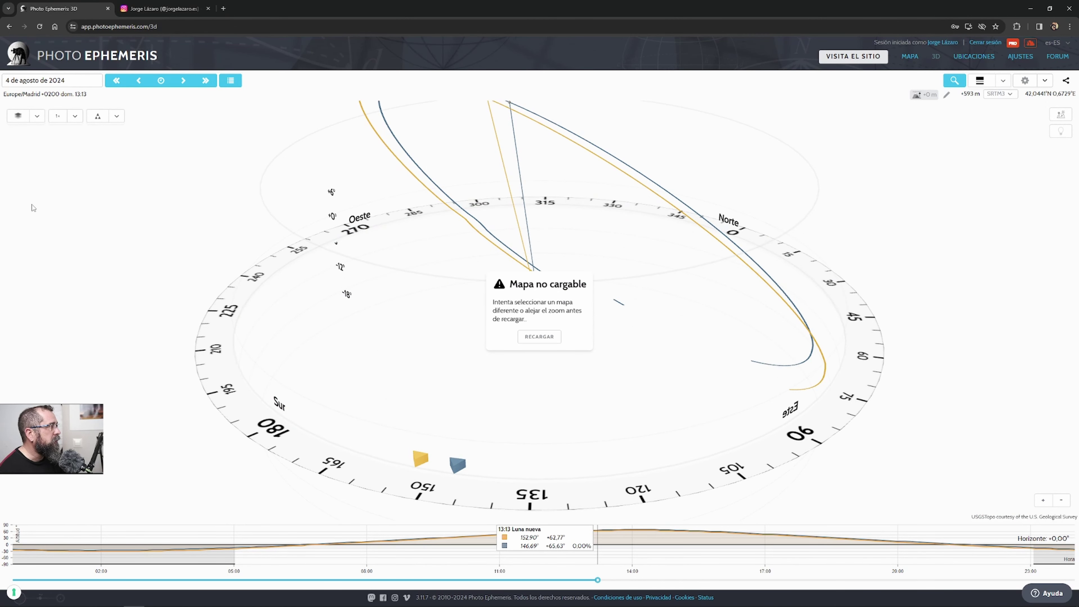
click(17, 116)
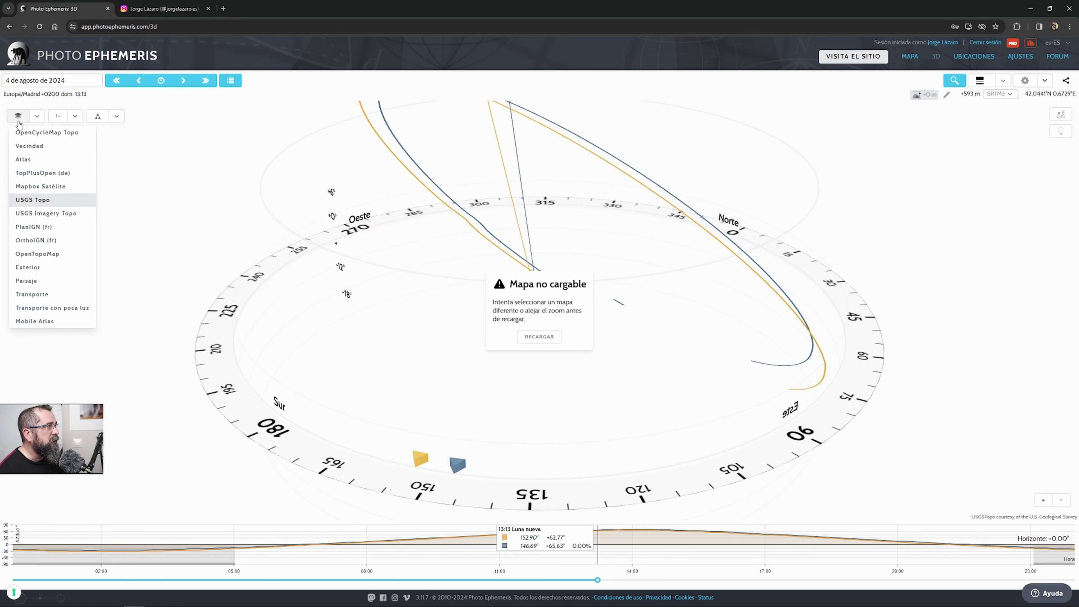
click(30, 187)
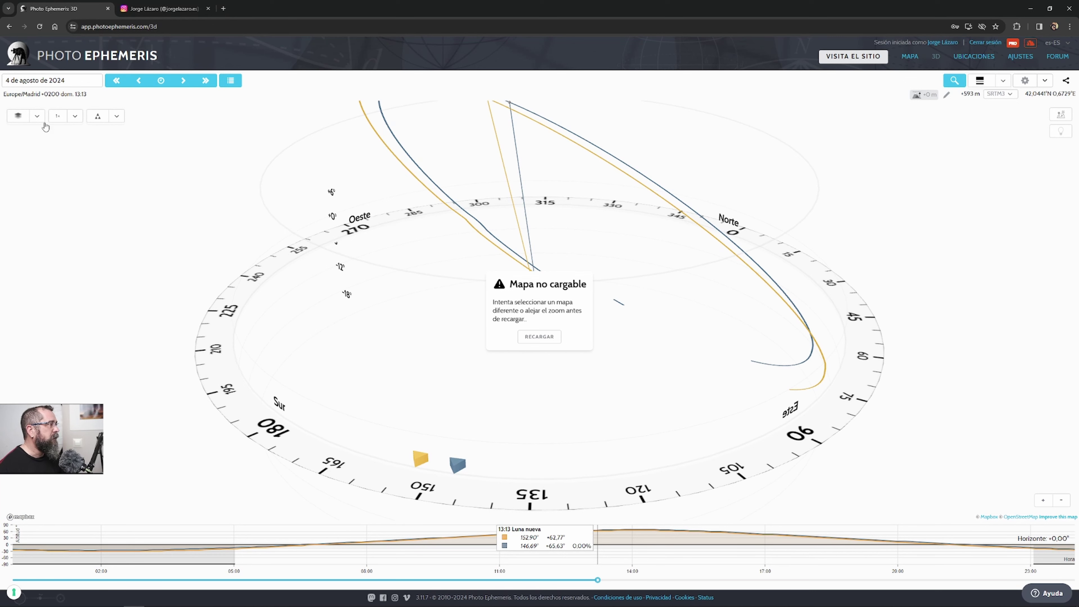
Switch the 3D base map to Vecindad and reload the terrain by going to the 2D map and back.
click(18, 115)
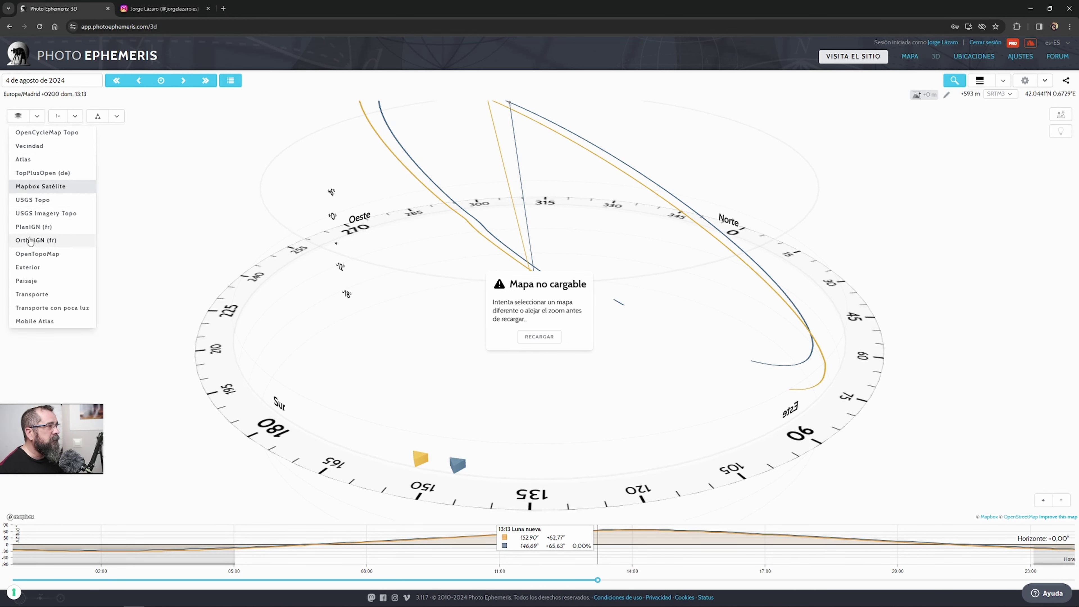
click(29, 146)
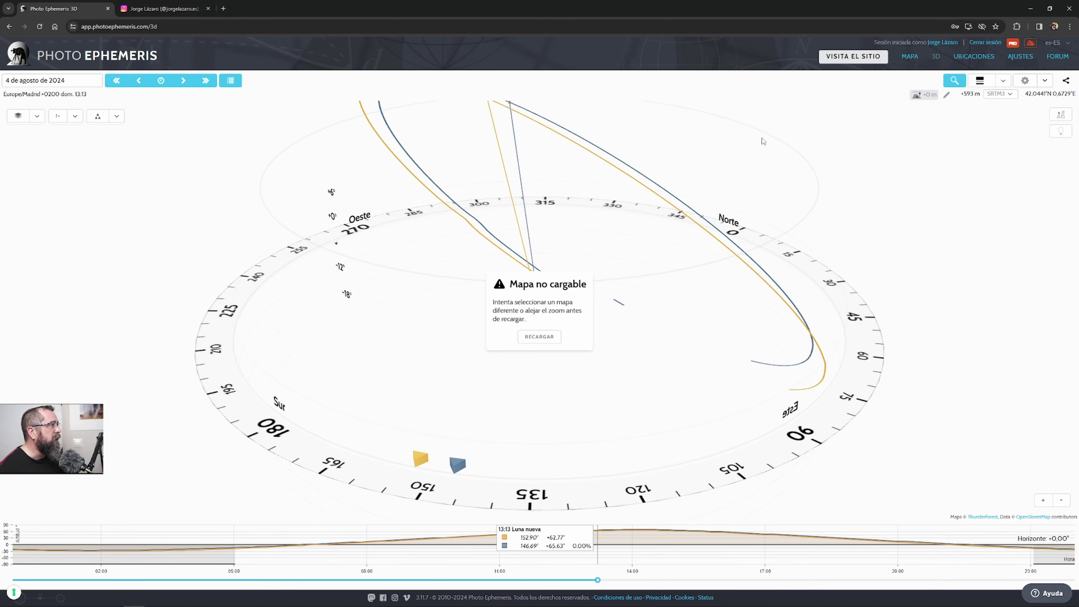
click(913, 59)
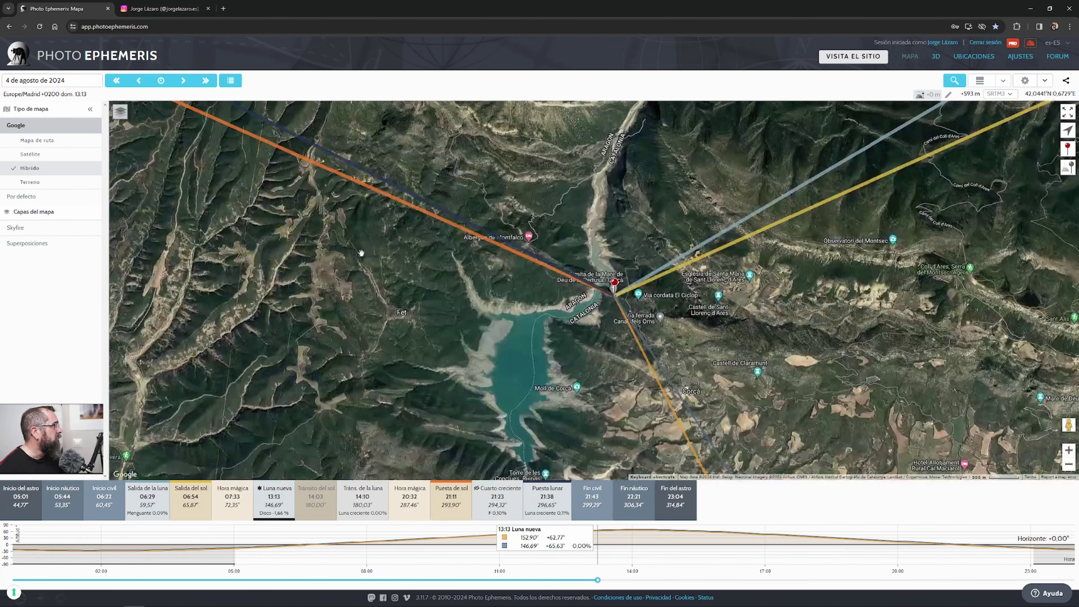
click(936, 57)
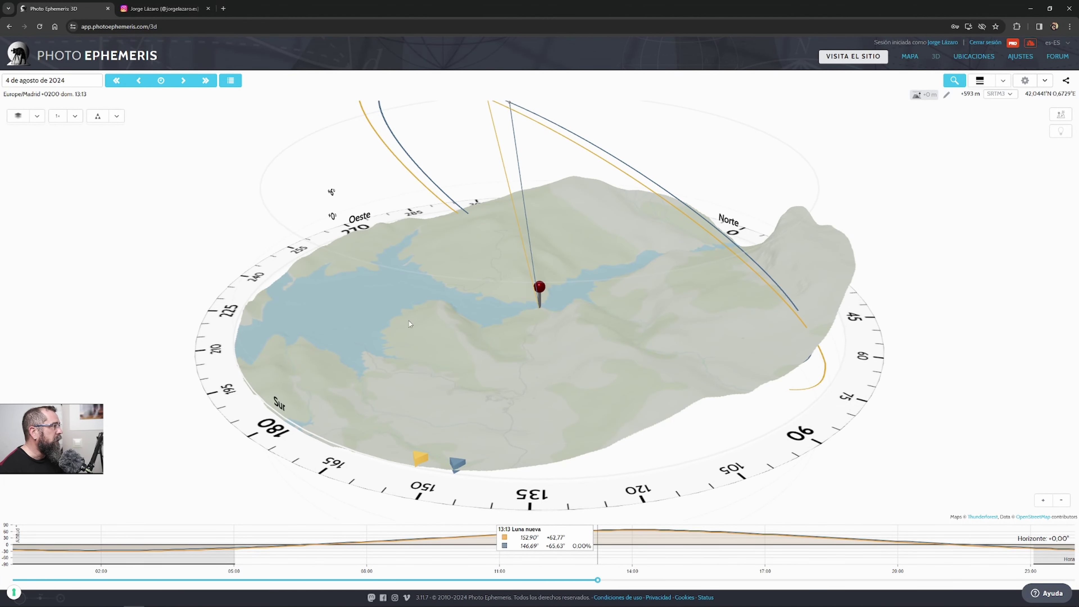
drag(504, 334, 606, 340)
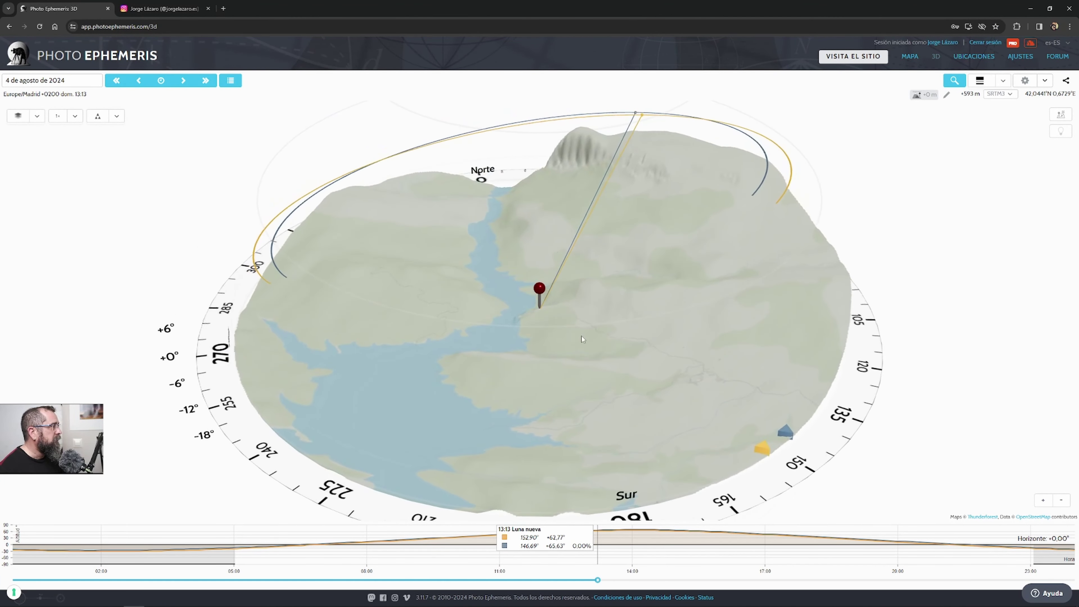
drag(513, 324, 481, 314)
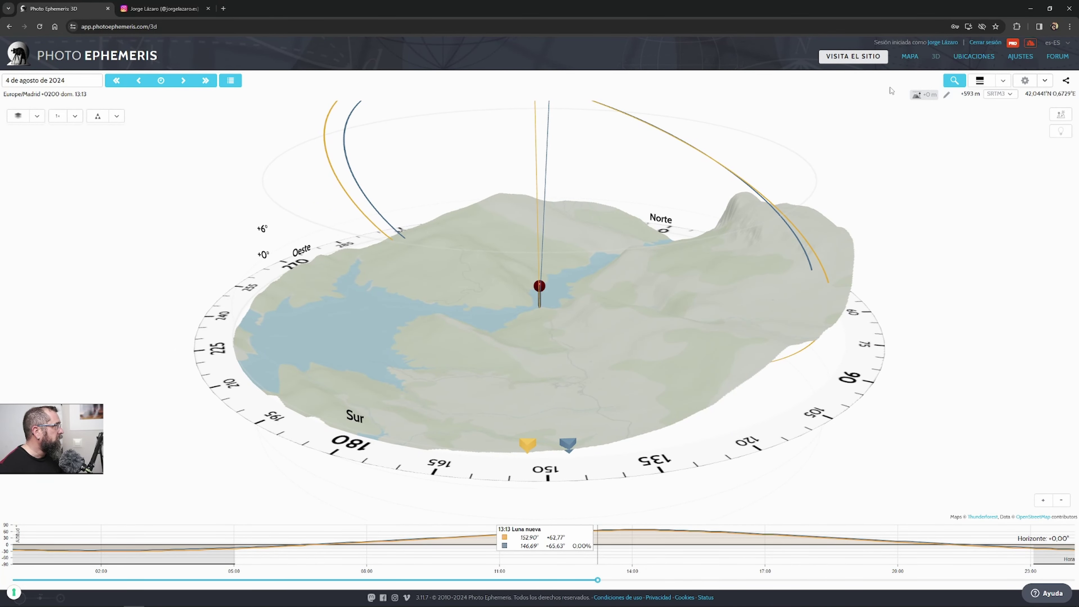
Return to the 2D map, set the time to the 21:11 sunset, and frame the sunset line northwest of the hermitage.
click(909, 57)
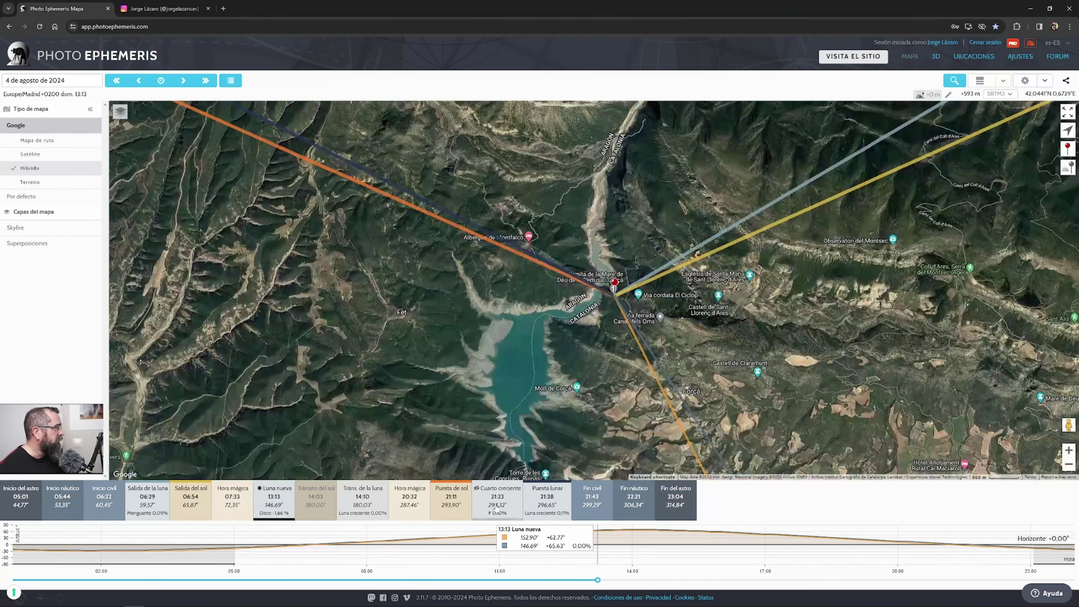
click(453, 501)
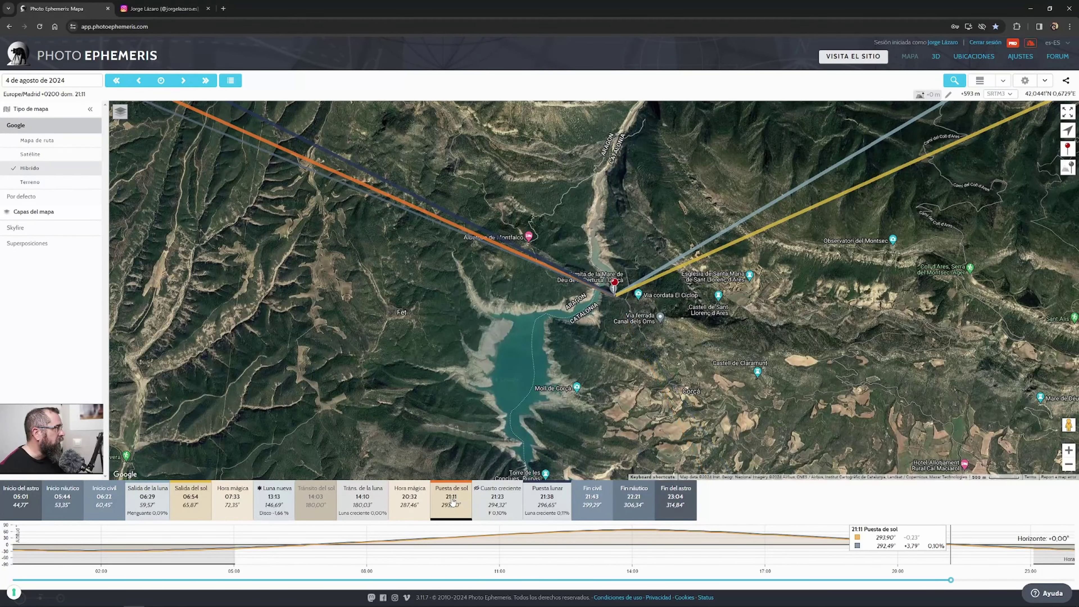
scroll(584, 339, up, 2)
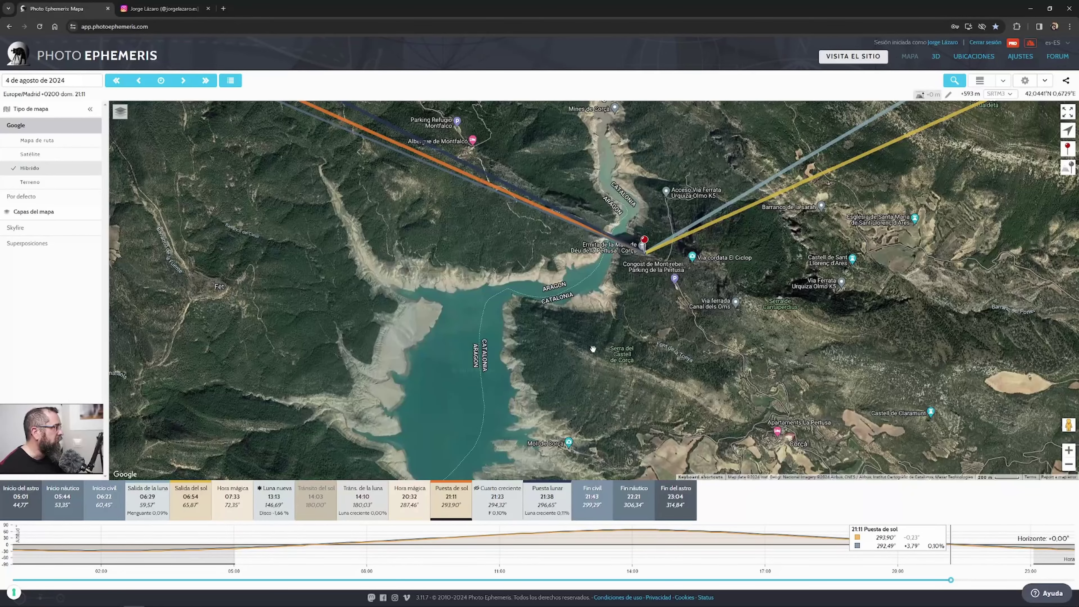
scroll(593, 349, up, 1)
drag(466, 132, 507, 318)
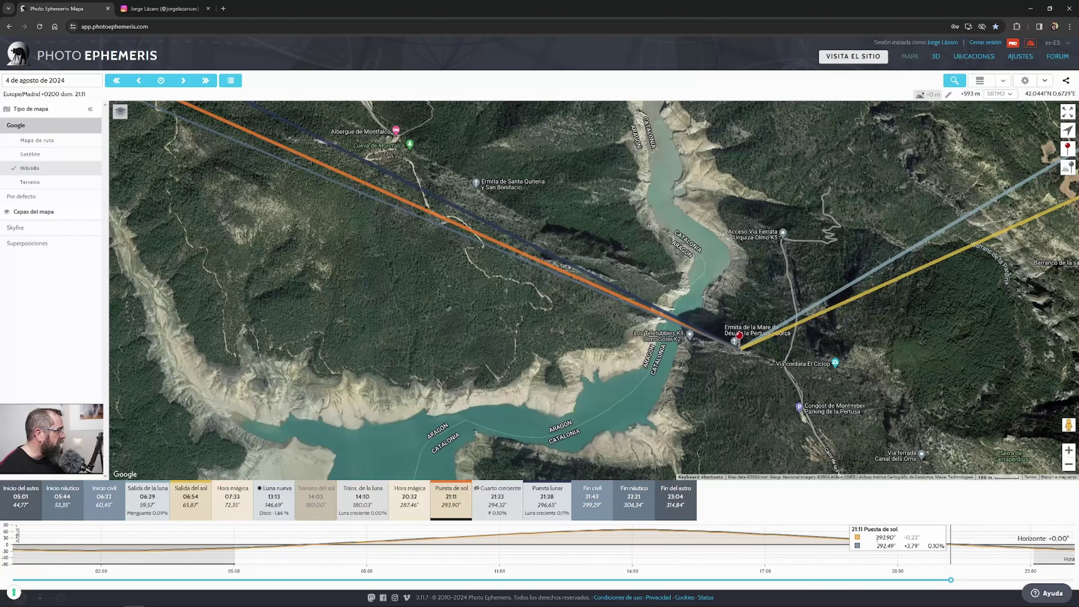
Reopen the 3D view with extra scene lighting, widen coverage for 3D topography, and view the relief at a low angle from the south.
click(936, 57)
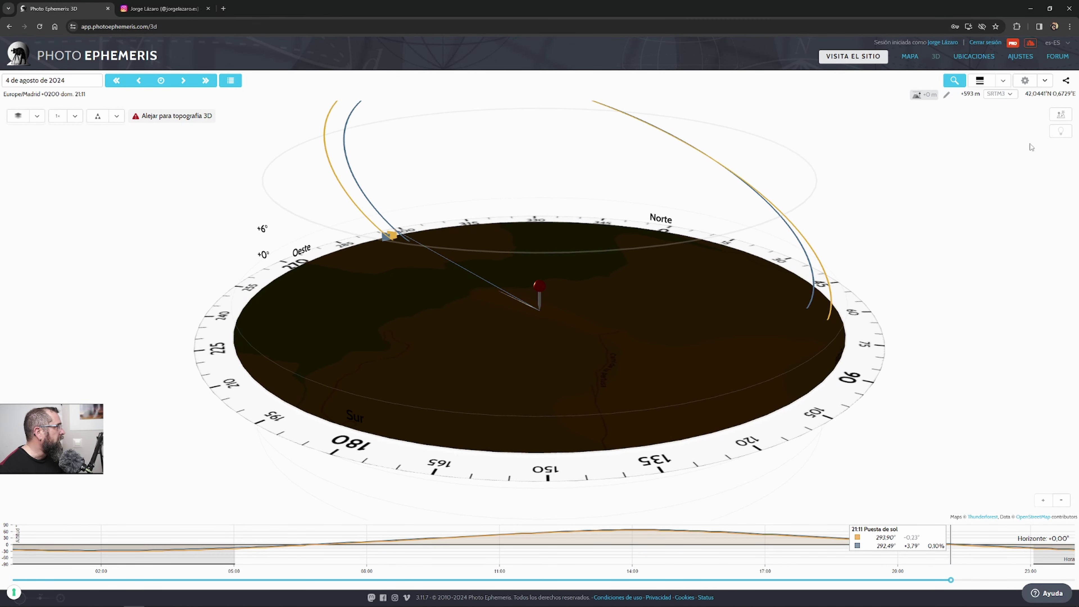
click(1061, 132)
drag(605, 308, 585, 307)
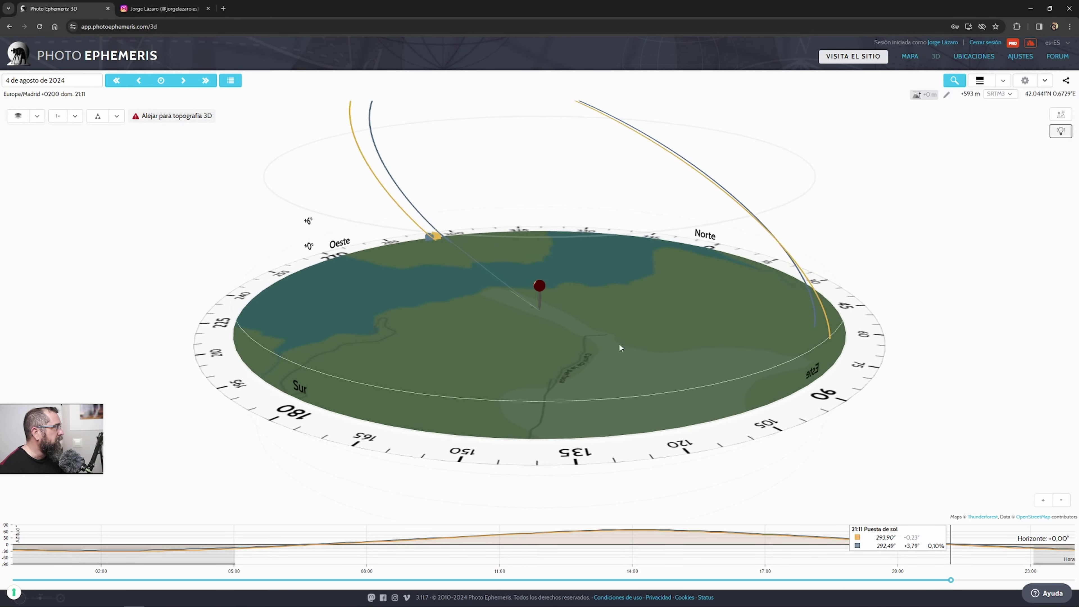
click(1061, 501)
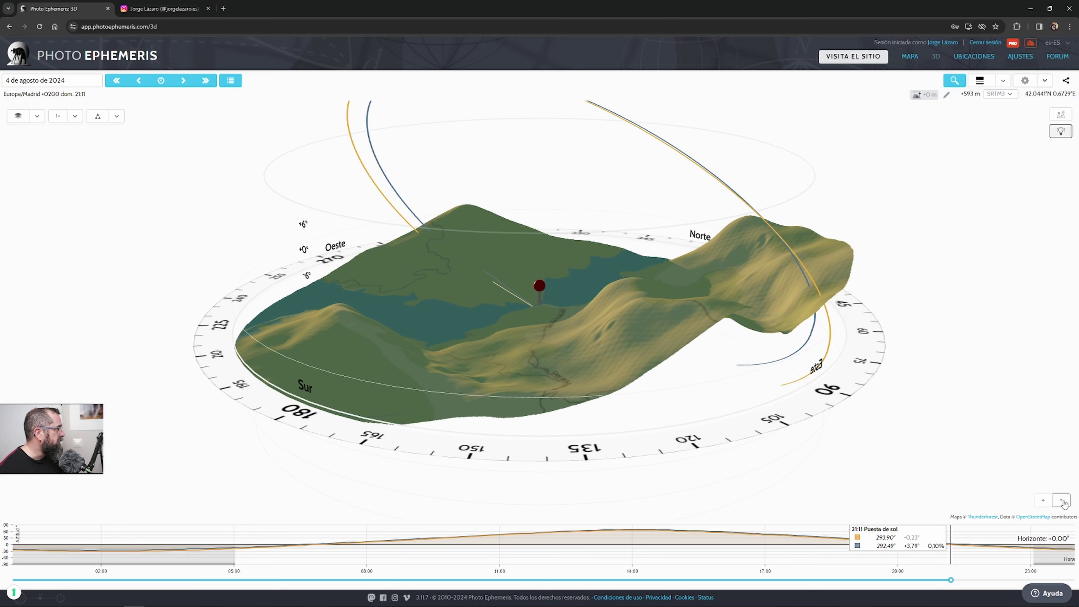
drag(507, 359, 503, 292)
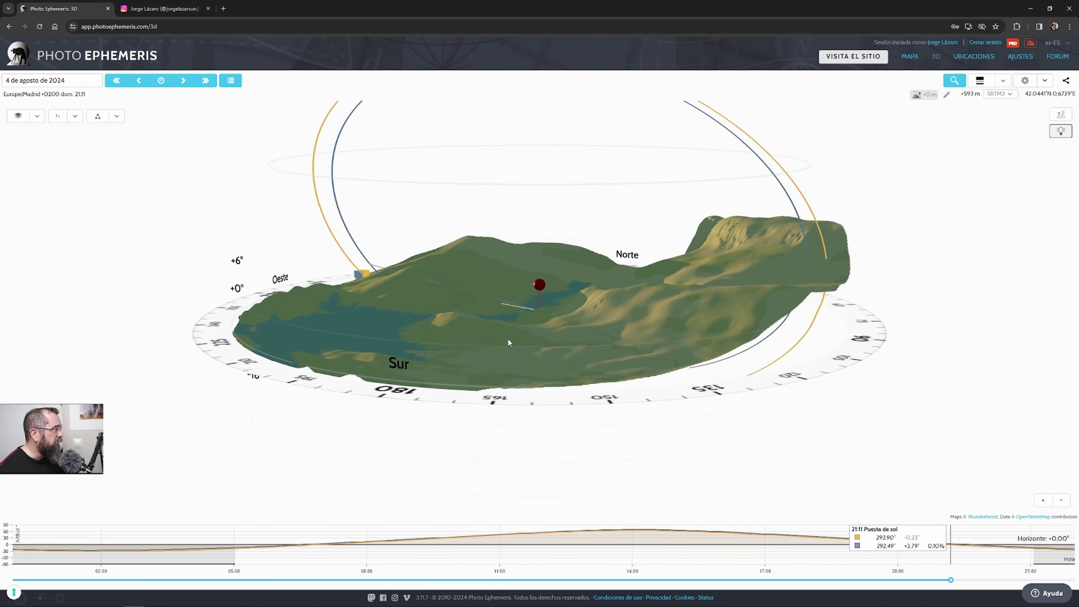
drag(547, 317, 566, 324)
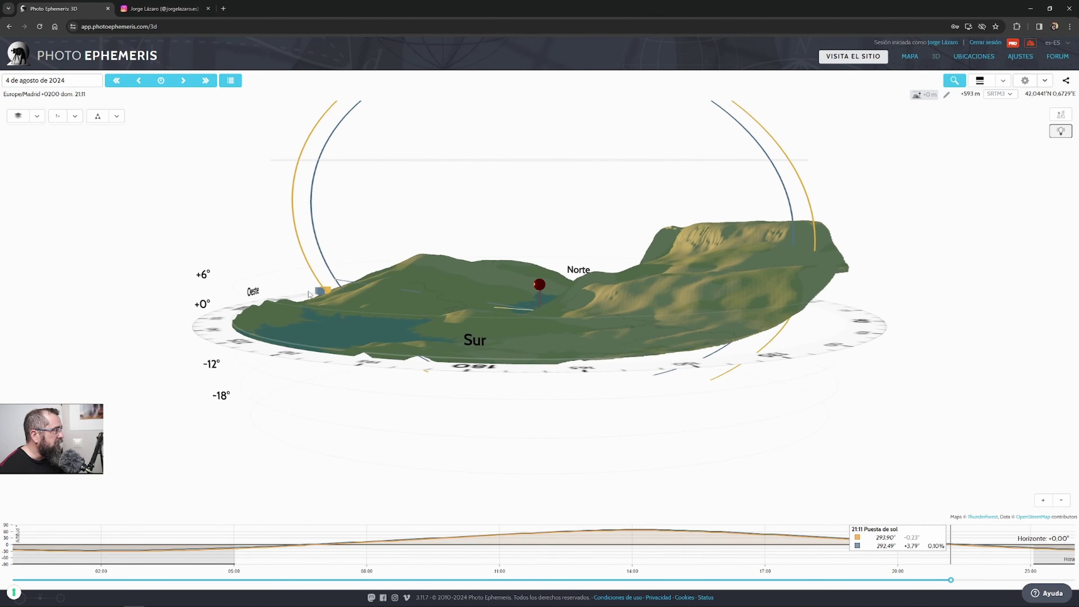
Check the Instagram reference photo, and try earlier times down to 20:38 and 20:47 to examine sunlight around the hermitage.
key(ctrl+Tab)
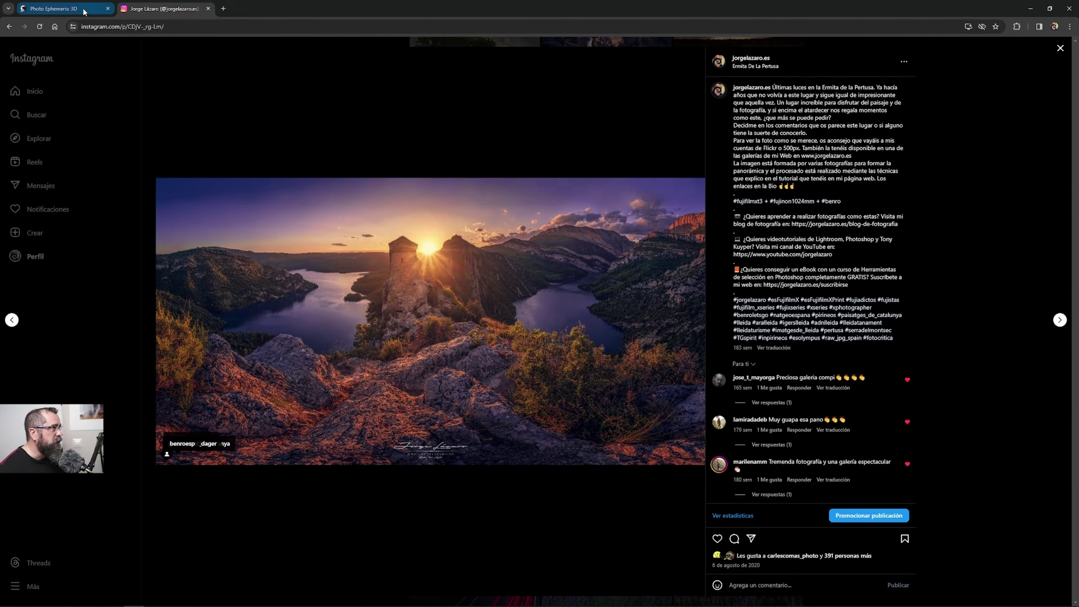
click(54, 8)
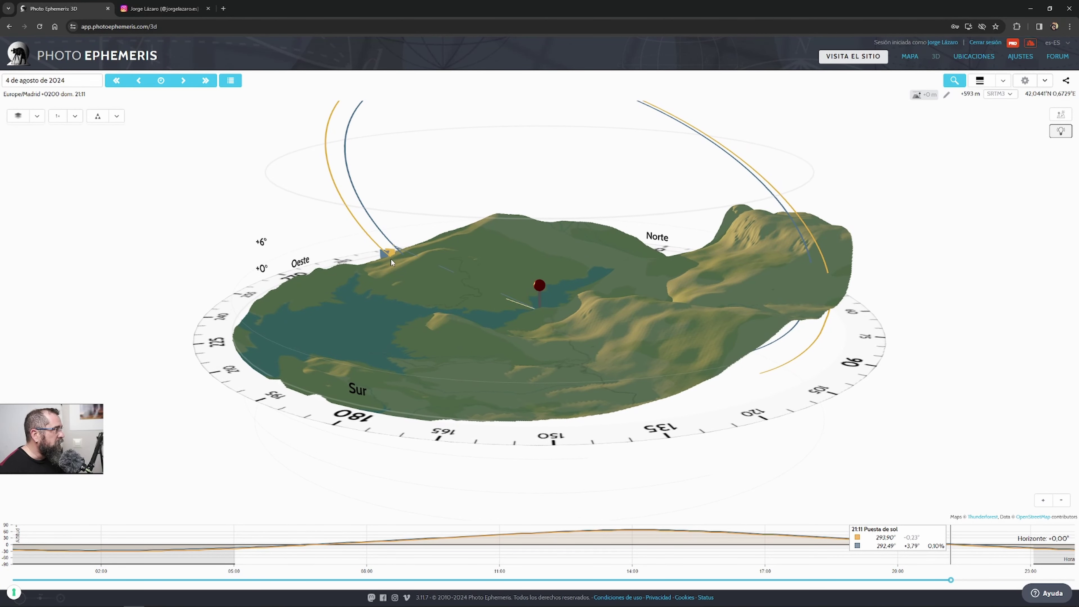
click(949, 580)
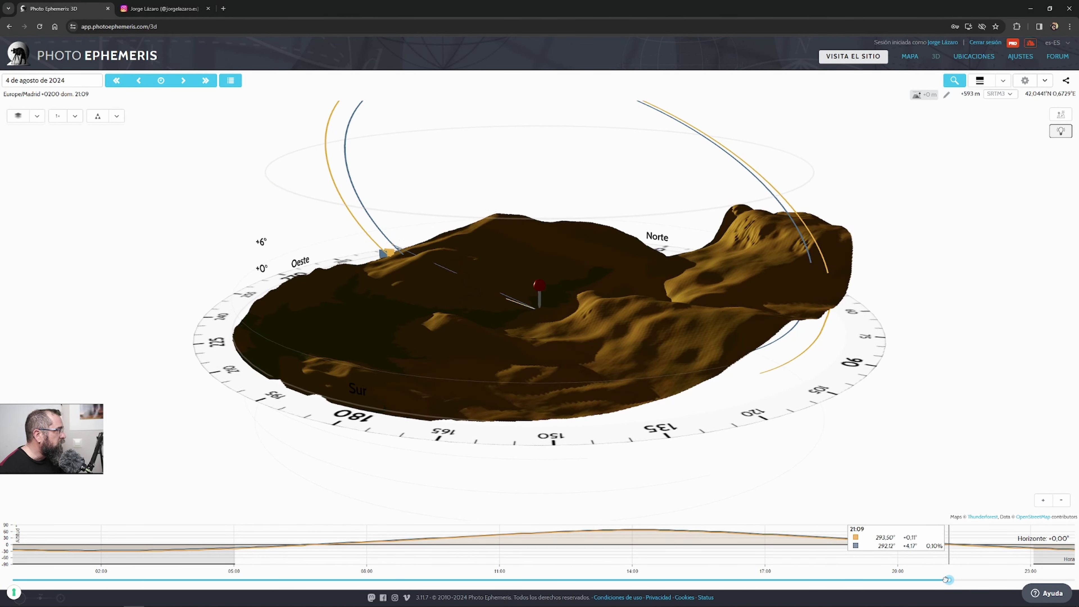
drag(949, 579, 926, 580)
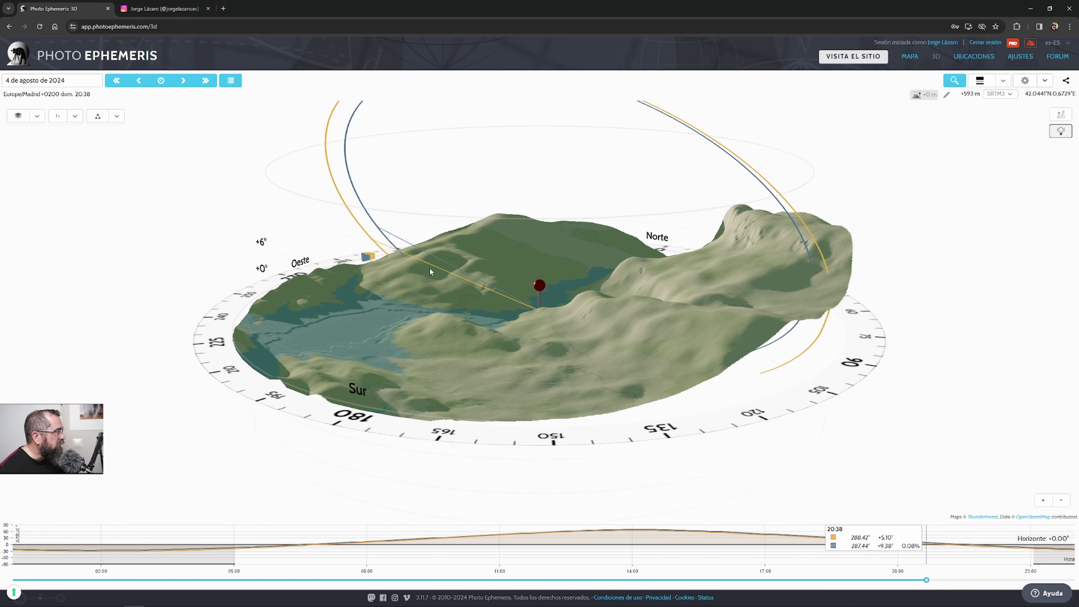
mouse_move(928, 579)
mouse_down()
mouse_move(943, 579)
mouse_move(933, 580)
mouse_up()
scroll(493, 296, up, 8)
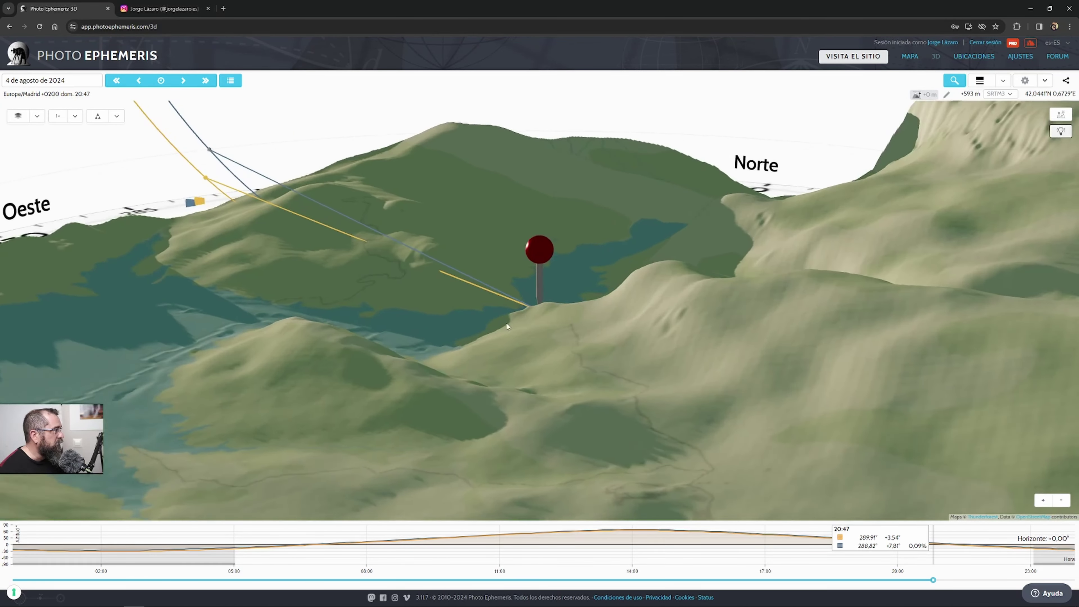
drag(507, 322, 567, 376)
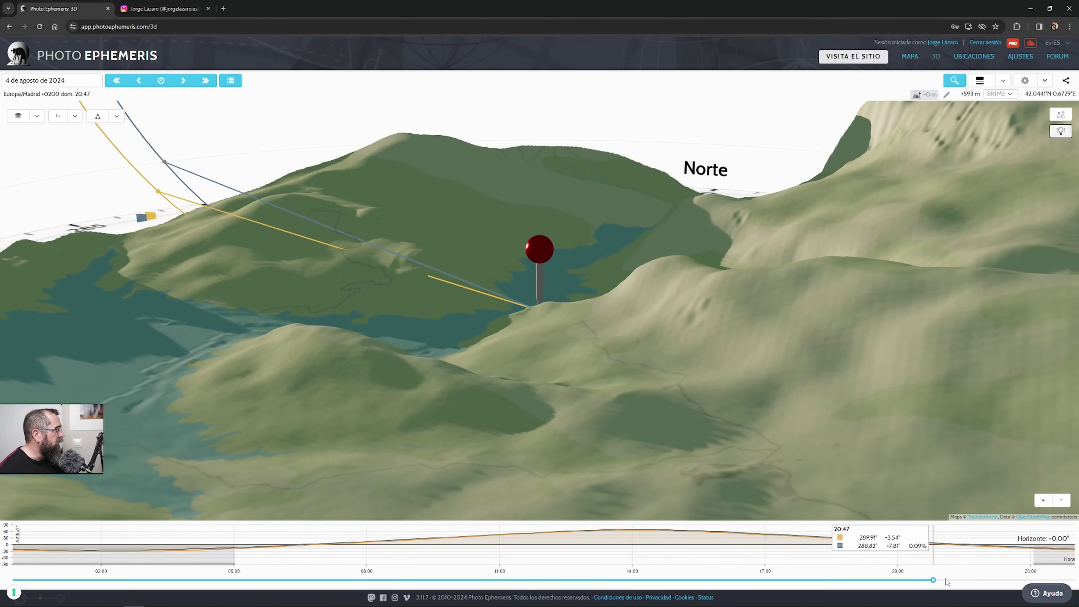
Set the time to 20:37 and view the sun's line across the terrain to the hermitage.
mouse_move(933, 580)
mouse_down()
mouse_move(949, 580)
mouse_move(926, 573)
mouse_up()
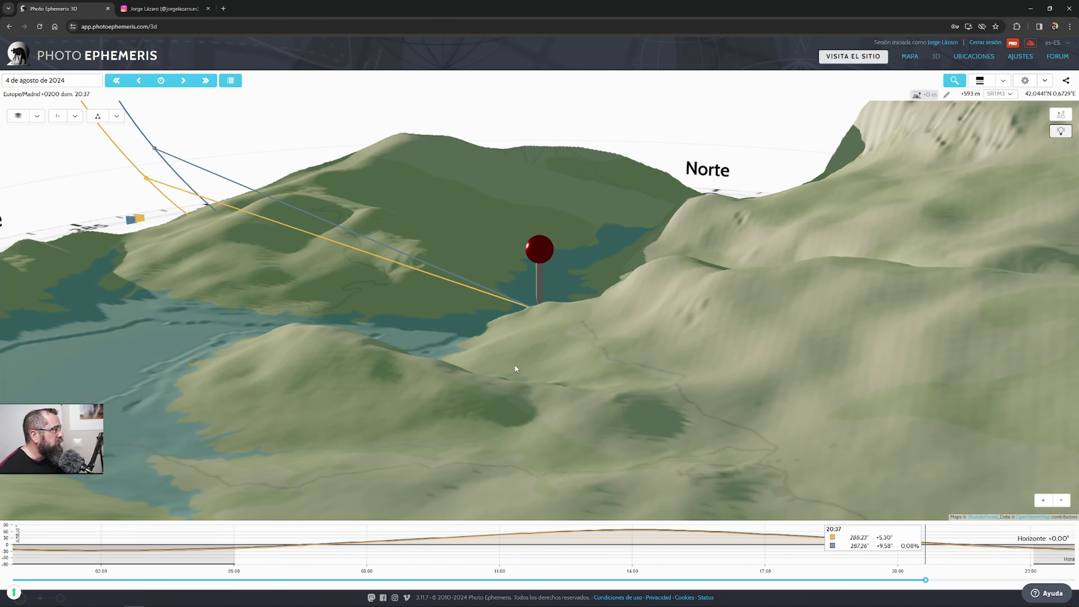
drag(457, 304, 513, 331)
scroll(507, 320, down, 3)
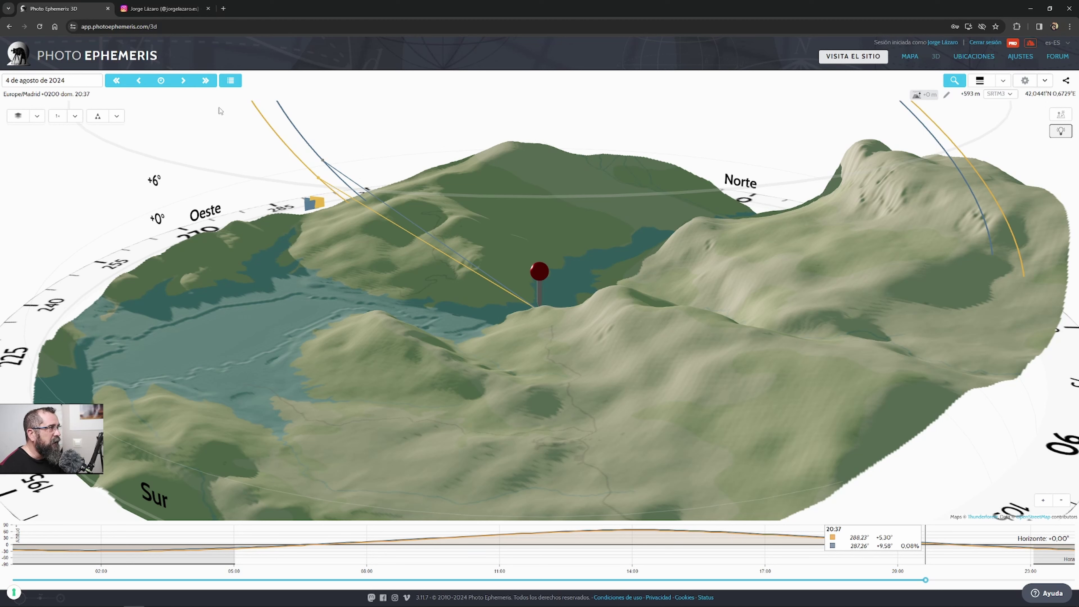
Change the date to 3 August 2024 and the time to 20:39, and inspect the sun's path around the 3D terrain.
click(77, 79)
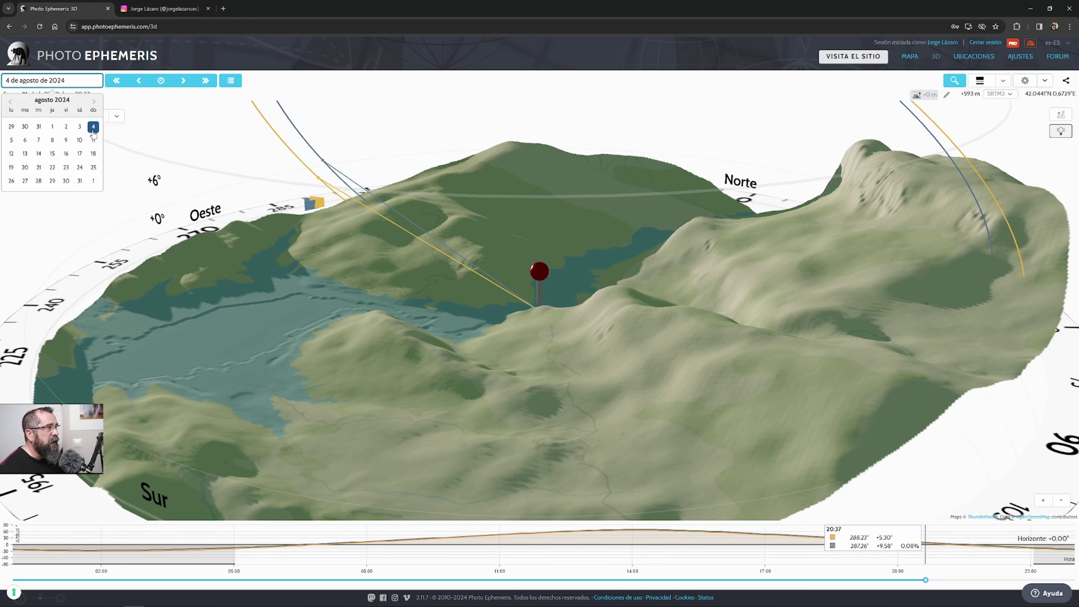
click(79, 128)
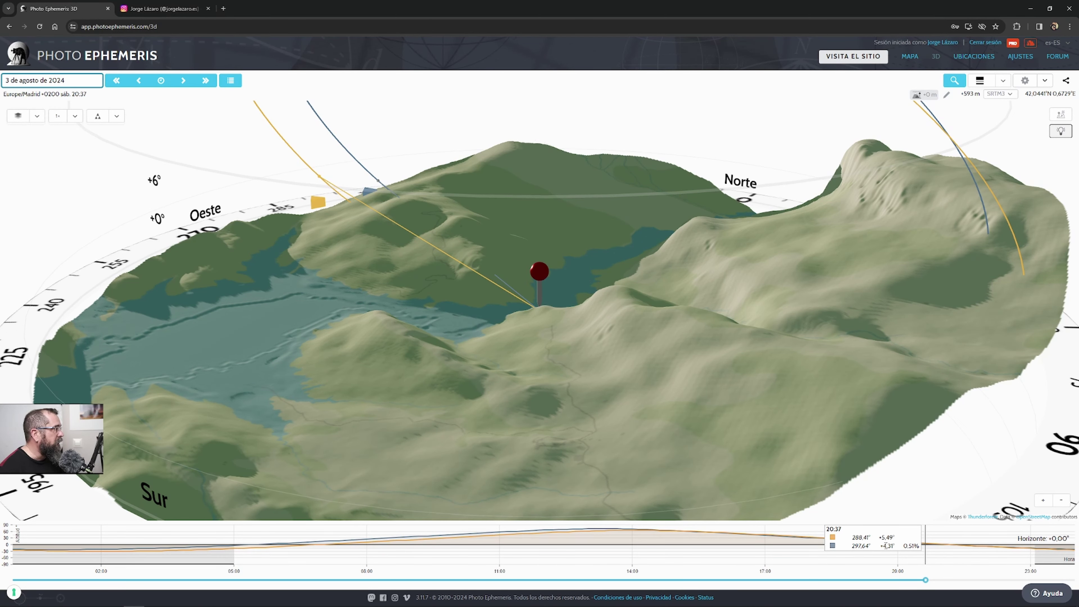
drag(924, 580, 927, 580)
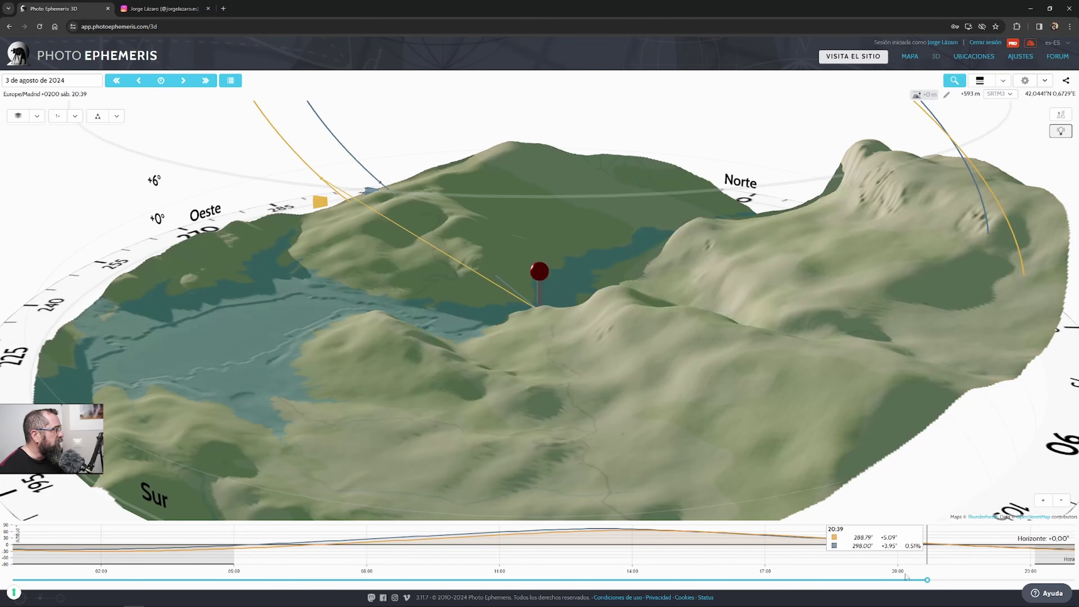
drag(625, 362, 646, 358)
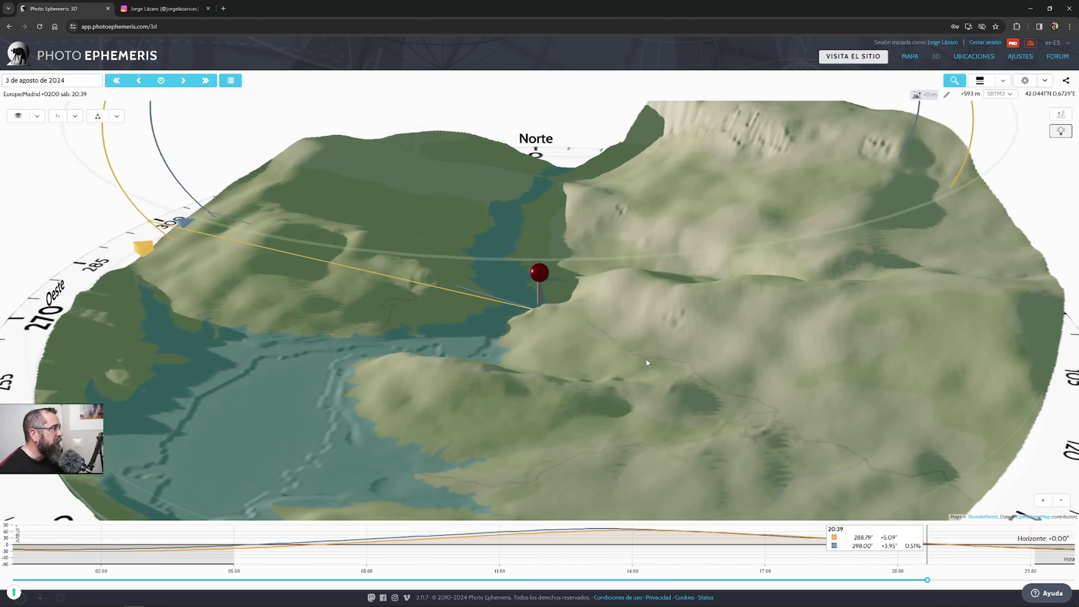
drag(464, 337, 409, 320)
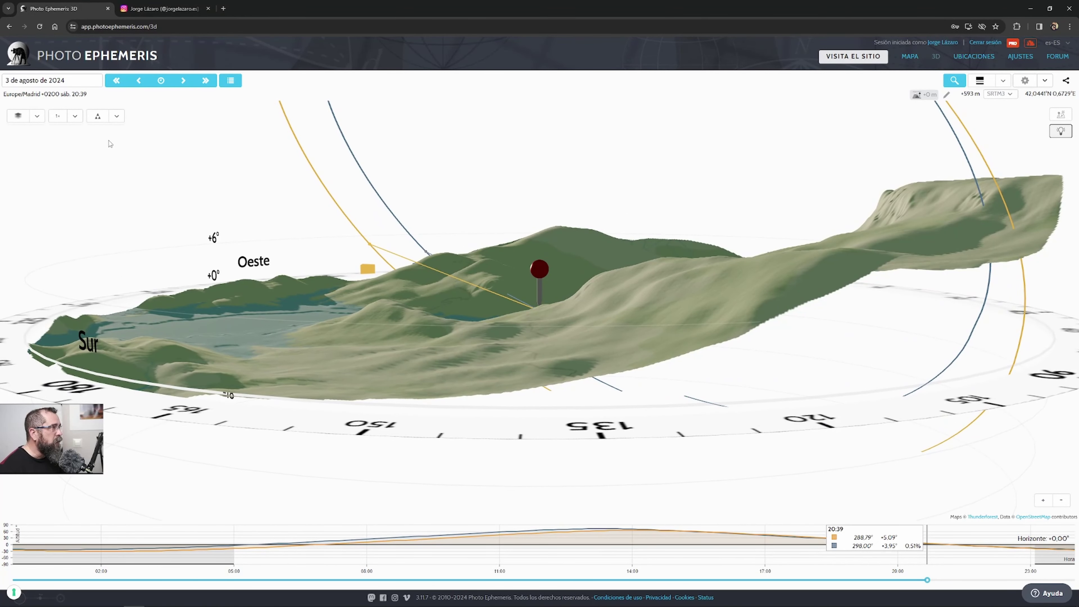
drag(342, 296, 523, 323)
scroll(559, 374, down, 3)
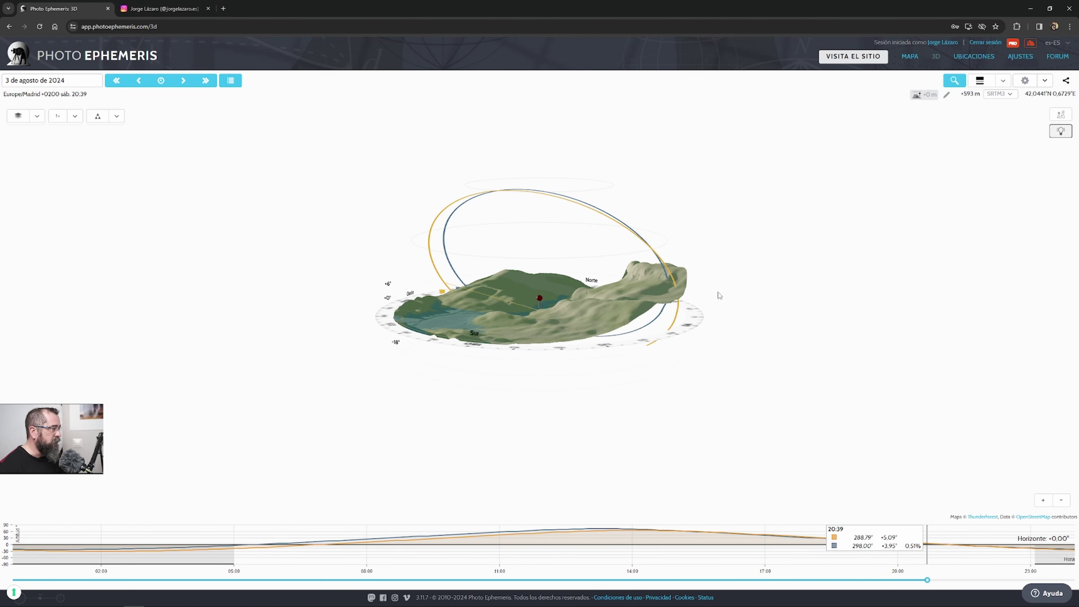
Return to the 2D map and view the sun and moon direction lines at the scale of the whole Iberian Peninsula.
click(909, 57)
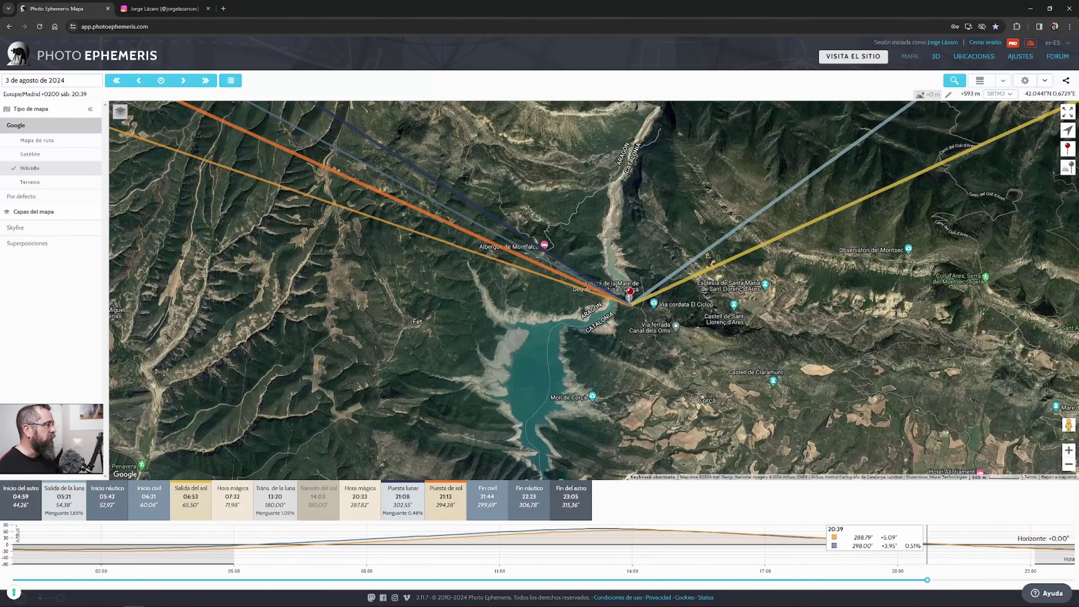
scroll(472, 367, down, 2)
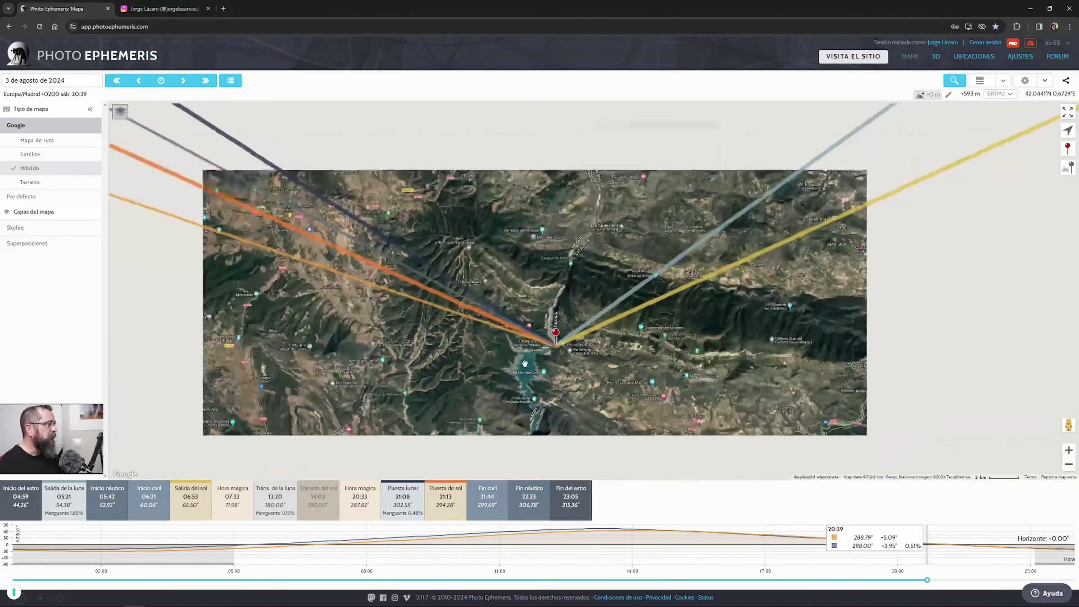
scroll(530, 318, down, 2)
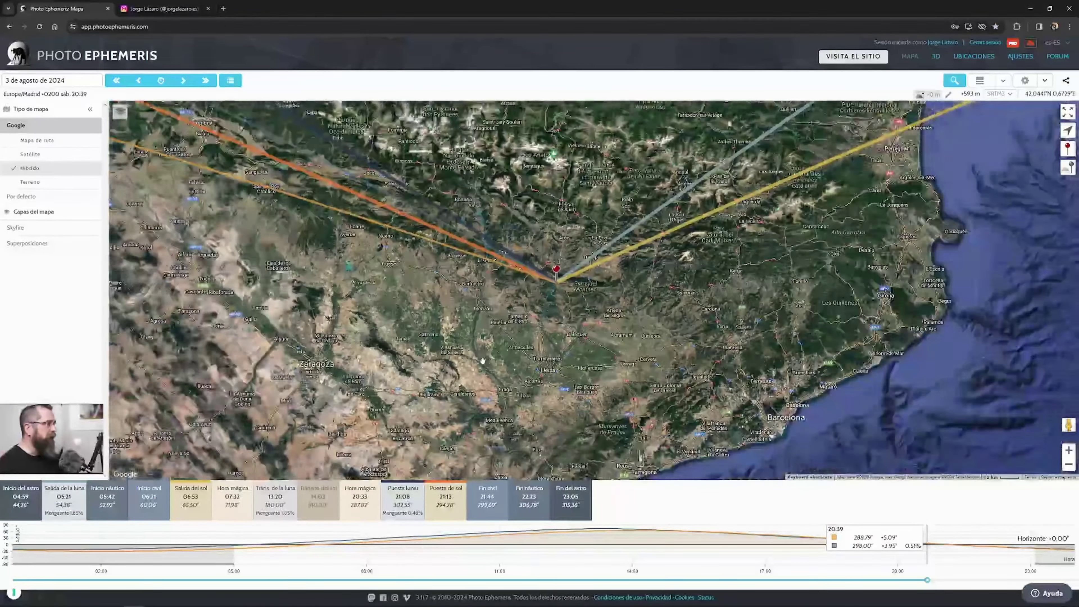
drag(483, 360, 541, 309)
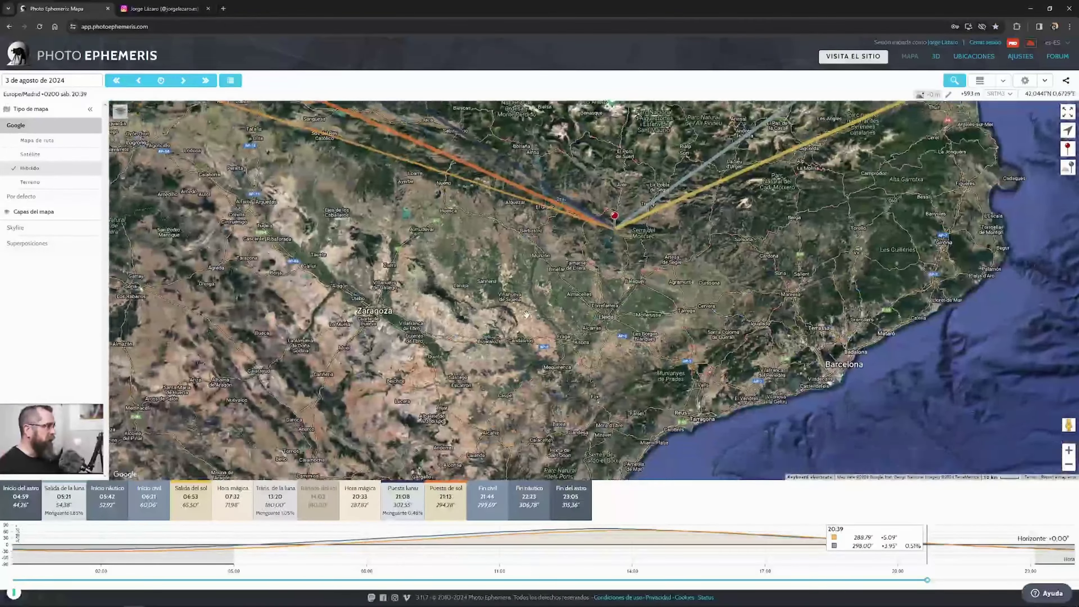
scroll(543, 313, down, 3)
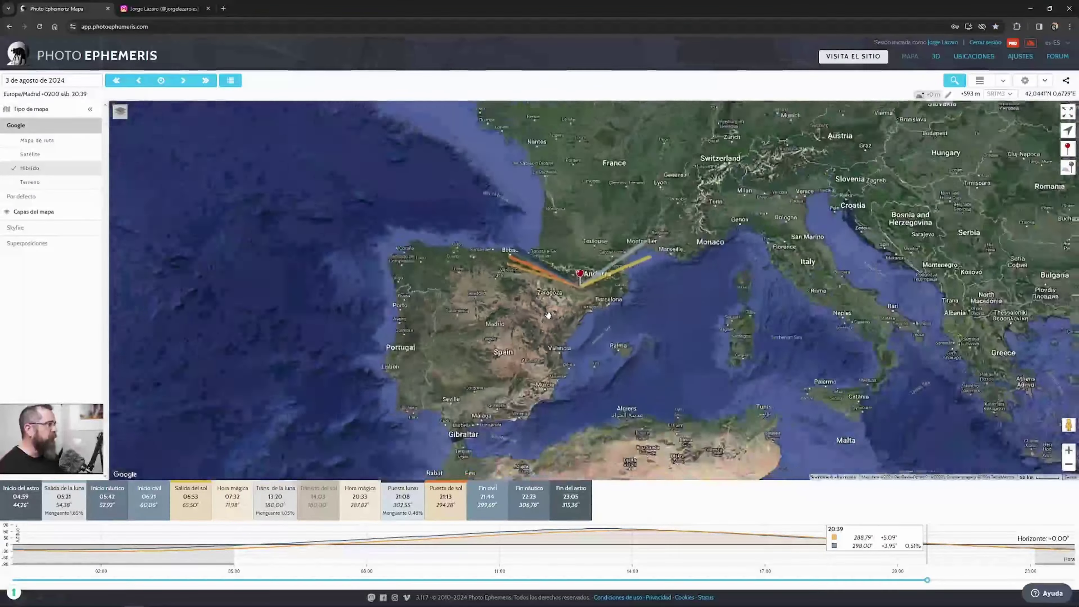
scroll(549, 315, up, 1)
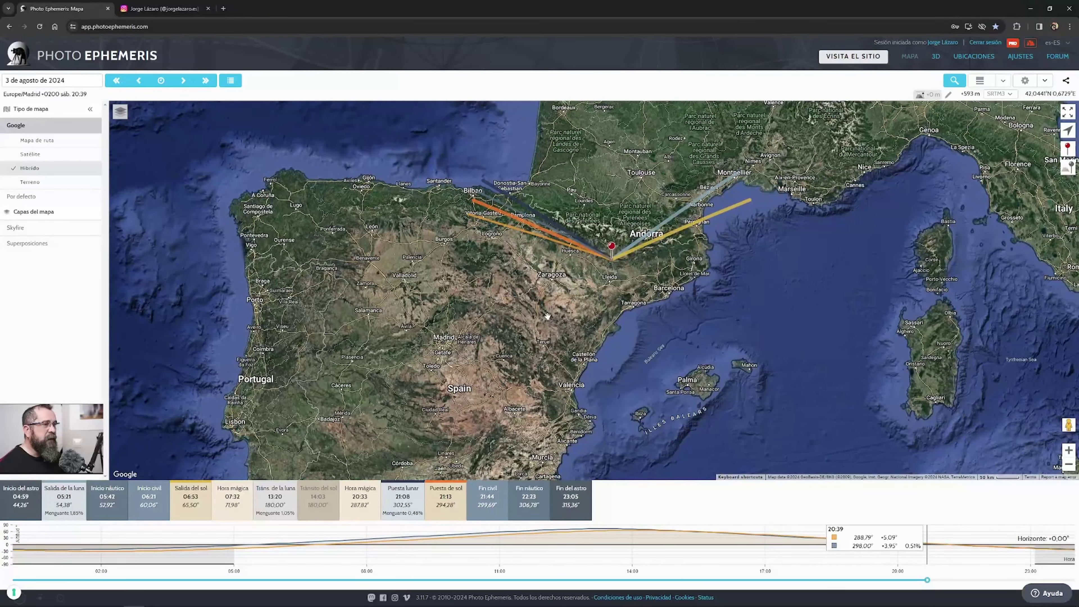
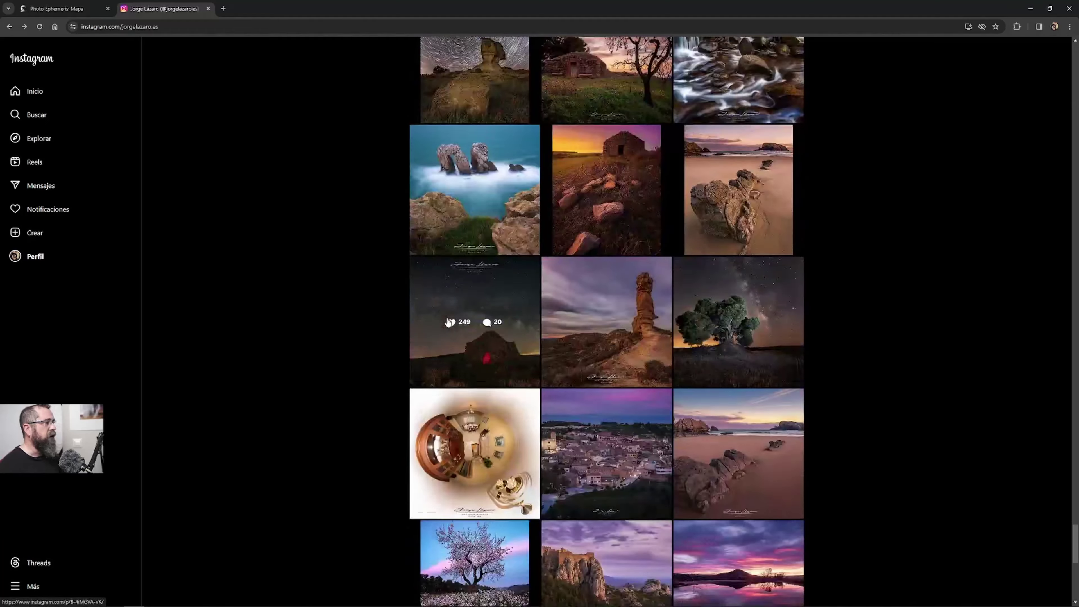
Browse the photo grid of the Instagram profile and open the picture of the full moon over Lleida's Seu Vella.
scroll(318, 338, down, 20)
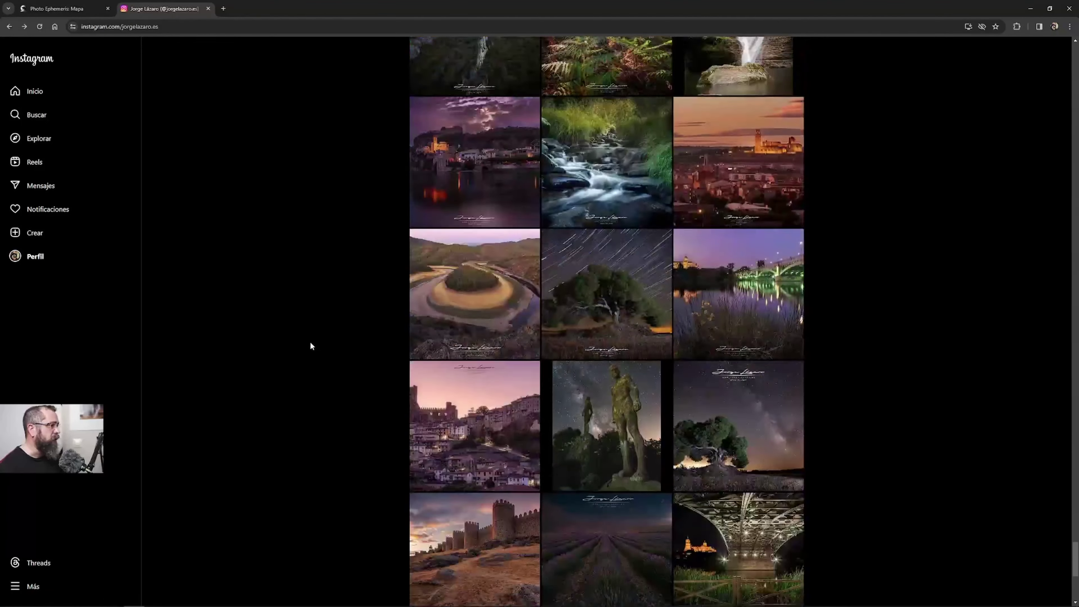
scroll(294, 340, down, 6)
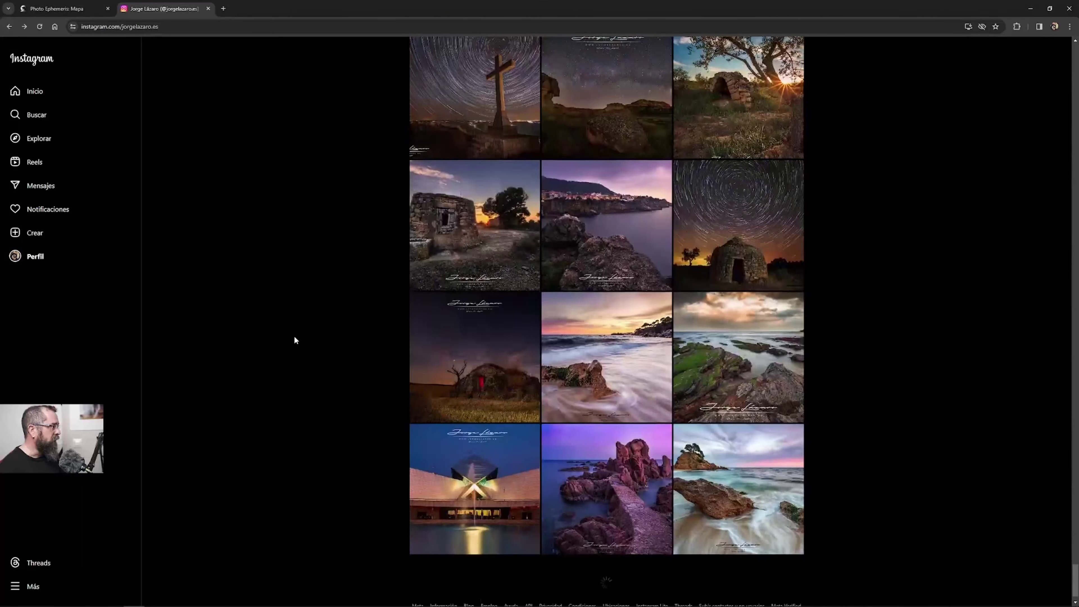
scroll(294, 340, up, 6)
scroll(295, 340, down, 15)
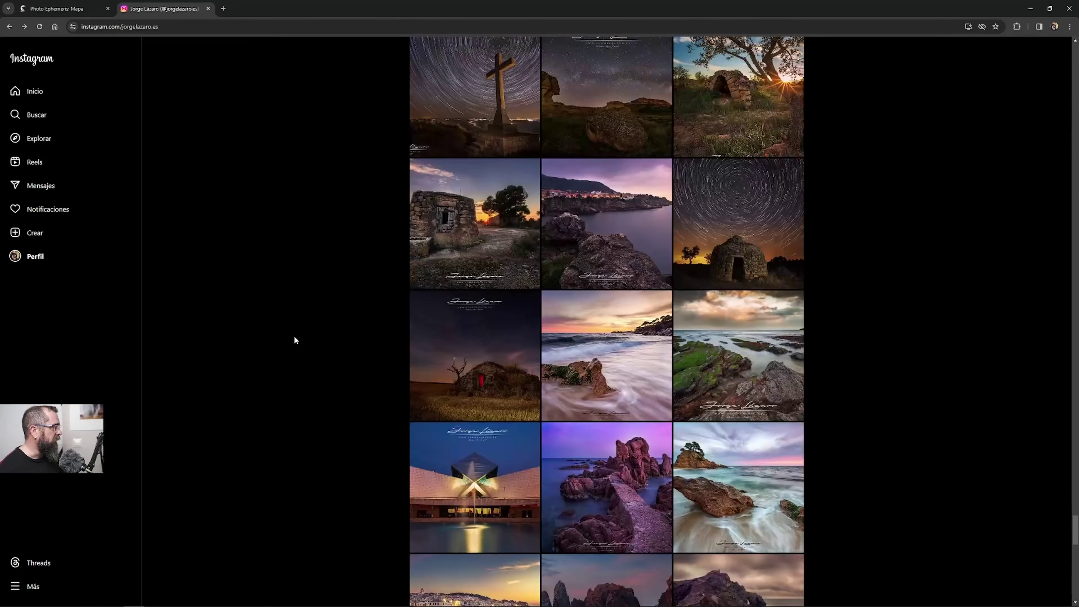
scroll(295, 334, down, 10)
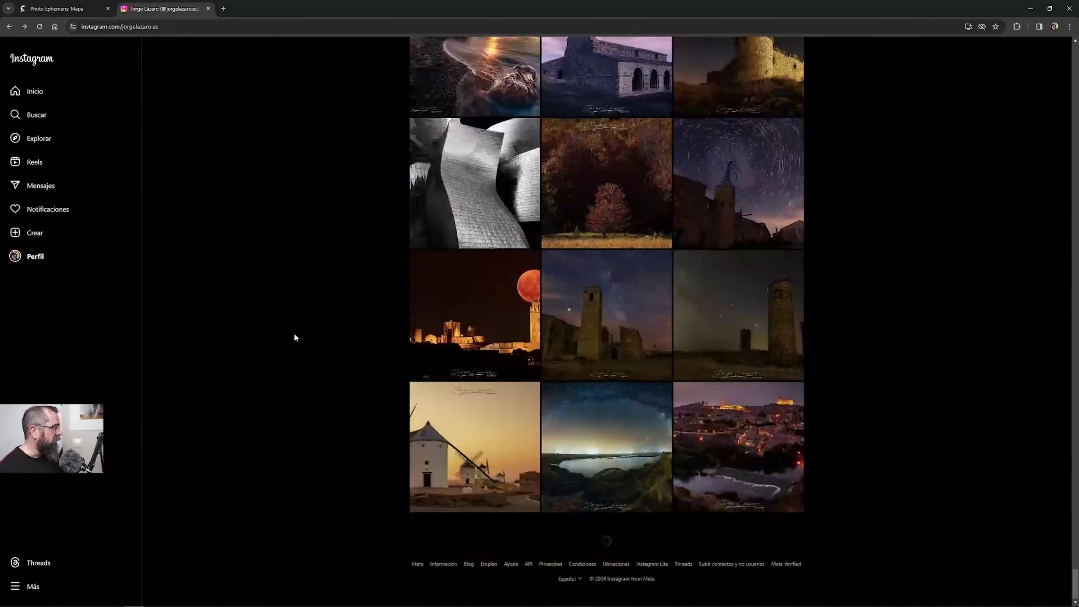
scroll(295, 333, up, 9)
scroll(294, 333, up, 12)
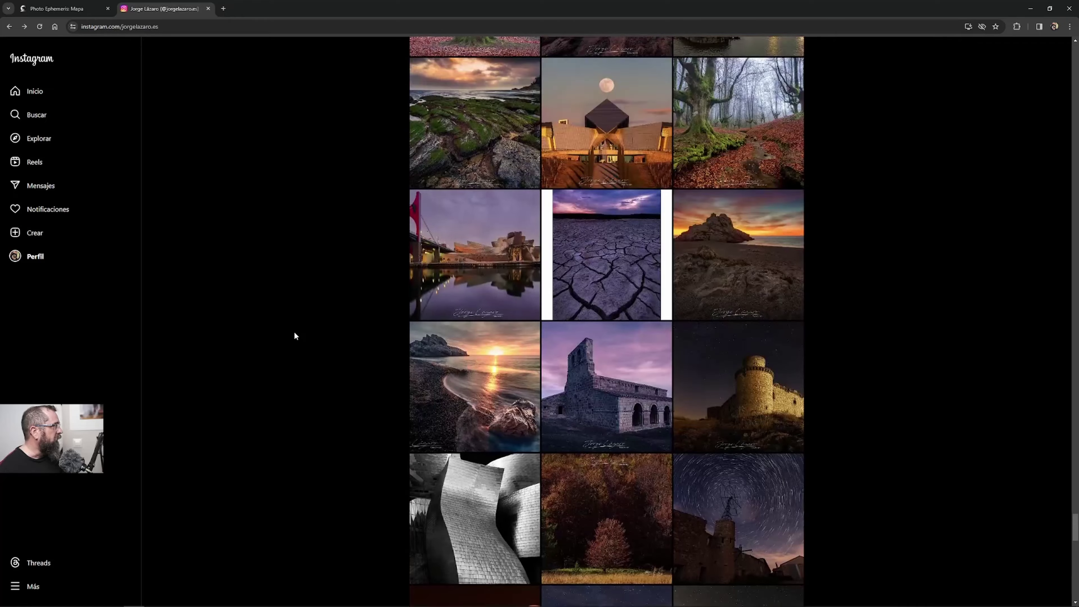
scroll(293, 334, up, 15)
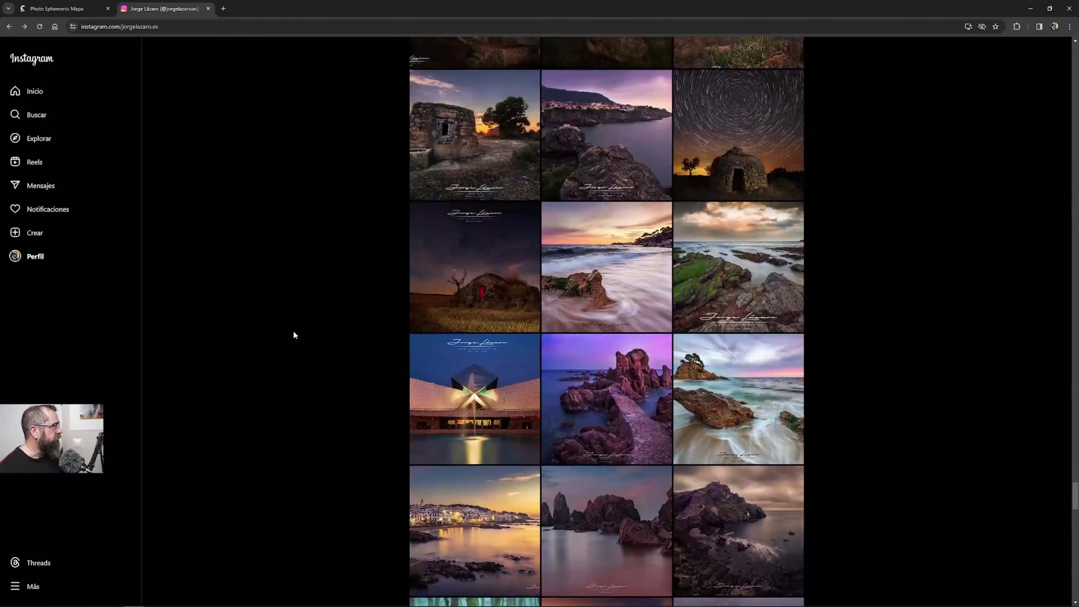
scroll(294, 335, up, 12)
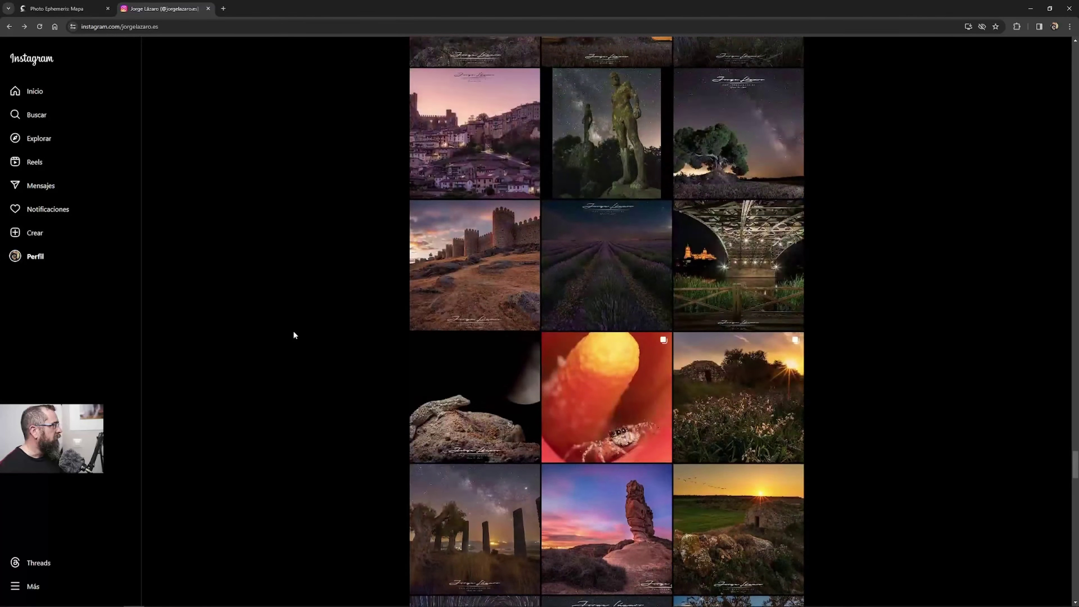
scroll(294, 335, up, 9)
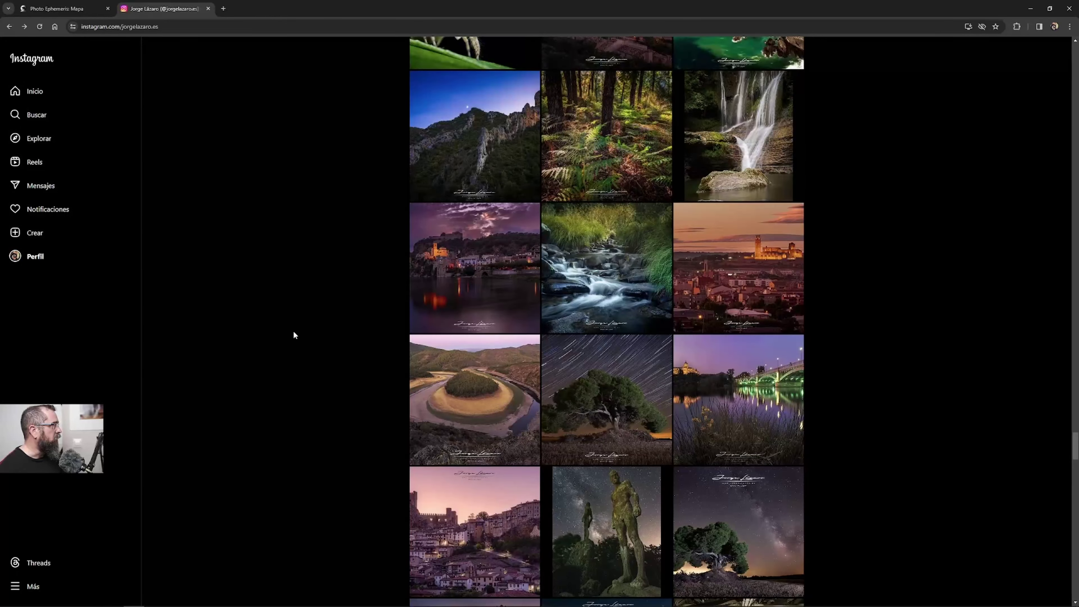
scroll(291, 335, up, 5)
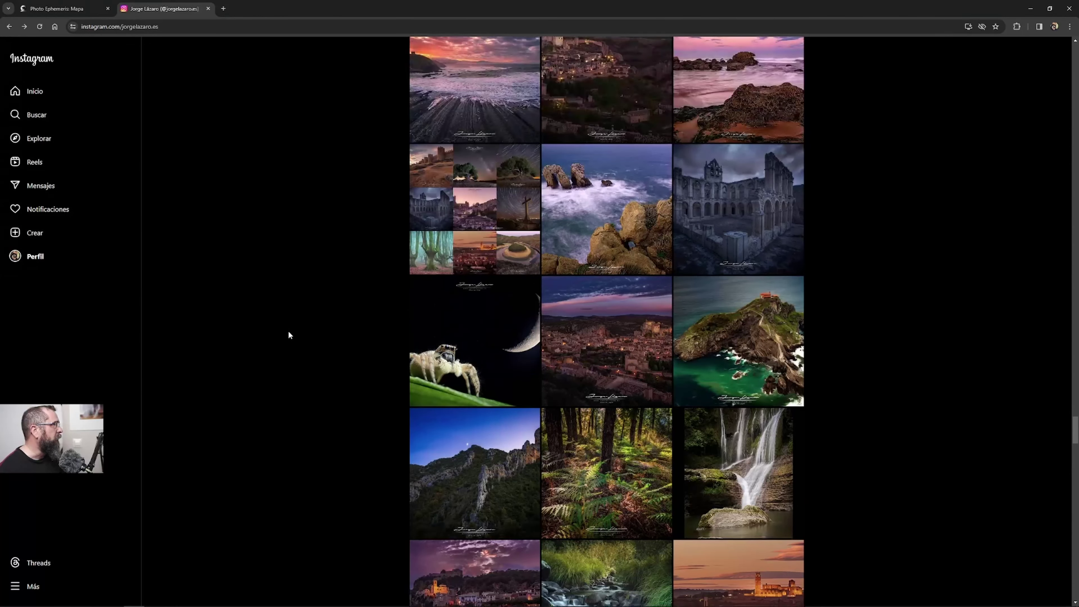
scroll(287, 332, up, 15)
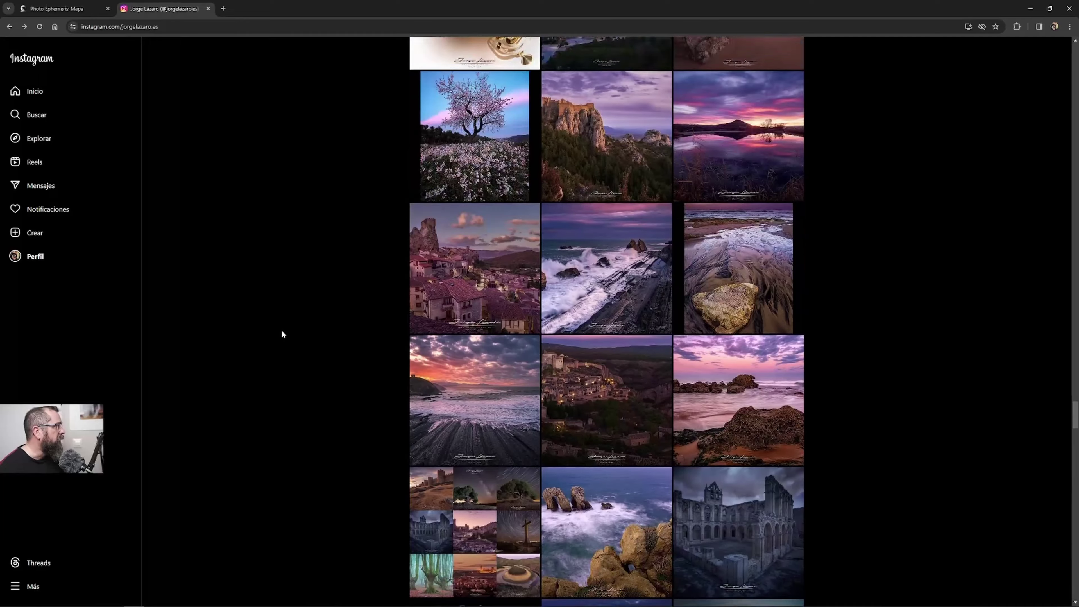
scroll(276, 333, up, 12)
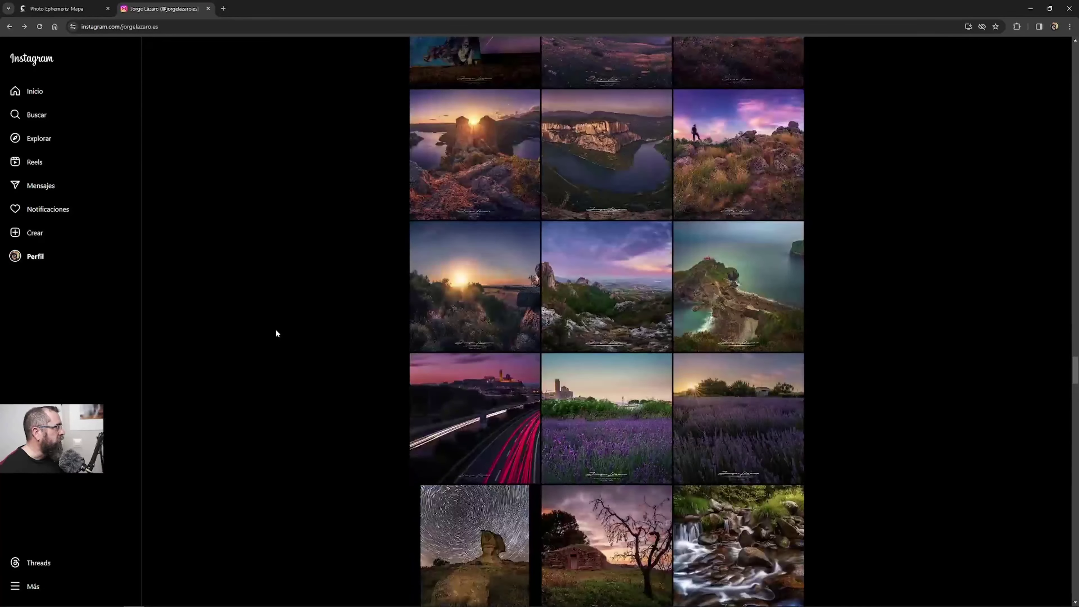
scroll(276, 334, down, 2)
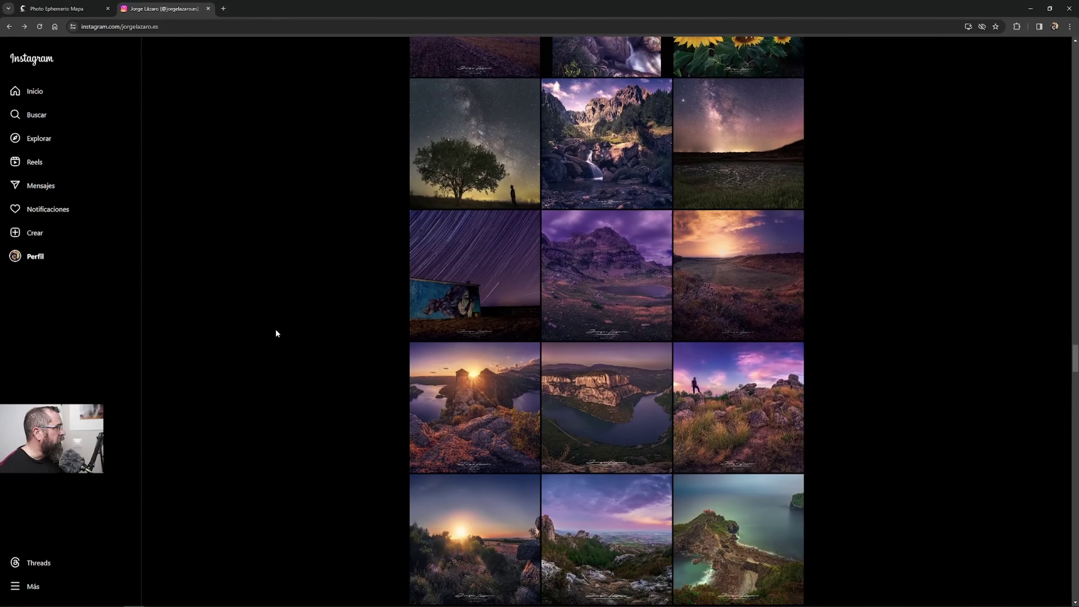
scroll(276, 334, up, 8)
scroll(275, 333, up, 6)
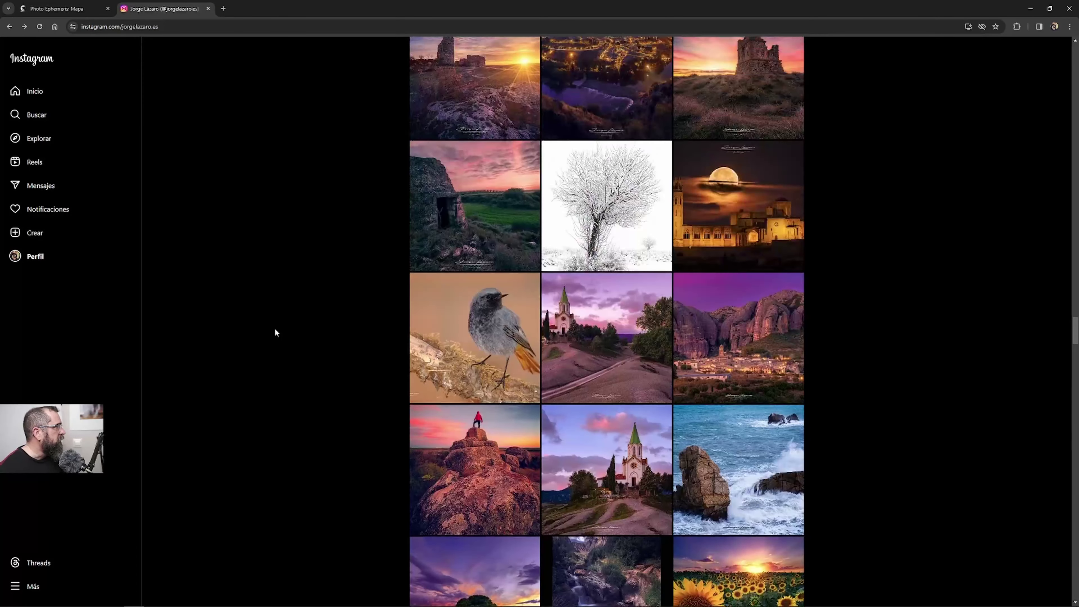
click(760, 311)
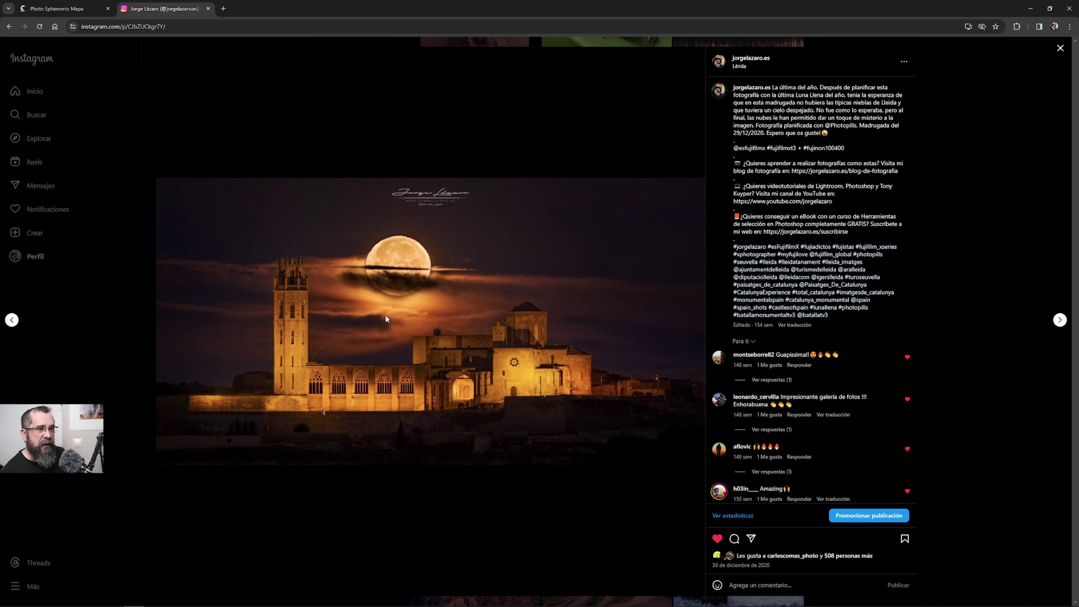
Return to Photo Ephemeris, search for "seu vella lleida" and go to the la Seu Vella location in Lérida.
click(72, 8)
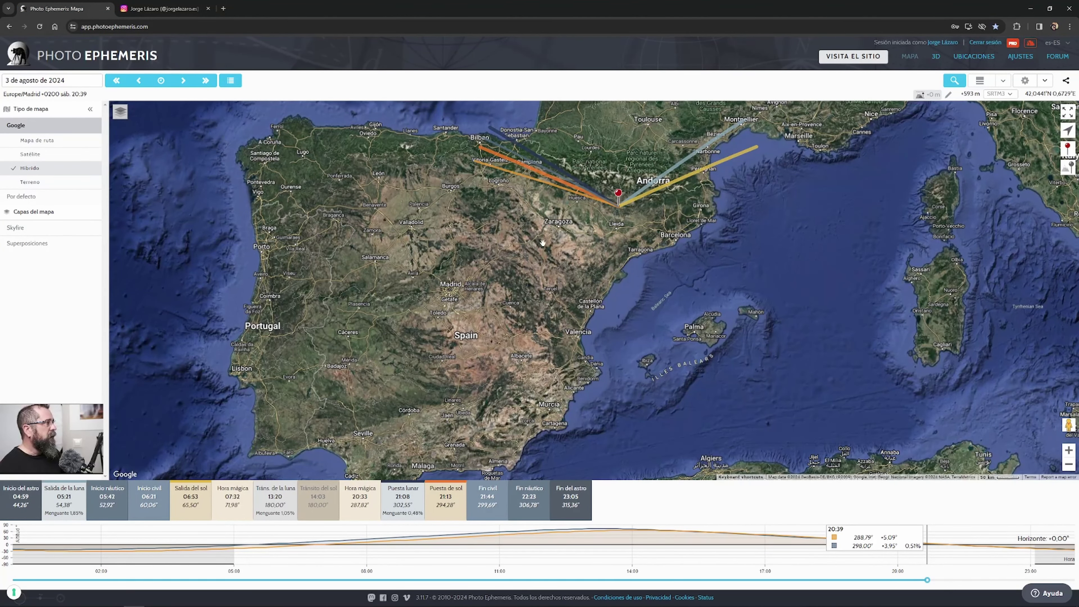
drag(614, 262, 595, 275)
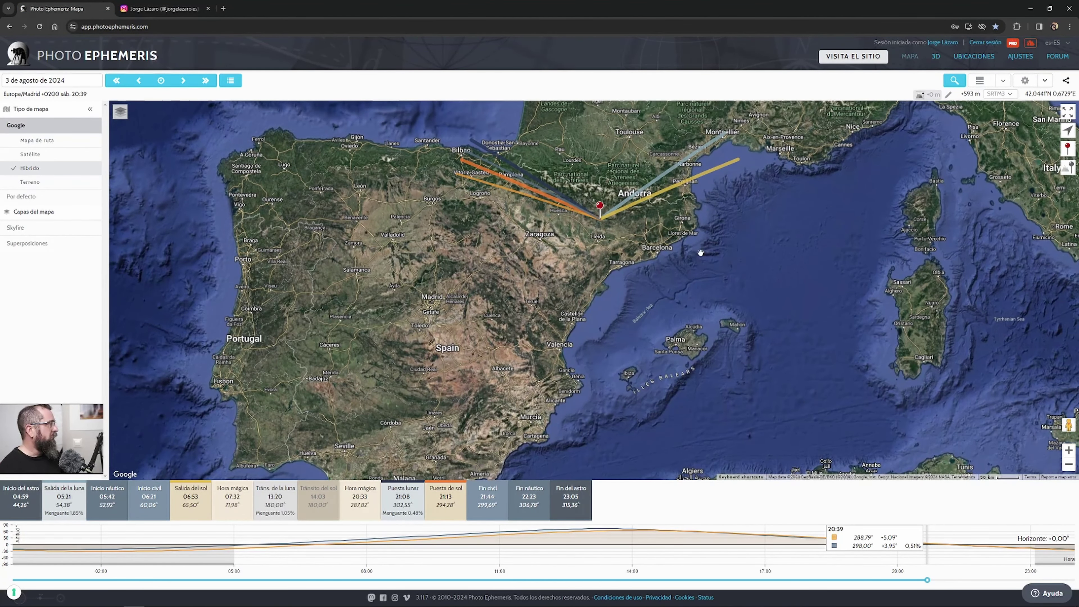
click(954, 81)
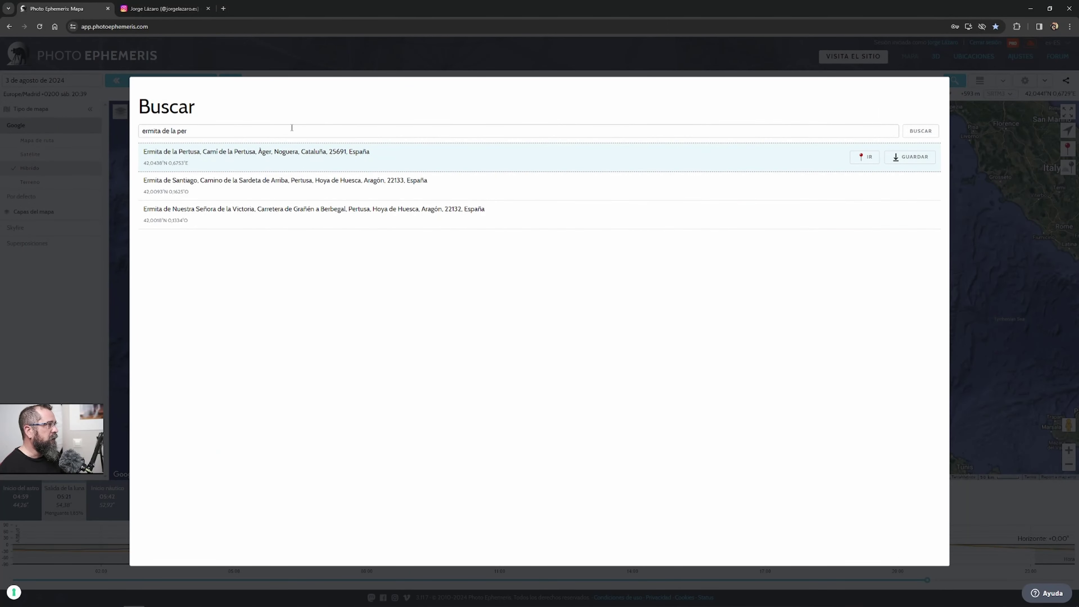
triple_click(292, 131)
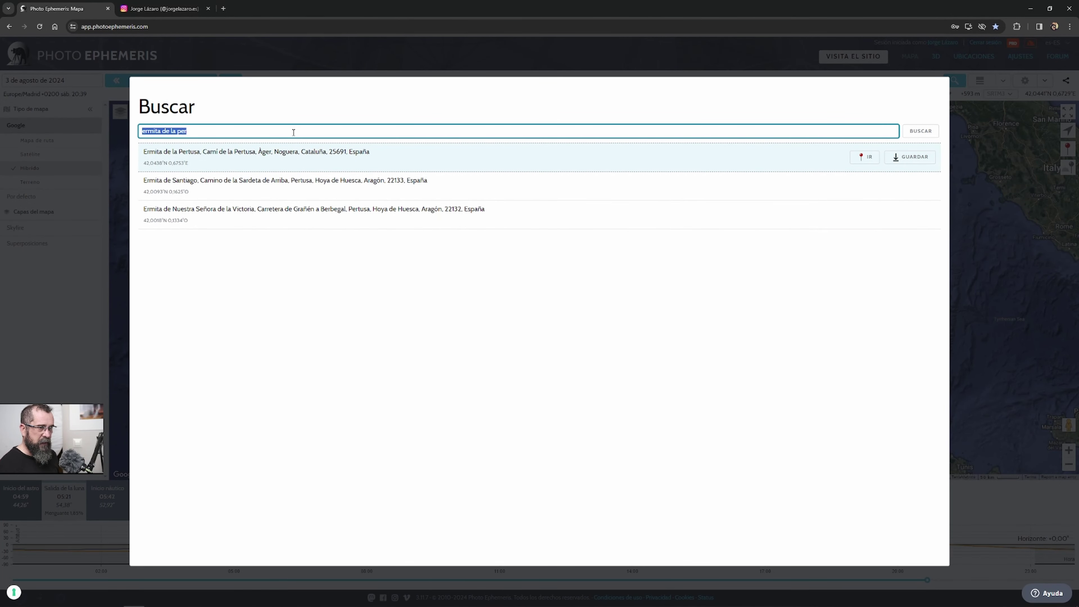
text(seu vel)
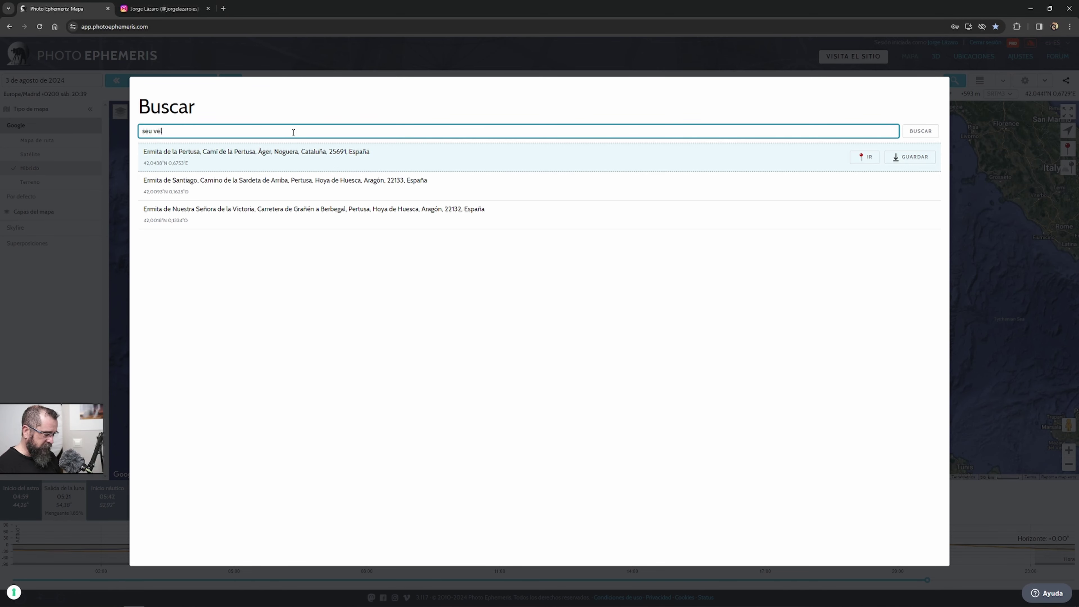
text(la lleida)
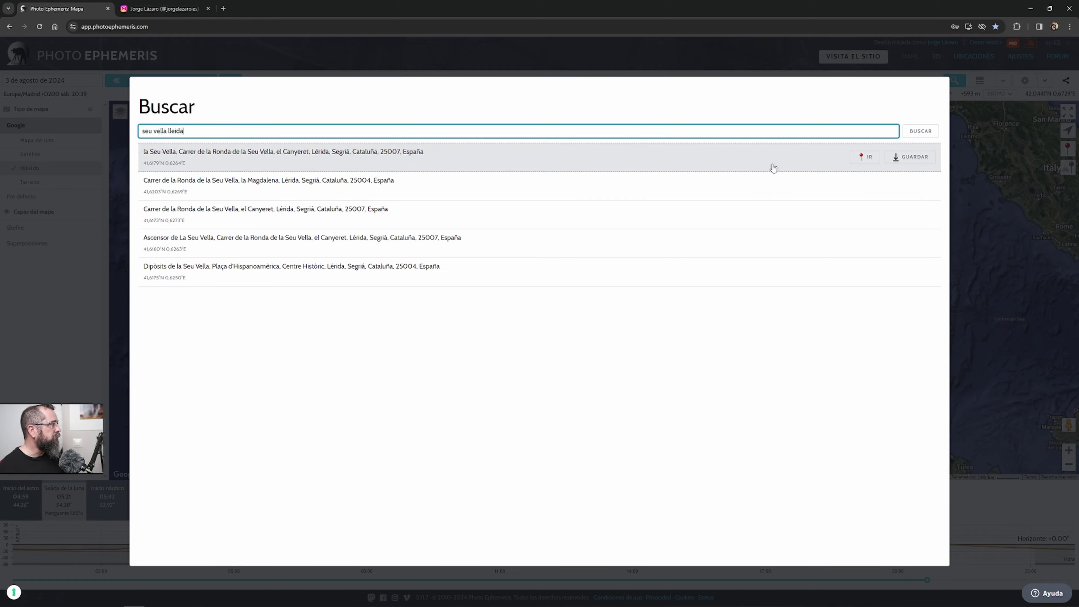
click(867, 160)
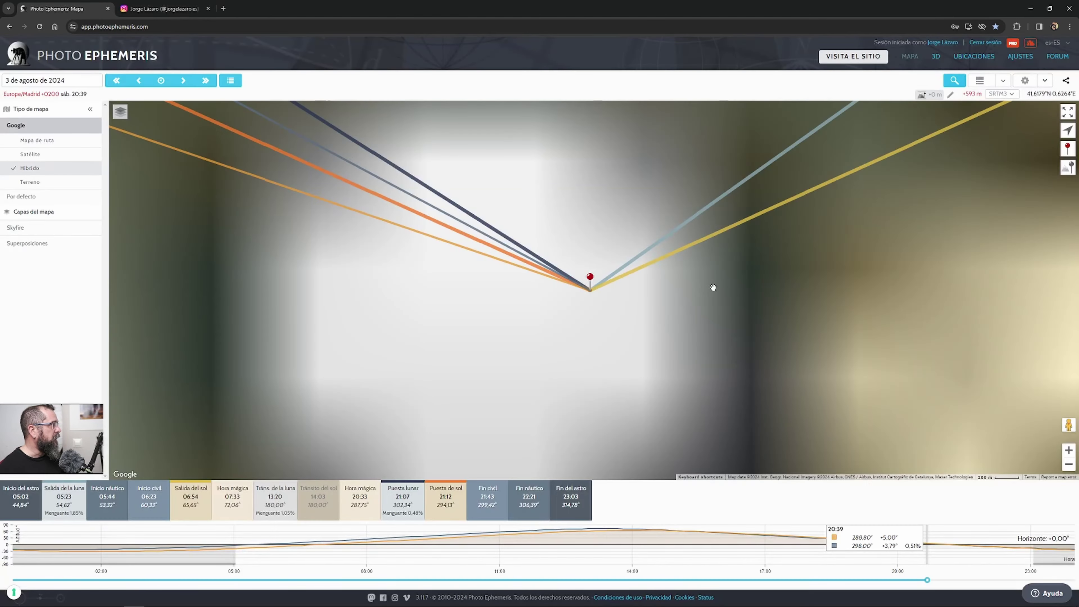
Show the Google road map and move the red position pin onto the Campanar de la Seu Vella bell tower.
scroll(597, 290, up, 5)
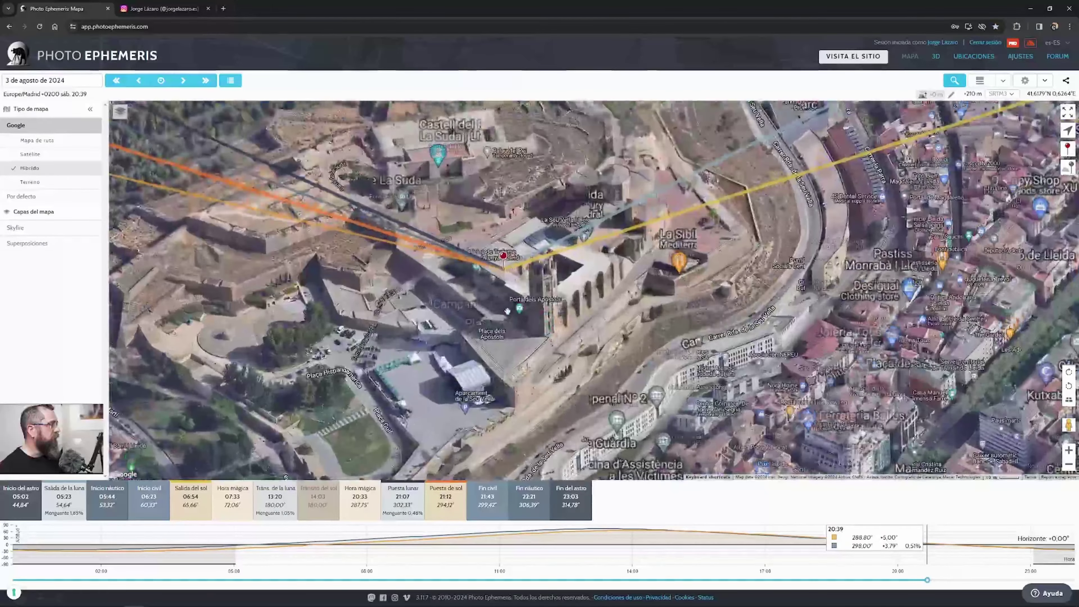
drag(577, 314, 504, 256)
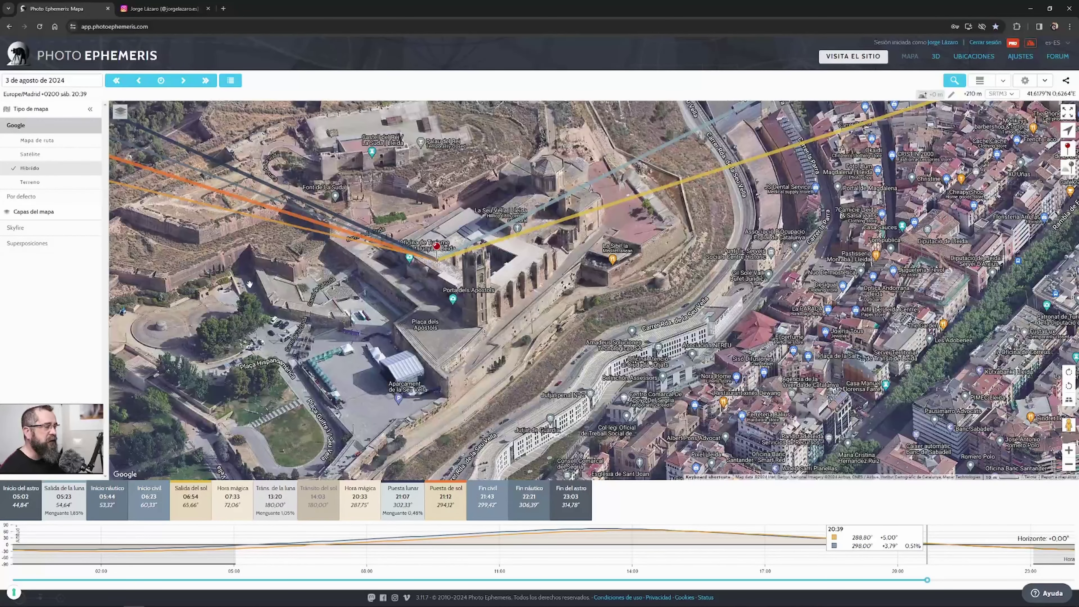
click(31, 141)
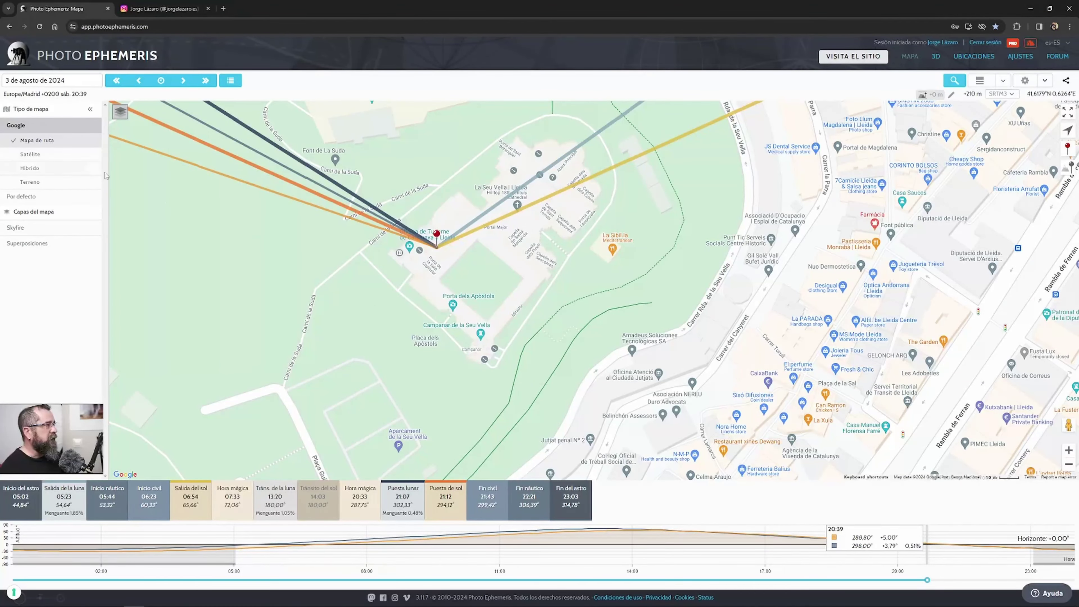
scroll(489, 356, up, 3)
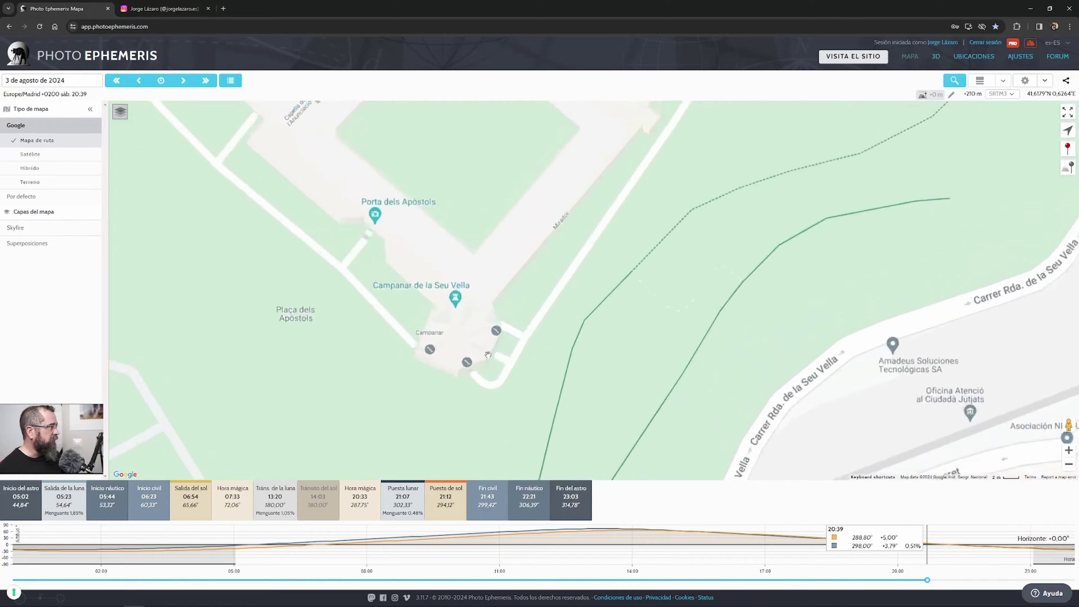
scroll(489, 355, down, 4)
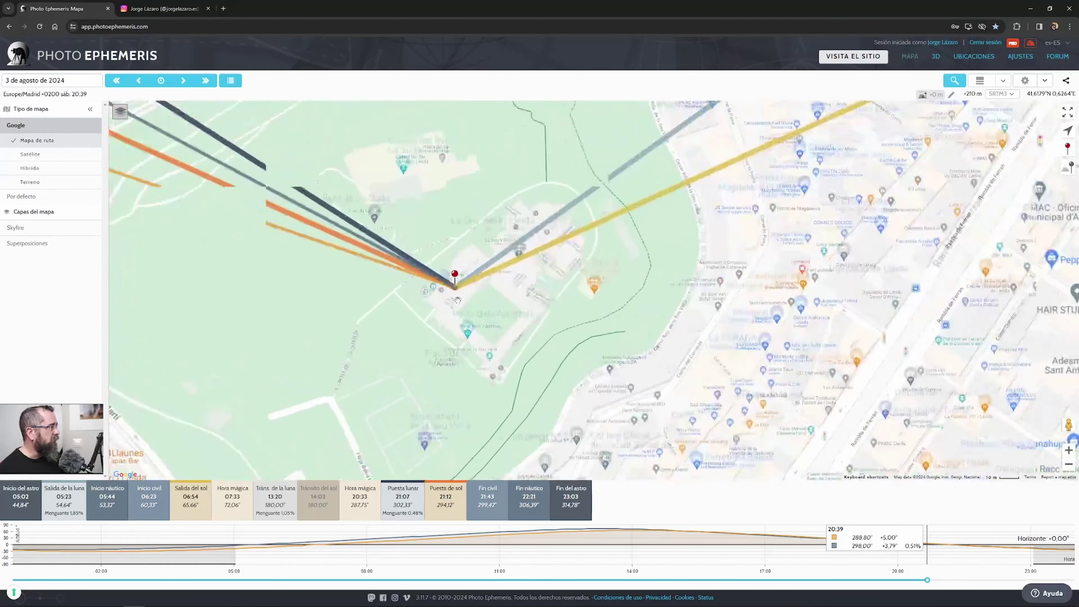
drag(454, 279, 495, 373)
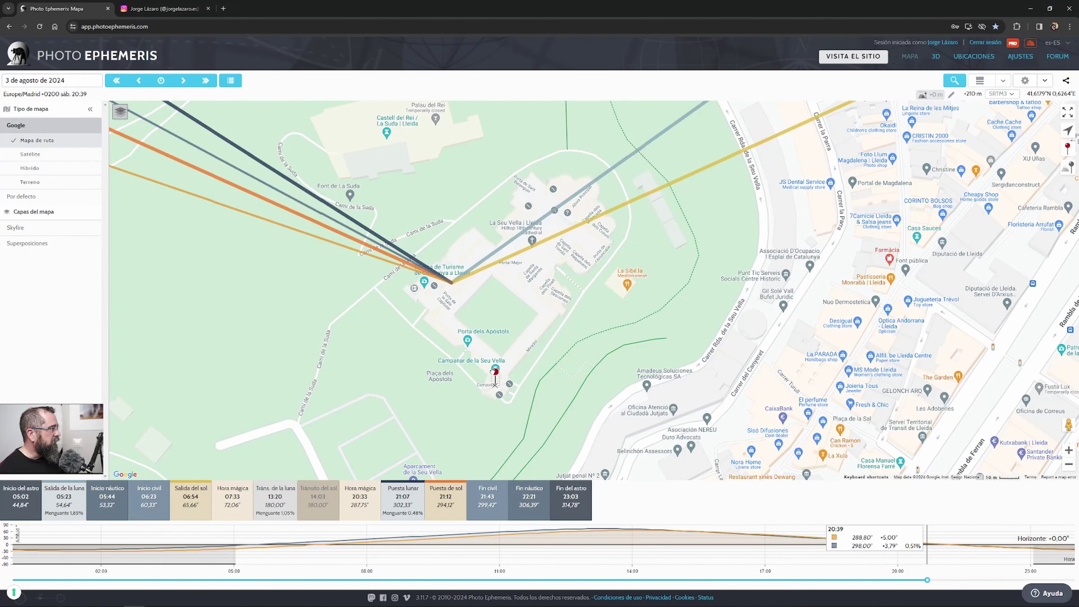
scroll(518, 390, up, 2)
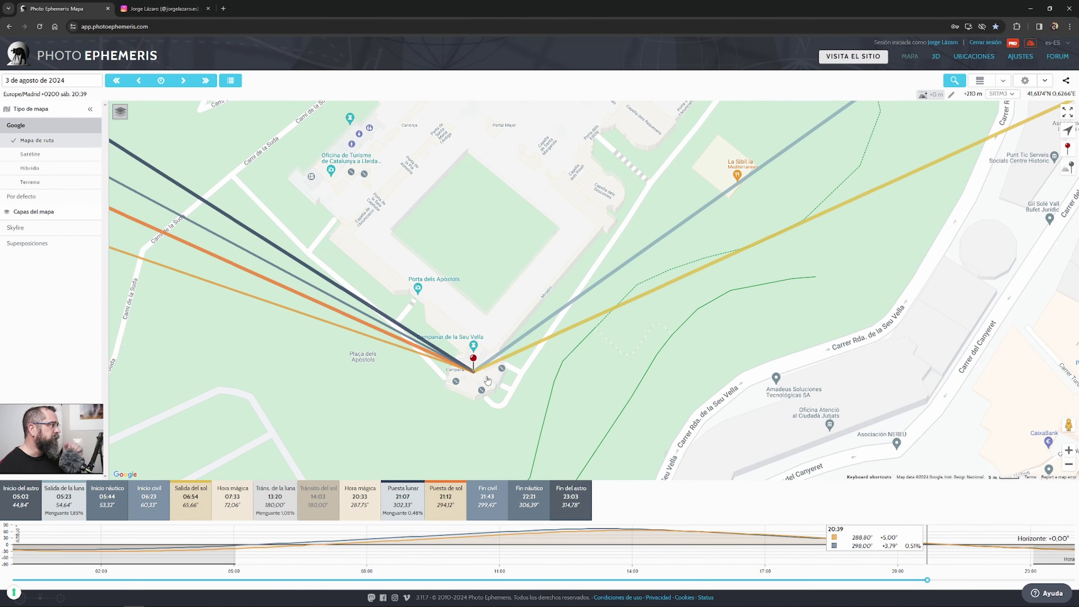
Show the cathedral area on the default OpenCycleMap Topo base map and check the pin on the bell tower's outline.
click(23, 197)
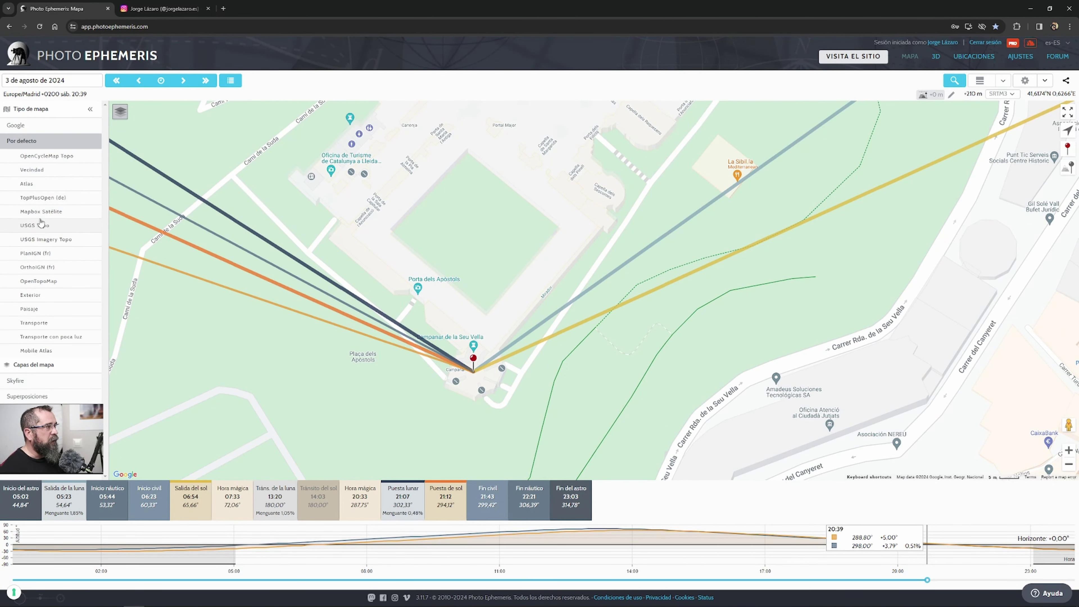
click(43, 156)
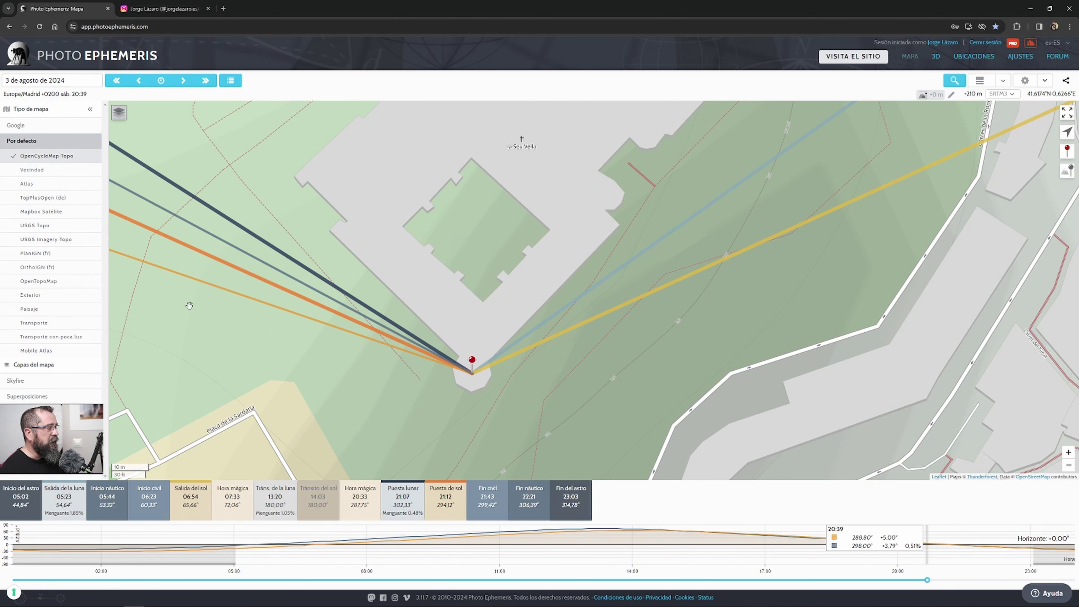
scroll(501, 360, down, 1)
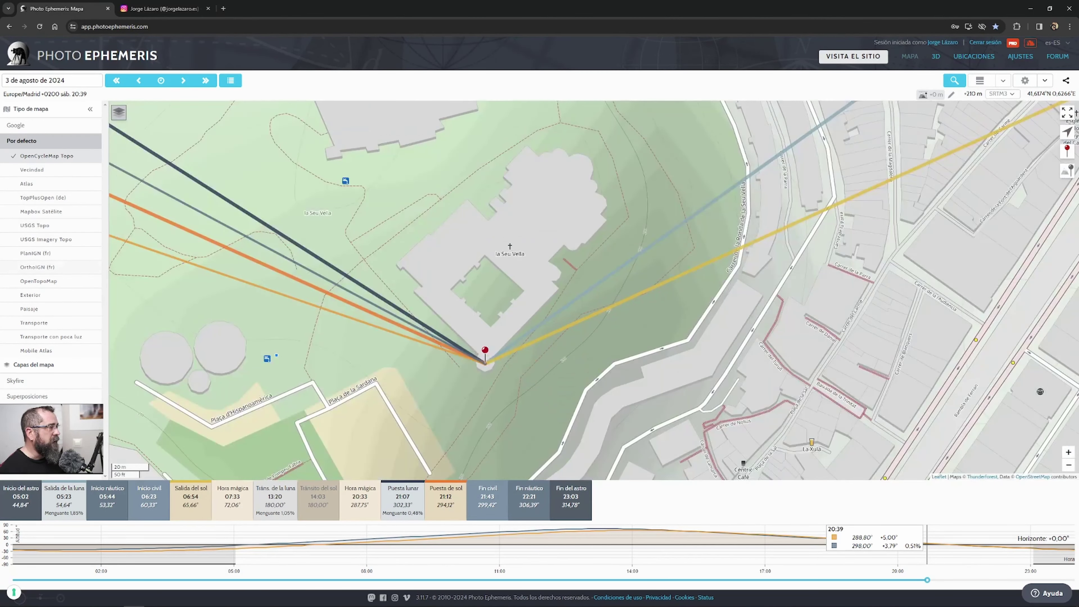
Set the base map to Google satellite and view the terrain and buildings around the Seu Vella bell tower up close.
click(19, 126)
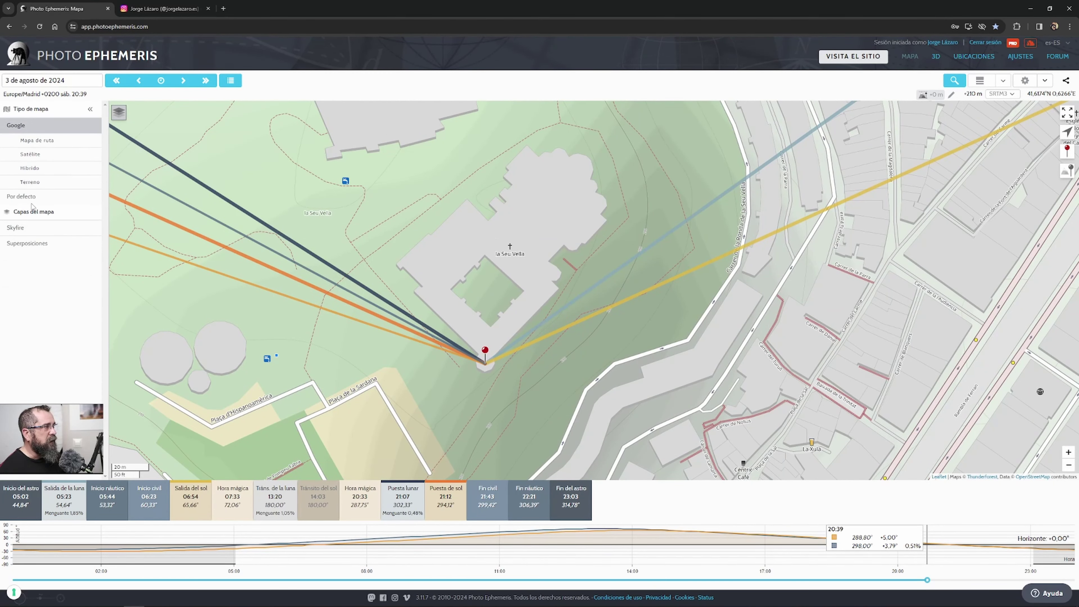
click(30, 154)
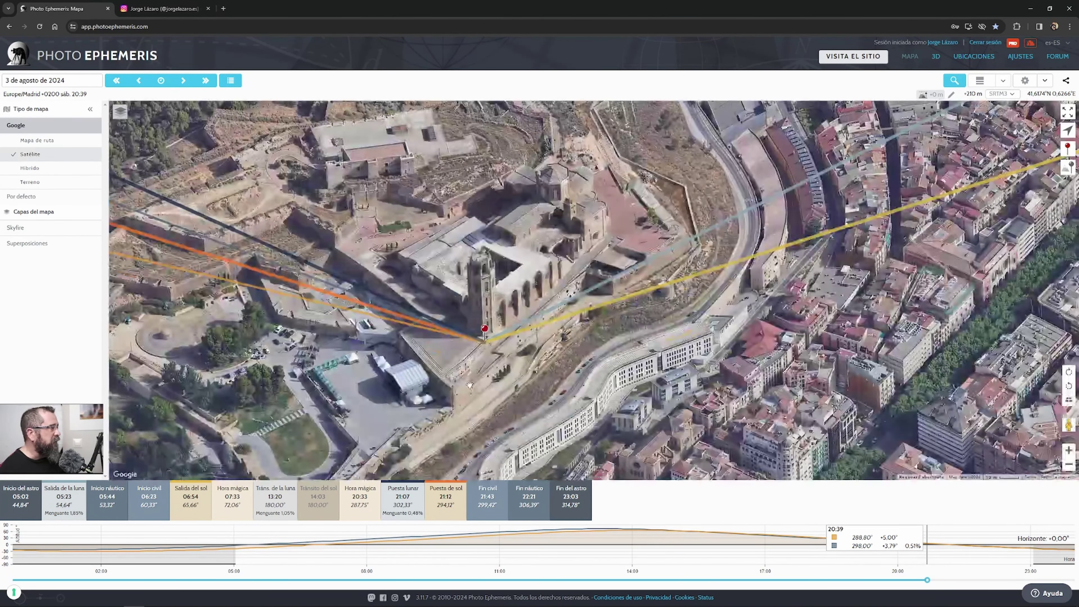
scroll(488, 359, up, 5)
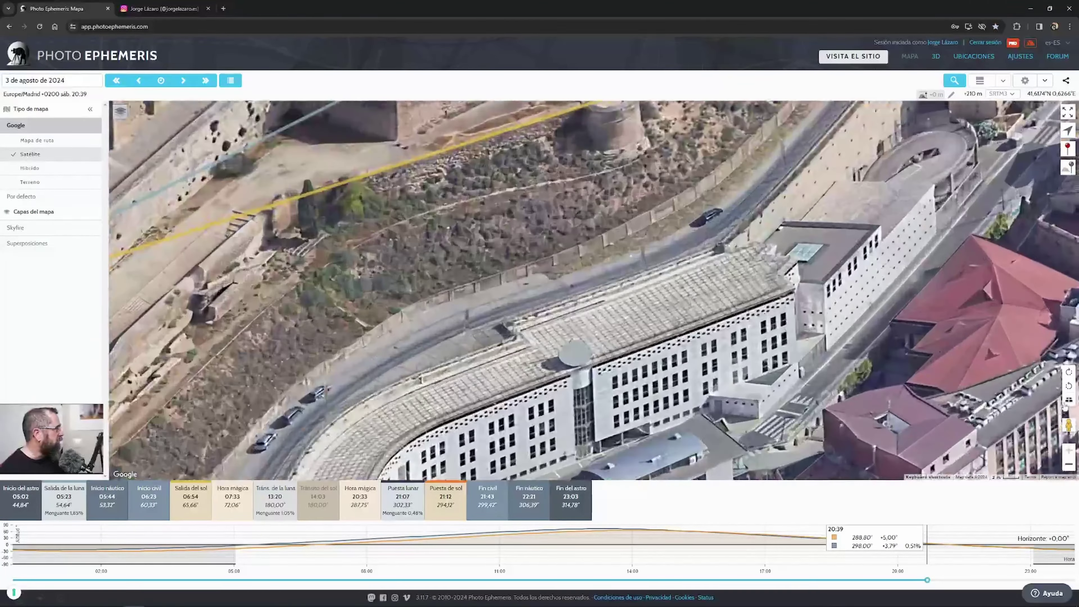
Switch the satellite imagery to a flat overhead view and move the red pin onto the top of the bell tower.
scroll(498, 275, down, 3)
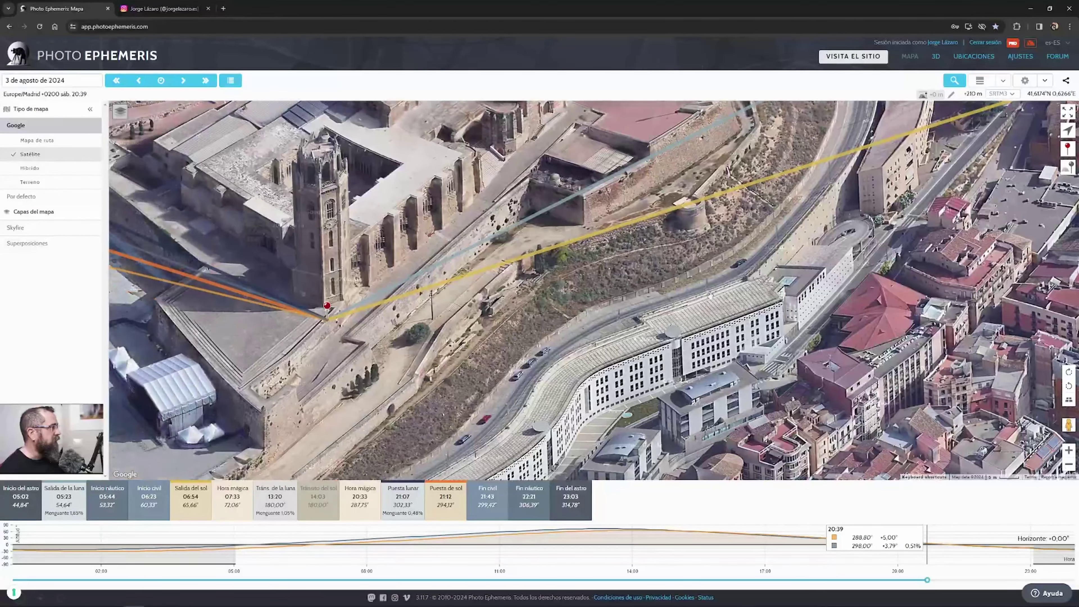
scroll(343, 280, down, 4)
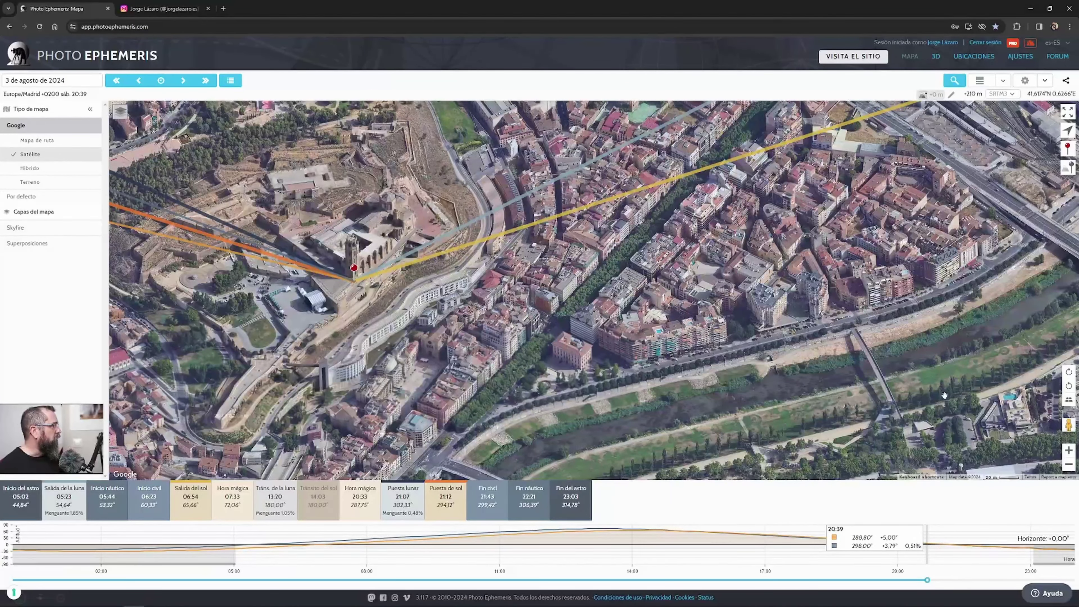
click(1069, 400)
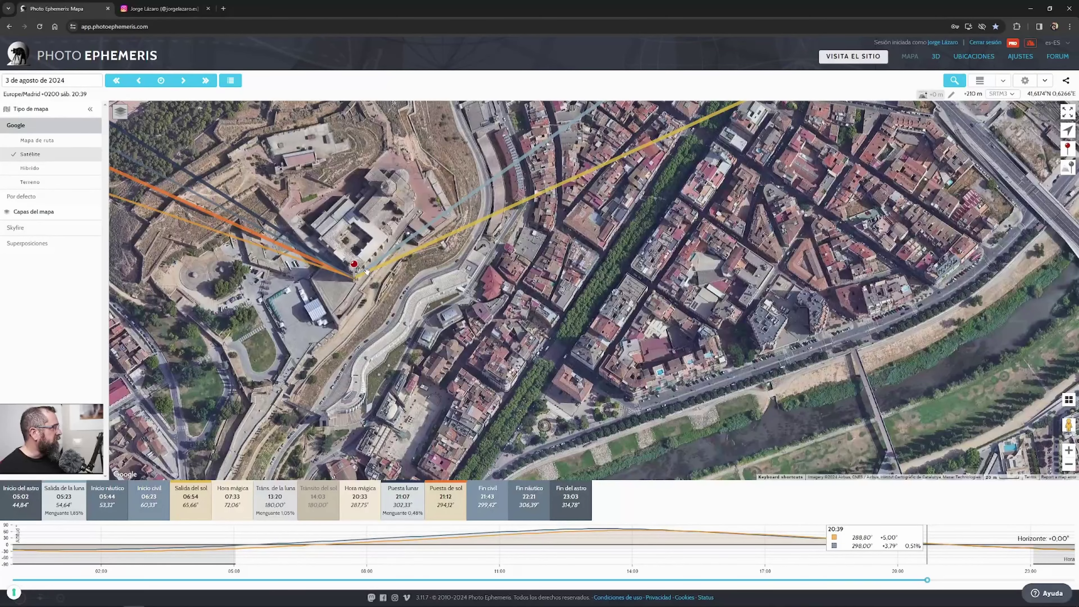
scroll(367, 271, up, 3)
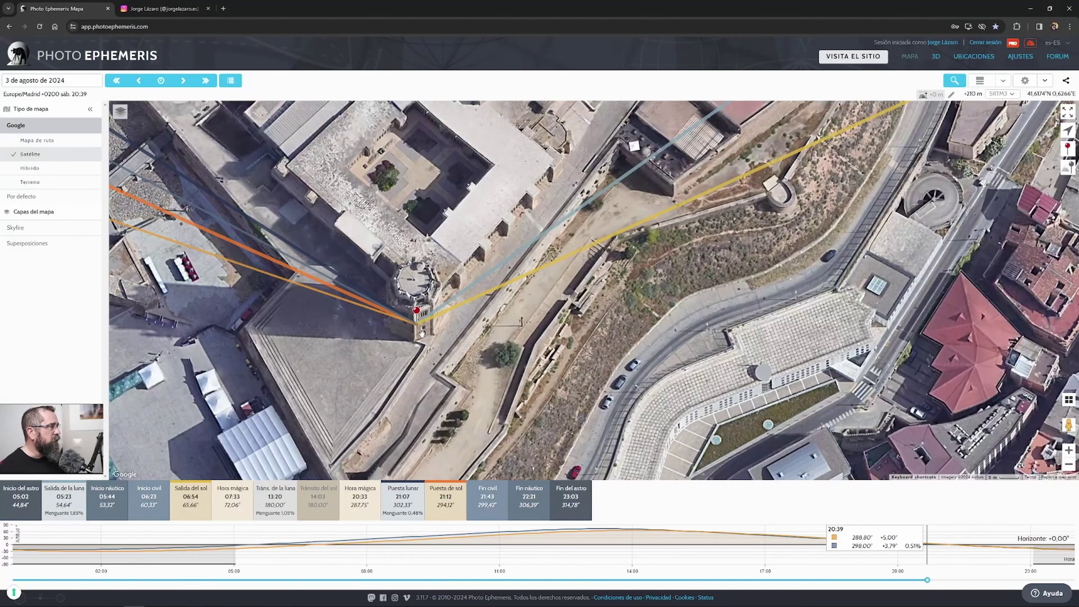
drag(415, 317, 414, 267)
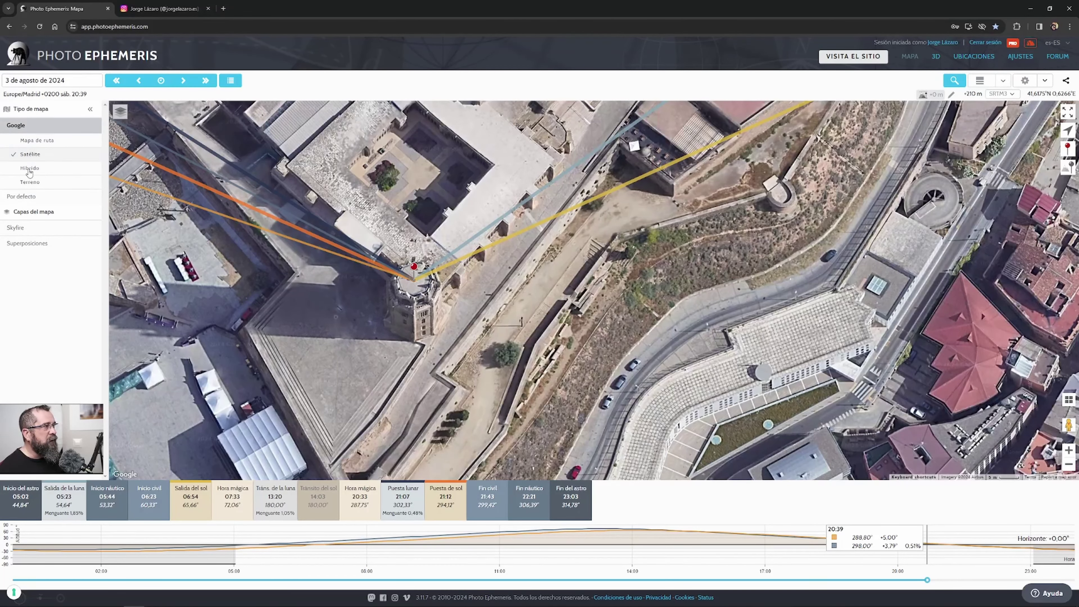
Set the base map to OpenCycleMap Topo and move the red pin onto the bell tower's outline.
click(38, 198)
click(40, 156)
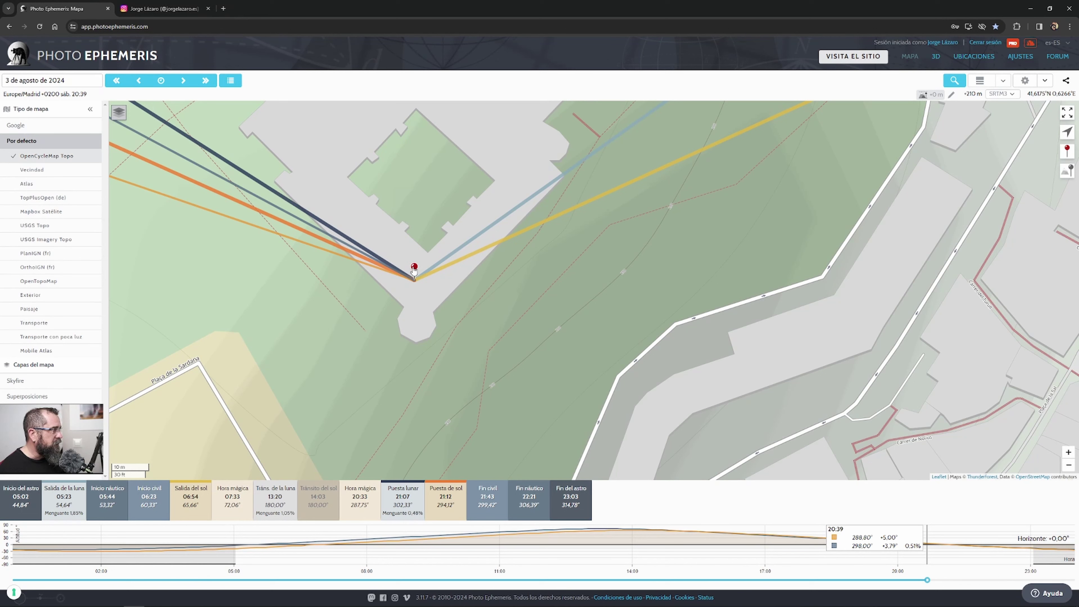
drag(415, 267, 417, 313)
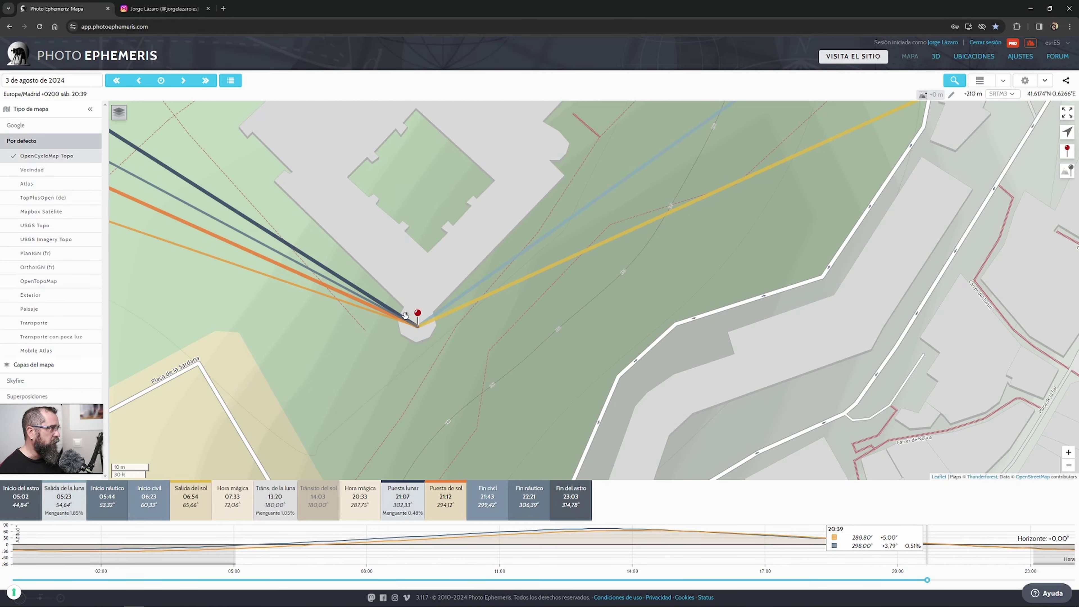
Examine the outskirts southeast of the Seu Vella around los Quatre Pilans to find the place to shoot from.
scroll(401, 321, down, 4)
scroll(409, 318, down, 1)
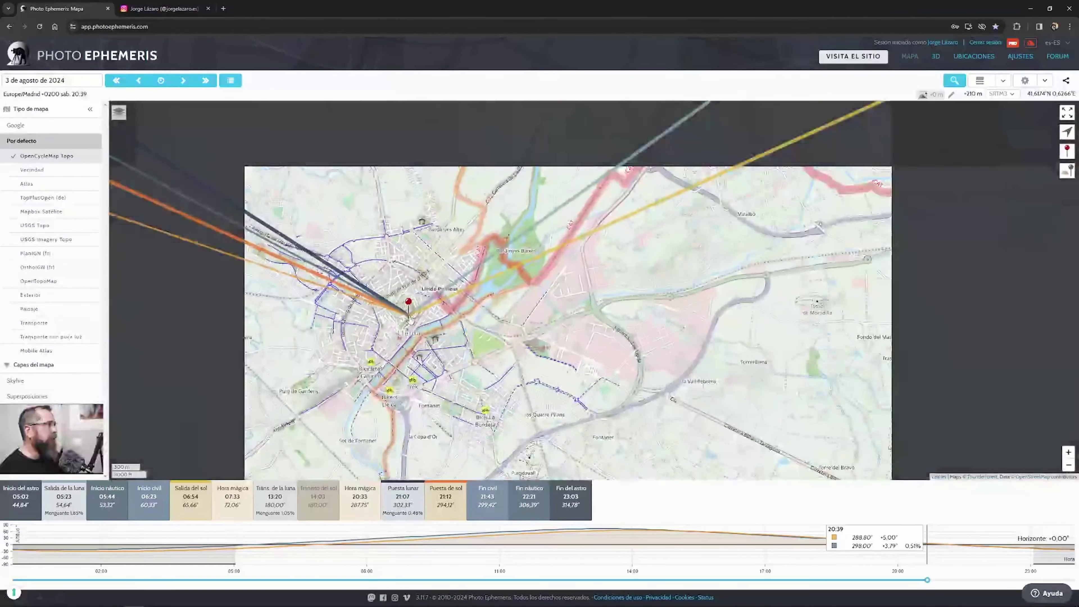
drag(408, 336, 419, 279)
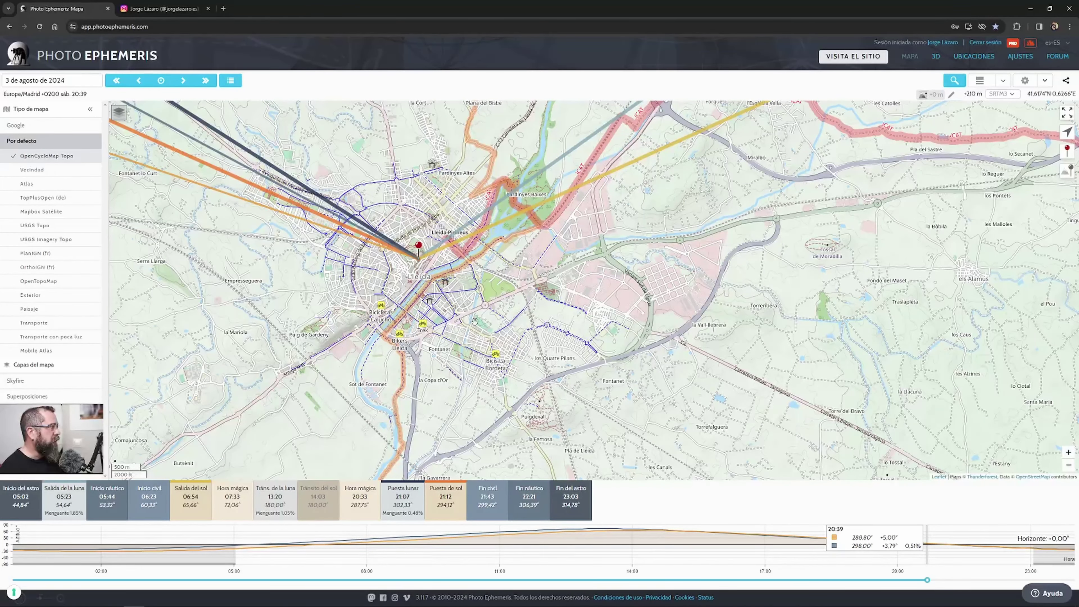
scroll(592, 361, up, 1)
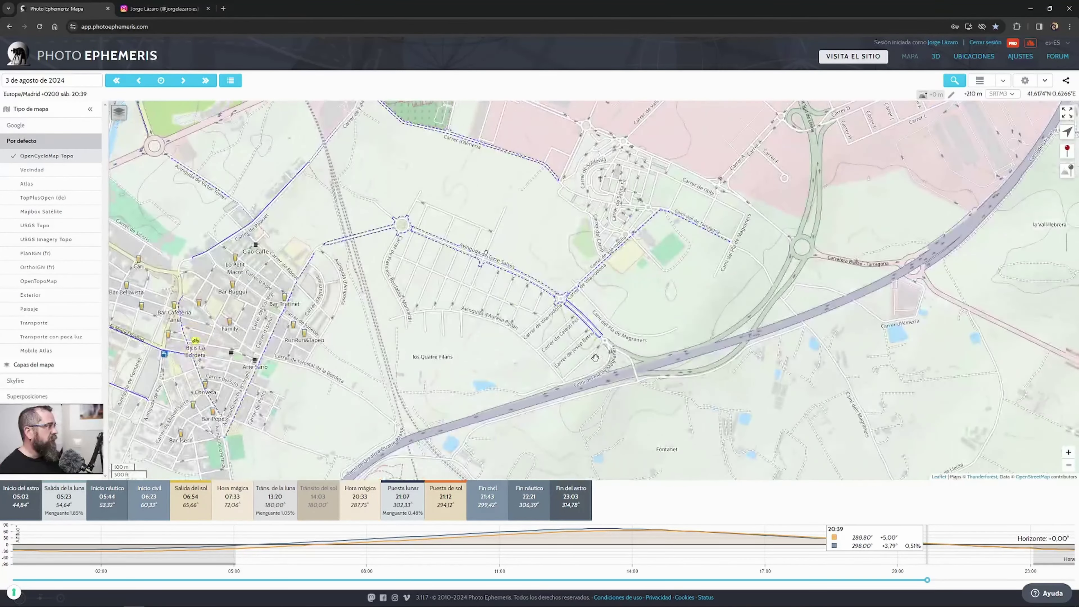
scroll(534, 333, up, 1)
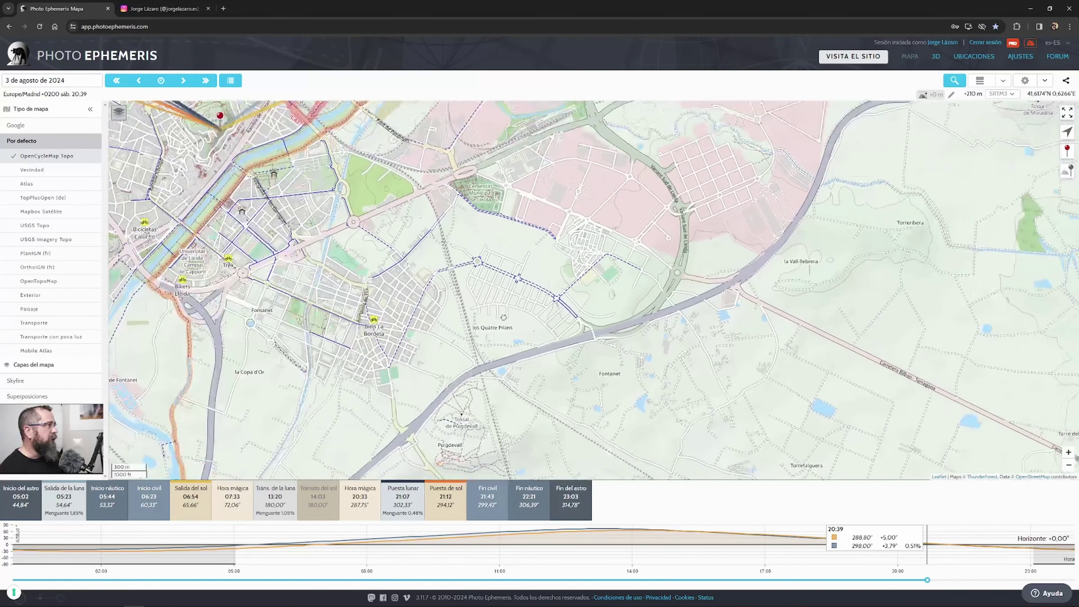
scroll(562, 322, up, 1)
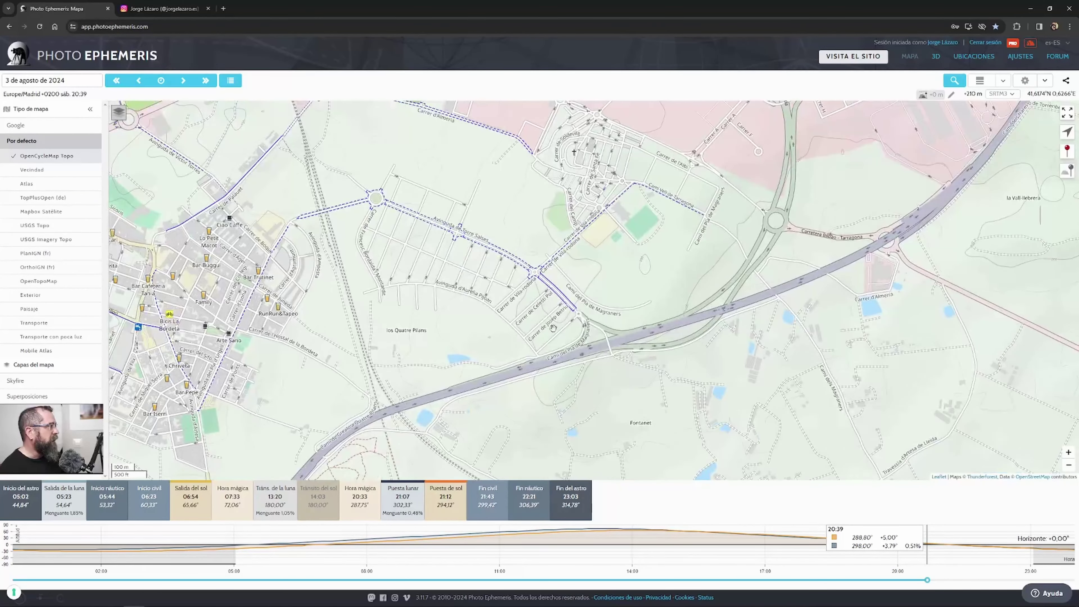
scroll(543, 328, up, 2)
scroll(539, 326, down, 1)
drag(539, 325, 709, 335)
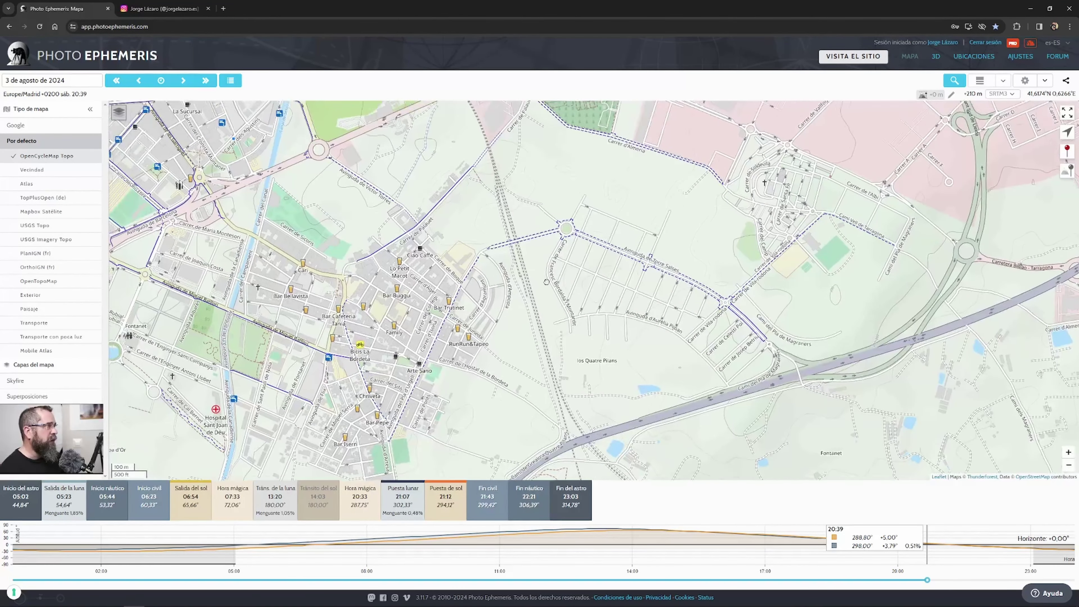
scroll(582, 303, down, 1)
drag(582, 303, 638, 322)
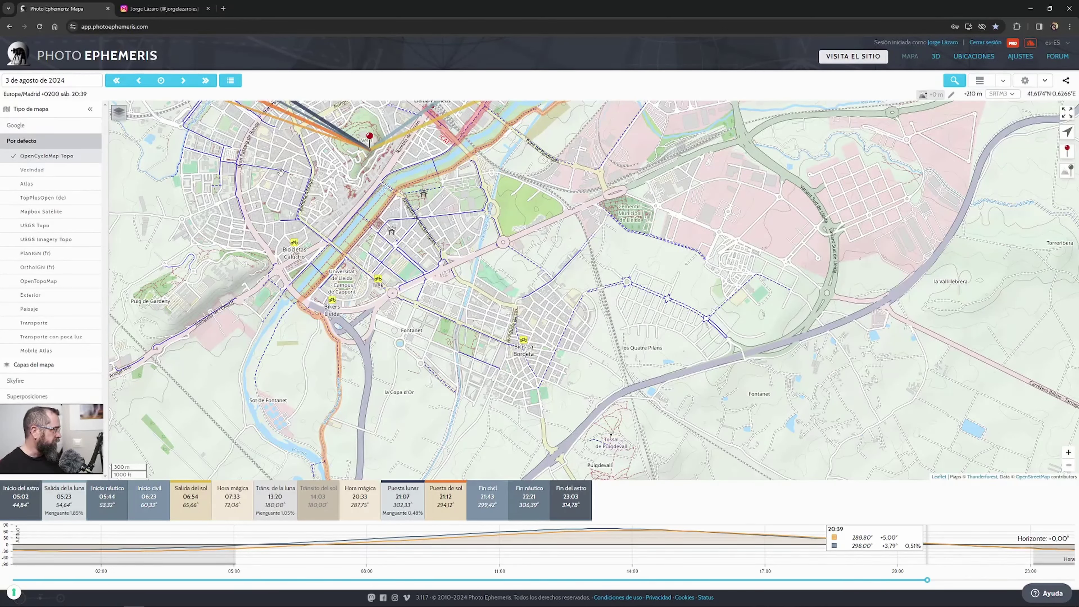
Enable the secondary grey pin and place it near the end of Avinguda de Torre-Salses, beside Carrer de Celestí Pol.
drag(574, 322, 523, 317)
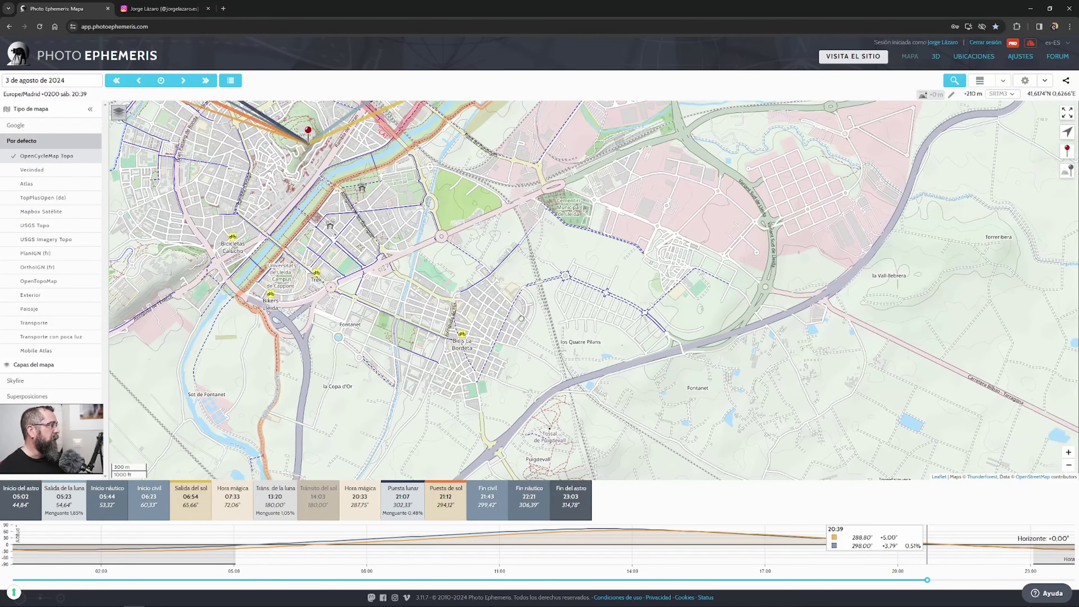
scroll(627, 325, up, 1)
drag(627, 325, 566, 326)
scroll(577, 297, up, 1)
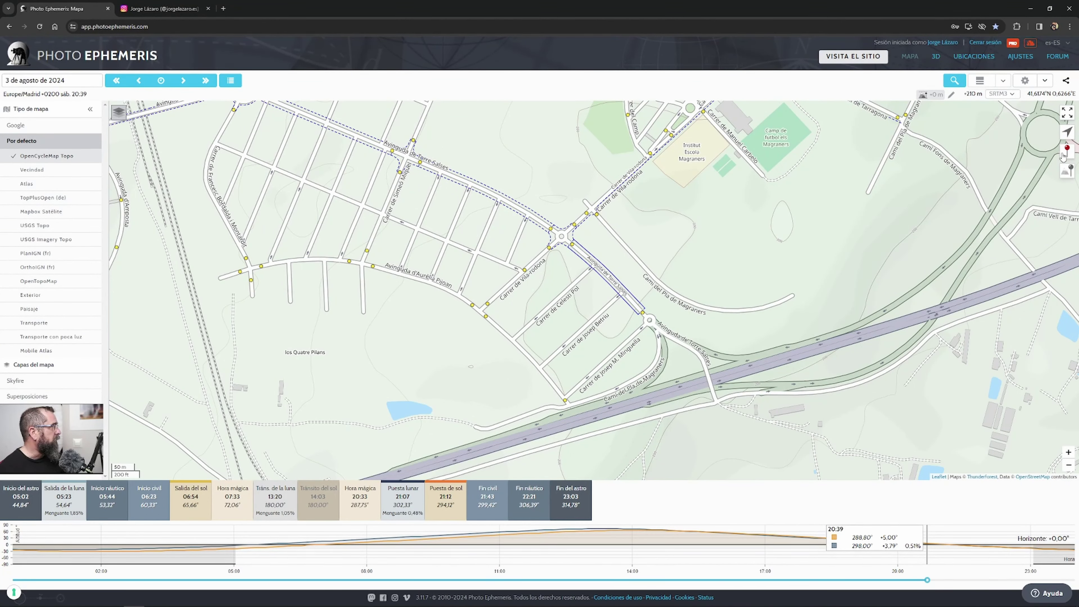
click(1066, 173)
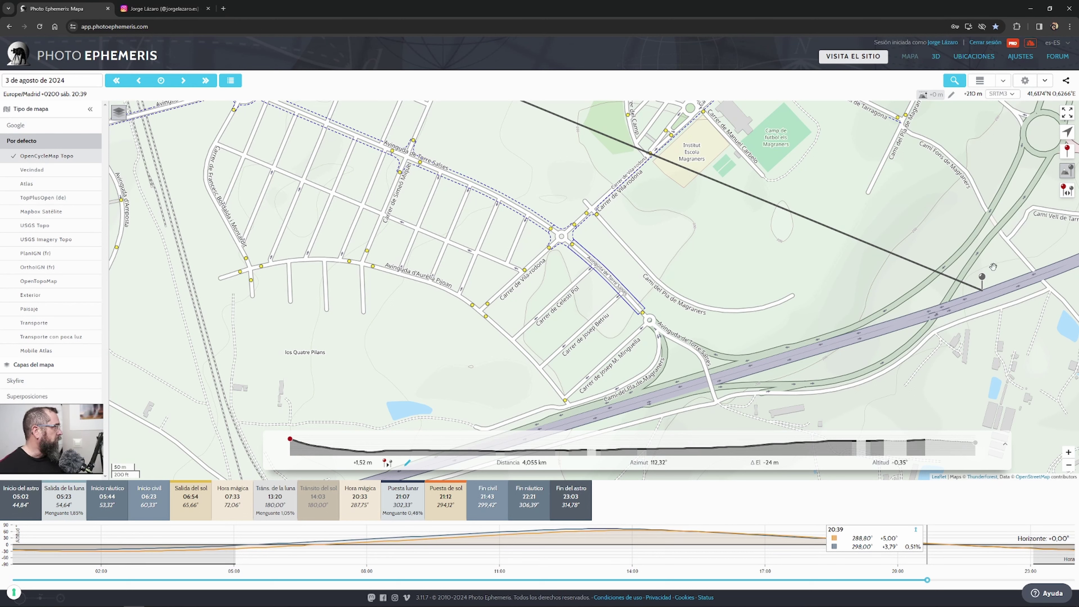
drag(982, 277, 594, 307)
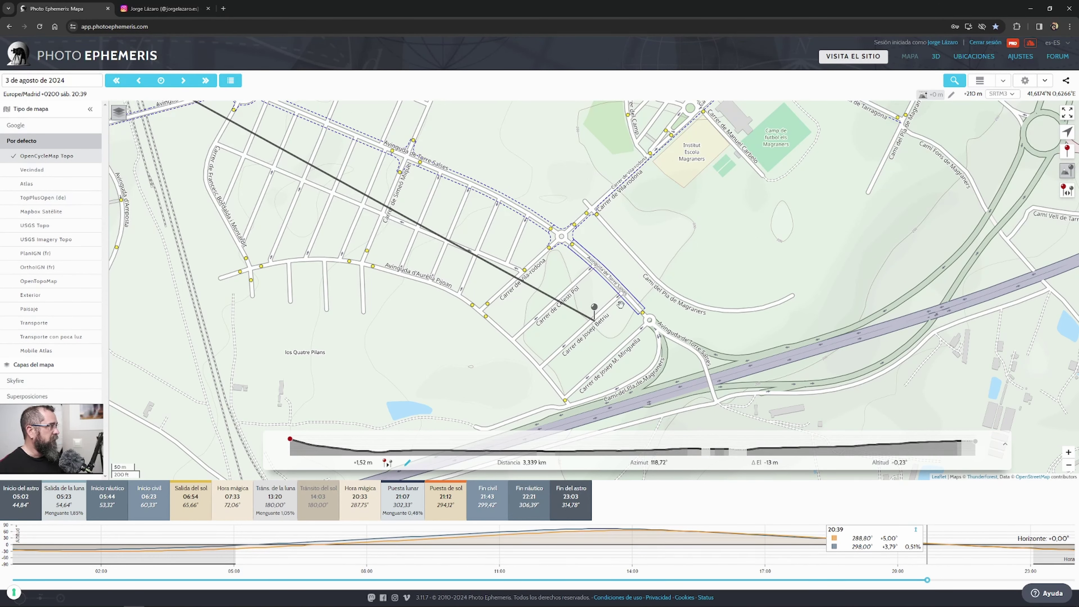
drag(594, 307, 595, 303)
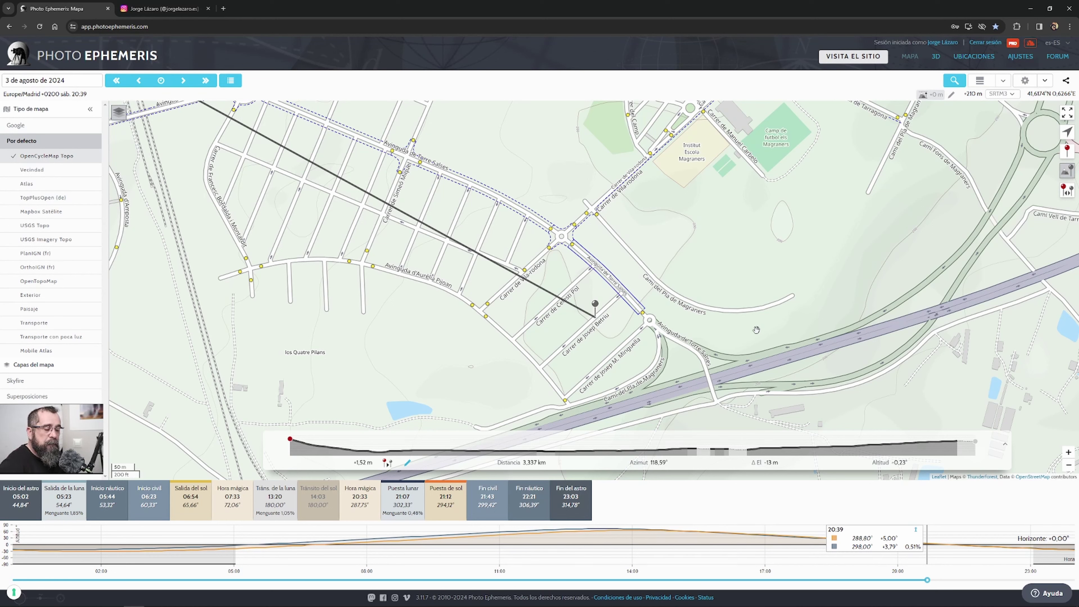
Swap the two pins' positions so the red pin marks the shooting spot and the grey pin marks the bell tower.
scroll(583, 301, down, 3)
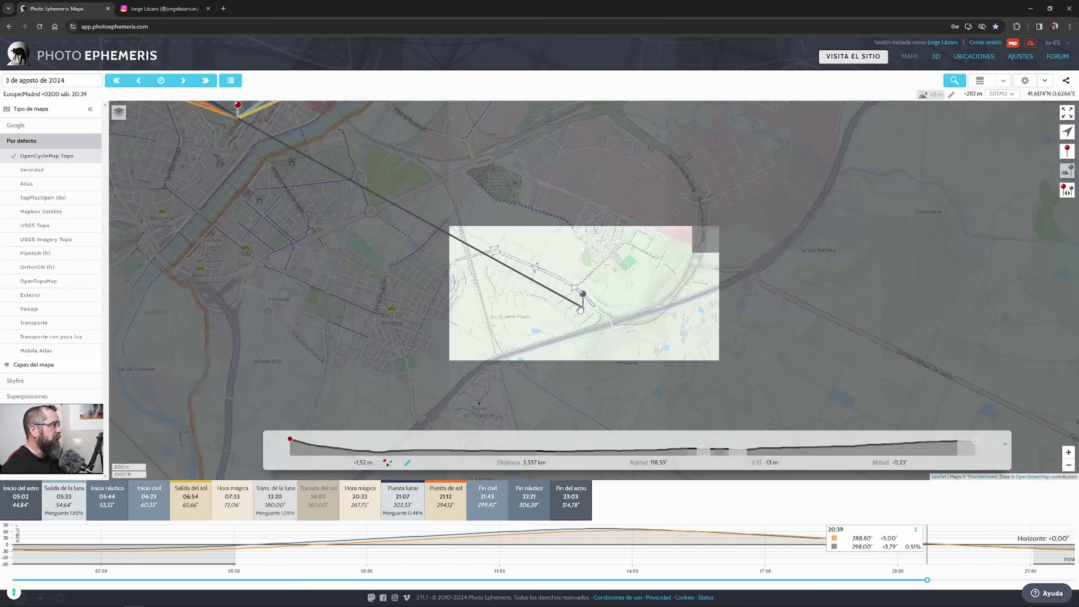
scroll(597, 310, down, 1)
scroll(586, 304, up, 1)
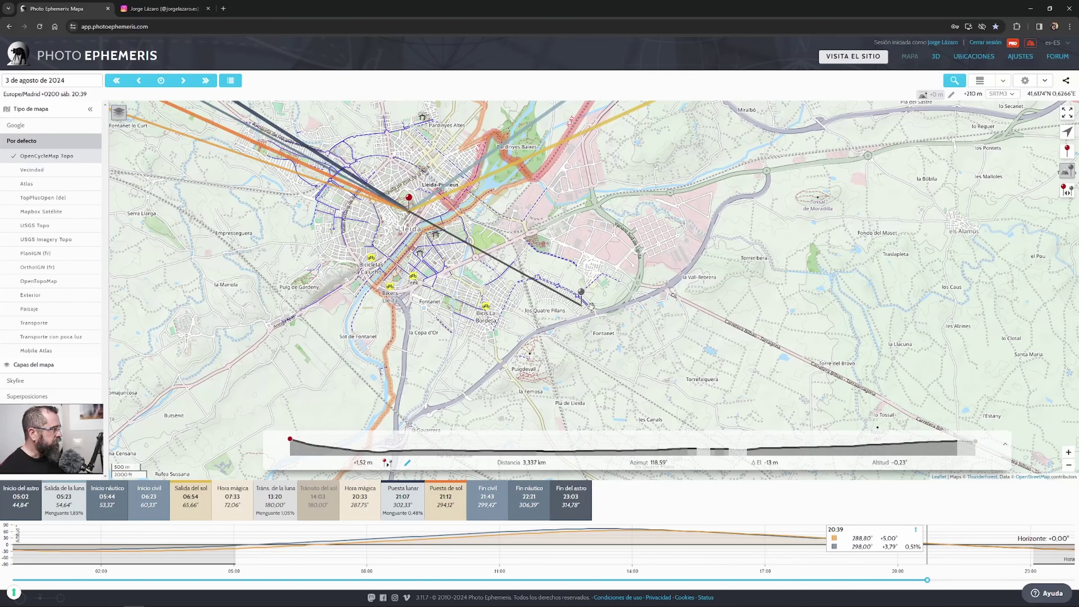
drag(454, 299, 491, 323)
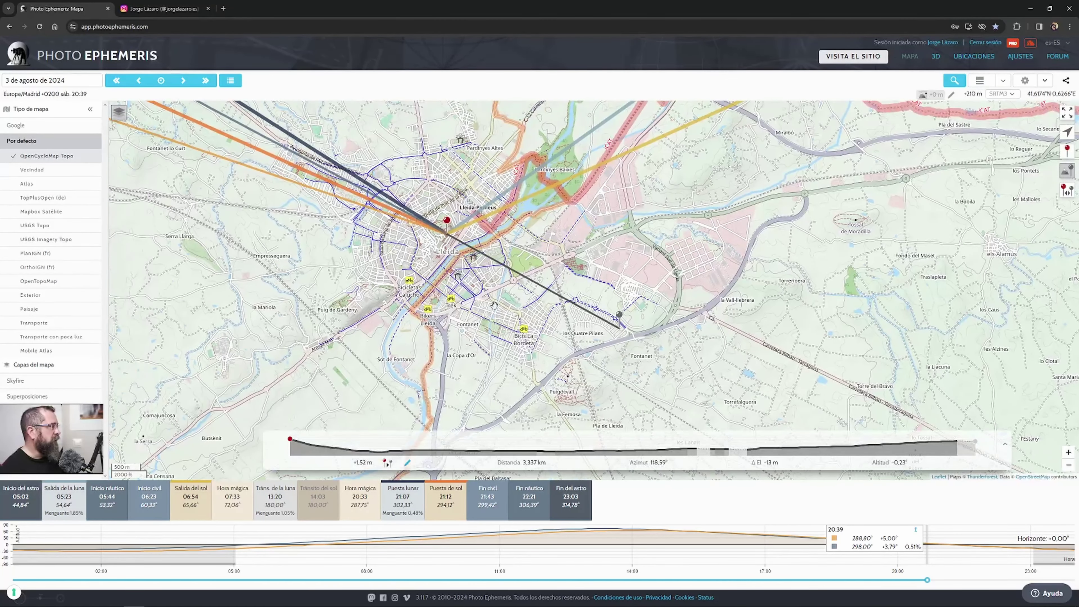
scroll(493, 323, up, 3)
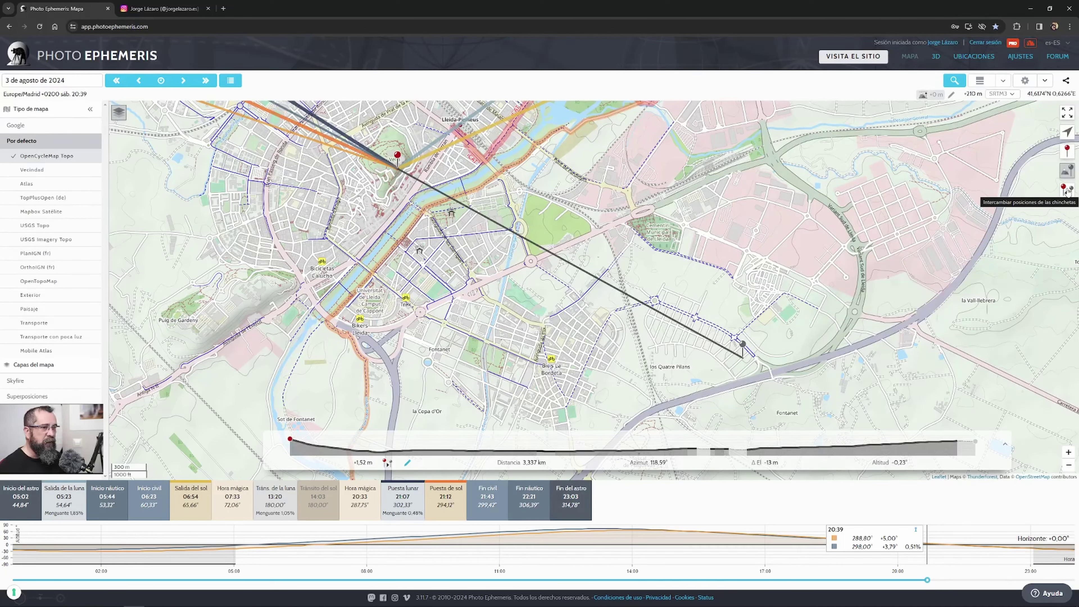
click(1067, 190)
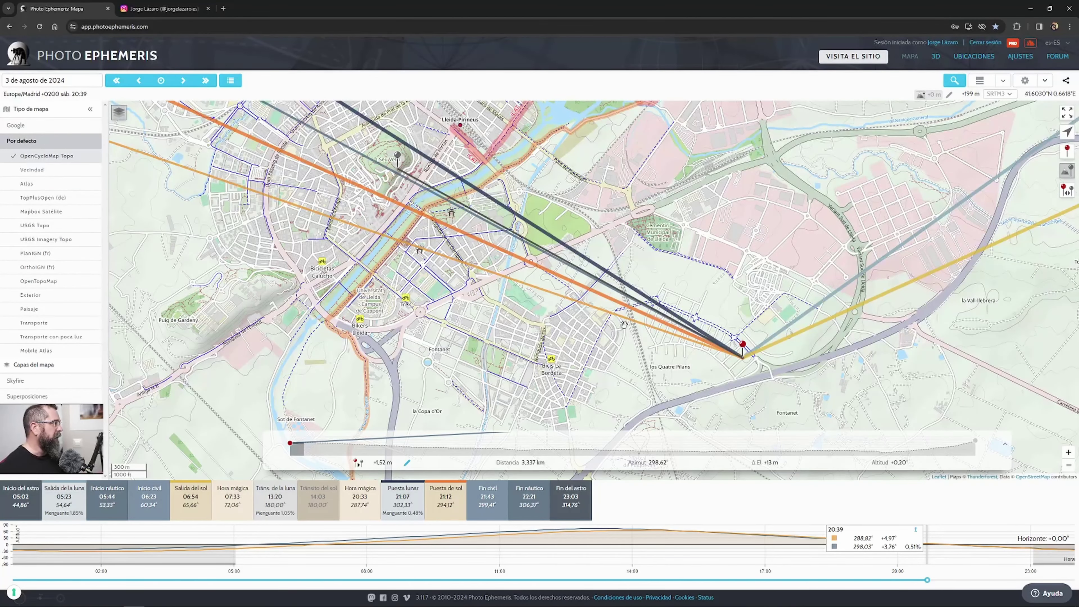
scroll(624, 324, up, 1)
scroll(624, 324, down, 1)
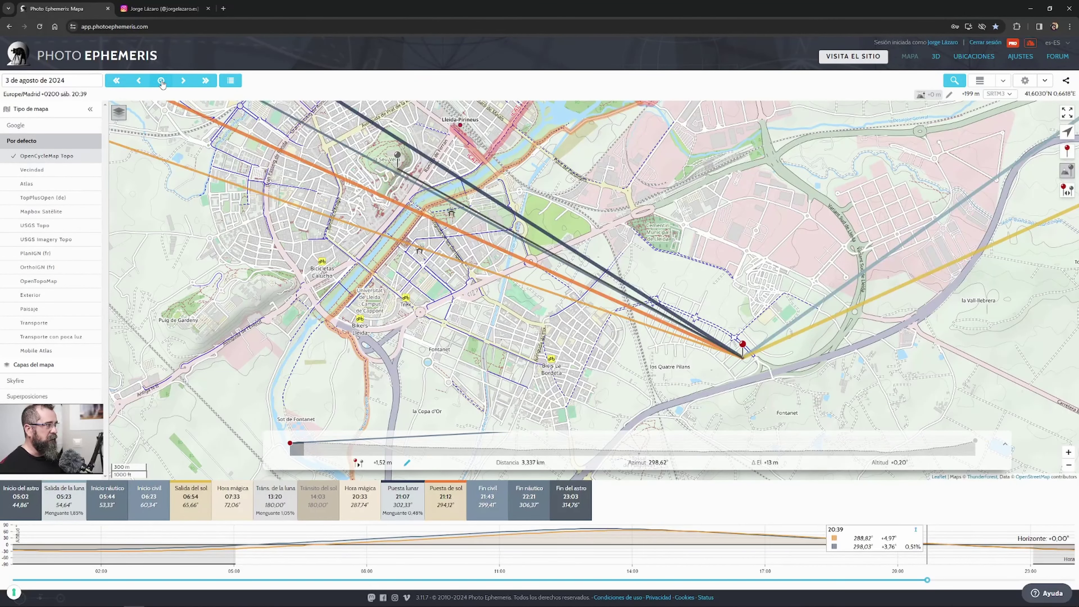
Reset the date and time to the current moment, 11 February 2024 at 20:11, and review the line between both pins.
click(161, 82)
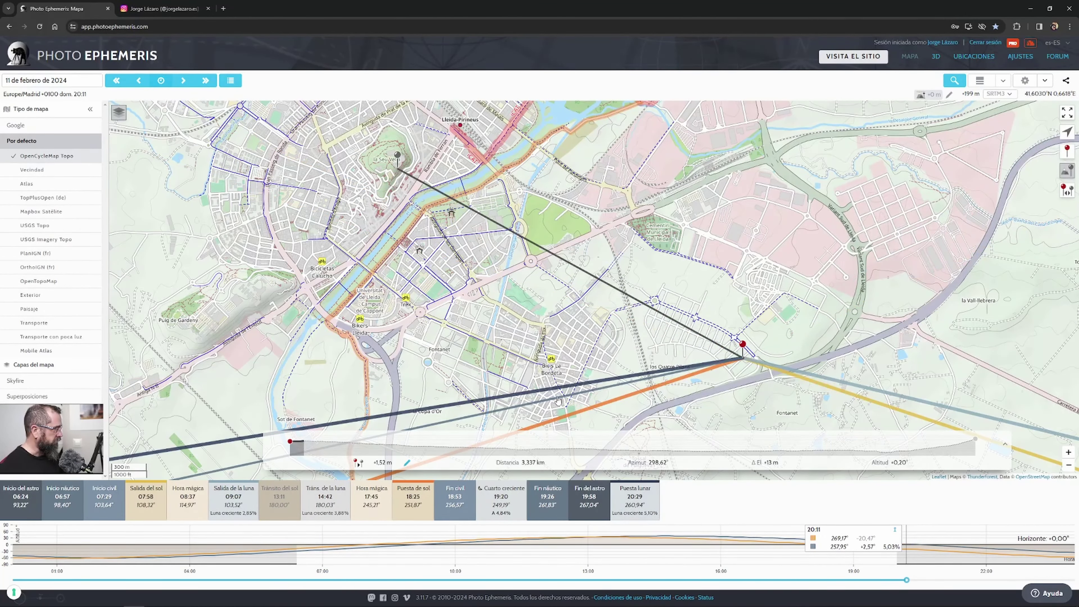
drag(693, 395, 570, 358)
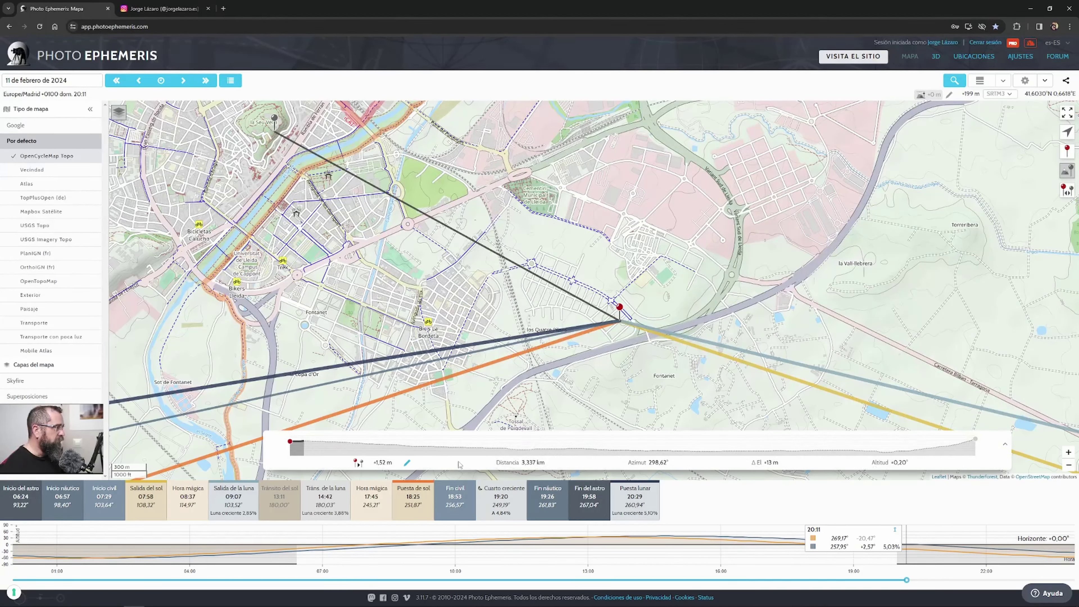
drag(340, 283, 370, 295)
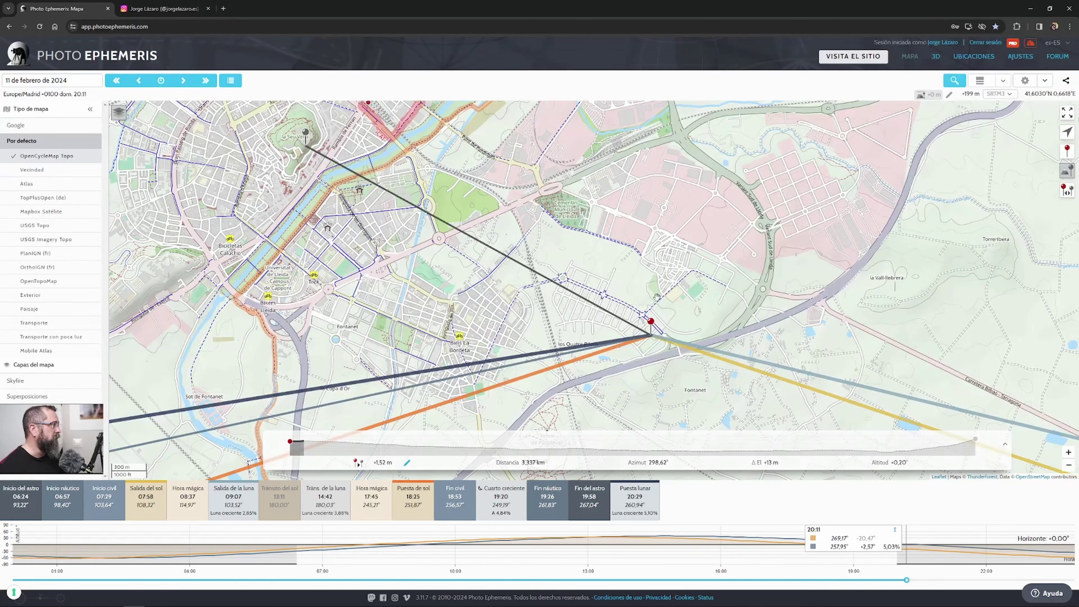
drag(645, 227, 586, 242)
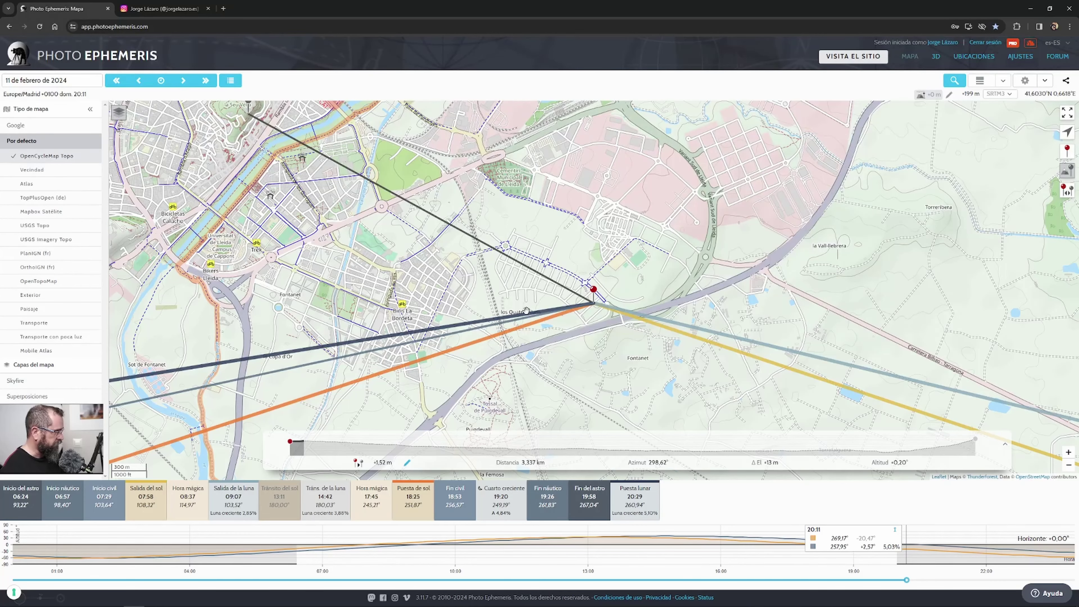
drag(388, 254, 452, 299)
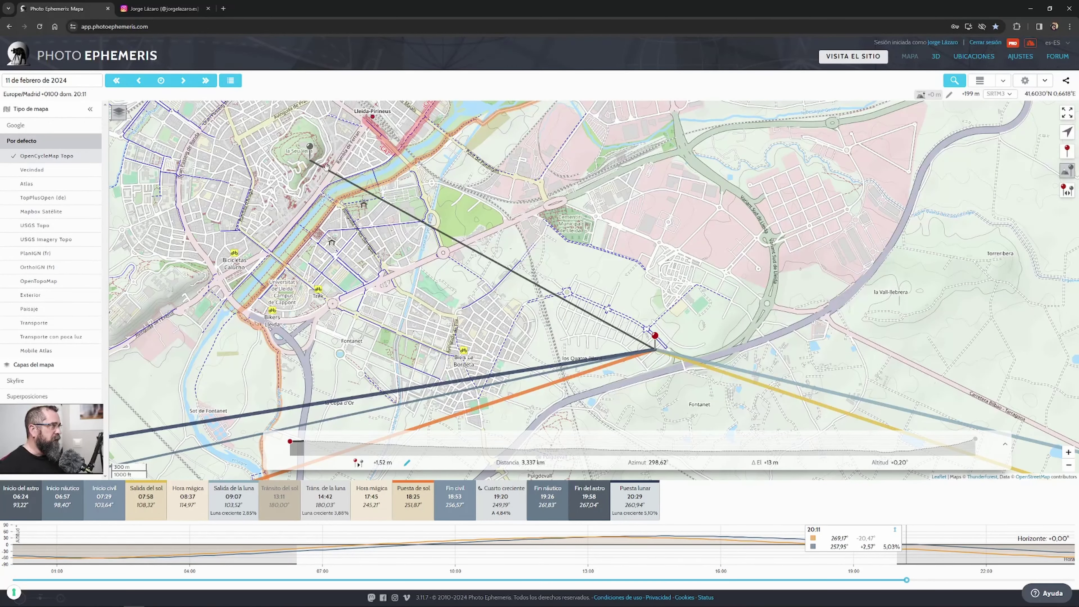
Set the elevation offsets to 1.52 m for the red shooting-spot pin and 60 m for the grey bell-tower pin.
scroll(300, 165, up, 1)
scroll(300, 165, up, 5)
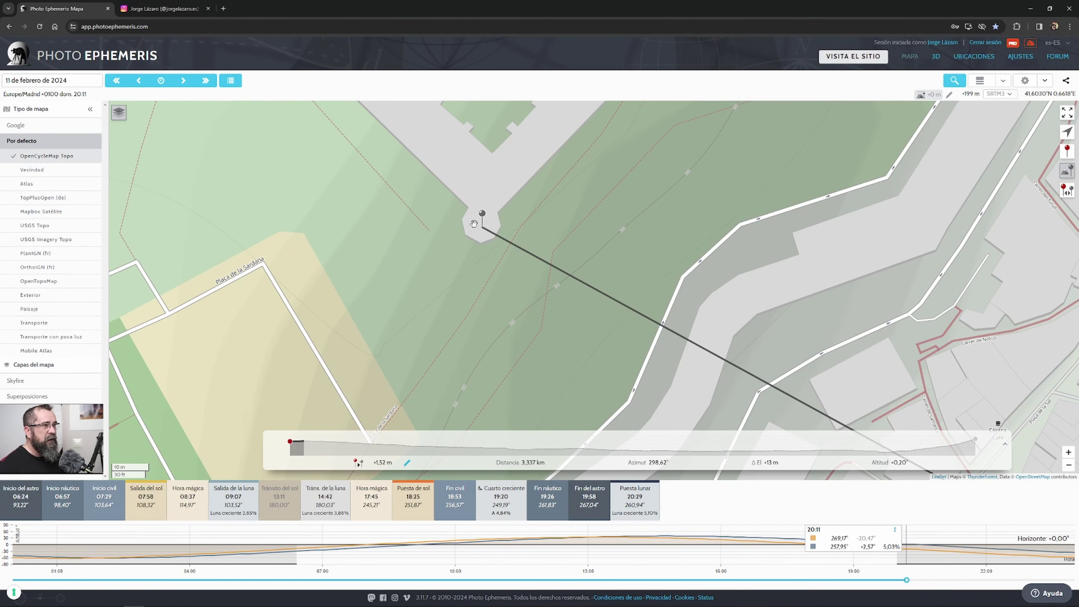
scroll(497, 246, down, 1)
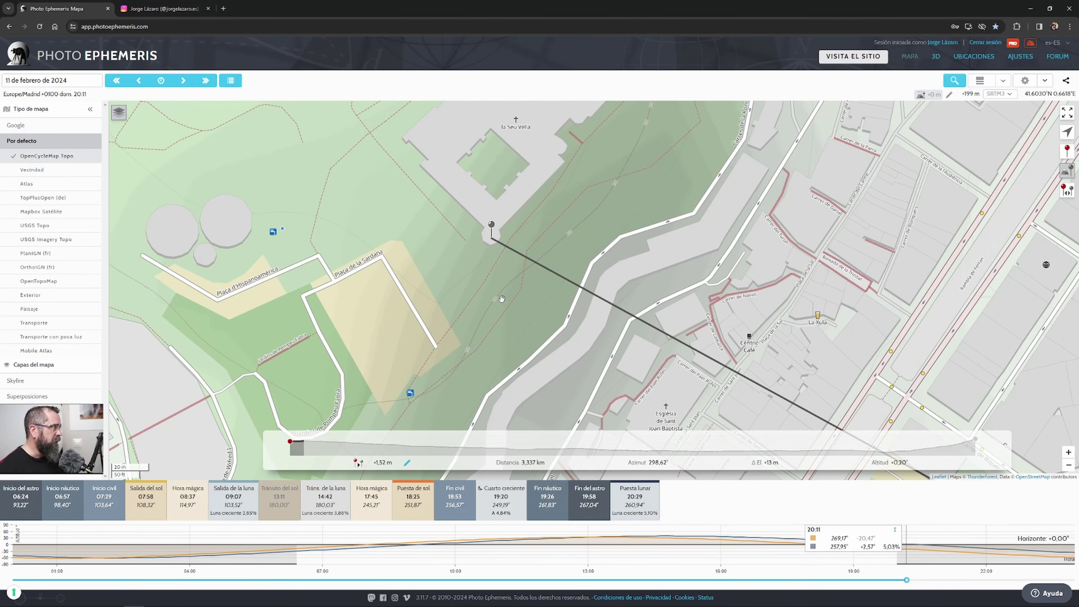
scroll(506, 307, down, 1)
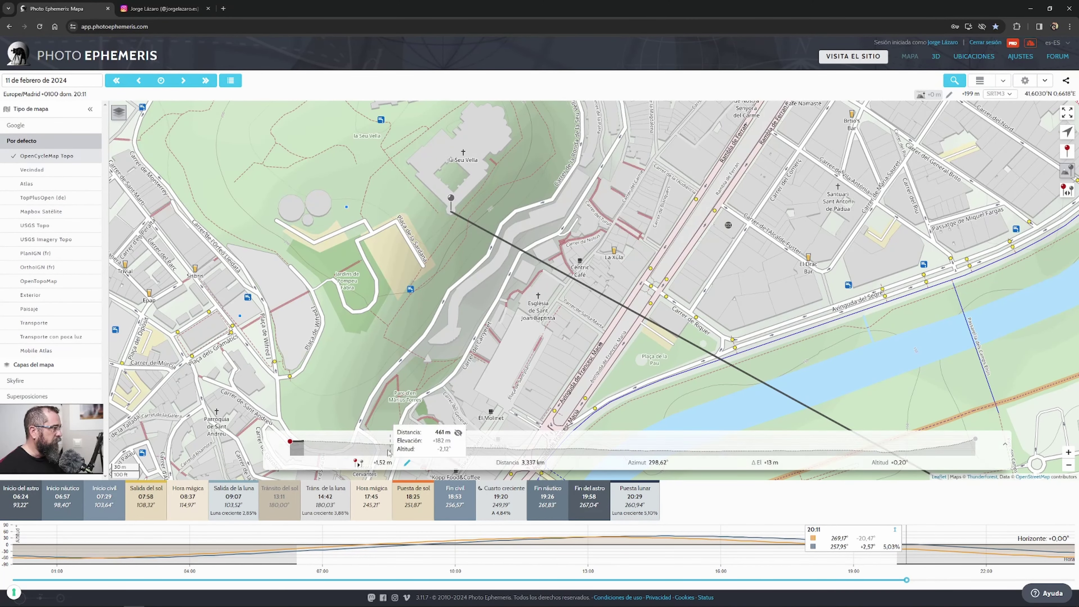
drag(449, 271, 412, 236)
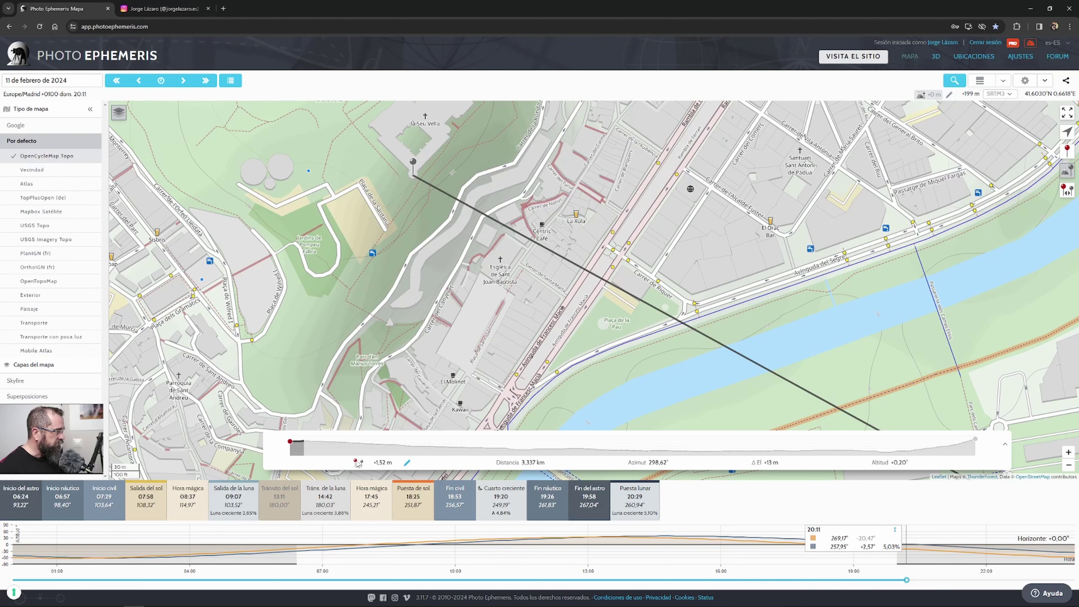
click(407, 463)
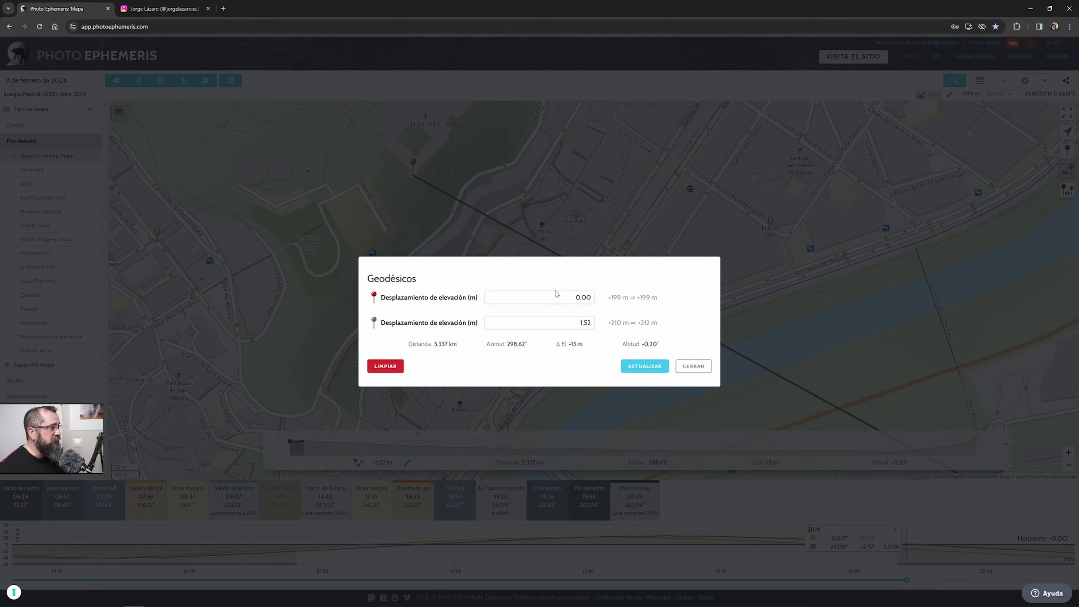
click(572, 304)
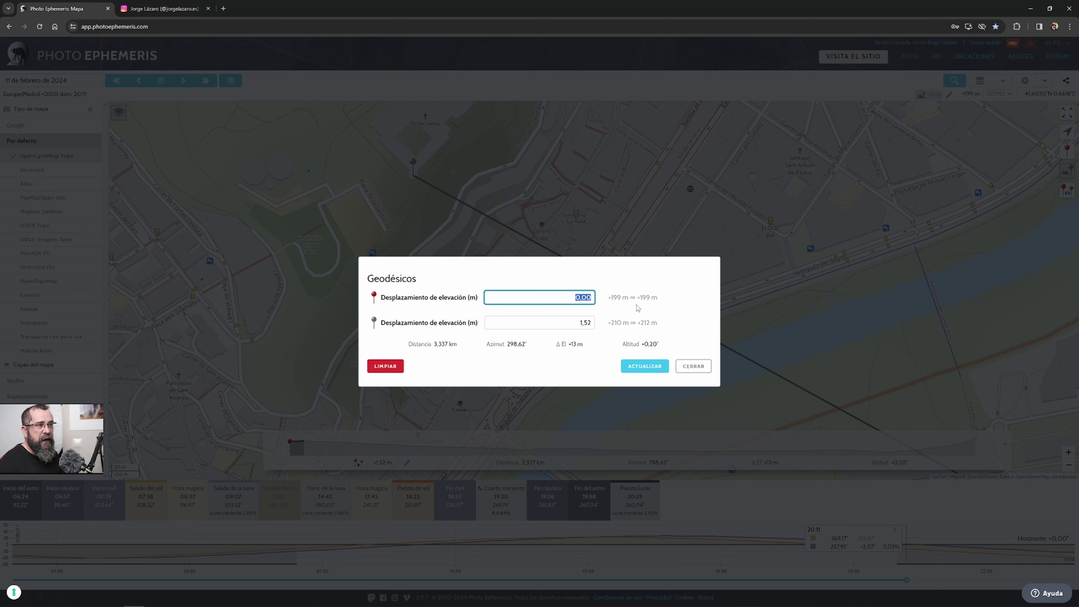
text(1.52)
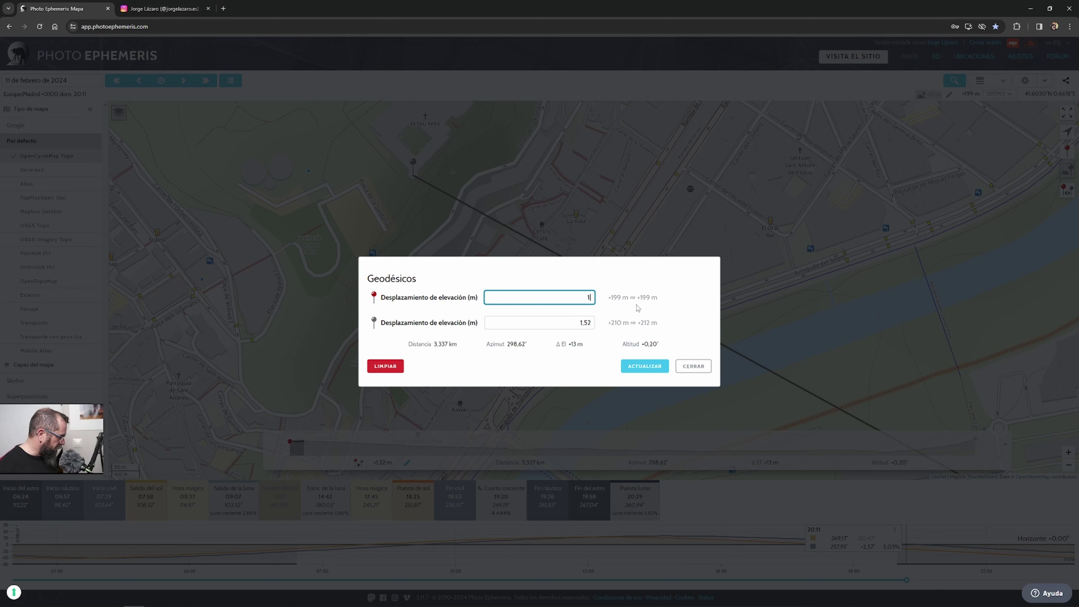
click(586, 324)
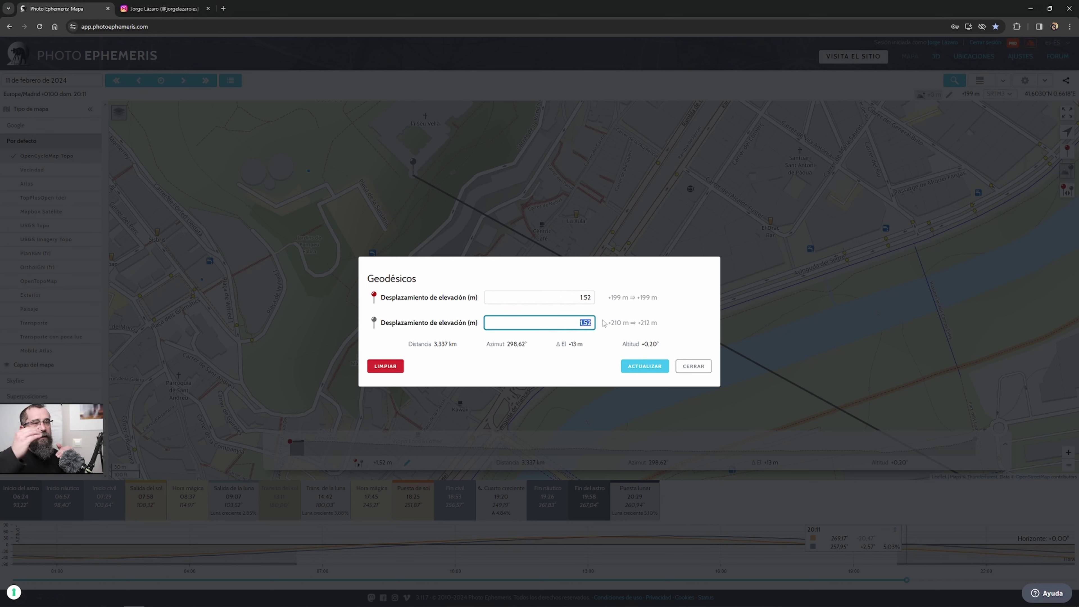
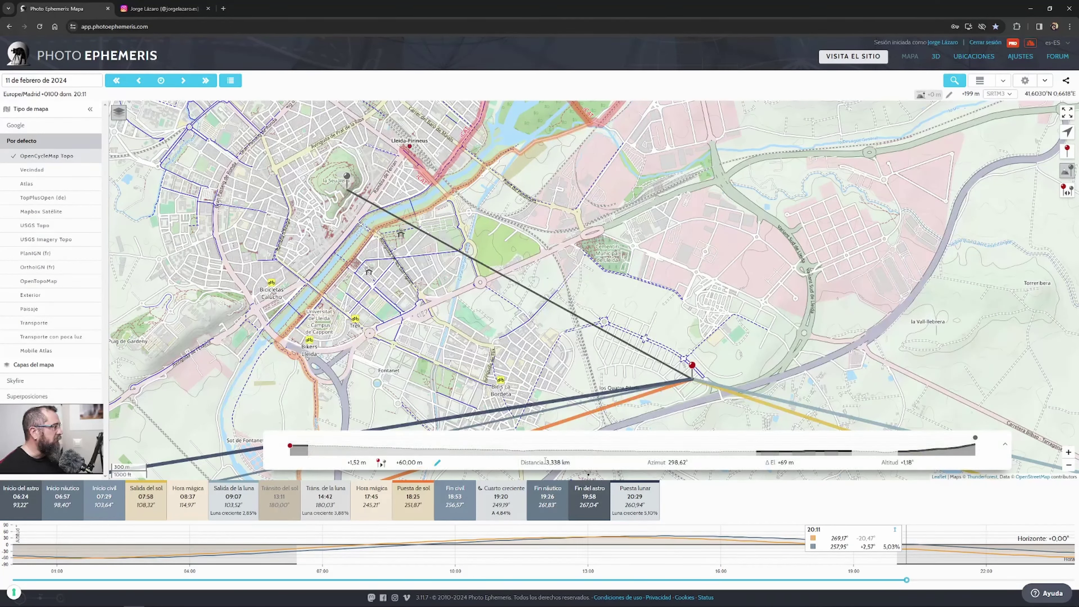
Switch to the 3D view and examine the red and grey pins over the terrain from several angles.
mouse_move(563, 464)
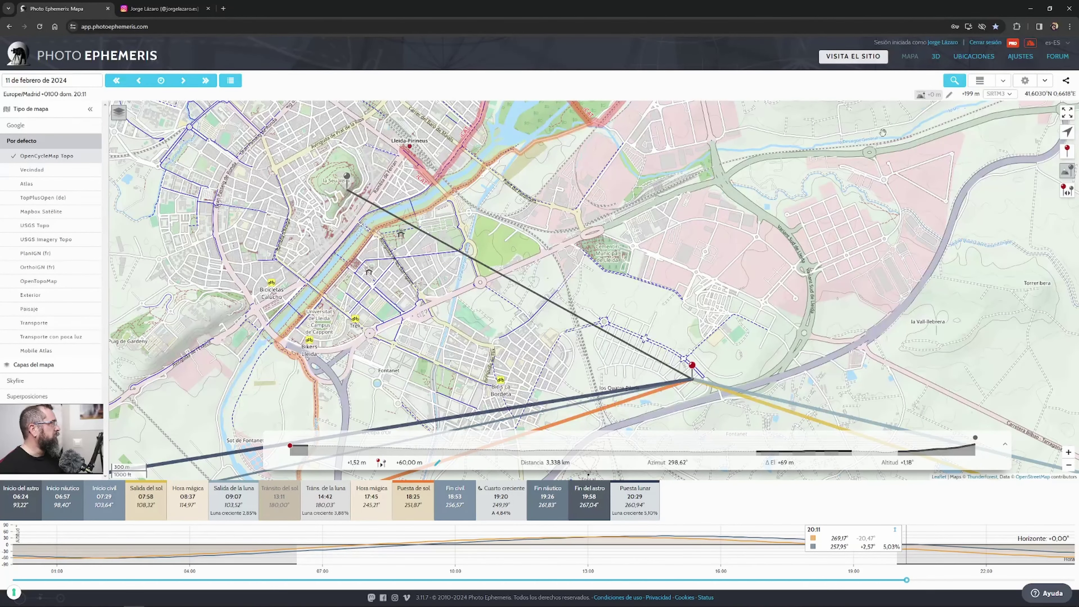
click(936, 57)
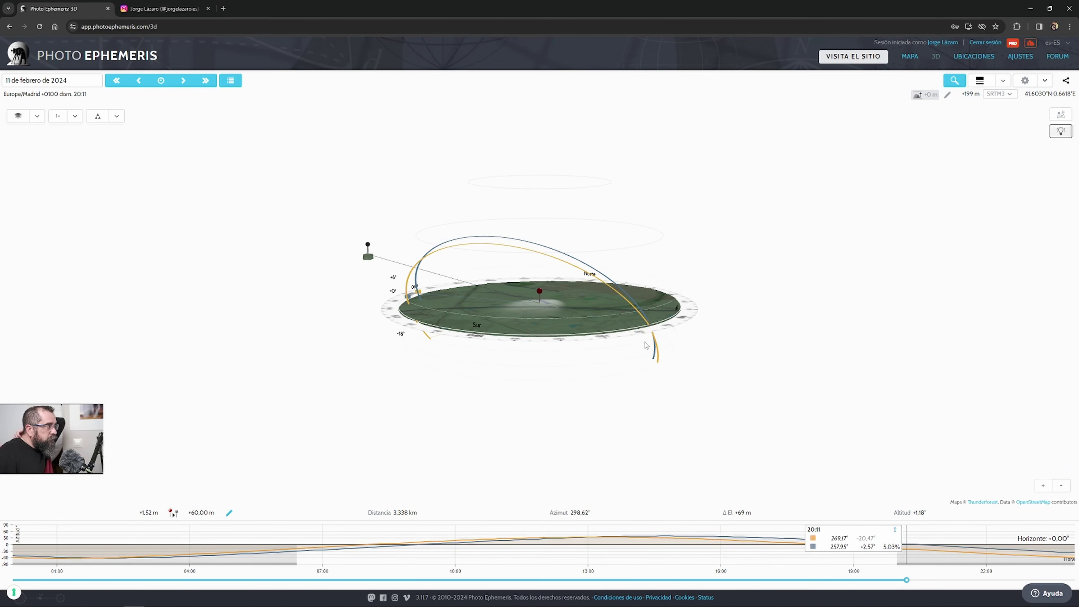
drag(589, 252, 547, 318)
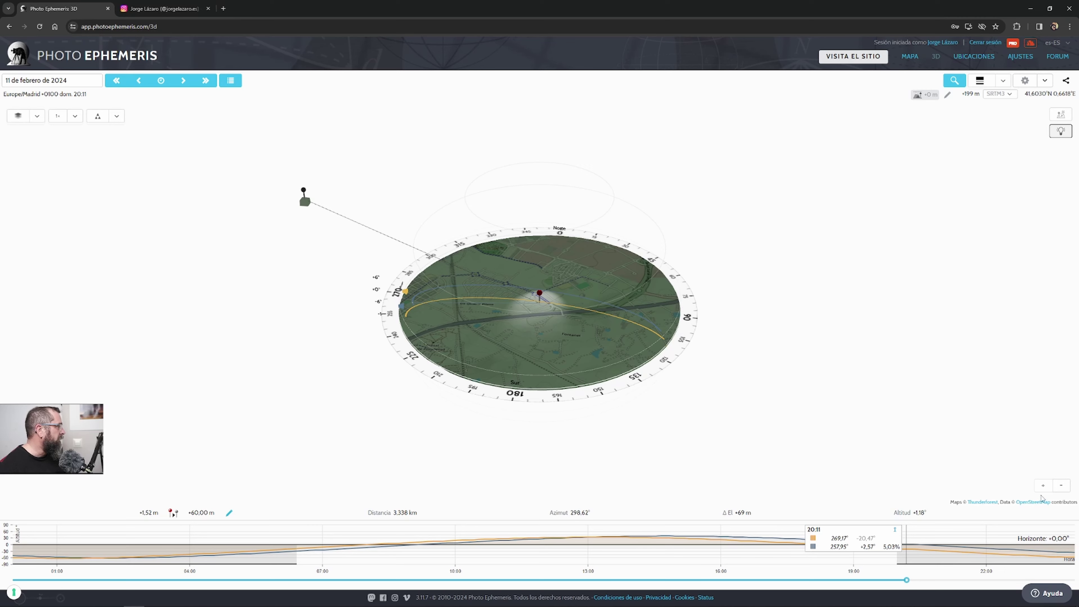
click(1061, 486)
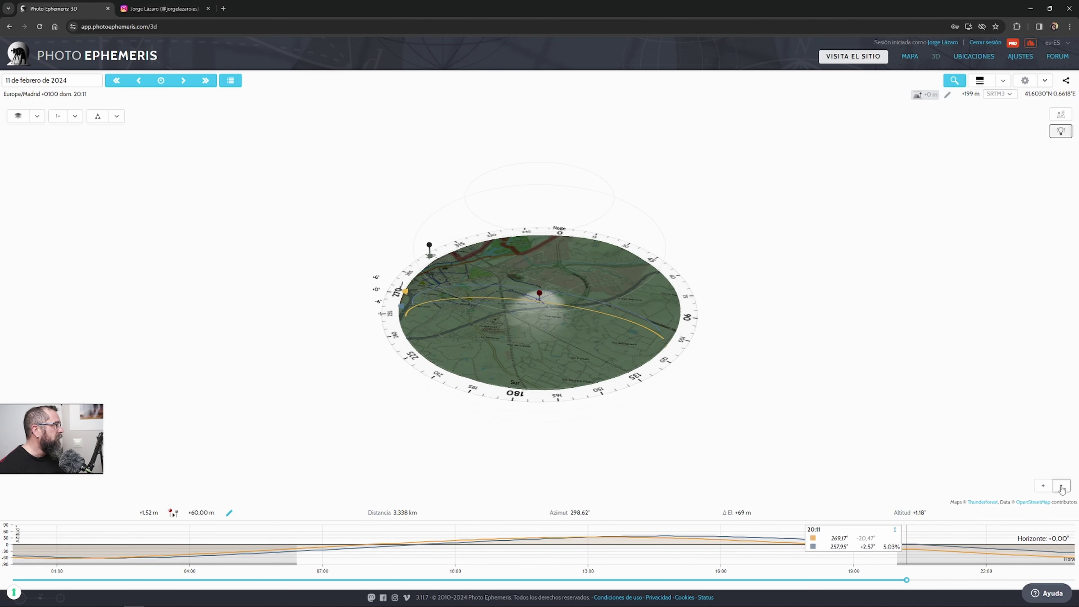
scroll(523, 348, up, 5)
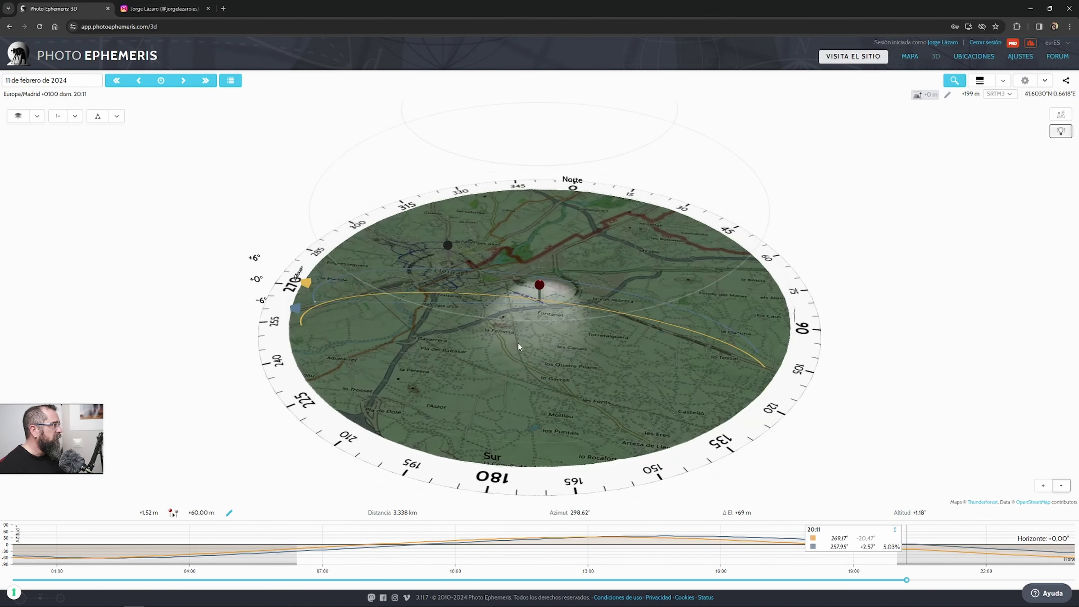
scroll(518, 343, up, 5)
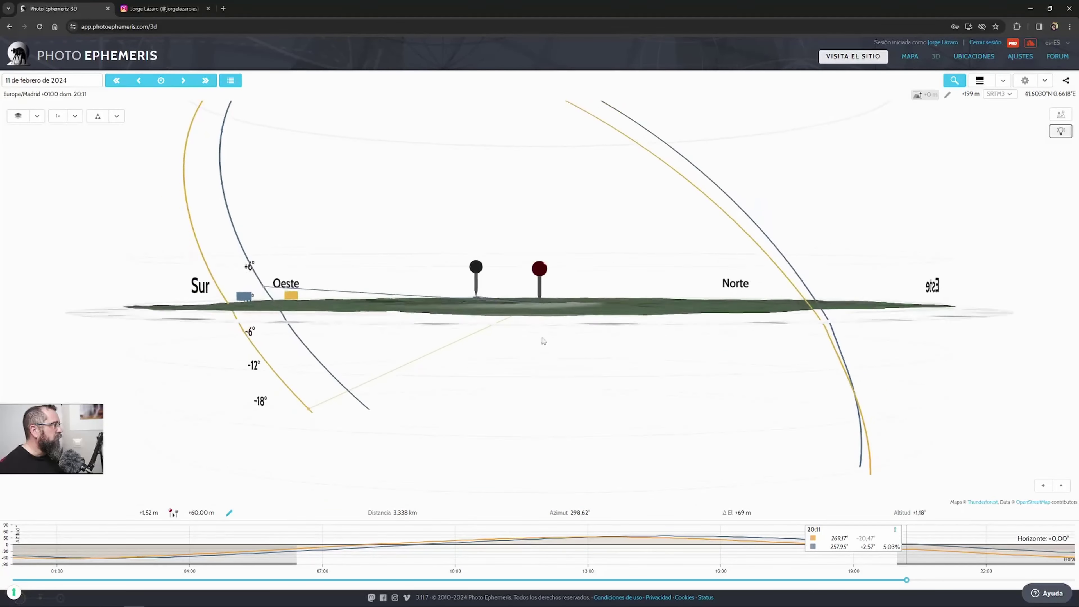
drag(542, 341, 694, 290)
scroll(694, 290, up, 5)
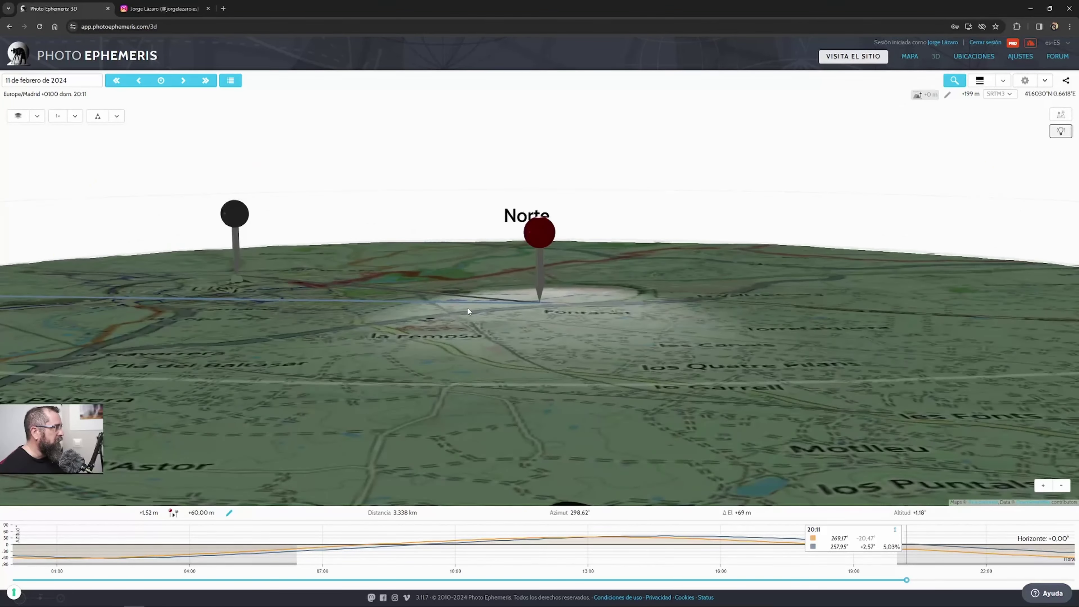
drag(466, 307, 496, 356)
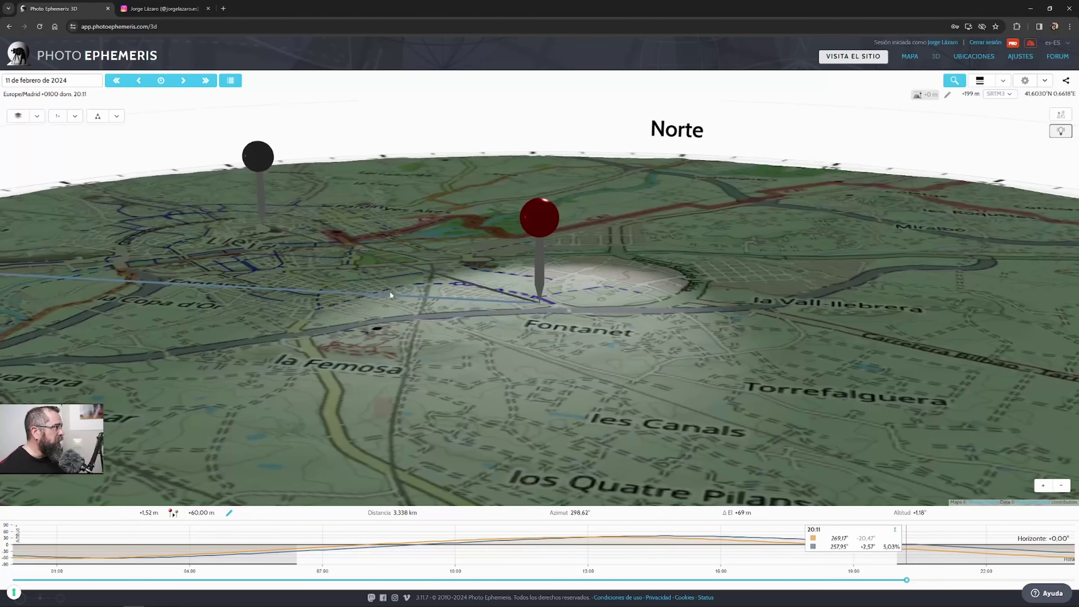
drag(219, 214, 446, 258)
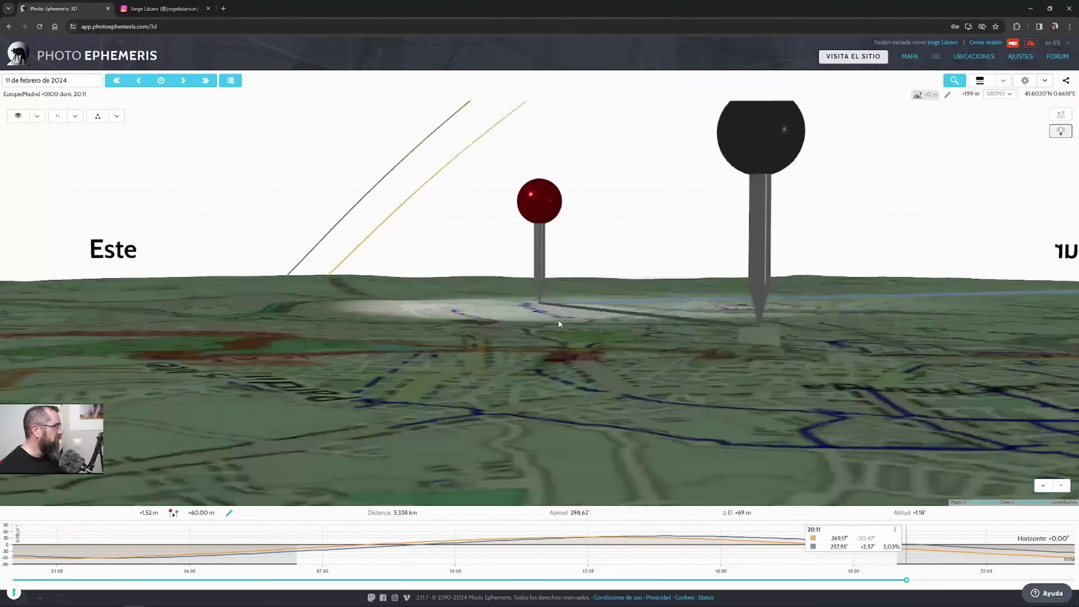
drag(558, 324, 500, 331)
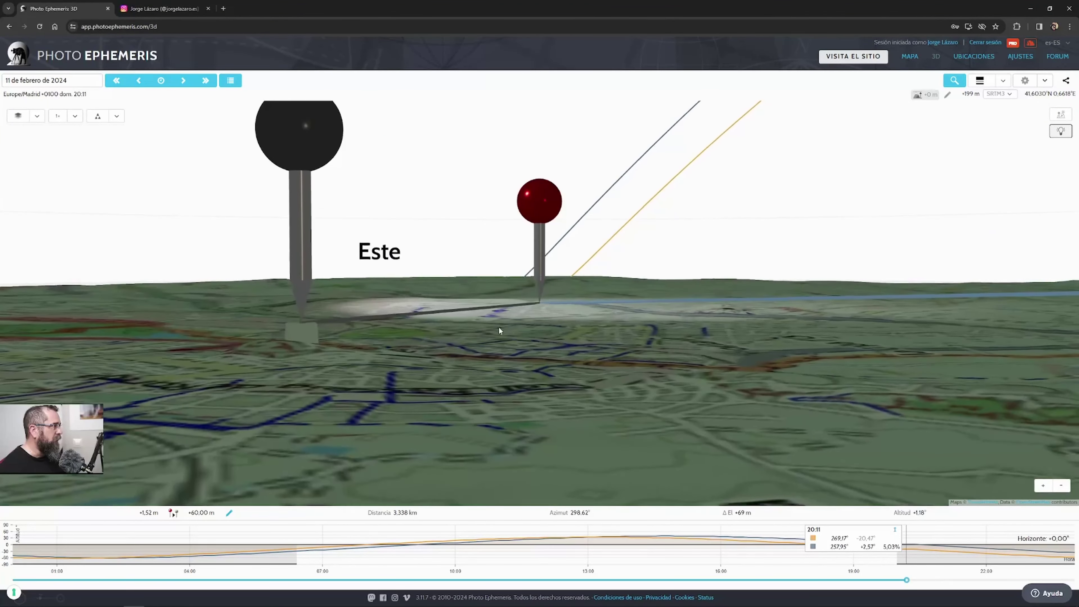
drag(506, 376, 271, 314)
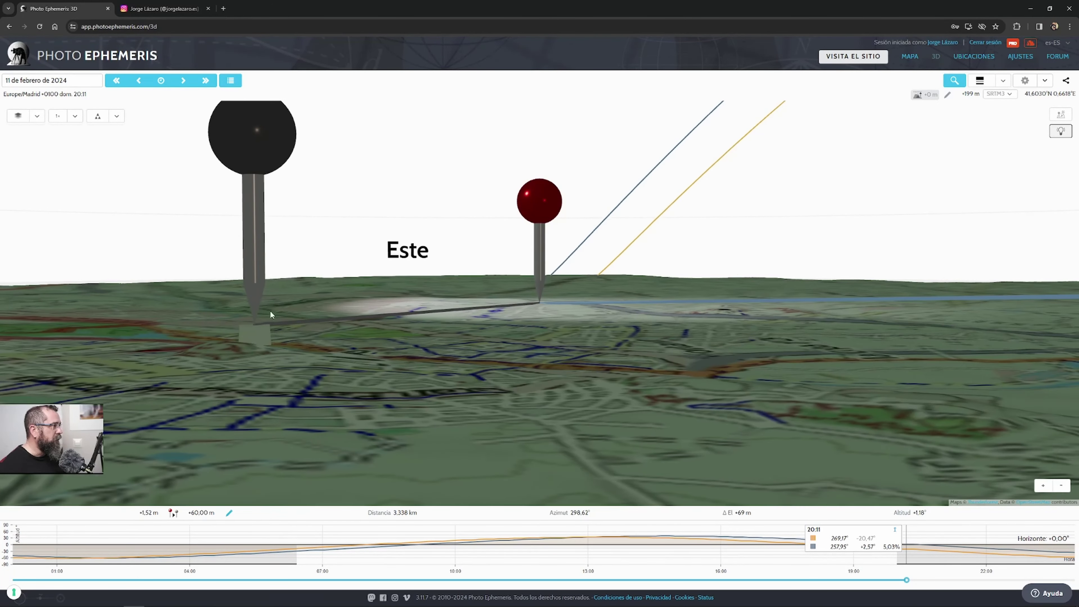
drag(550, 357, 491, 376)
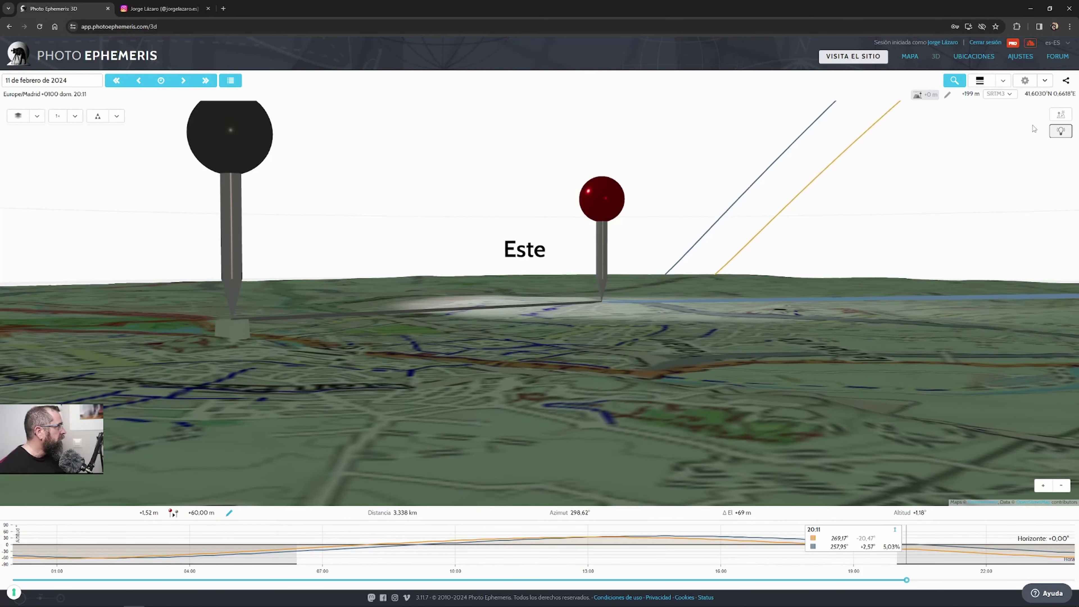
Move the time to 14:55 for a daylight scene and examine the line between the two pins from several sides.
click(1061, 130)
click(1061, 131)
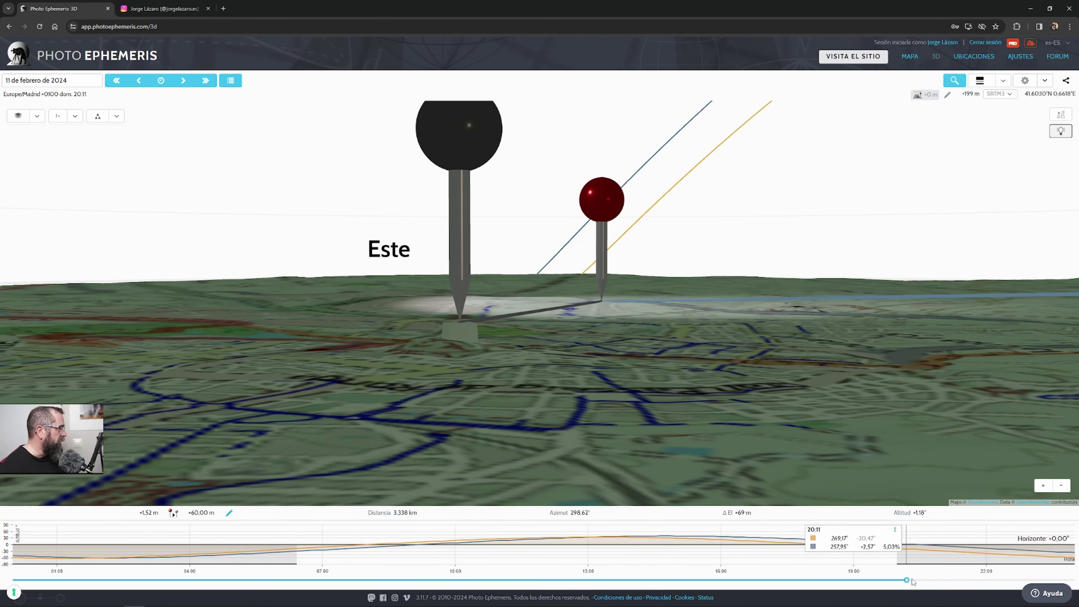
drag(912, 580, 673, 580)
drag(702, 411, 666, 412)
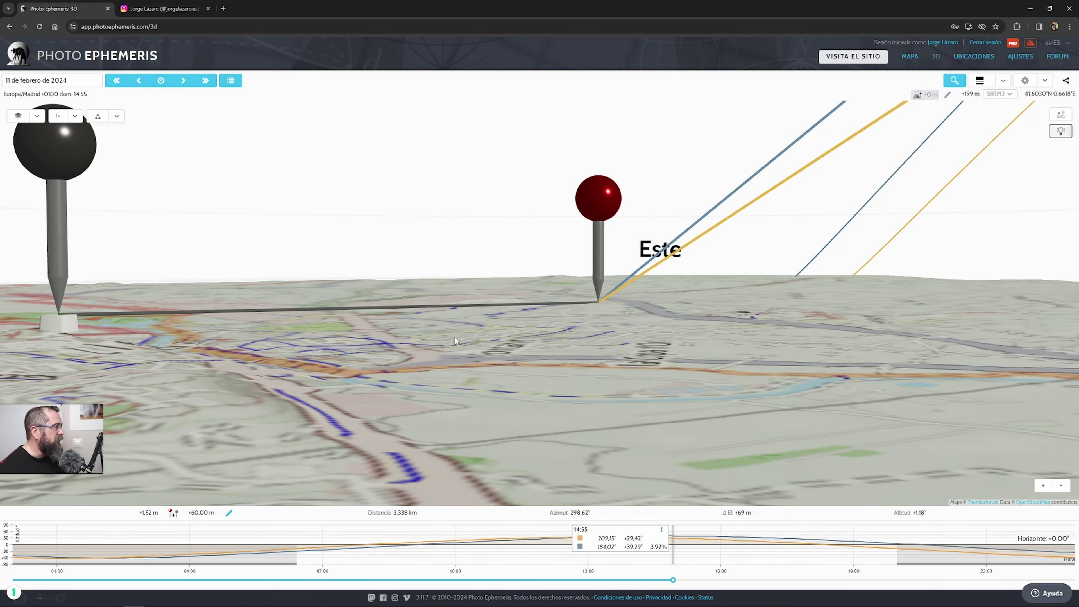
drag(455, 338, 457, 361)
mouse_move(607, 310)
mouse_down()
mouse_move(514, 367)
mouse_move(593, 306)
mouse_up()
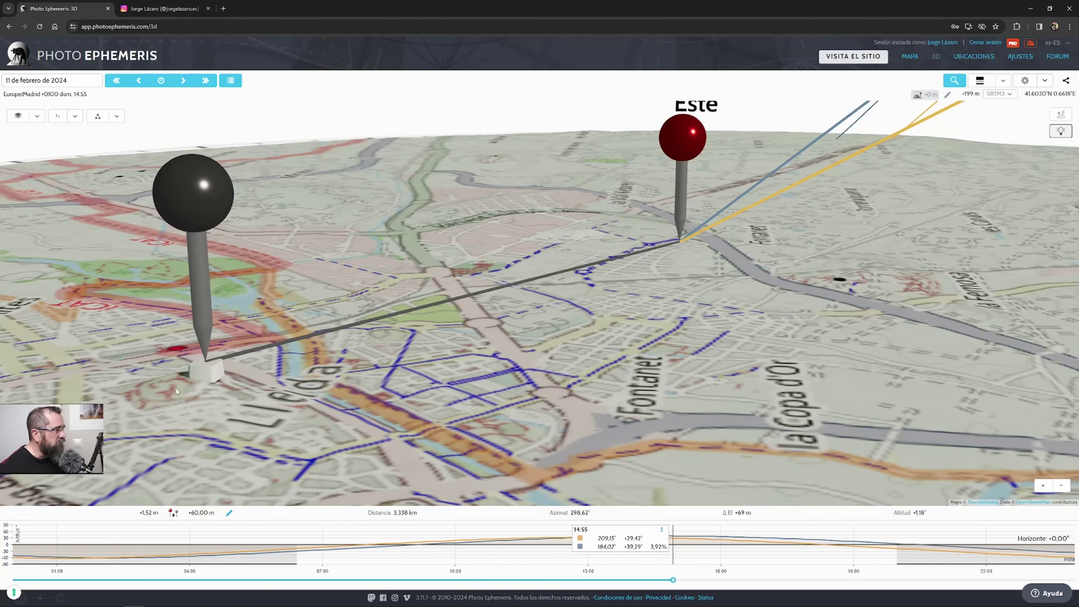
double_click(199, 373)
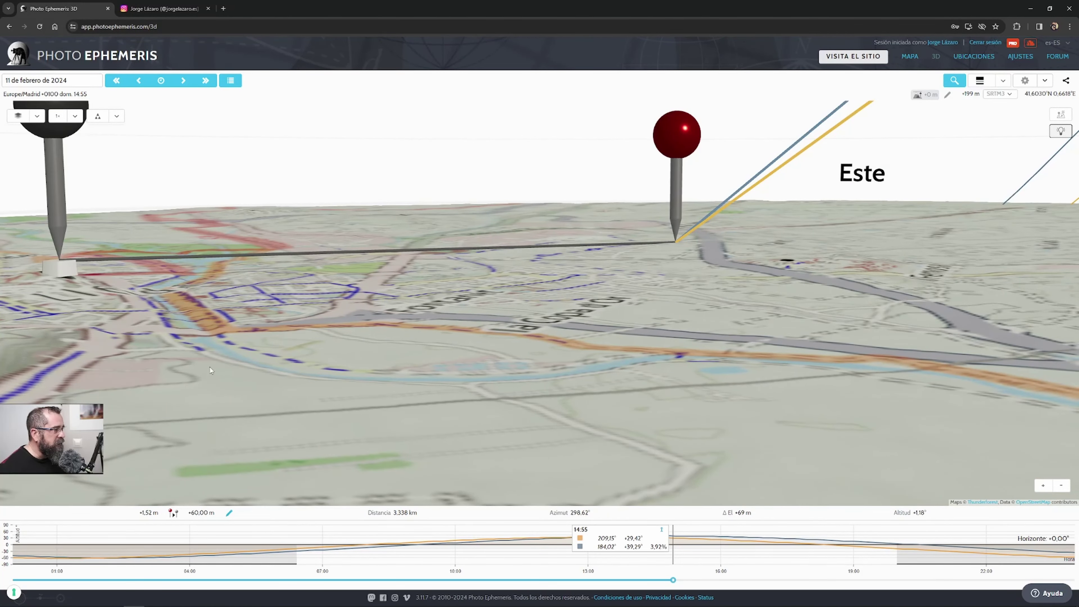
drag(98, 299, 118, 303)
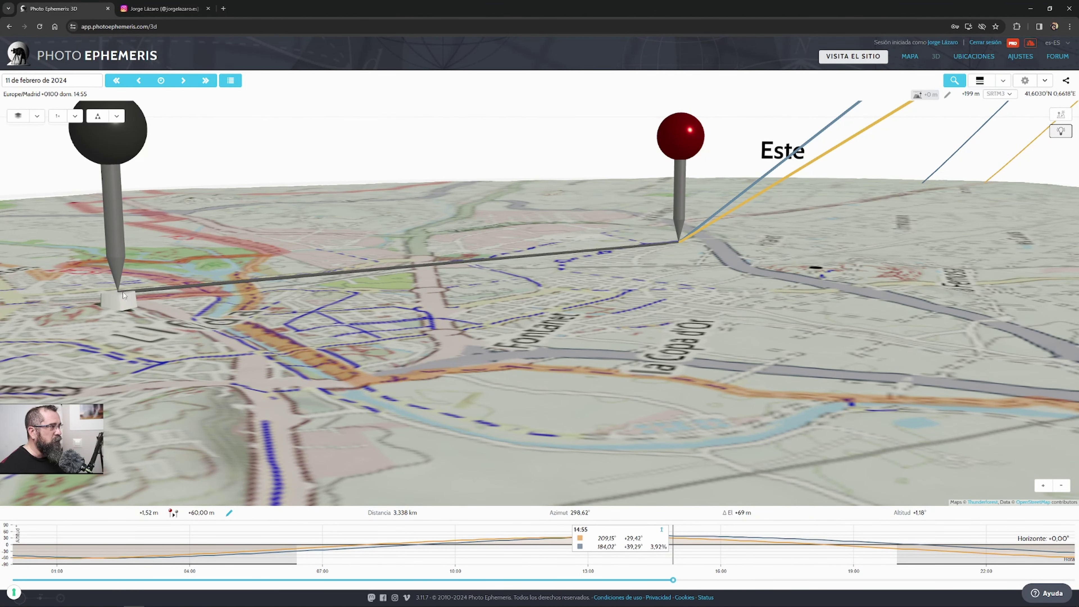
drag(123, 292, 458, 385)
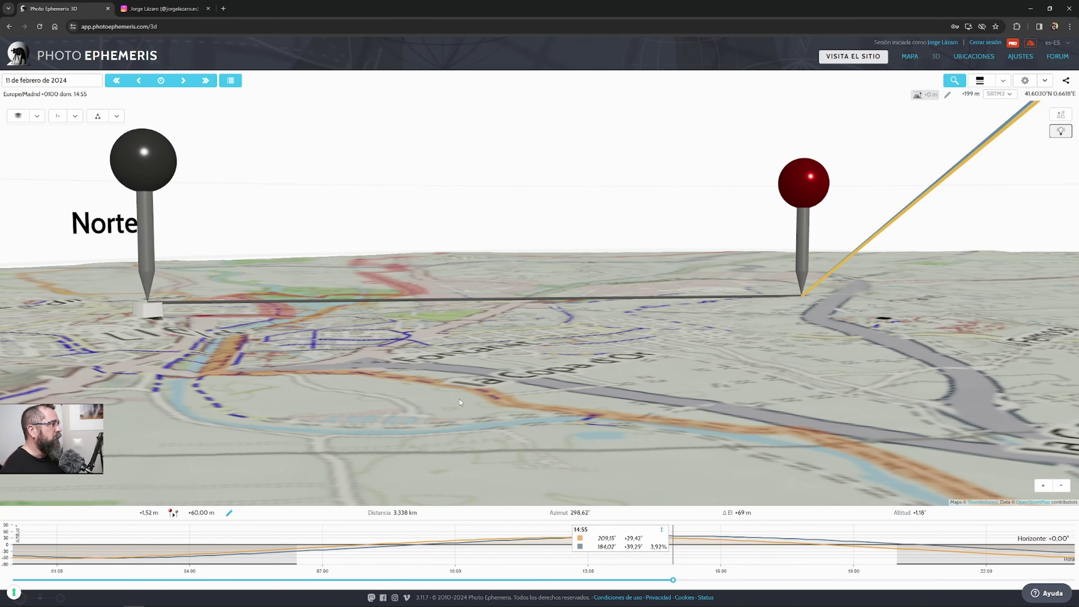
drag(536, 395, 646, 380)
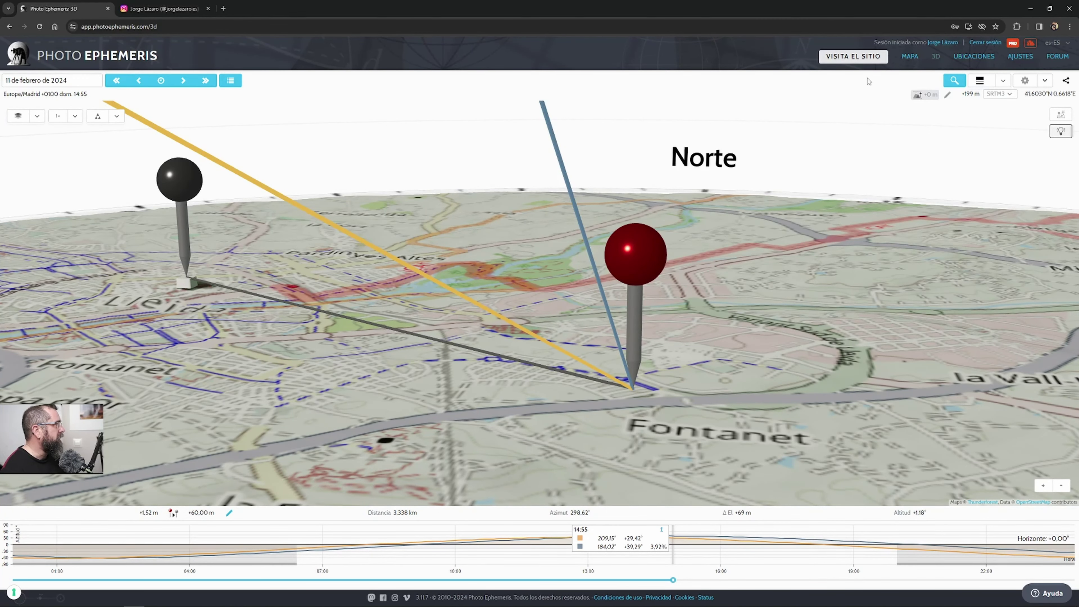
Reset the date and time to the current moment and open the visual search.
click(163, 81)
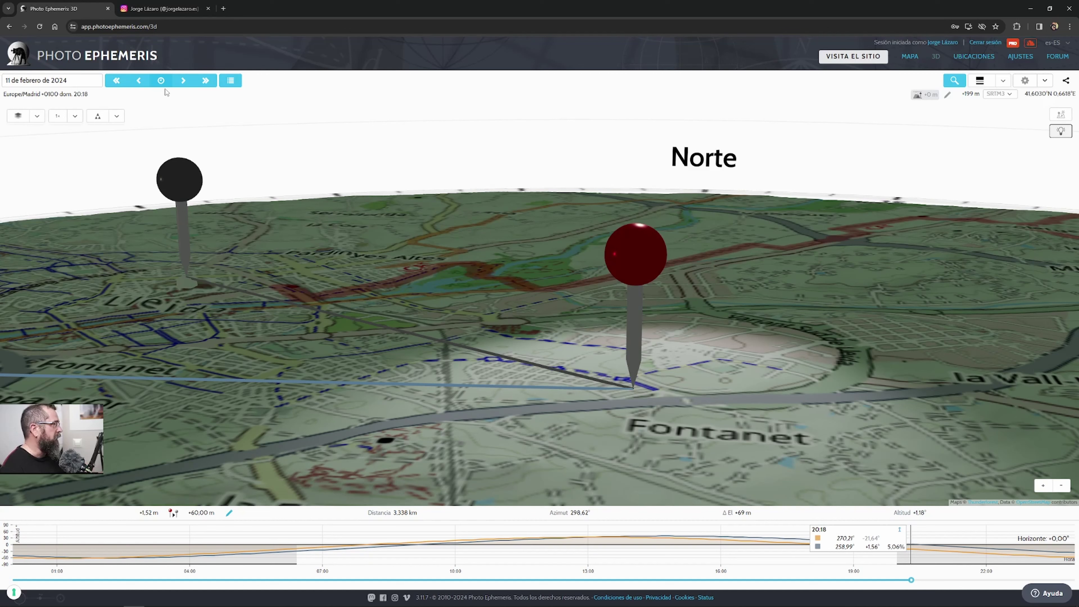
click(1062, 116)
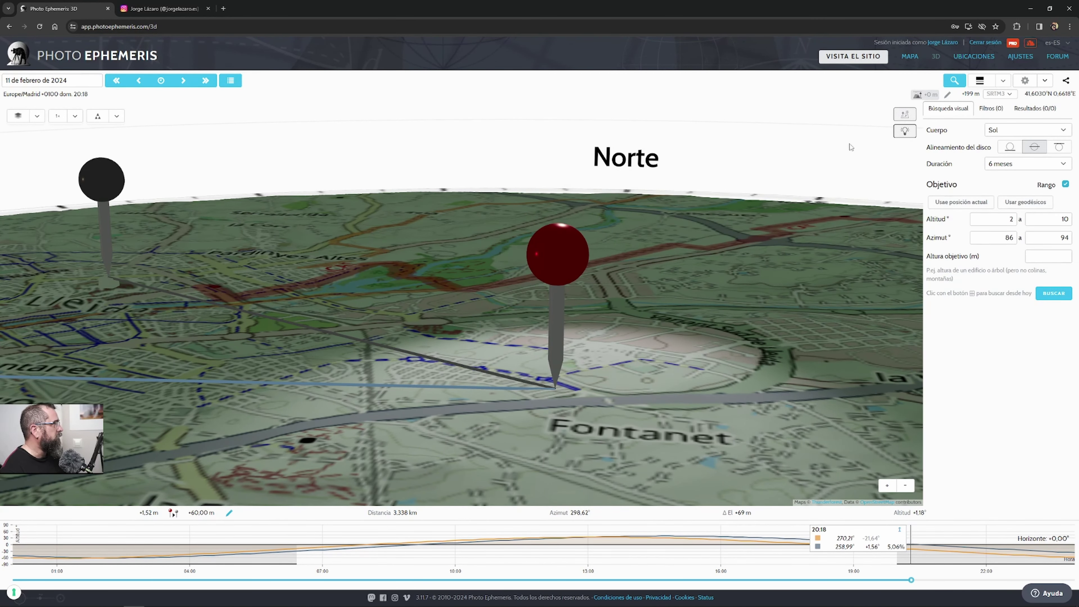
drag(590, 293, 706, 299)
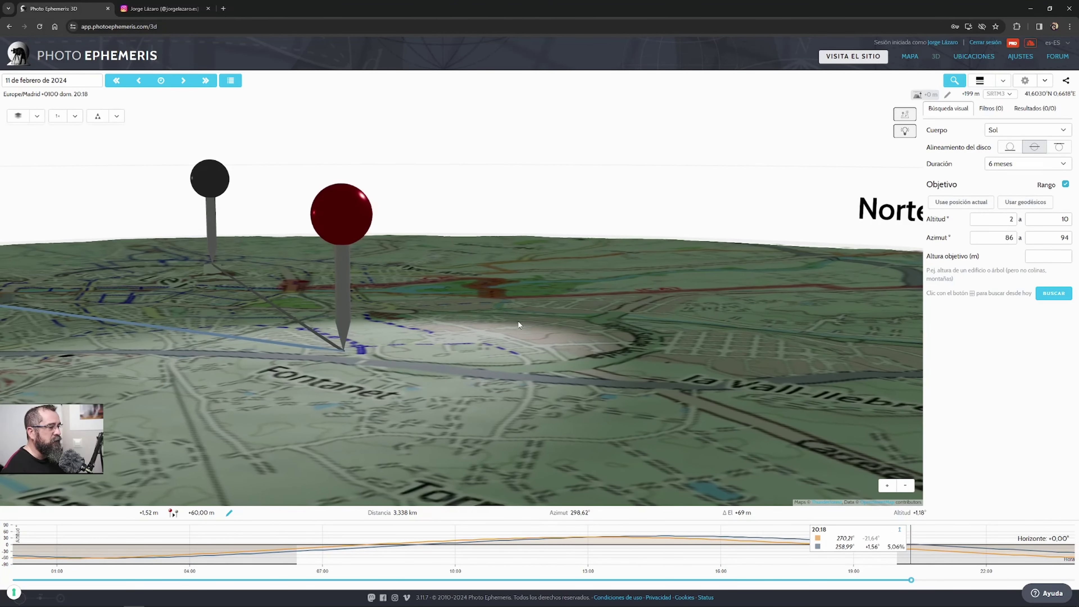
Set the visual search body to Luna and its duration to 2 años.
click(993, 133)
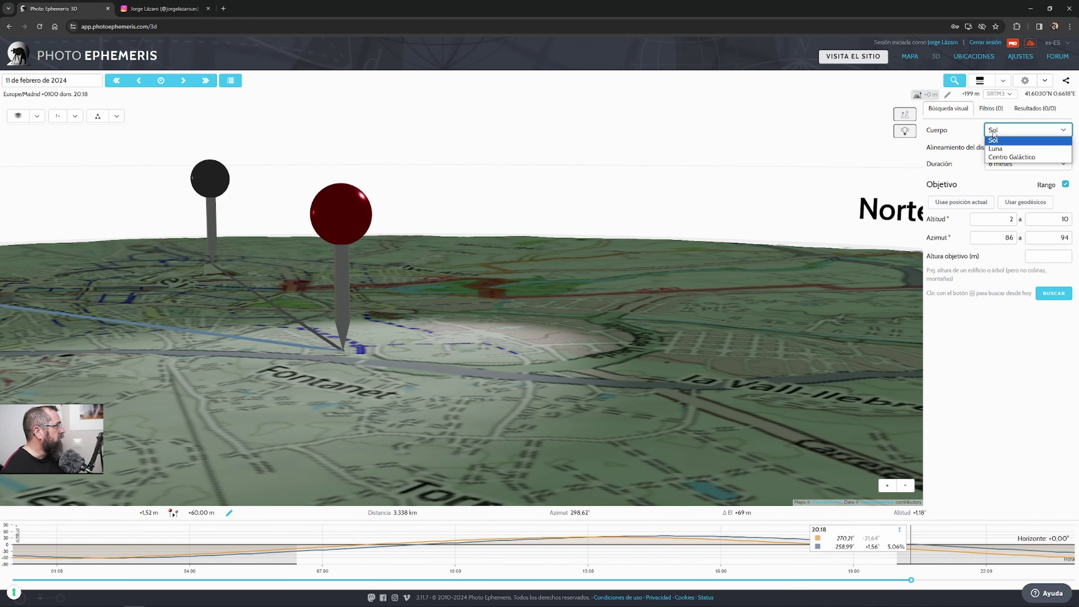
click(994, 148)
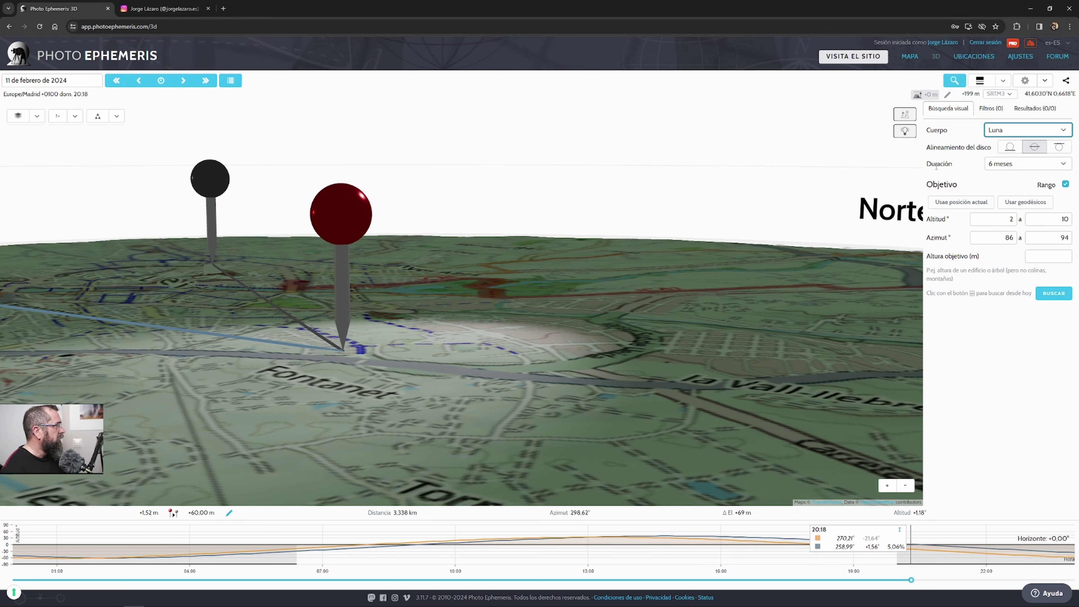
click(1015, 167)
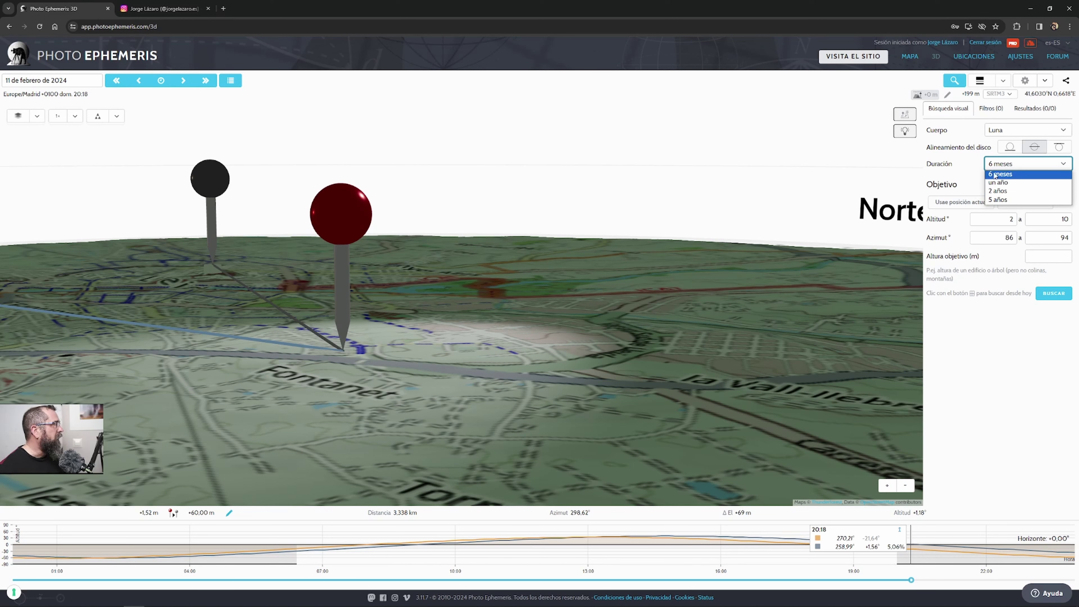
click(996, 192)
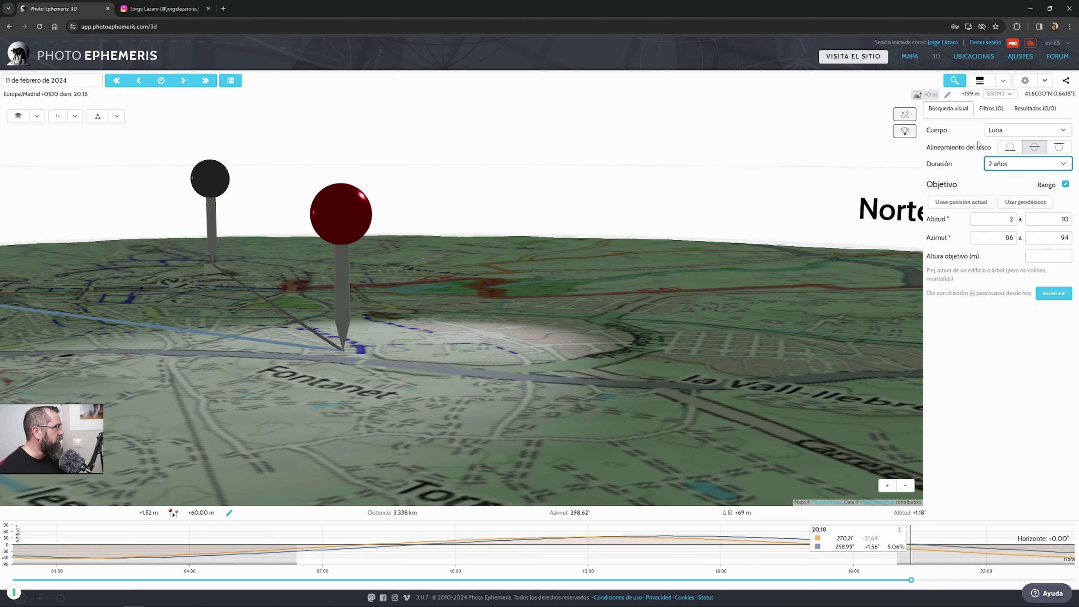
Target the geodesic altitude and azimuth between the pins instead of a range and set the search tolerance to 1°.
click(996, 133)
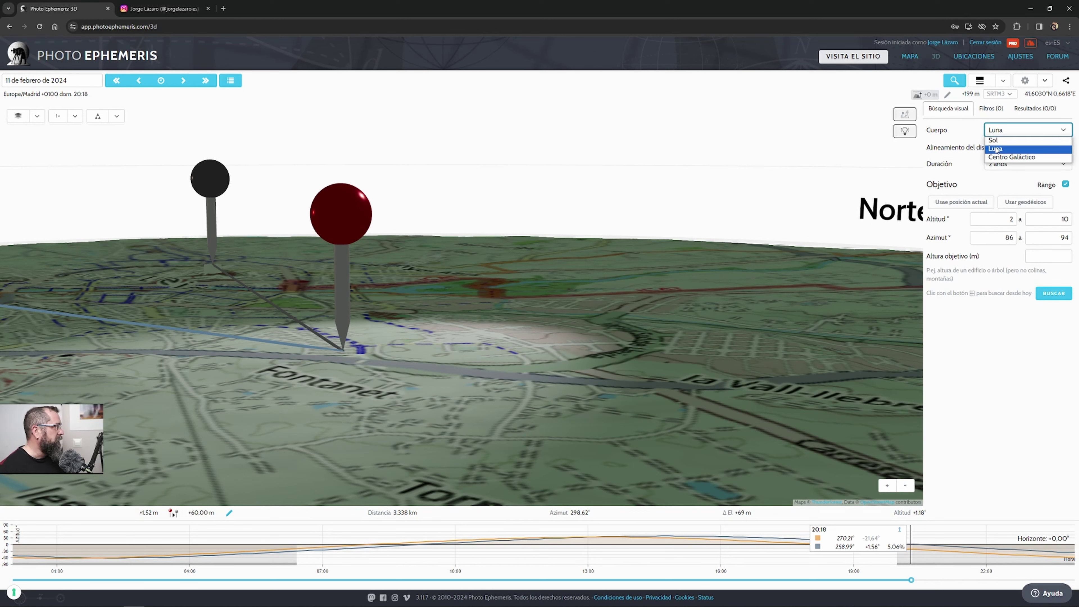
click(994, 131)
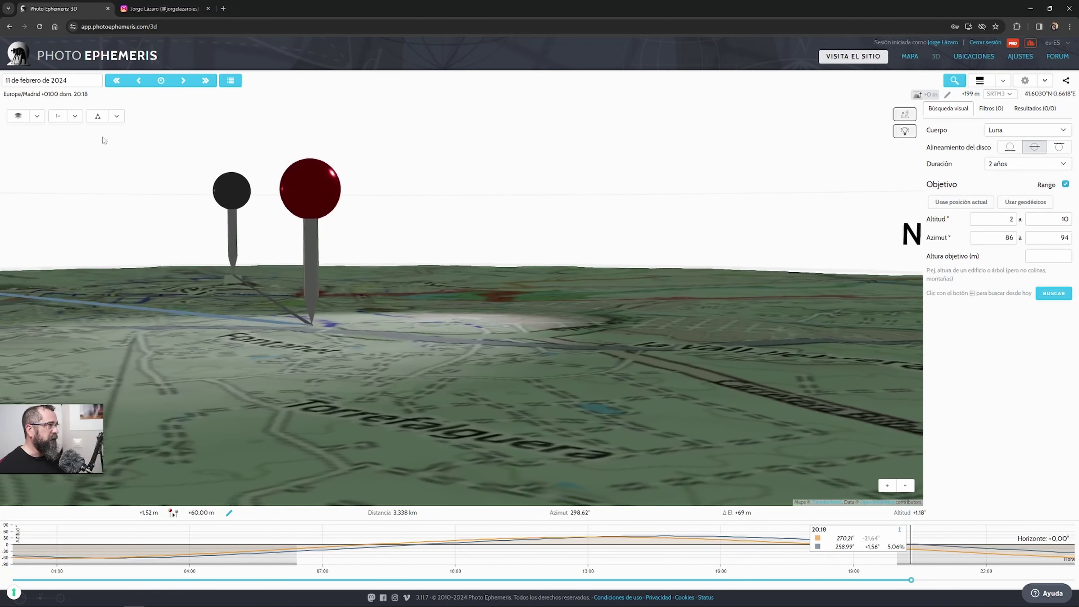
scroll(662, 247, up, 3)
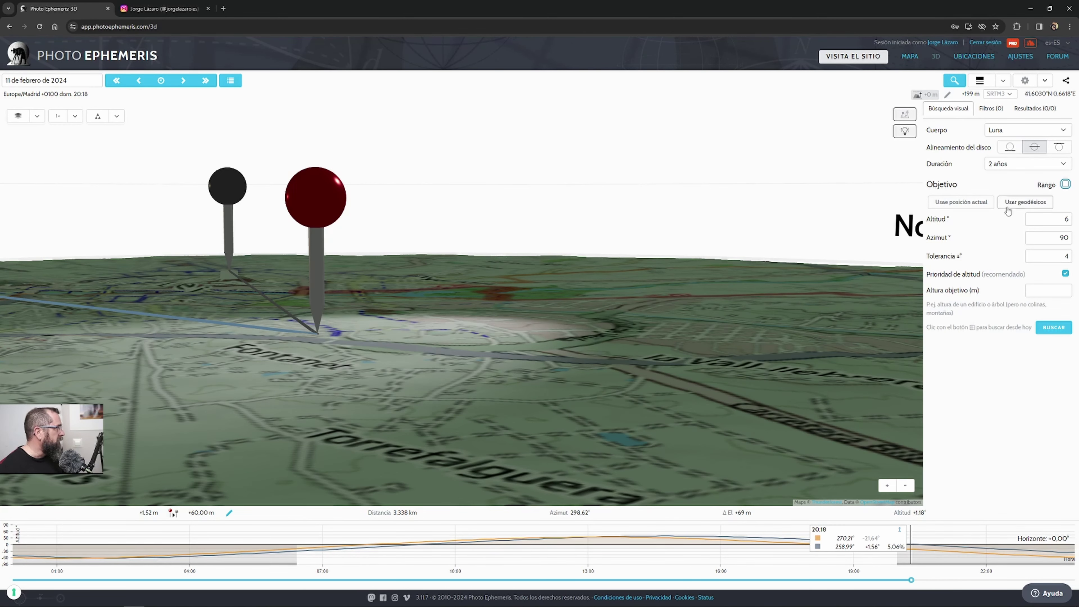
click(1025, 203)
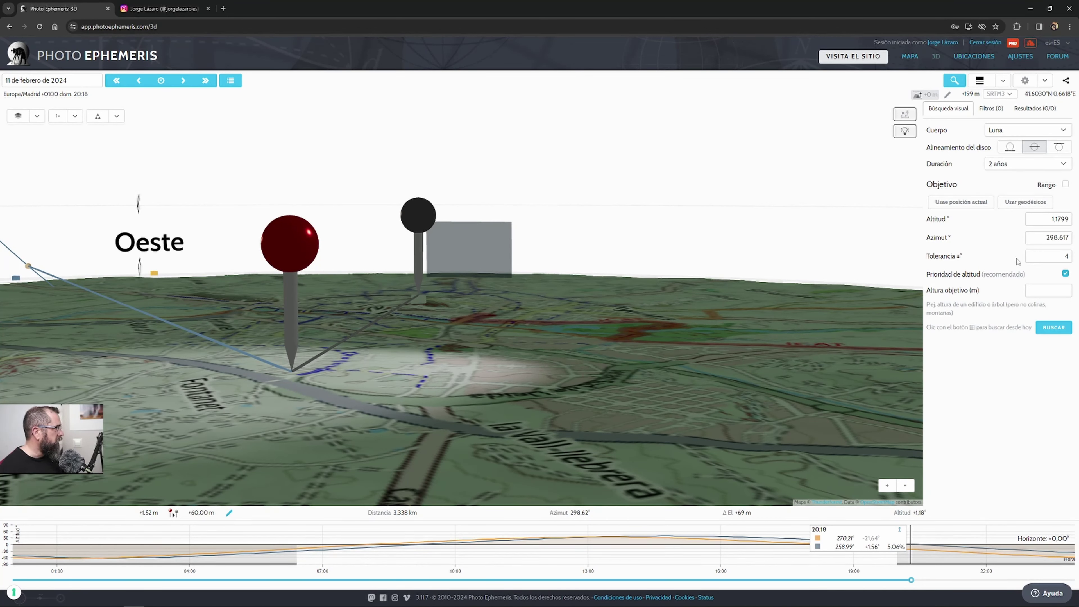
drag(1065, 256, 1075, 260)
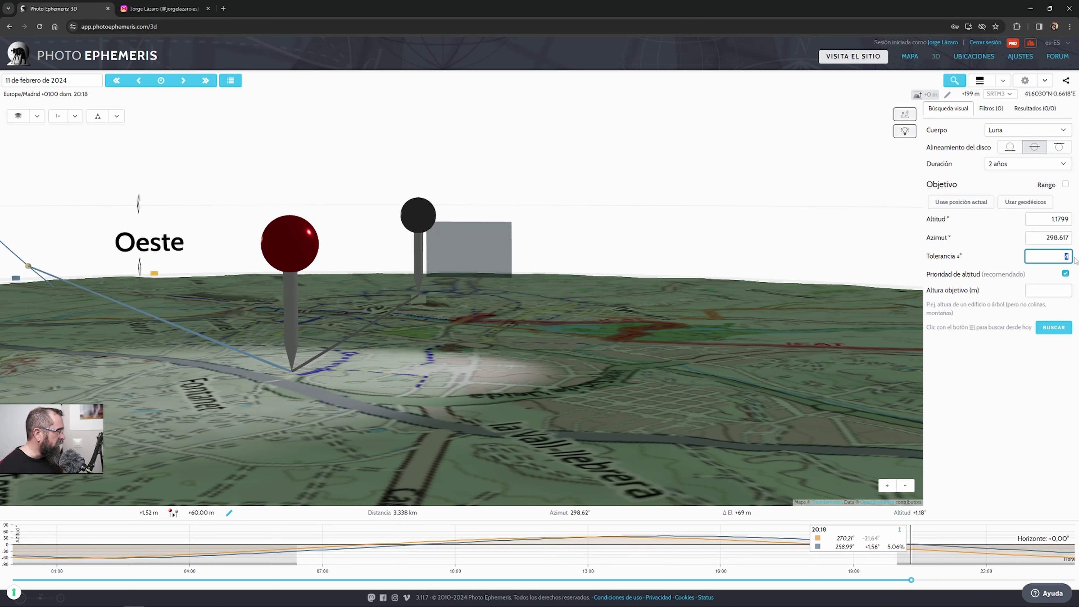
text(1)
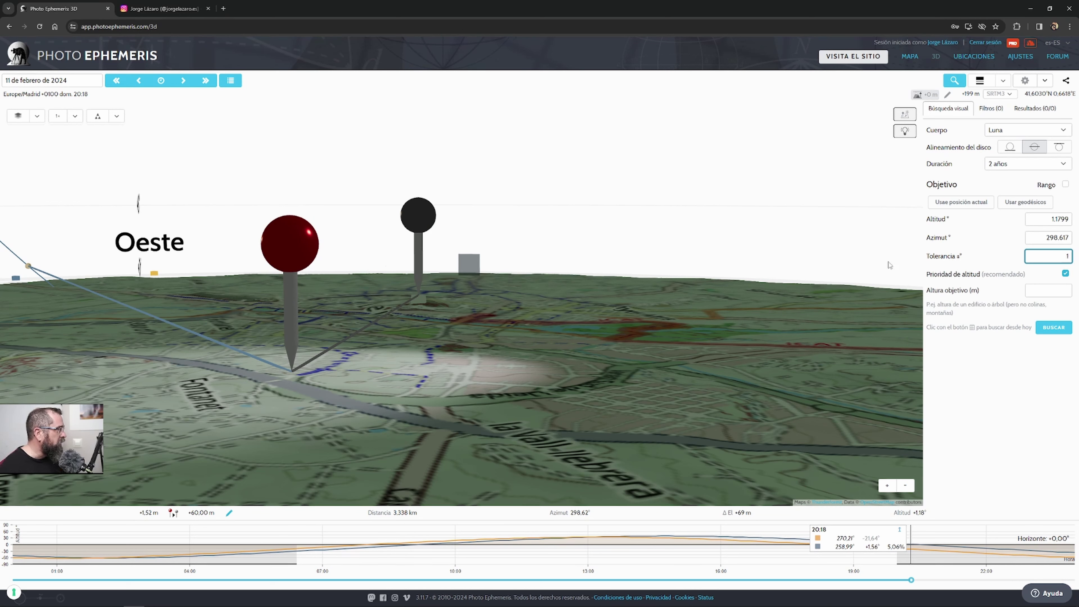
Check the target square beside the pins in 3D, run the visual search and open its results.
drag(674, 339, 690, 329)
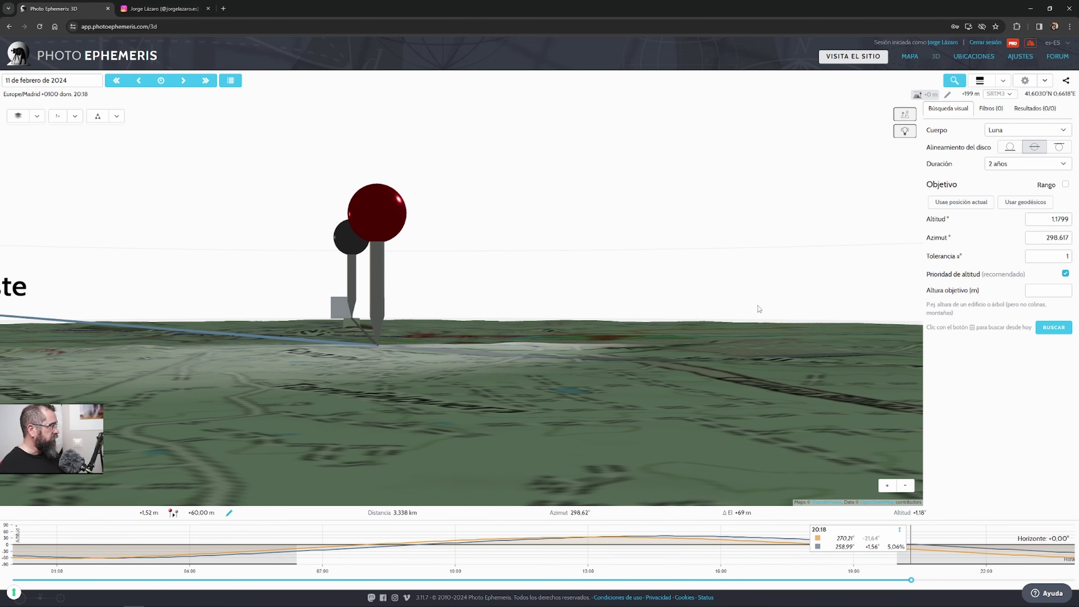
drag(758, 309, 632, 299)
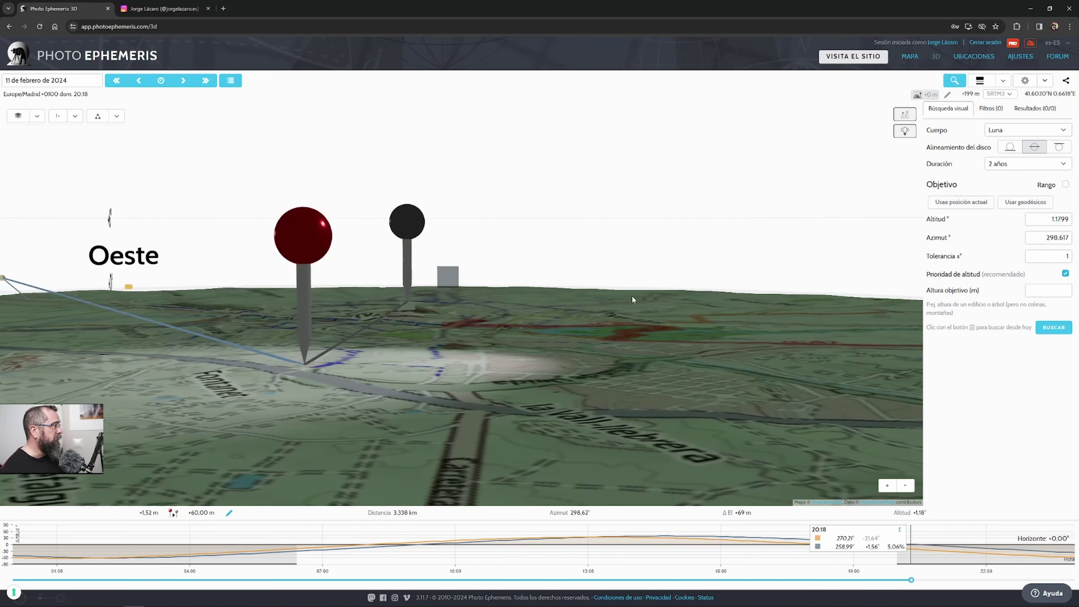
click(1057, 328)
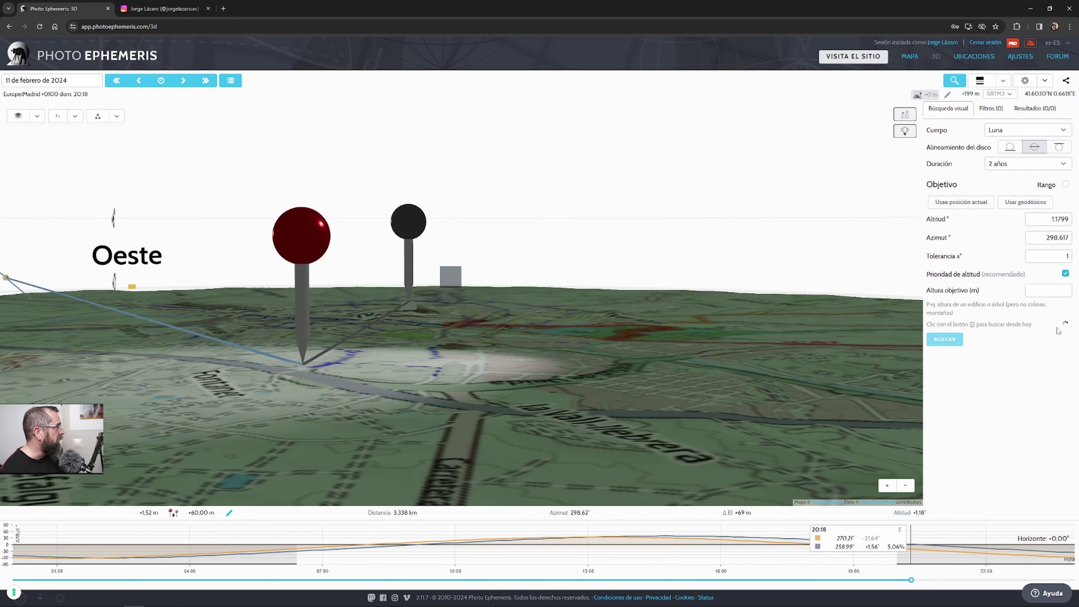
click(944, 111)
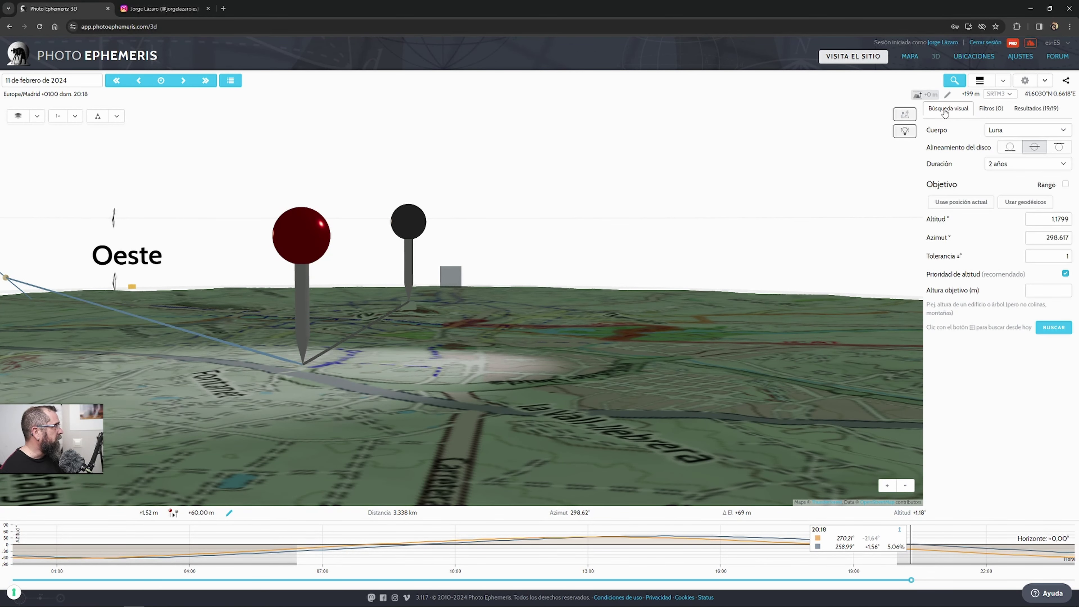
click(1039, 109)
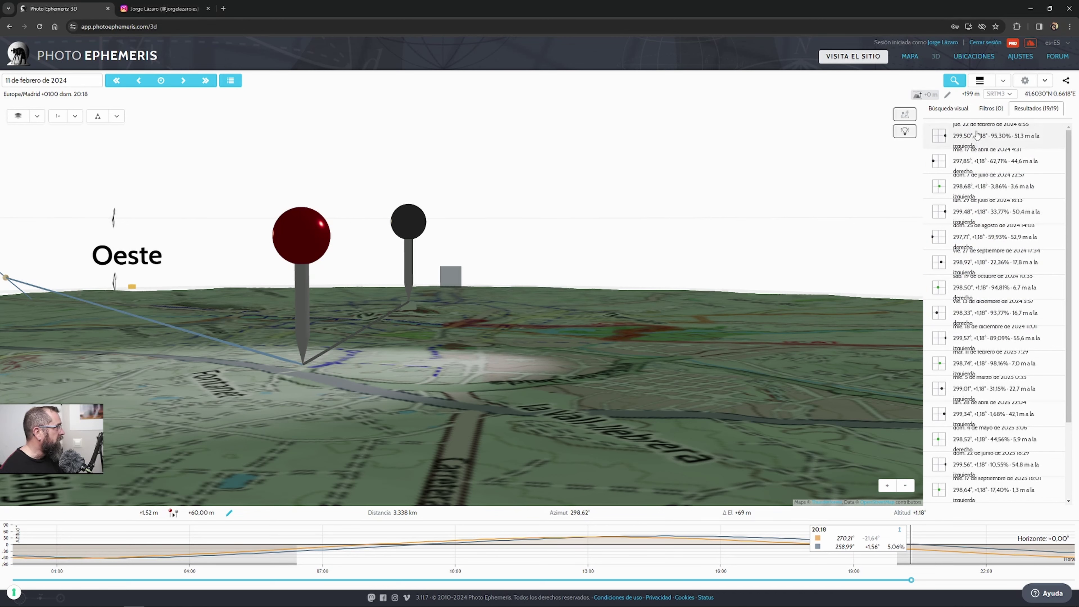
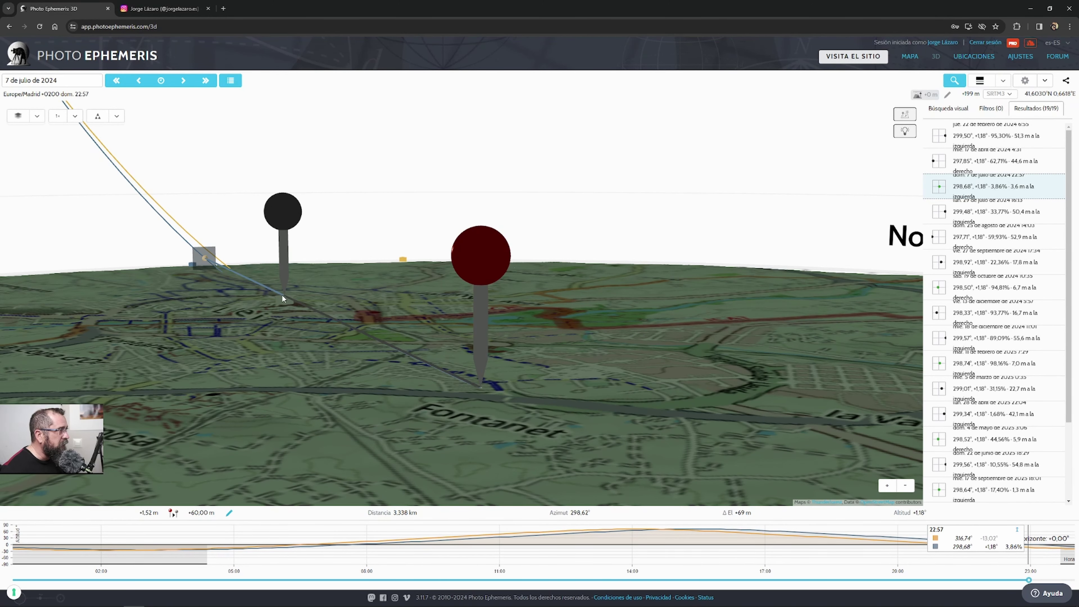
Examine the moon's path and position relative to the two pins in 3D for the 7 July 2024 result at 22:57.
drag(293, 304, 284, 302)
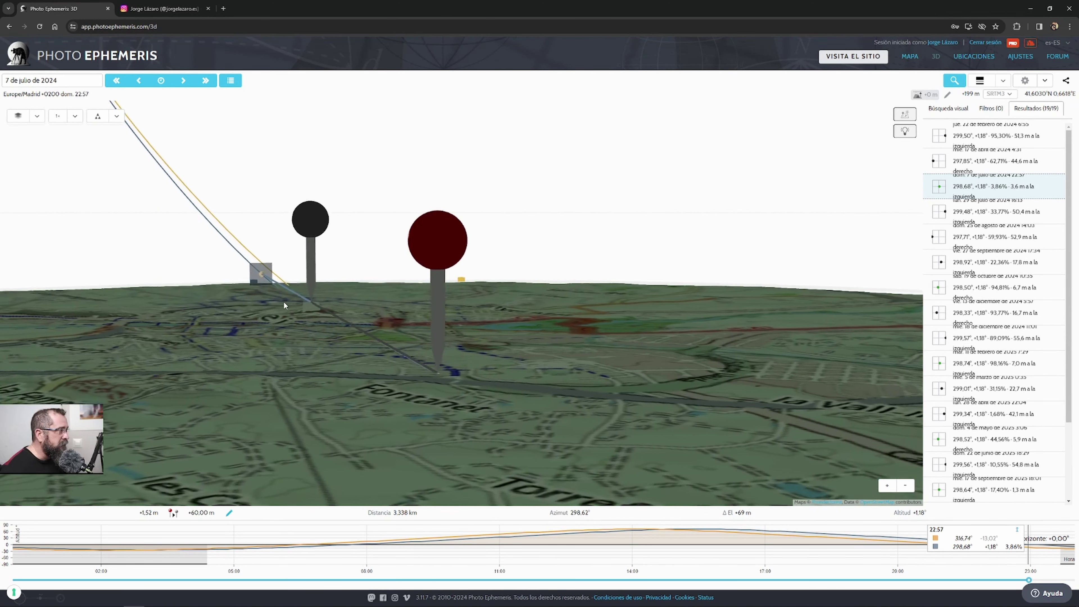
scroll(283, 301, down, 5)
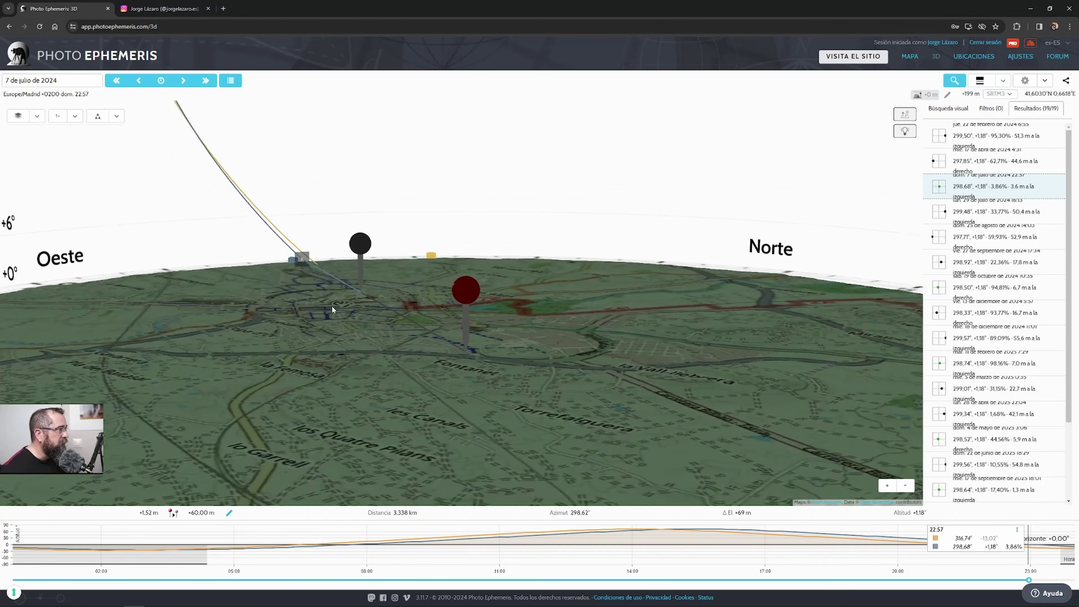
drag(357, 324, 436, 339)
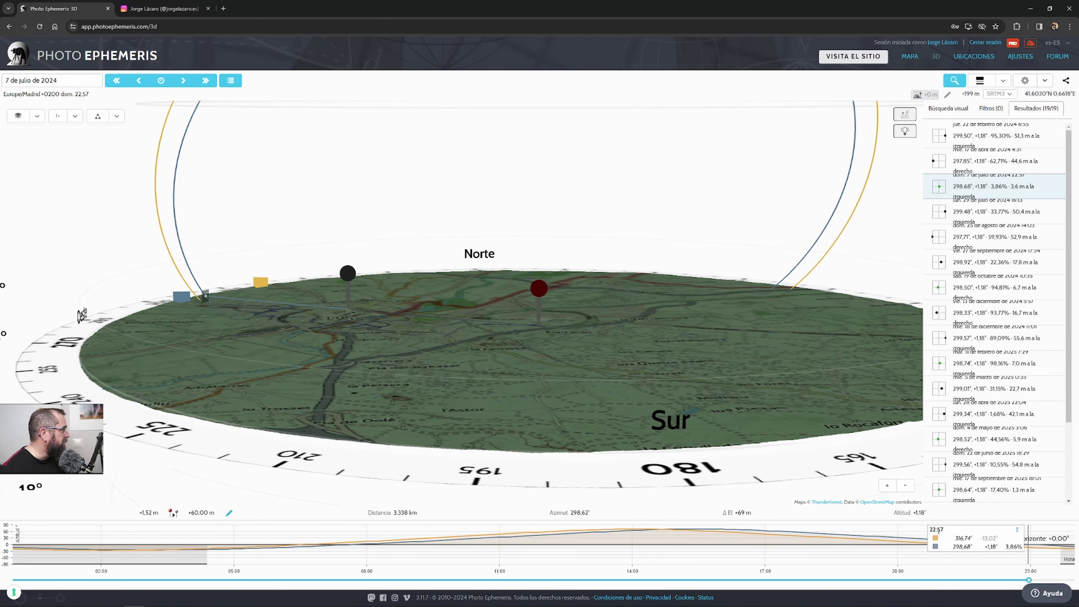
drag(568, 431, 421, 397)
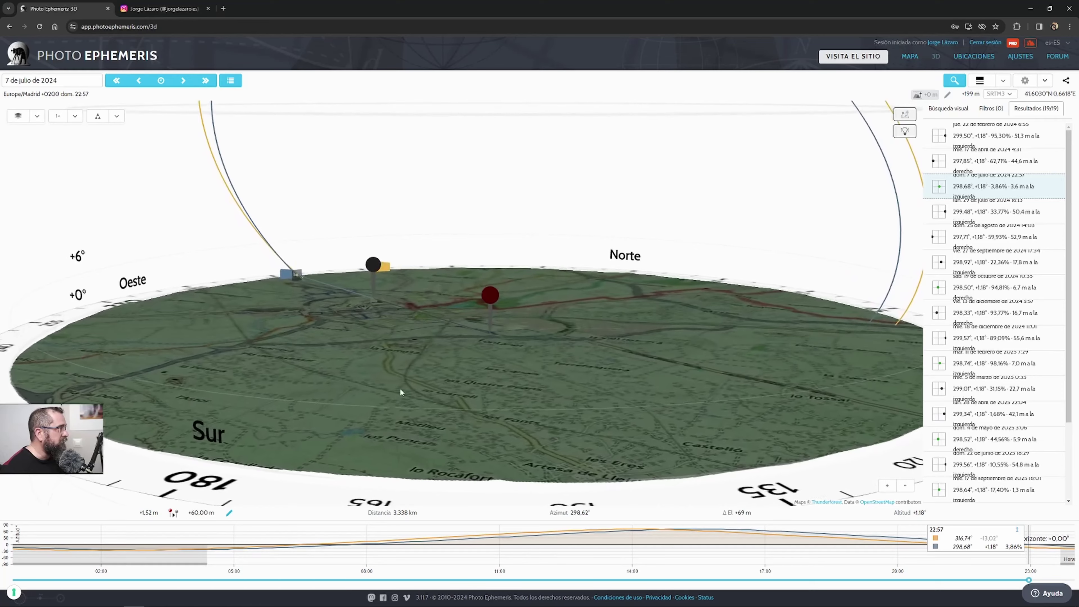
Return to the 2D map for 7 July 2024 and move the time back to 22:53.
click(913, 58)
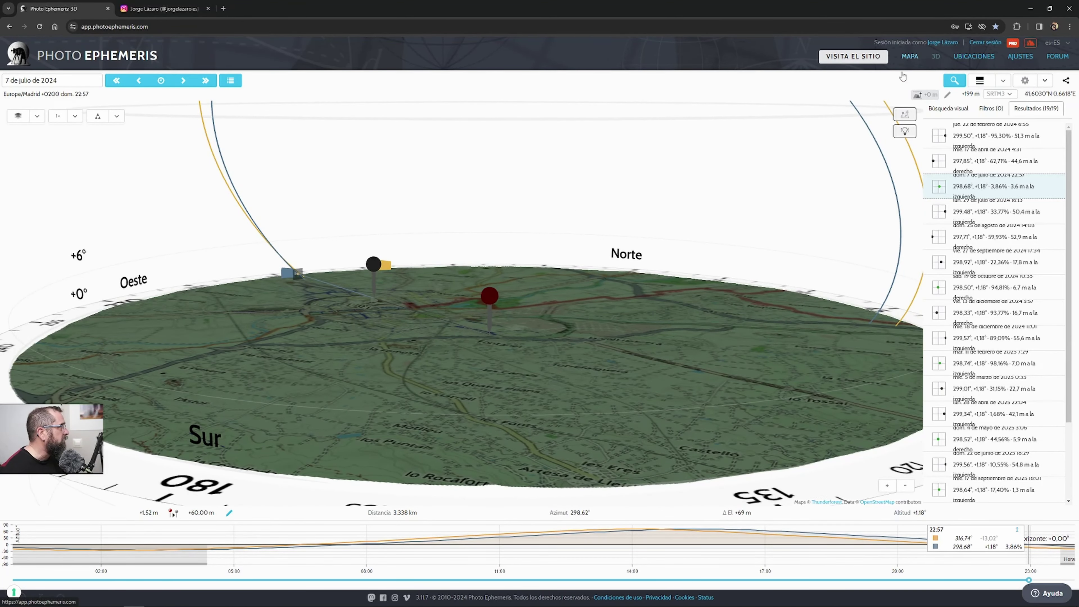
scroll(587, 315, down, 2)
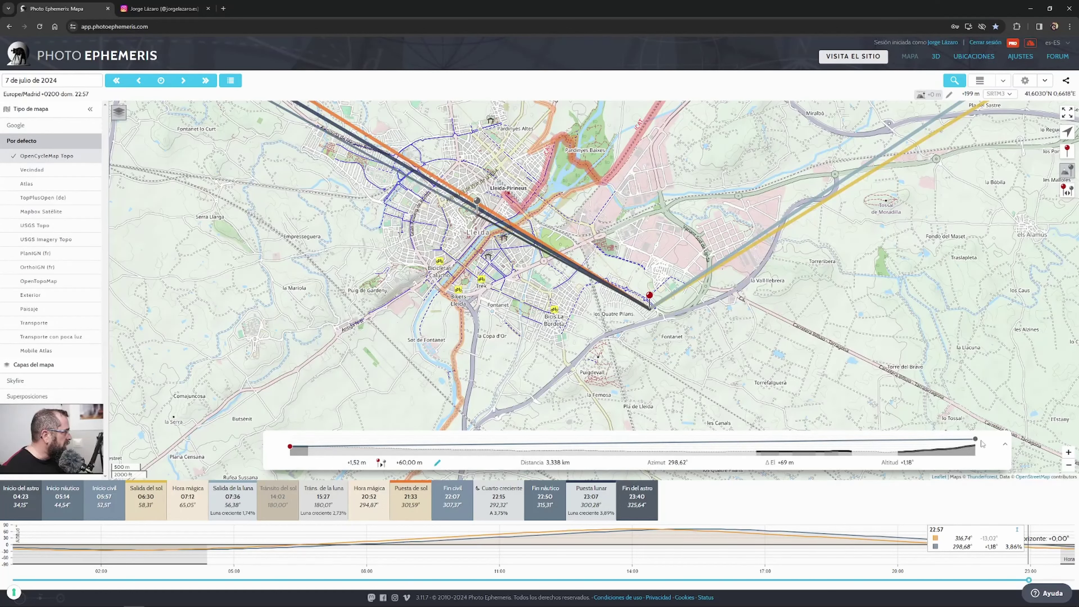
click(1026, 578)
drag(1026, 578, 1025, 579)
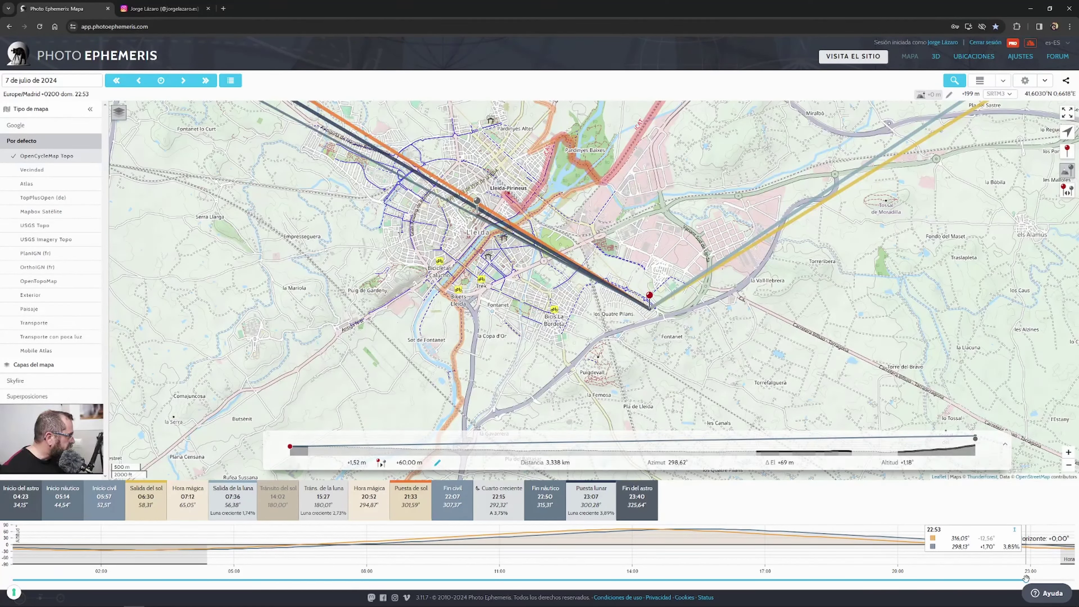
Expand the elevation profile between the two pins and set the time to 22:55.
click(1007, 447)
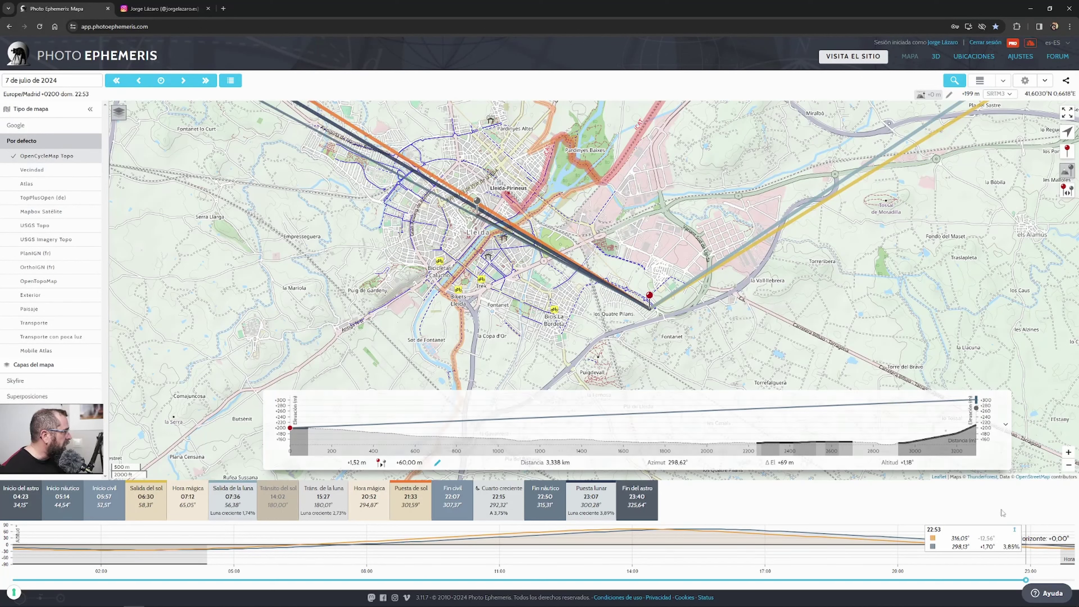
drag(1026, 578, 1027, 565)
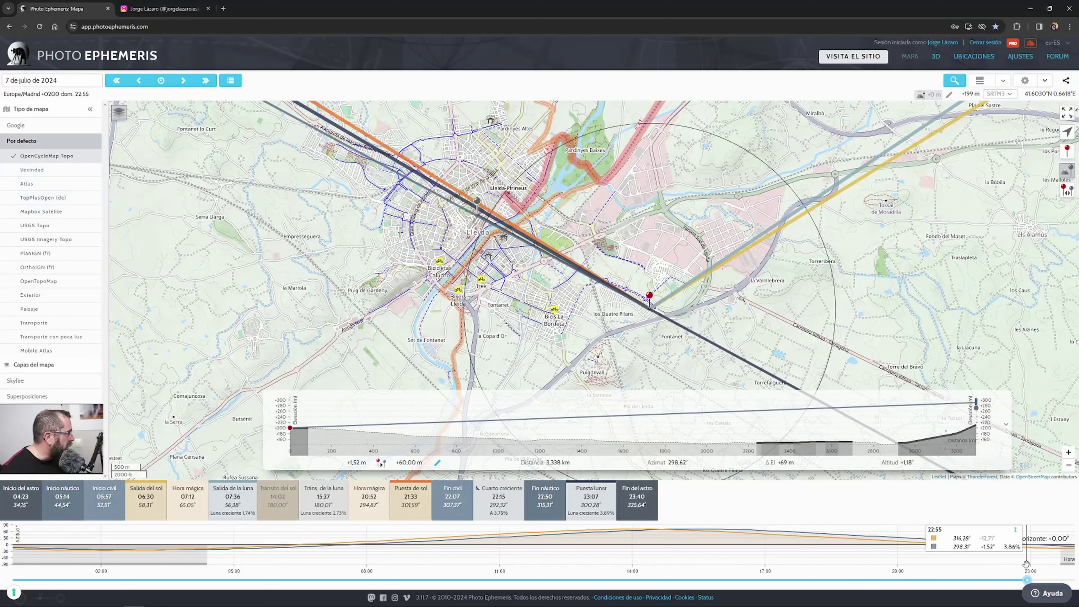
mouse_move(589, 438)
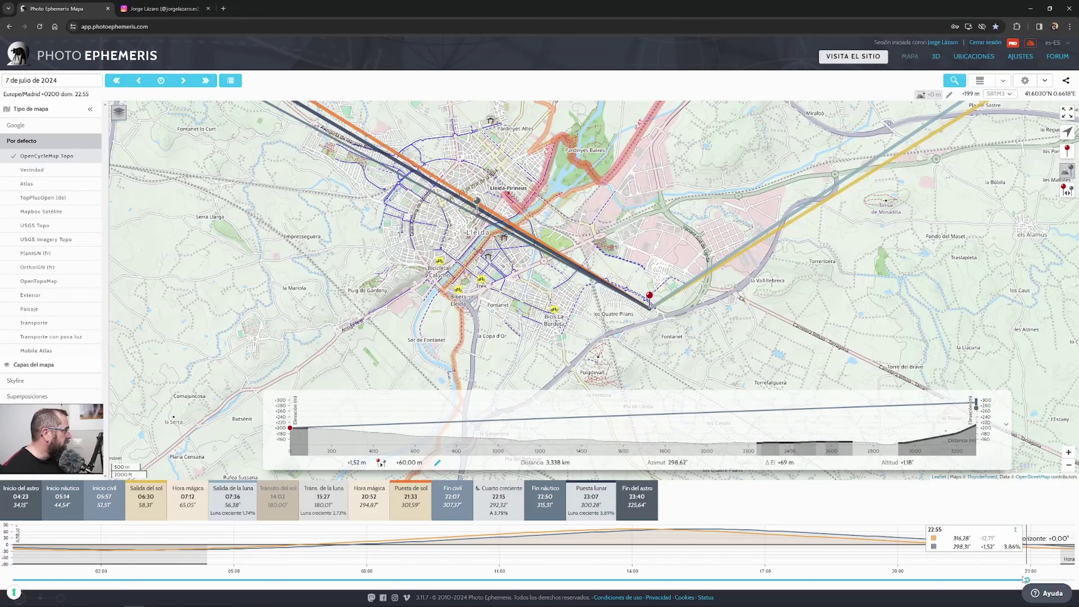
drag(1027, 577, 1026, 576)
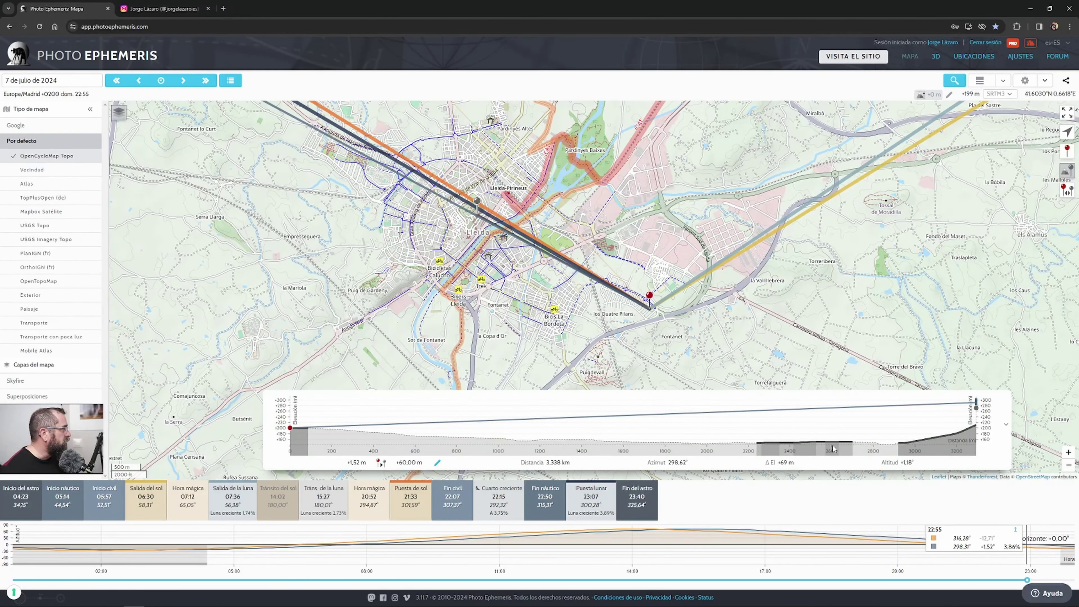
Examine the moon line against the line between the pins on the map, from the Seu Vella hill to the red pin.
scroll(523, 302, up, 3)
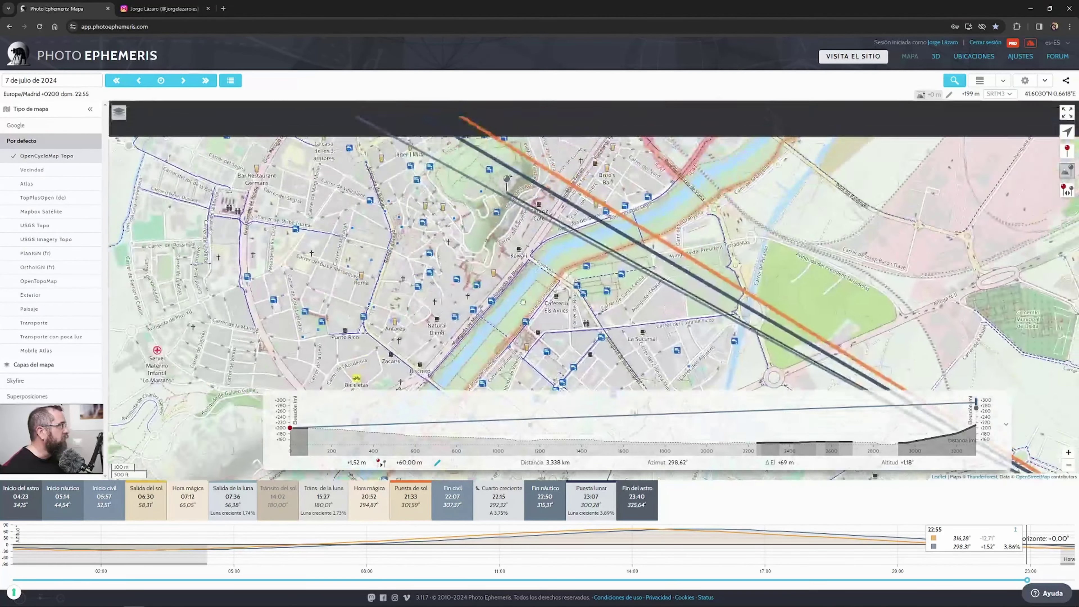
drag(523, 302, 488, 347)
drag(790, 398, 624, 300)
scroll(645, 296, down, 3)
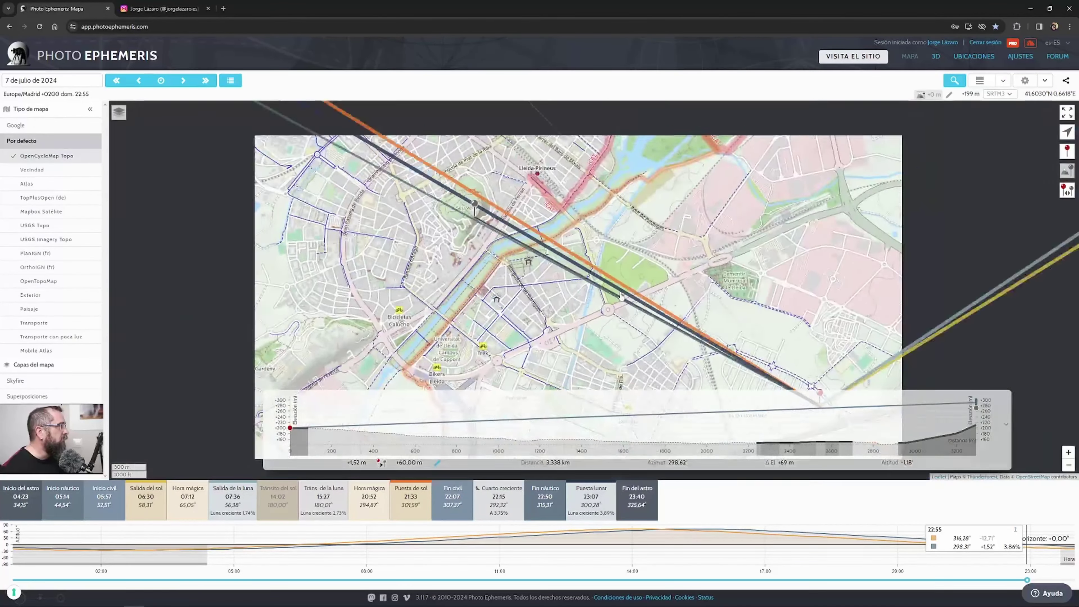
scroll(497, 253, up, 1)
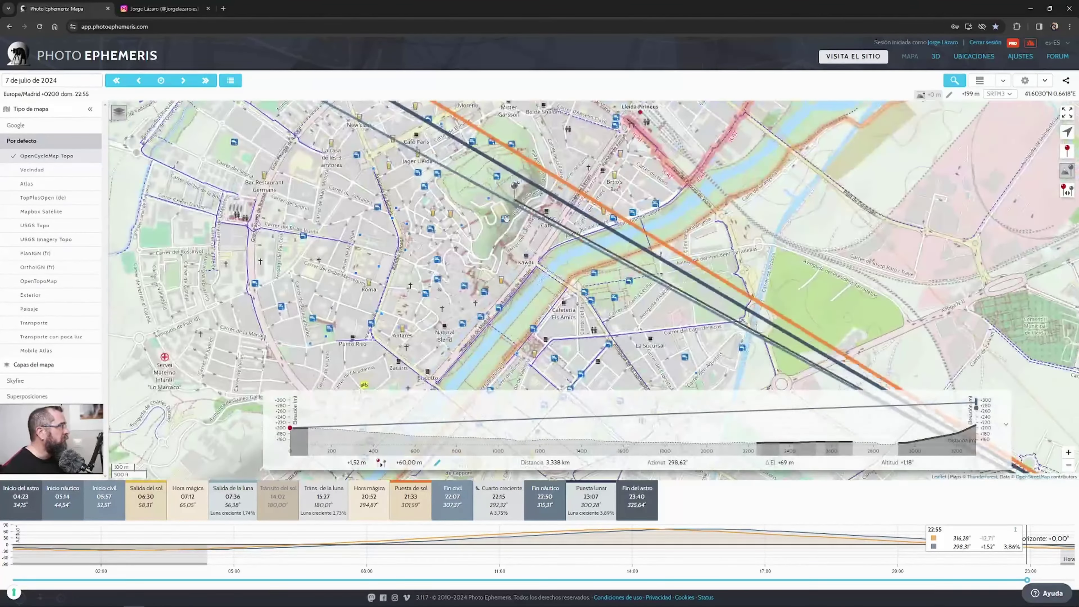
scroll(532, 196, up, 2)
drag(515, 276, 444, 255)
scroll(556, 277, down, 2)
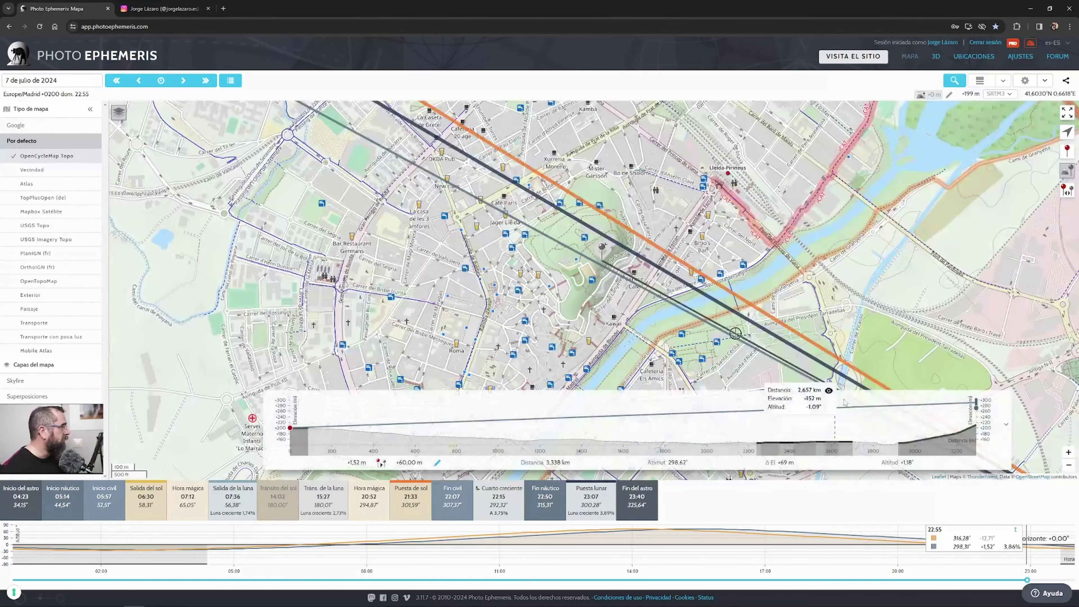
scroll(690, 310, up, 3)
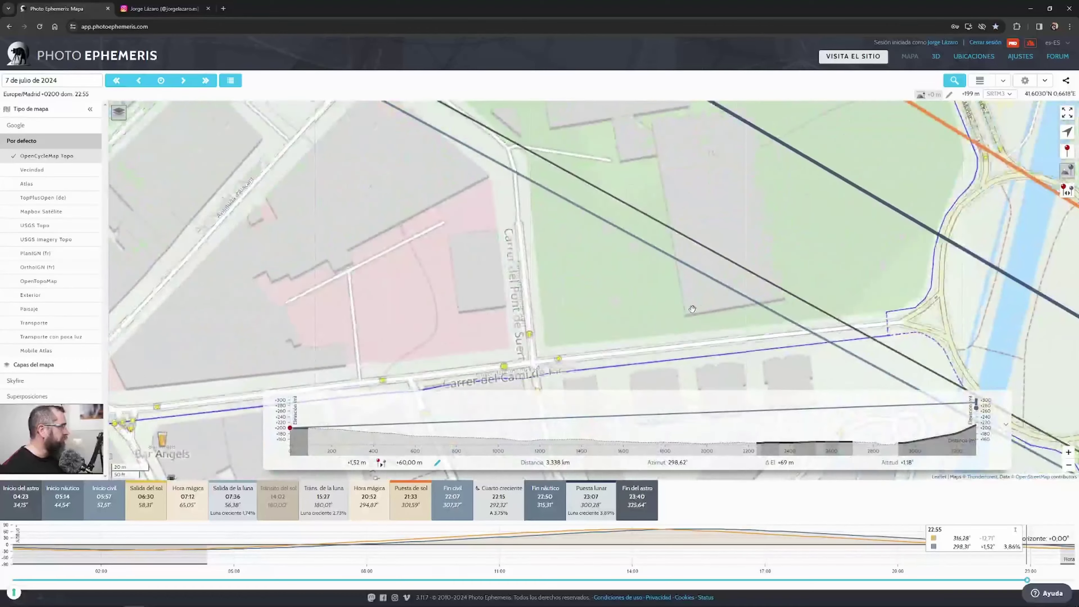
scroll(691, 309, down, 2)
scroll(691, 310, down, 2)
scroll(564, 292, up, 4)
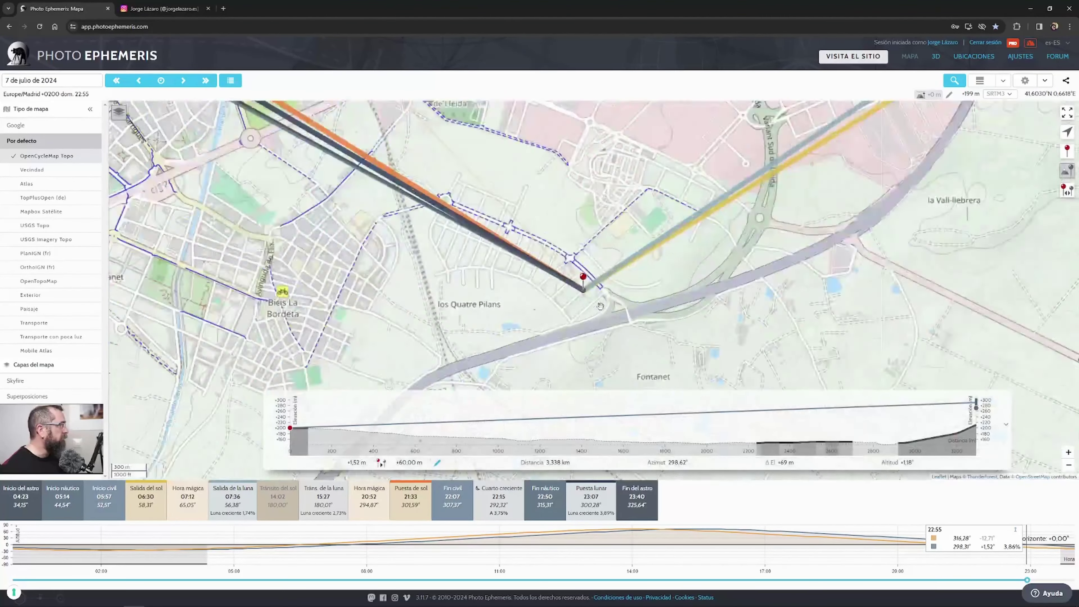
scroll(565, 293, up, 3)
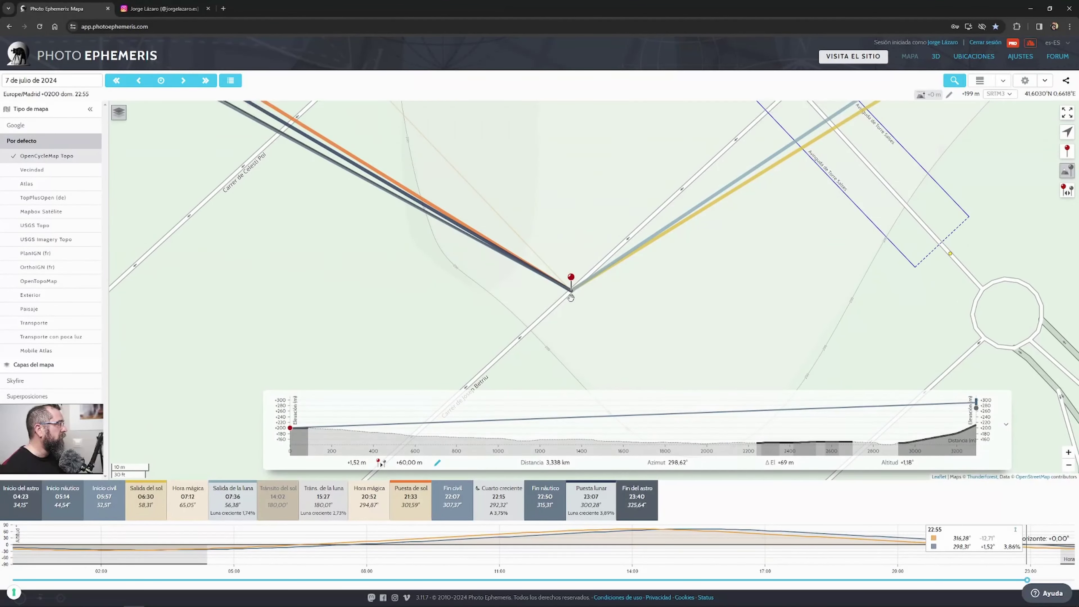
Swap the pins, set the time to 22:57, shift the shooting position slightly southwest along the road and swap the pins back.
click(1068, 191)
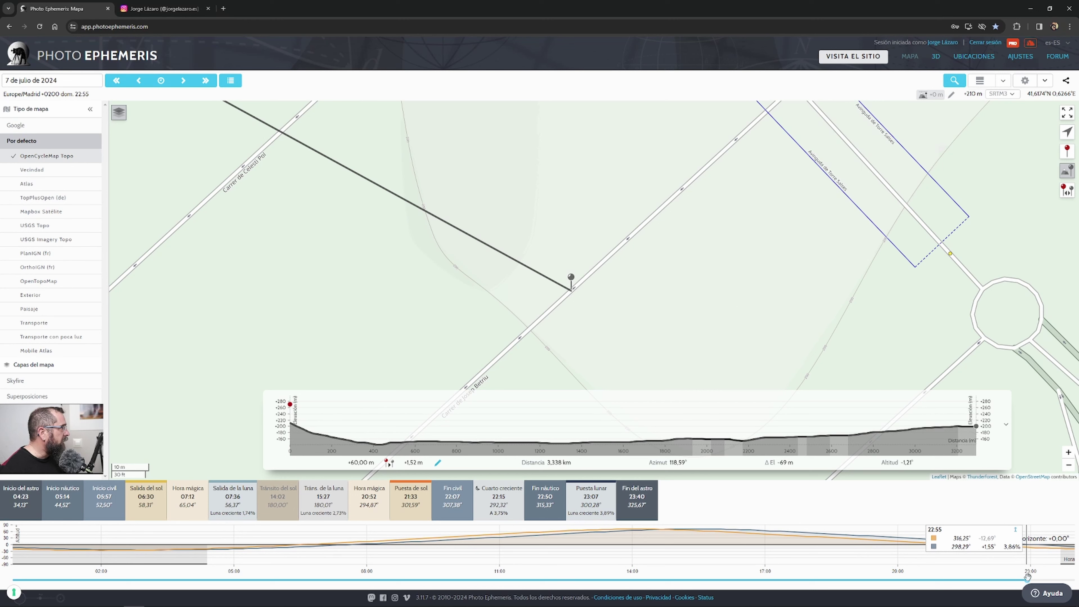
click(1028, 580)
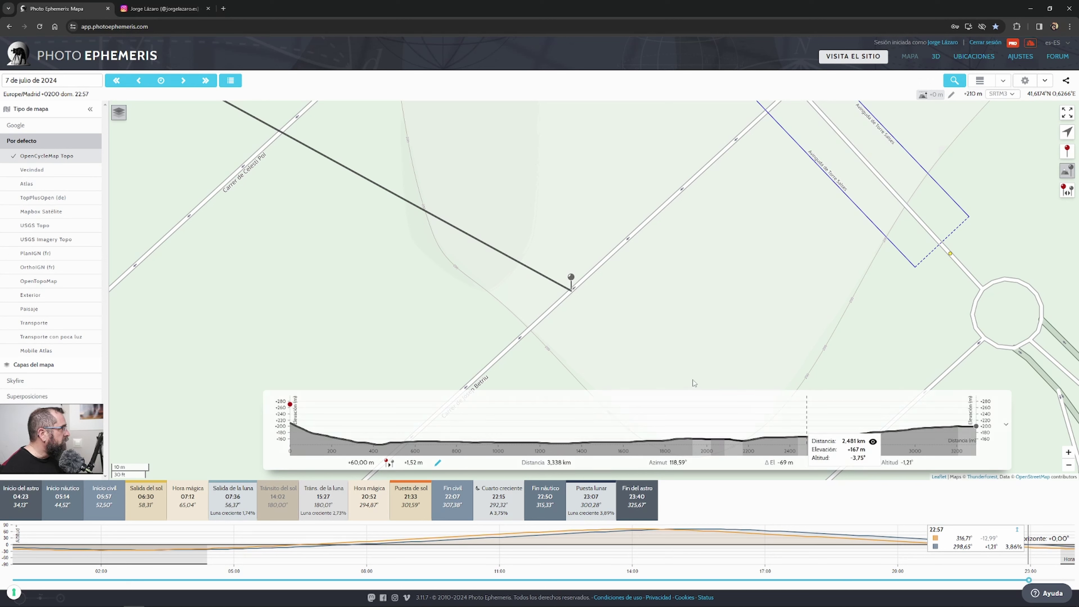
drag(571, 277, 560, 287)
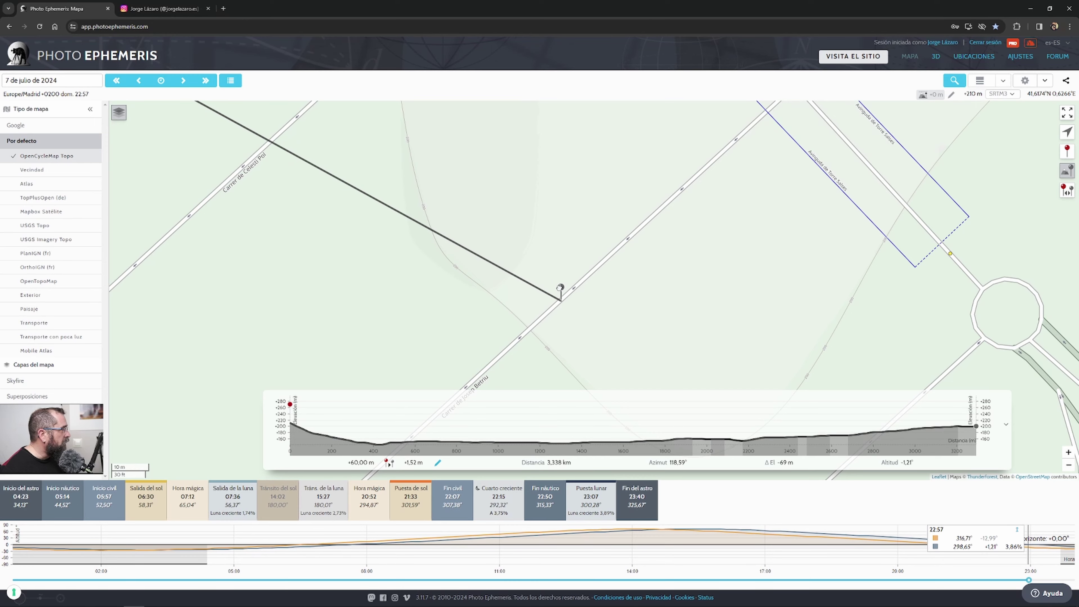
click(1067, 191)
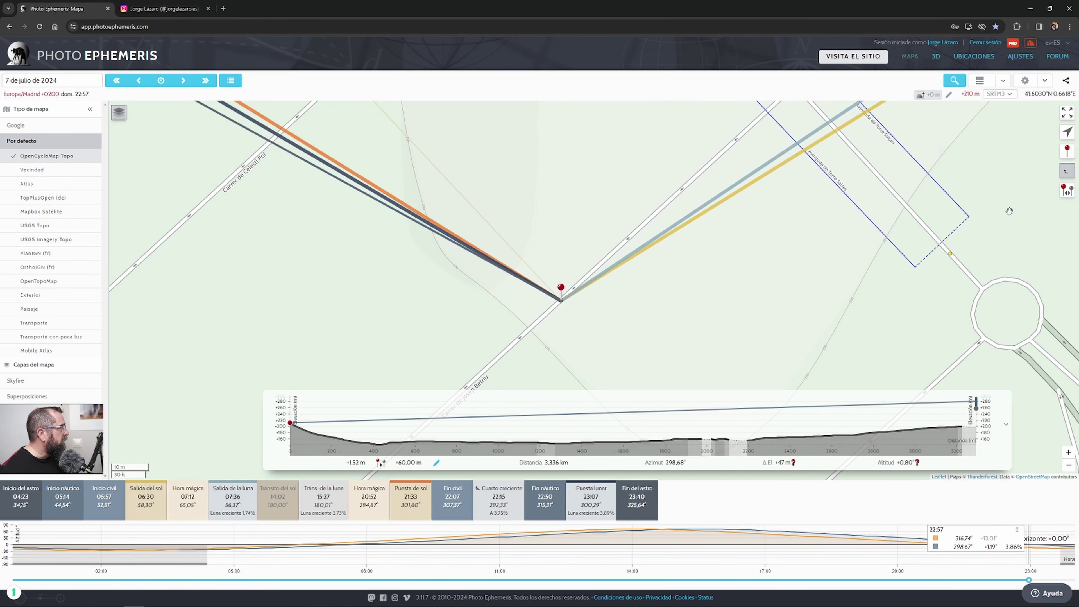
scroll(509, 291, down, 3)
drag(418, 268, 680, 425)
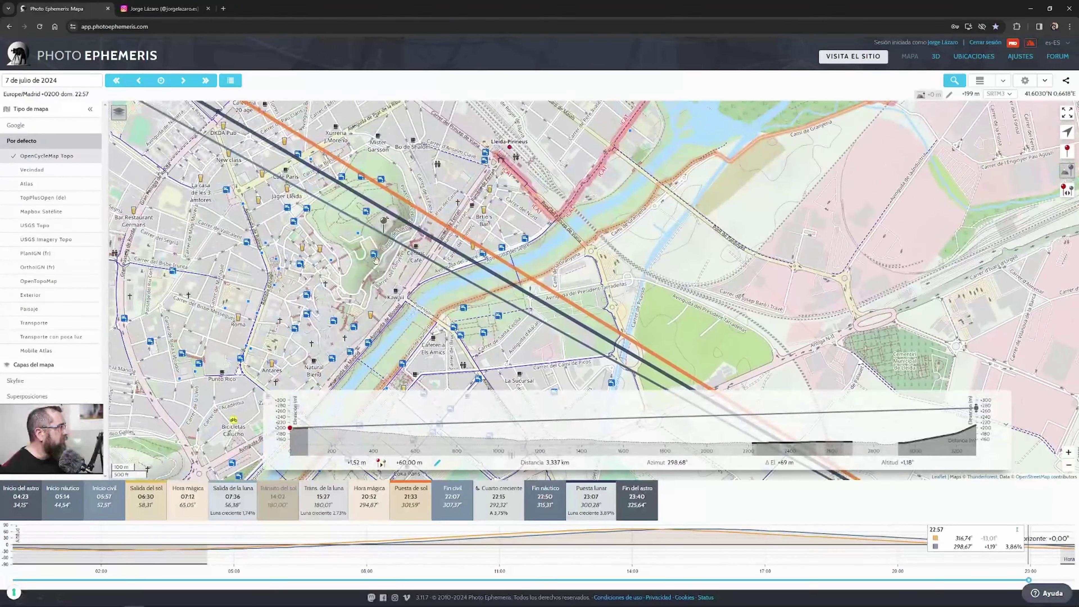
Examine the moon line at 22:57 against the pin on the Seu Vella and along its path across the city.
scroll(467, 295, up, 3)
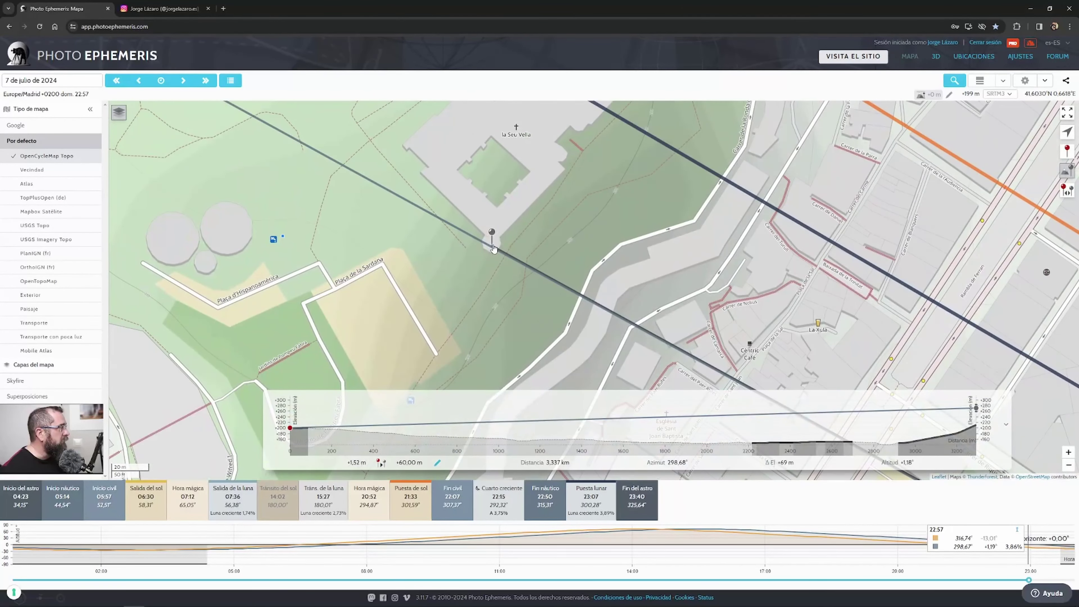
scroll(492, 290, down, 2)
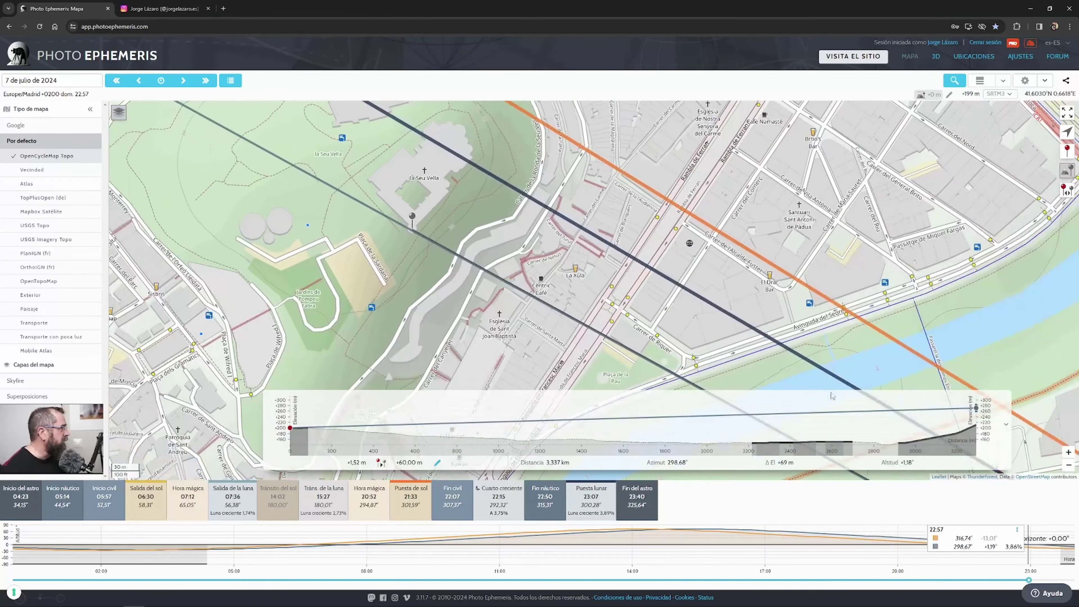
drag(467, 259, 373, 191)
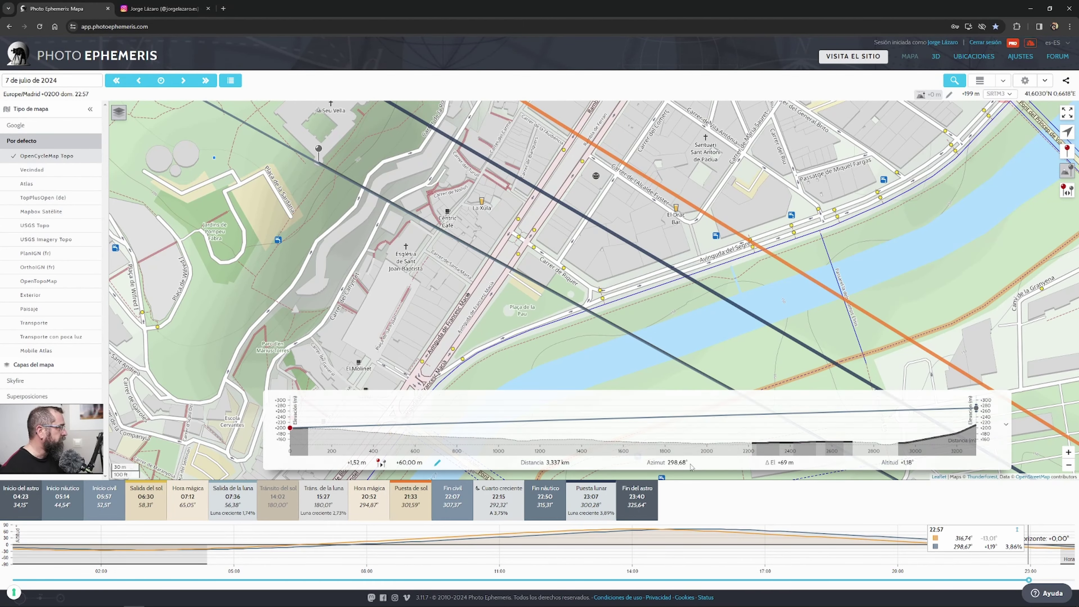
scroll(406, 257, down, 2)
scroll(467, 297, down, 4)
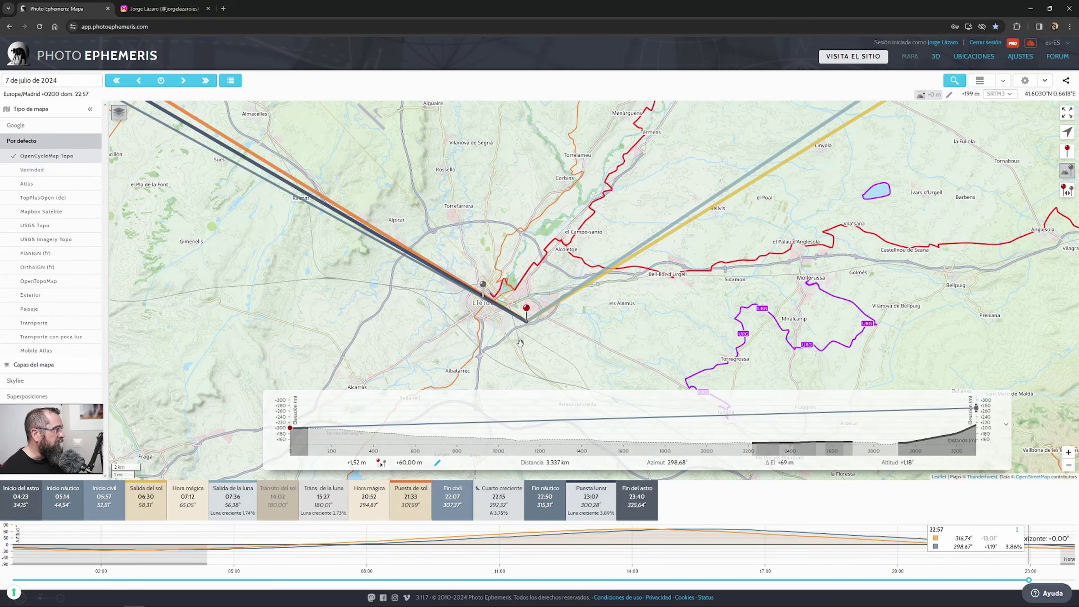
Hide the grey secondary pin and its elevation profile, keeping only the red pin on the map.
scroll(521, 342, up, 2)
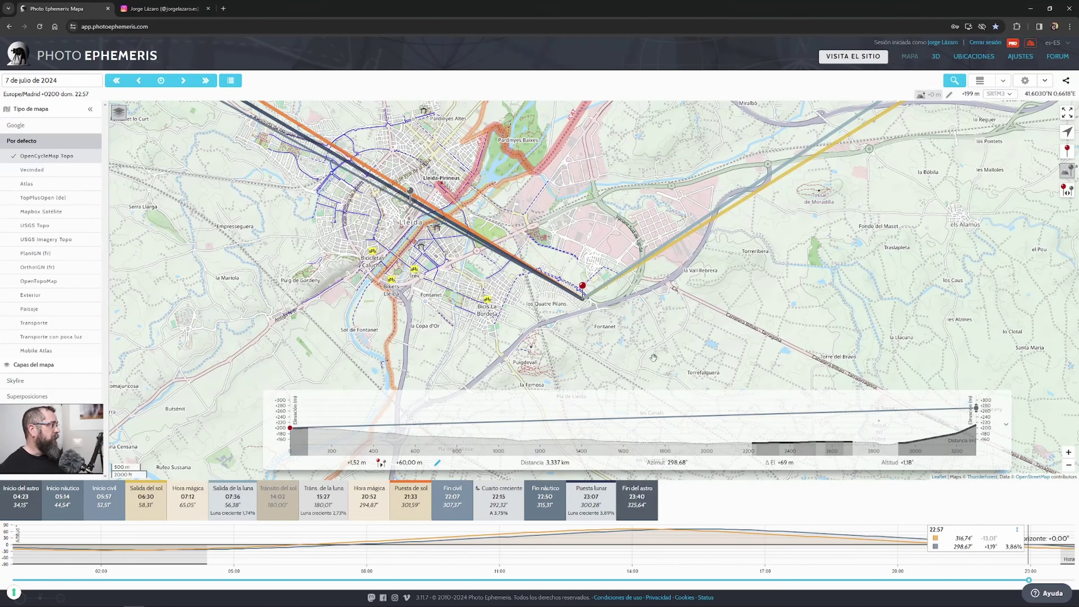
scroll(473, 300, down, 3)
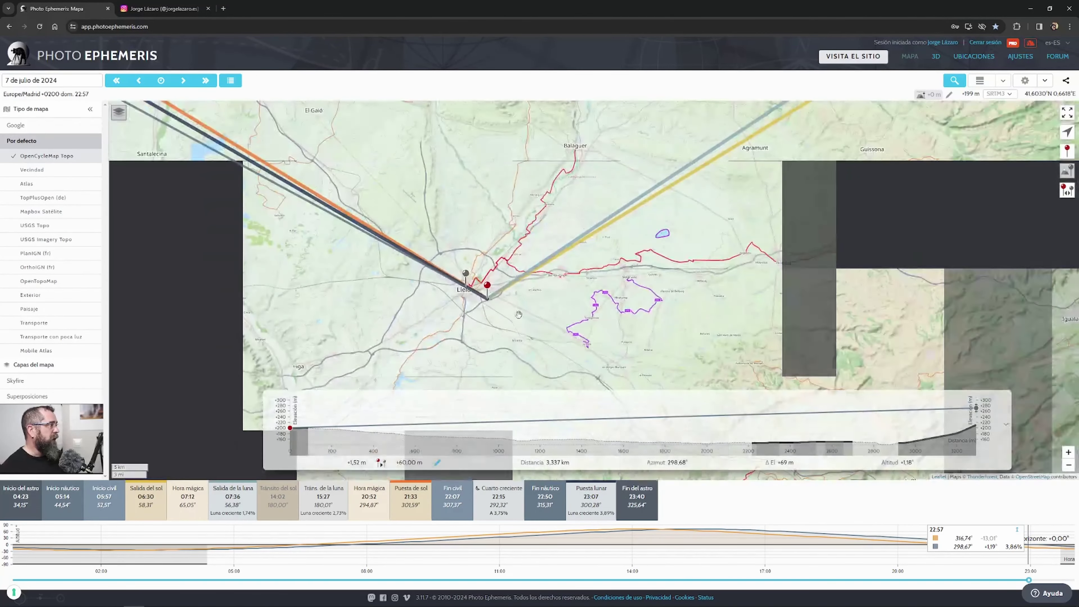
scroll(518, 314, down, 2)
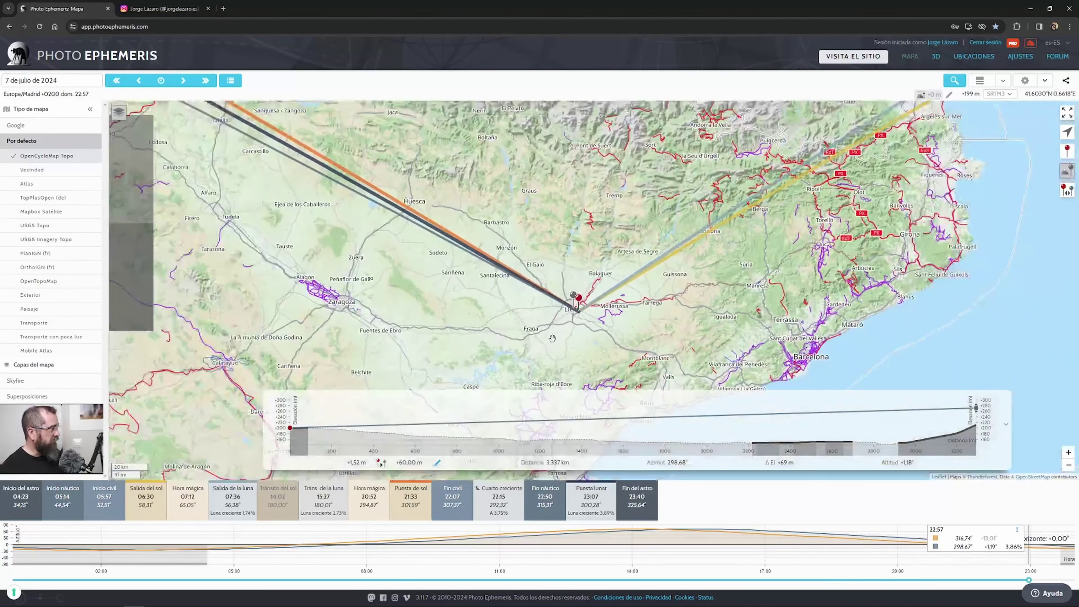
scroll(552, 338, down, 1)
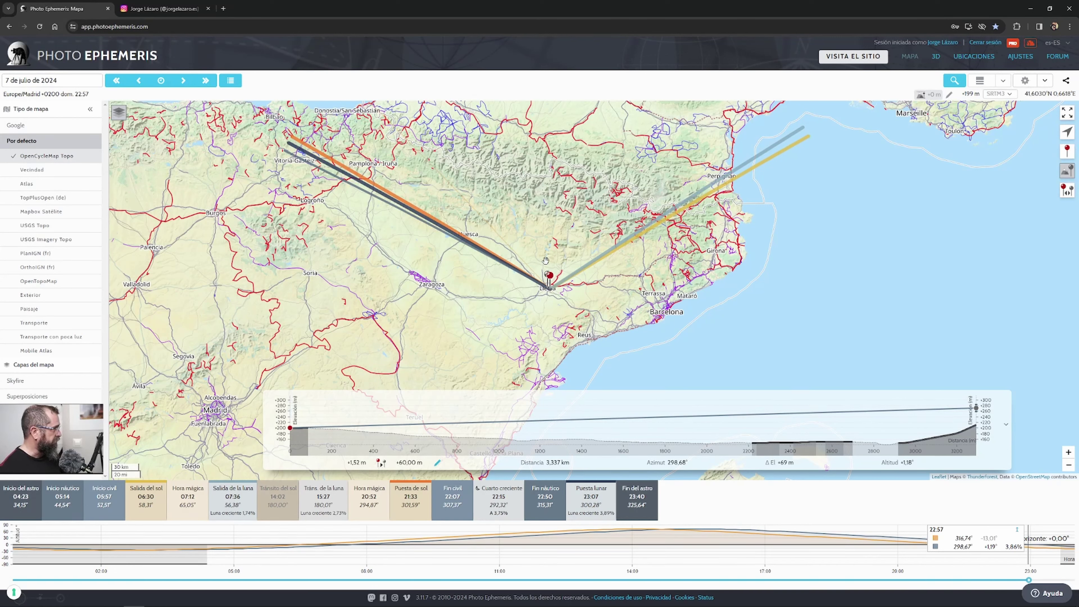
drag(509, 301, 425, 271)
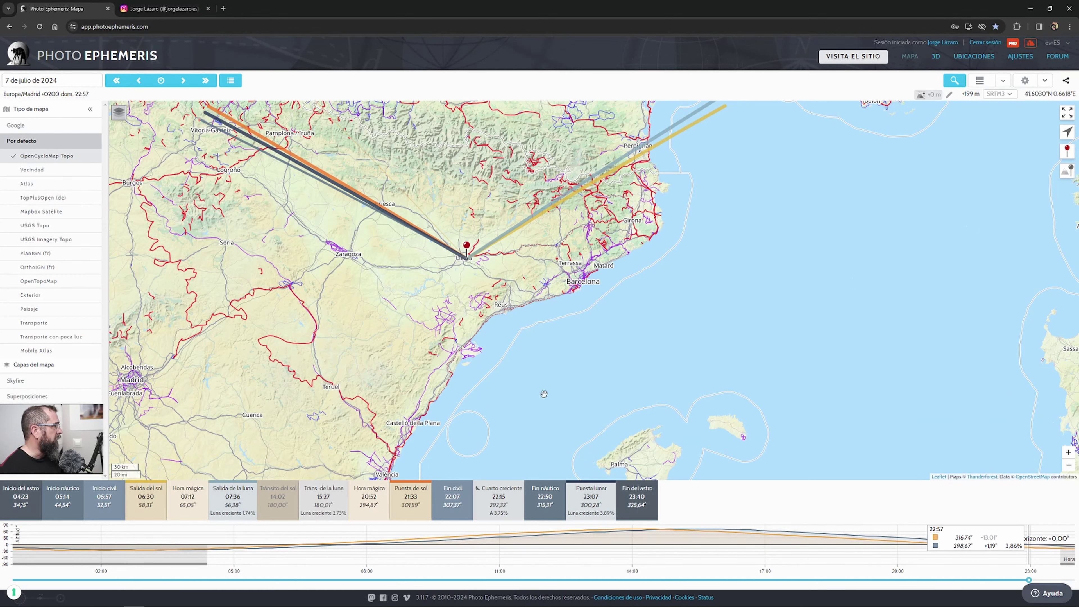
scroll(417, 306, up, 1)
scroll(418, 306, down, 1)
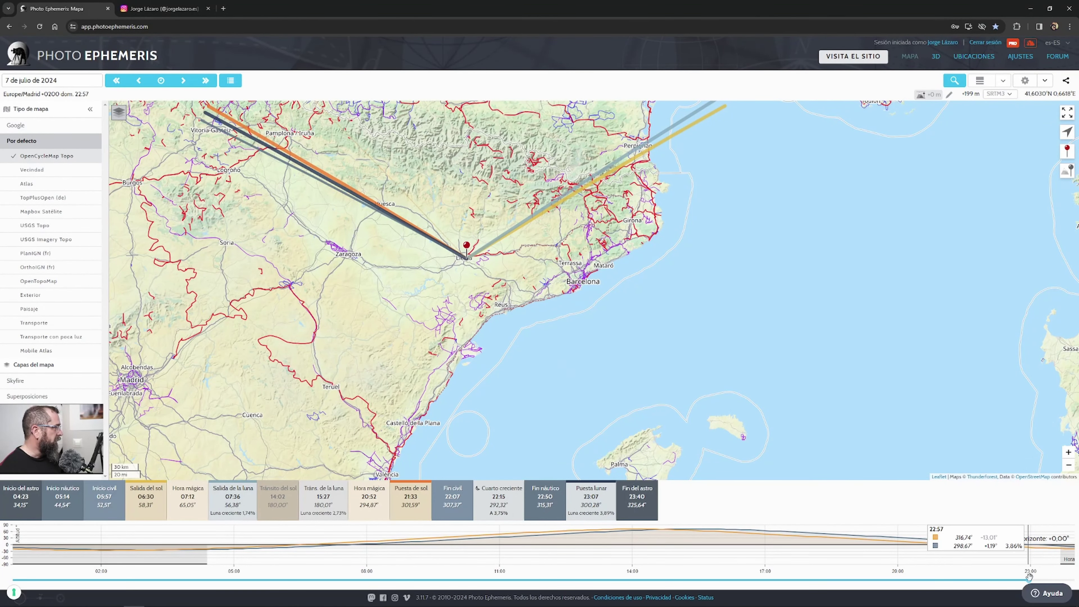
Reset the date to 11 February 2024, set the time to 14:50 and open the Sol, Luna and Vía Láctea display options.
drag(1029, 580, 799, 587)
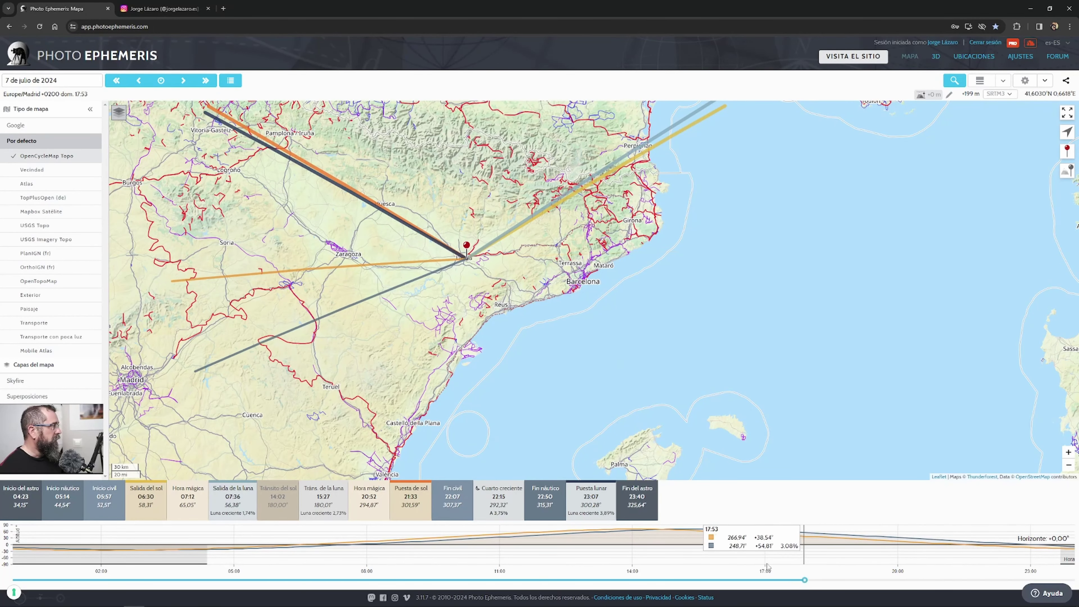
click(161, 81)
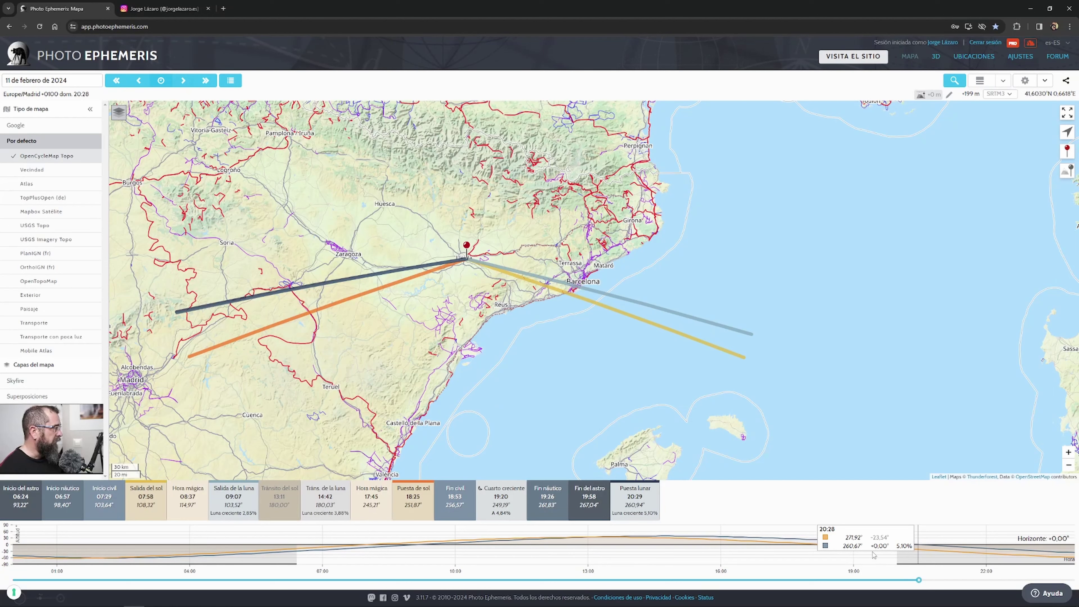
drag(918, 578, 669, 579)
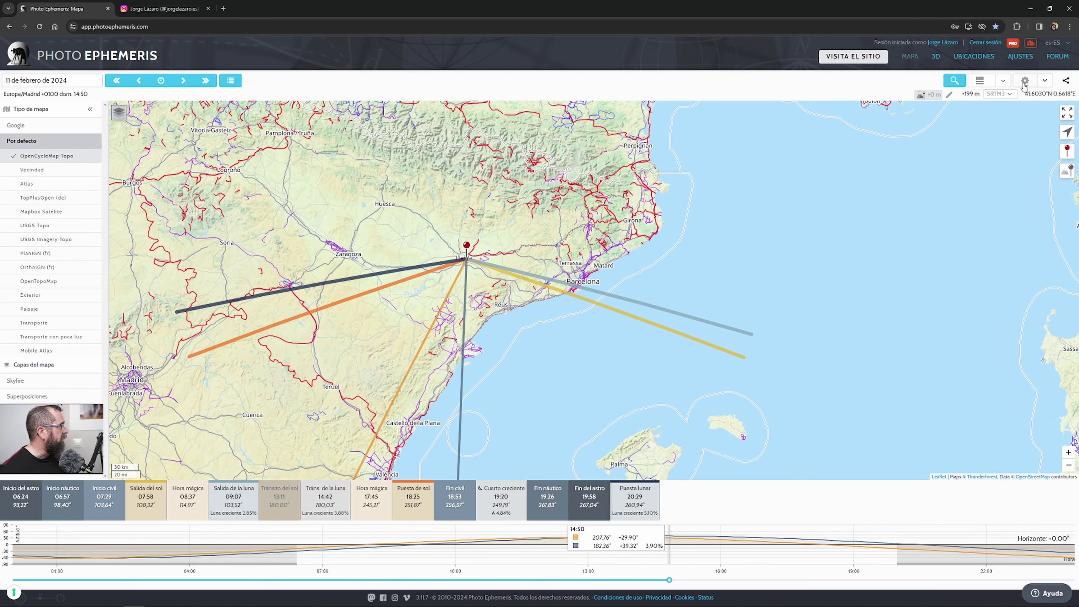
click(1045, 85)
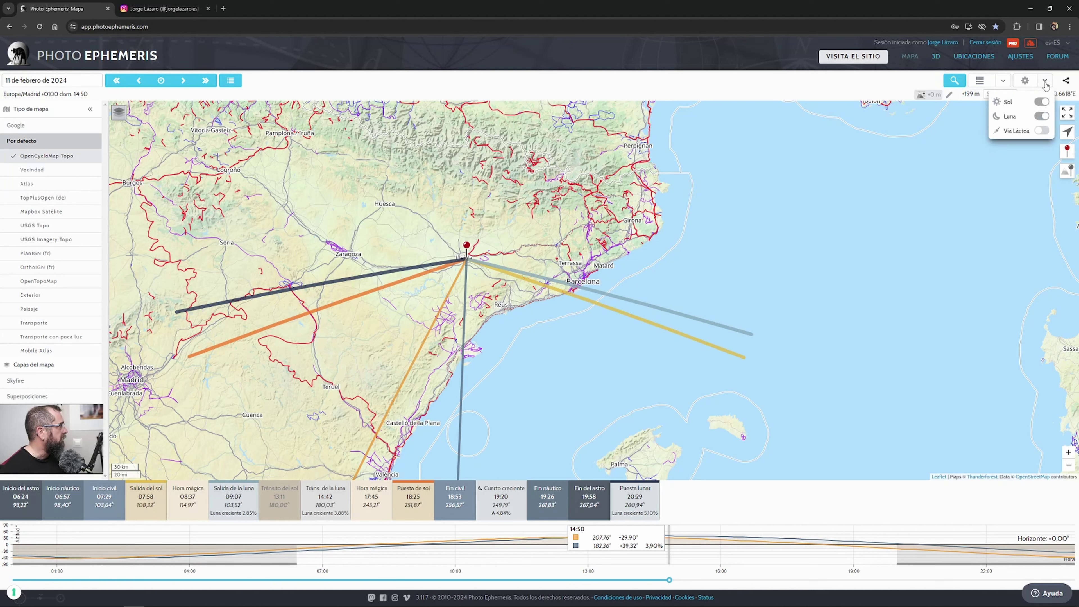
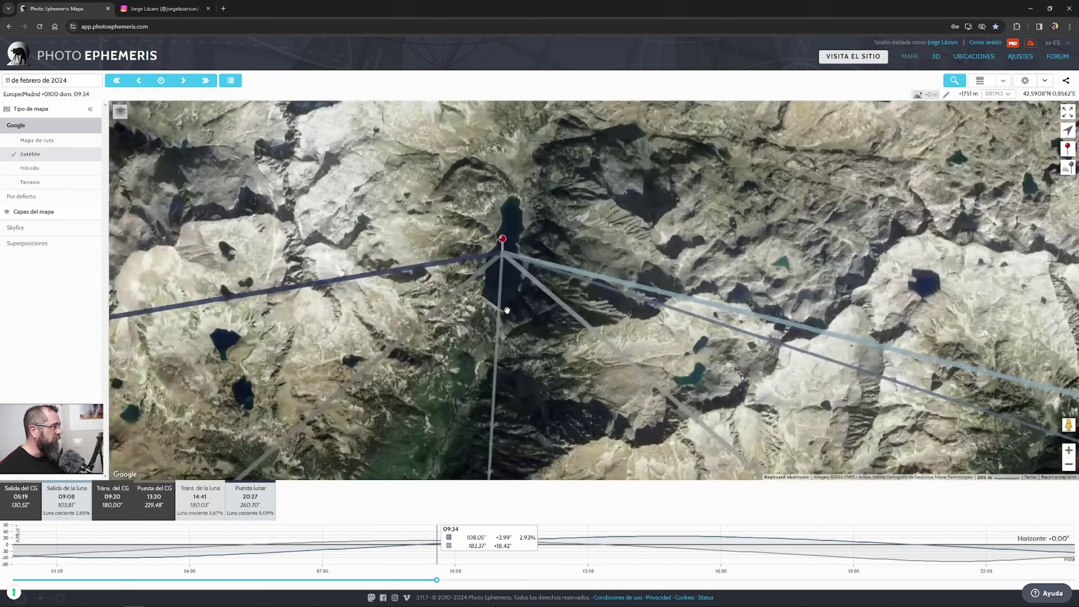
Open a Street View panorama just north of the mountain lake on the satellite map.
scroll(507, 310, down, 2)
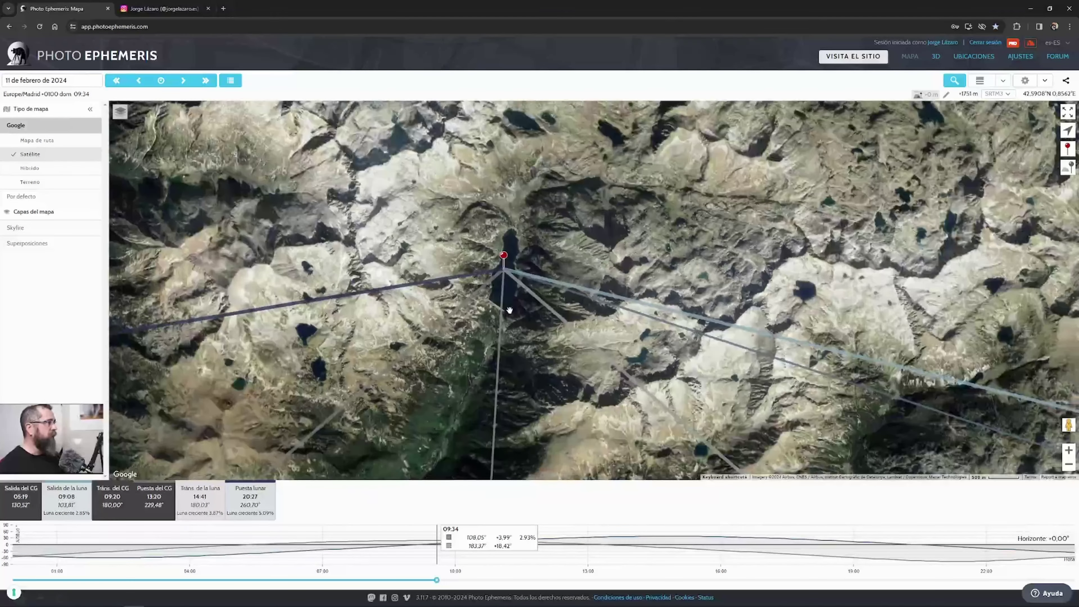
scroll(510, 310, up, 2)
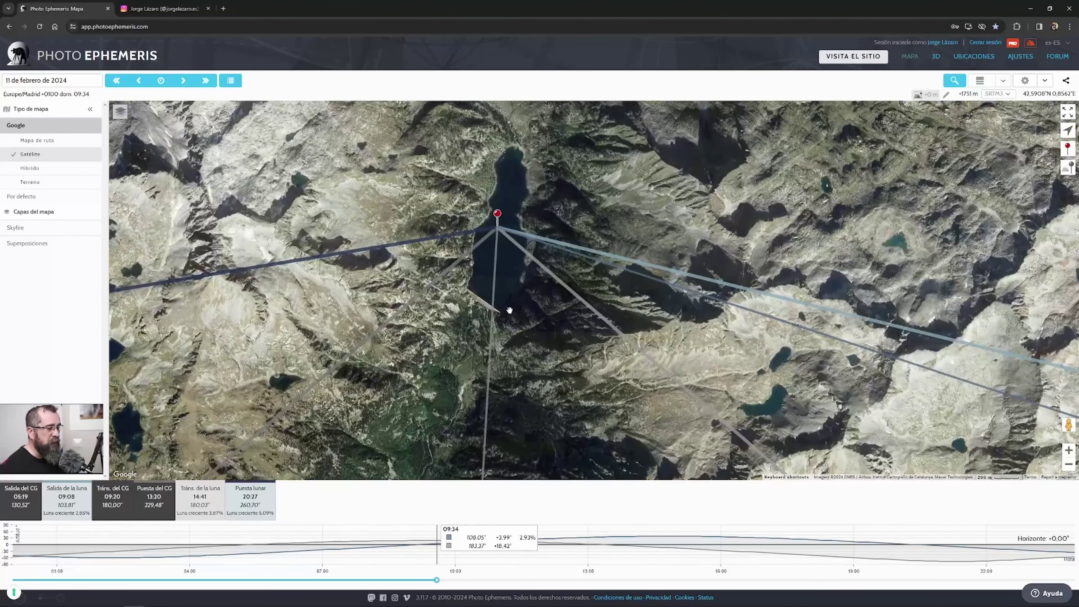
drag(530, 261, 491, 311)
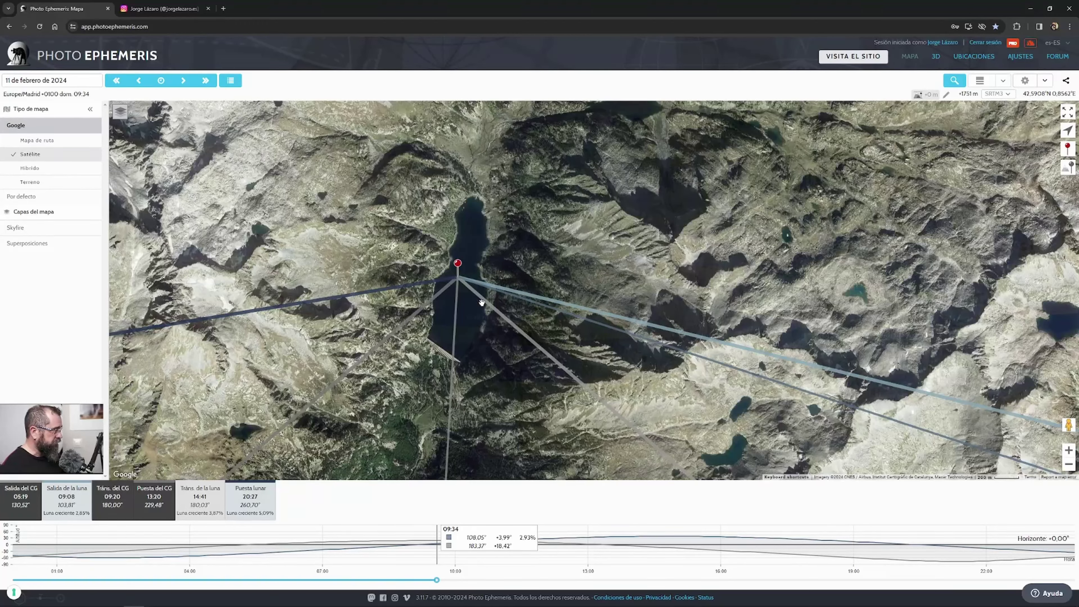
scroll(484, 327, up, 1)
scroll(483, 314, down, 1)
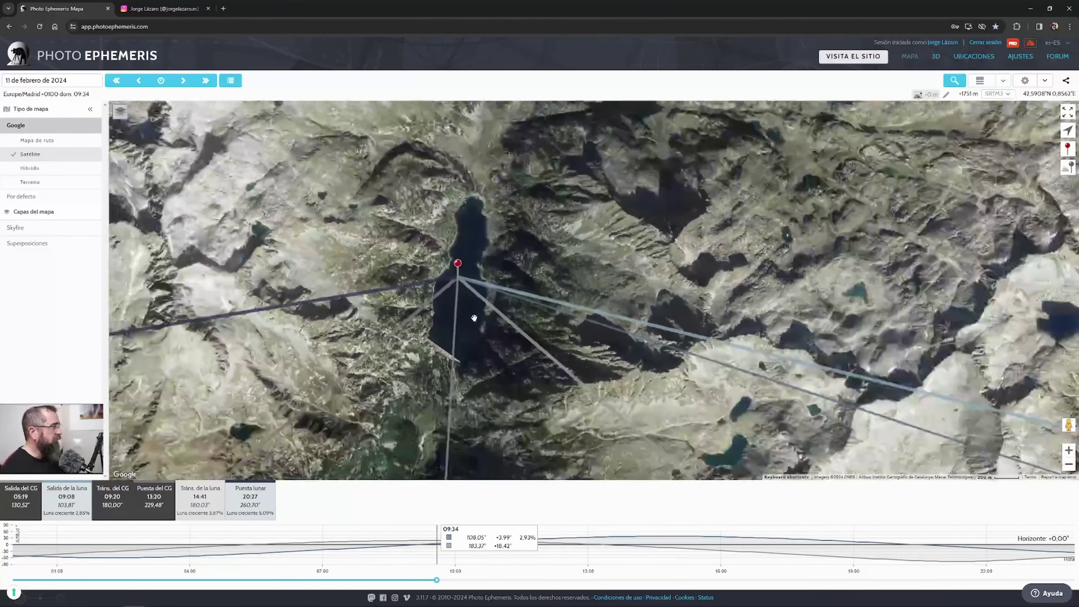
drag(459, 222, 460, 234)
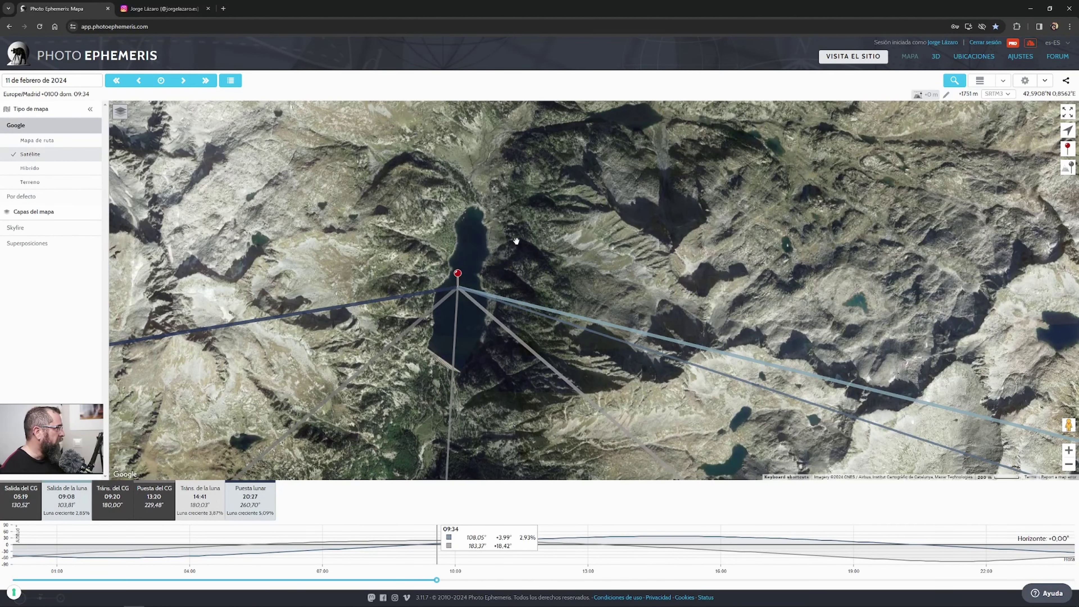
drag(479, 224, 479, 235)
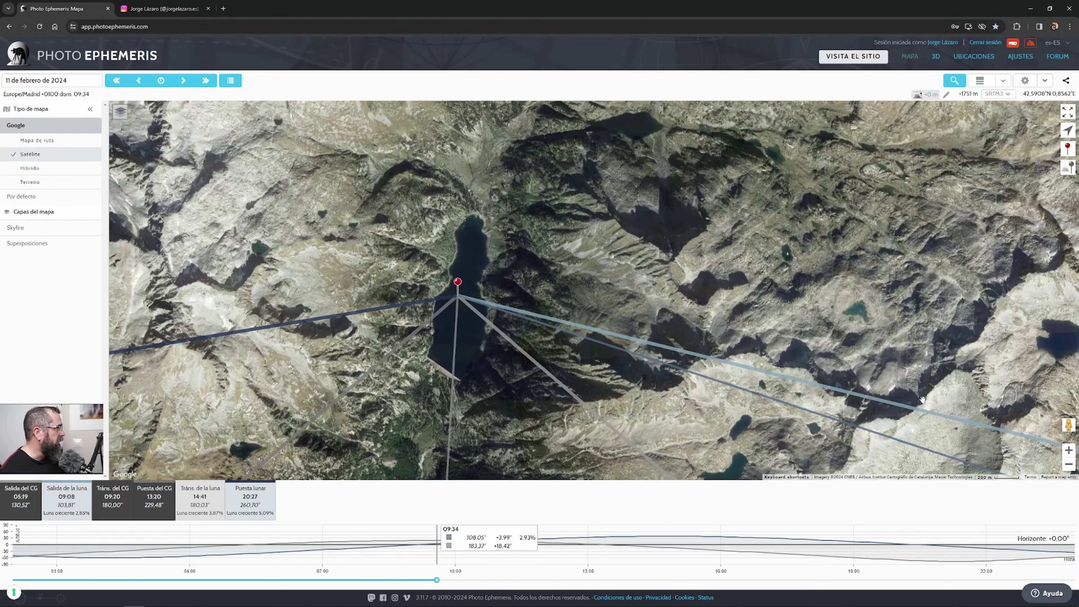
drag(1067, 425, 471, 194)
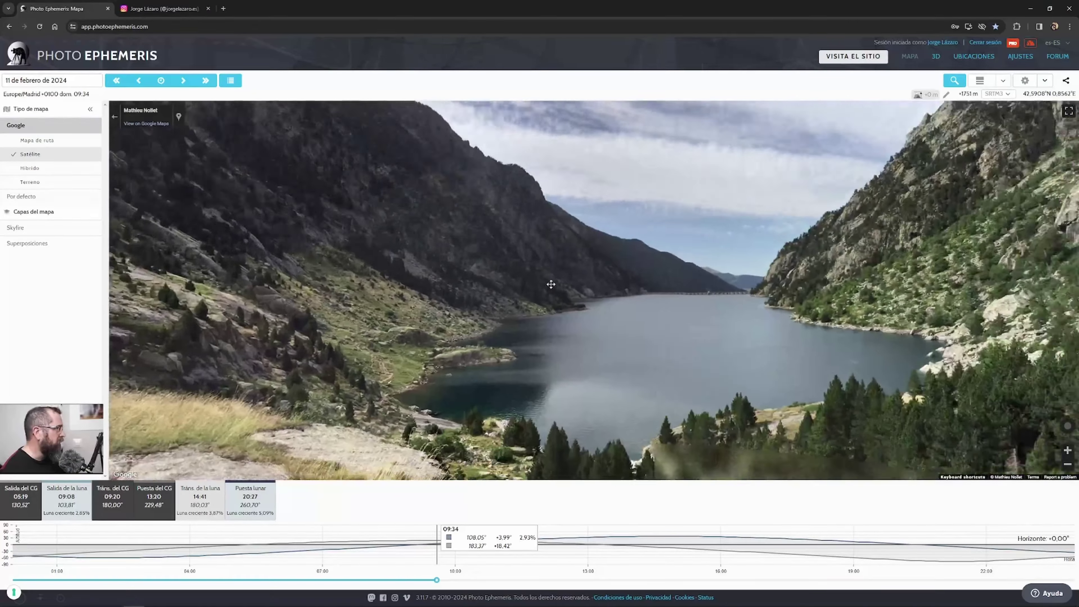
Examine the lake, the valley opening and the surrounding slopes in the panorama, and return to the satellite map.
drag(550, 284, 485, 266)
scroll(587, 285, down, 2)
drag(598, 297, 688, 323)
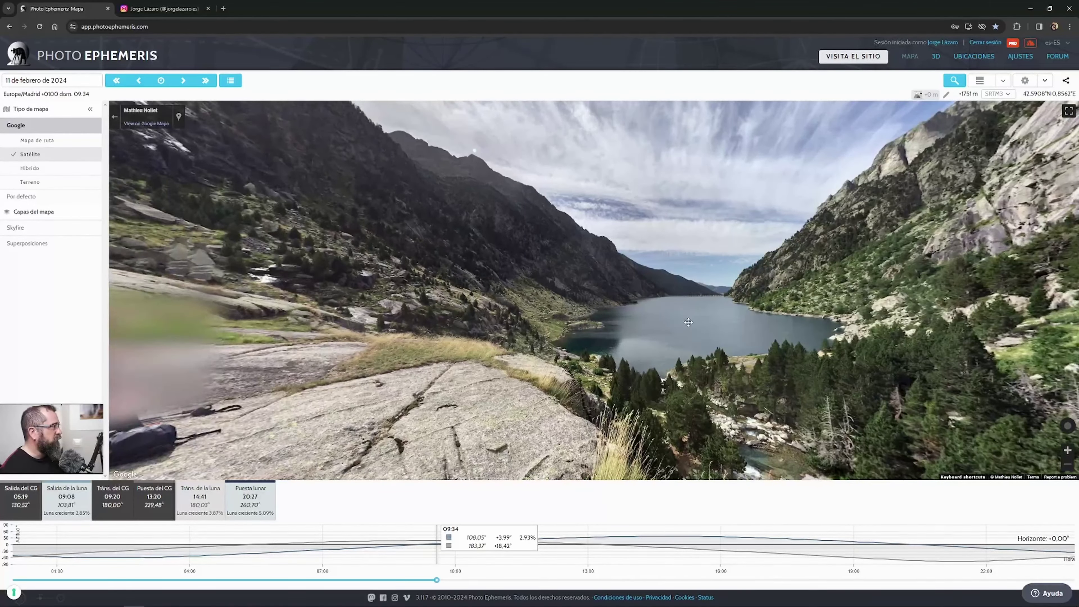
drag(604, 365, 525, 359)
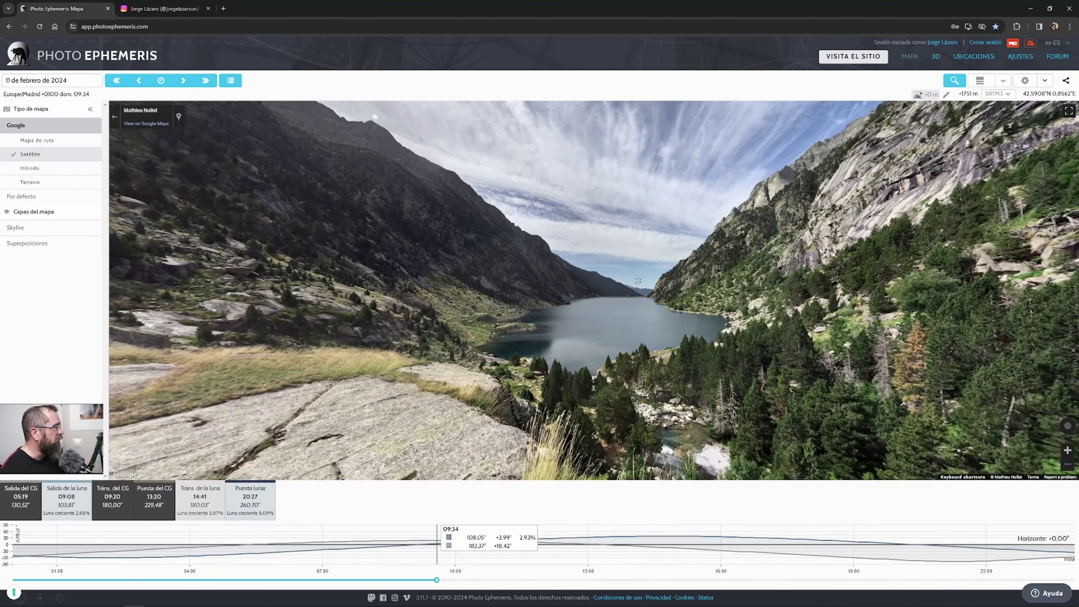
drag(638, 281, 640, 302)
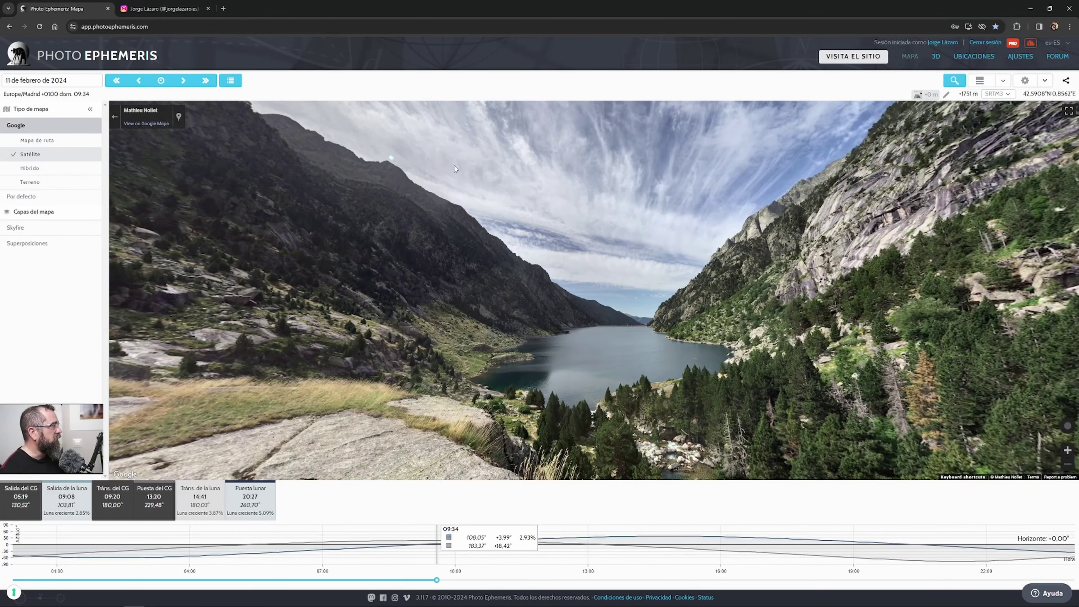
drag(627, 288, 518, 184)
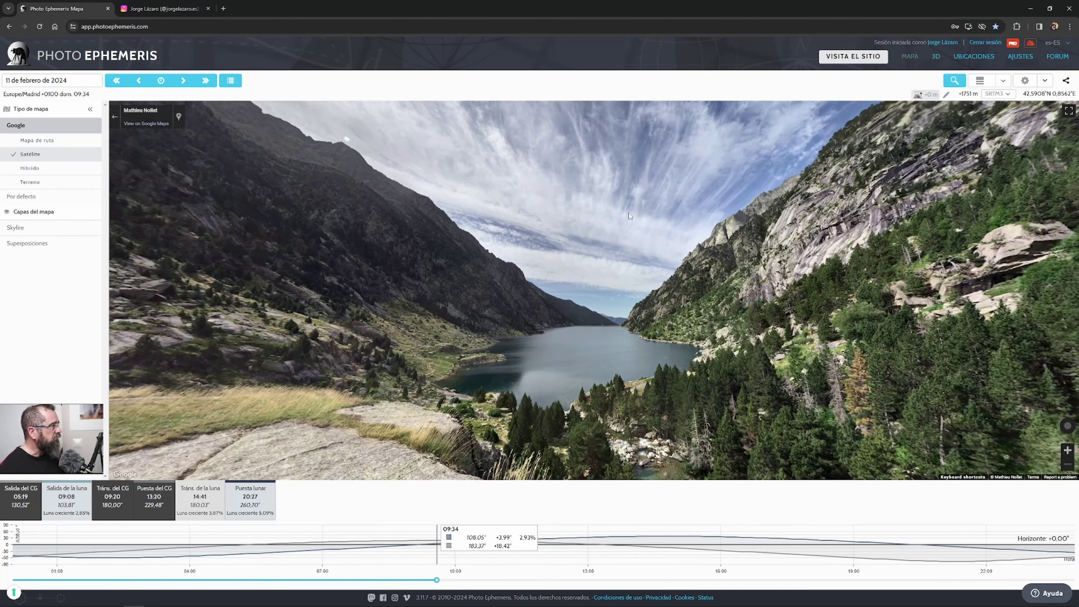
click(115, 119)
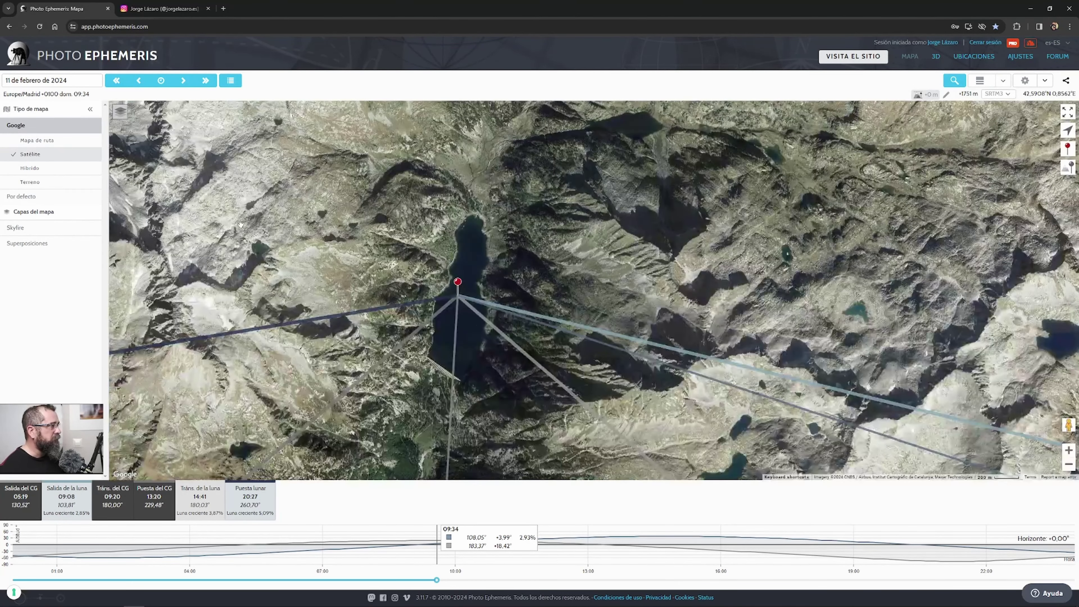
Place the red pin on the clearing just north of the lake, east of the stream.
scroll(488, 258, up, 3)
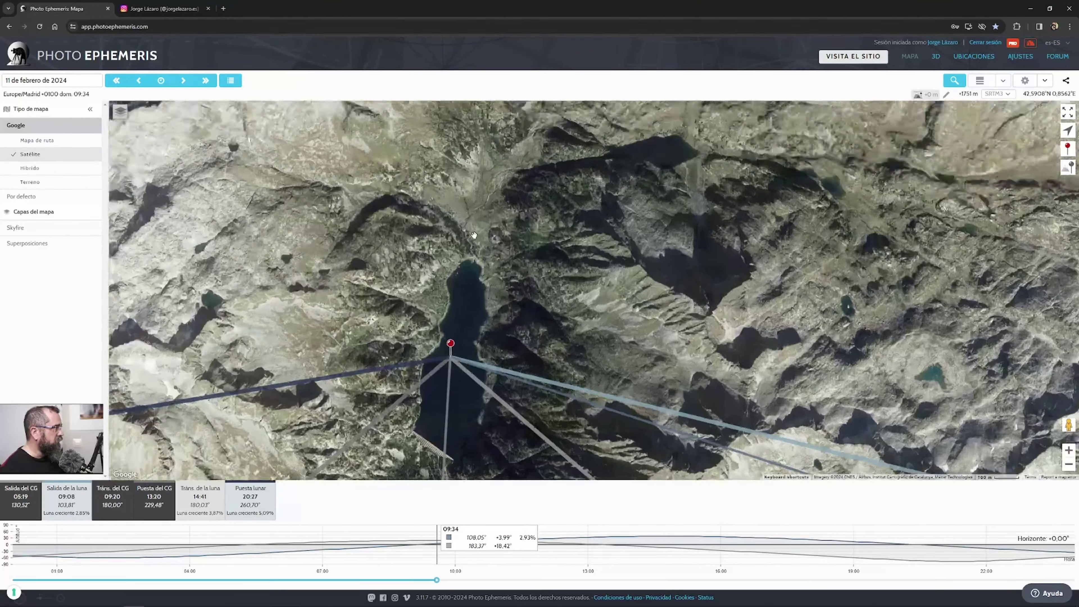
scroll(469, 278, up, 1)
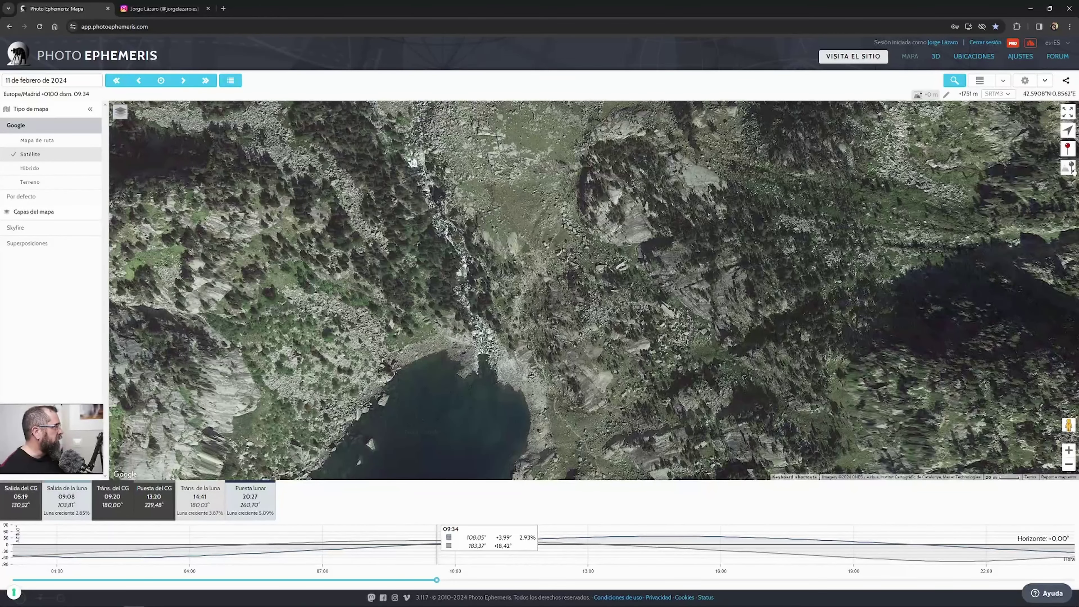
click(1061, 152)
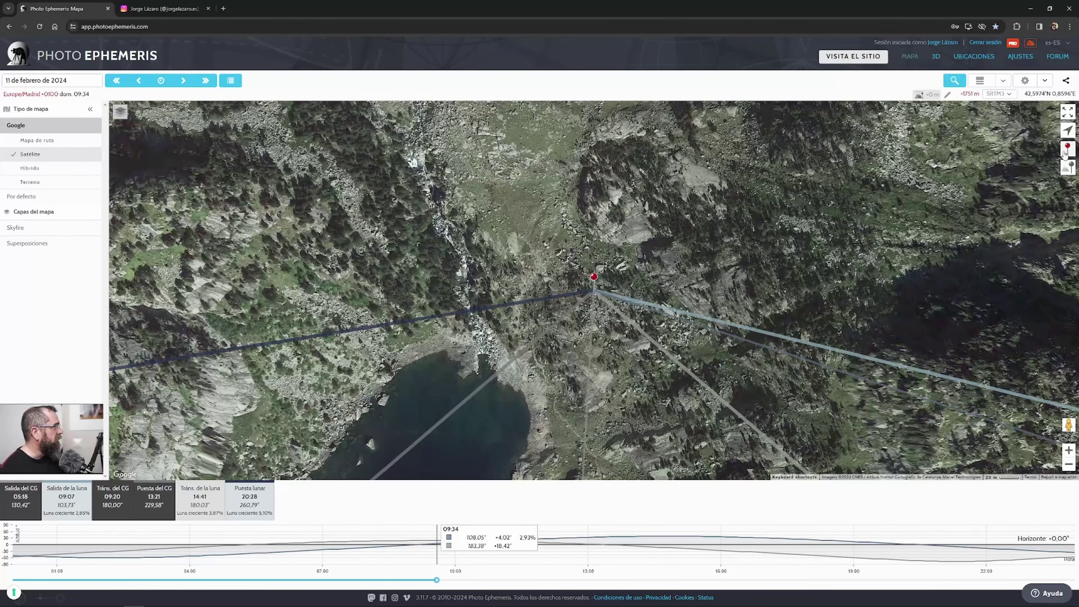
drag(593, 284, 509, 237)
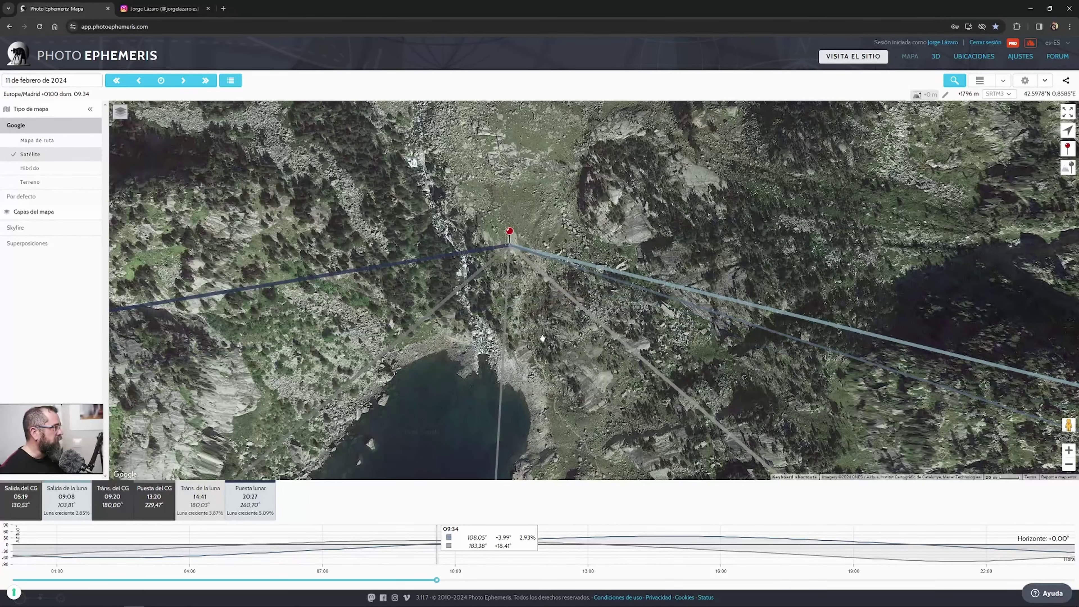
Fine-tune the red pin's position beside the pale rock slab above the lake's northern shore, at 42.5978°N 0.8585°E.
scroll(585, 403, up, 1)
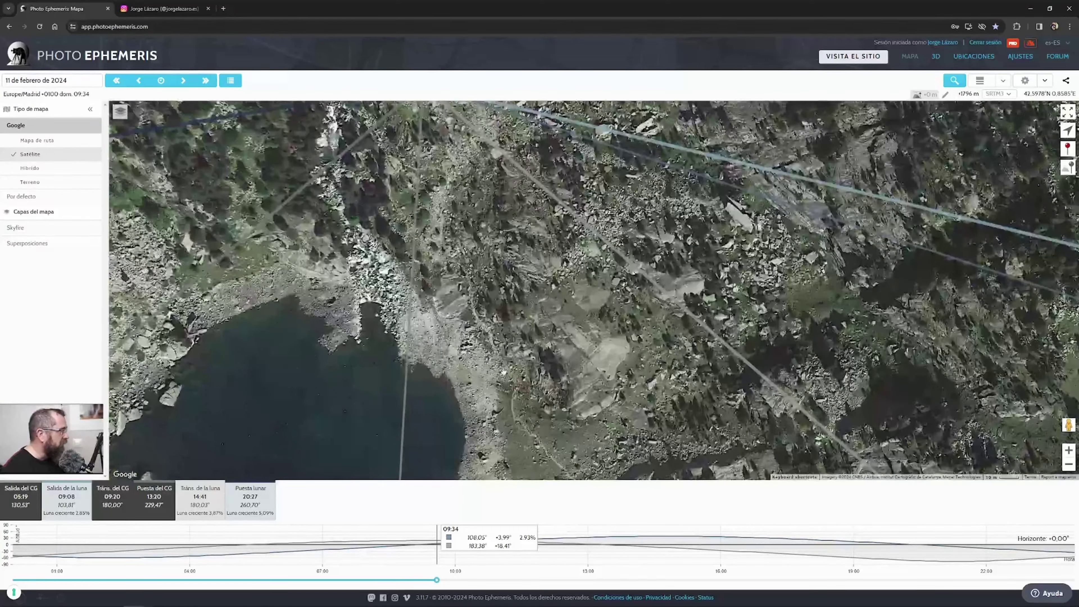
drag(435, 78, 397, 167)
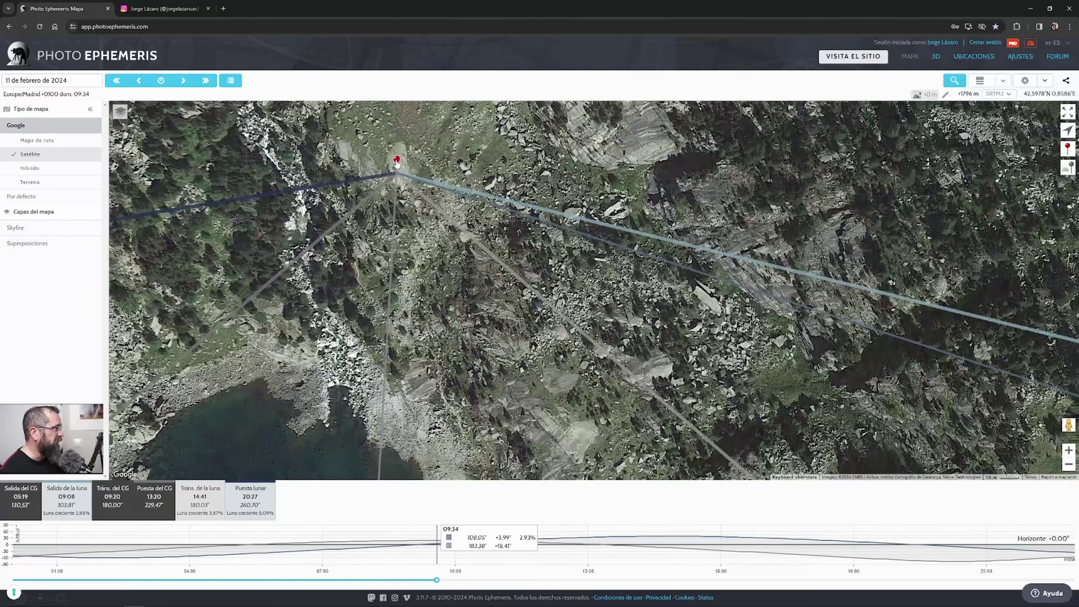
scroll(396, 164, up, 2)
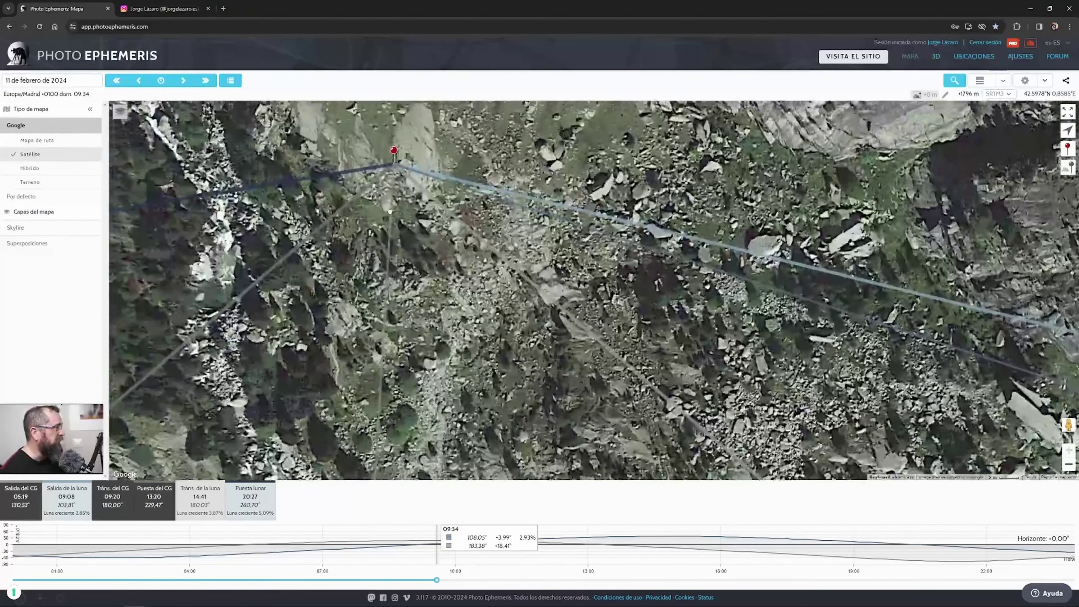
drag(397, 164, 387, 223)
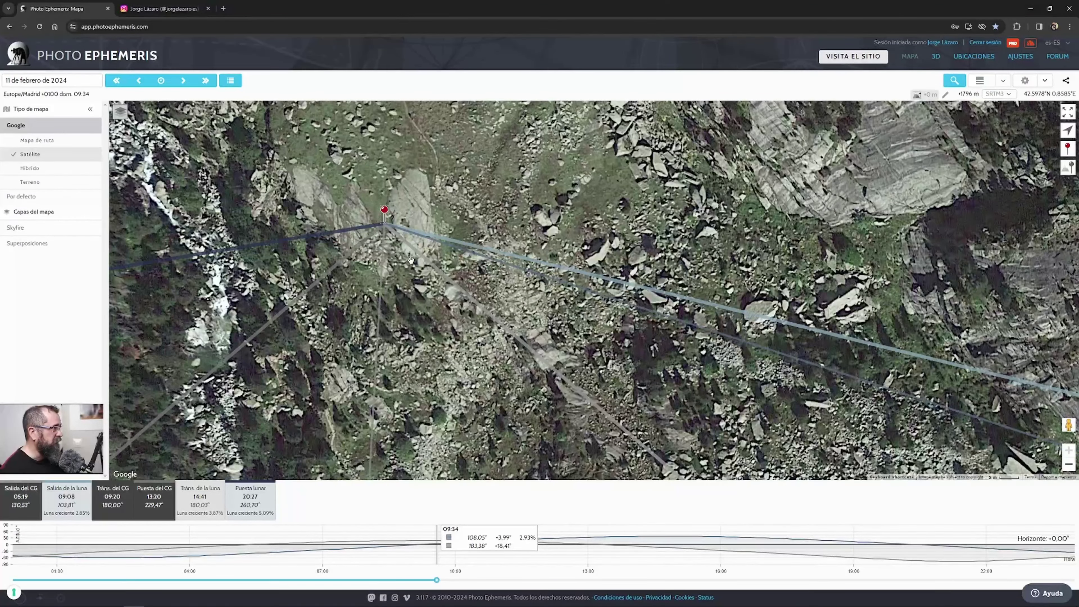
Examine the Street View panorama at the red pin, including the rock slab and the lake below, and return to the map.
drag(1069, 425, 383, 215)
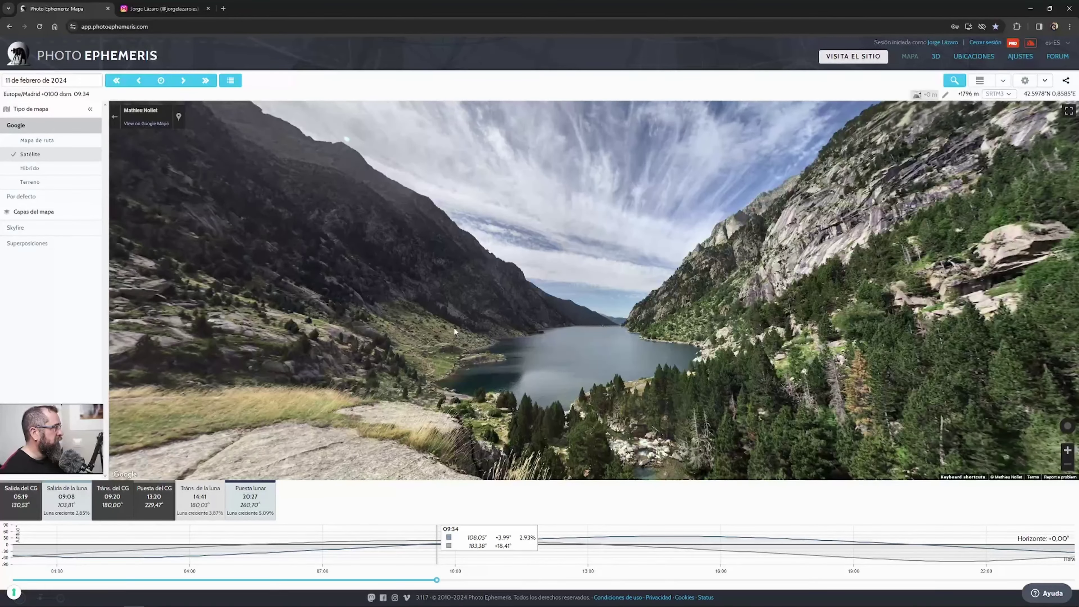
drag(454, 327, 522, 233)
drag(255, 459, 504, 389)
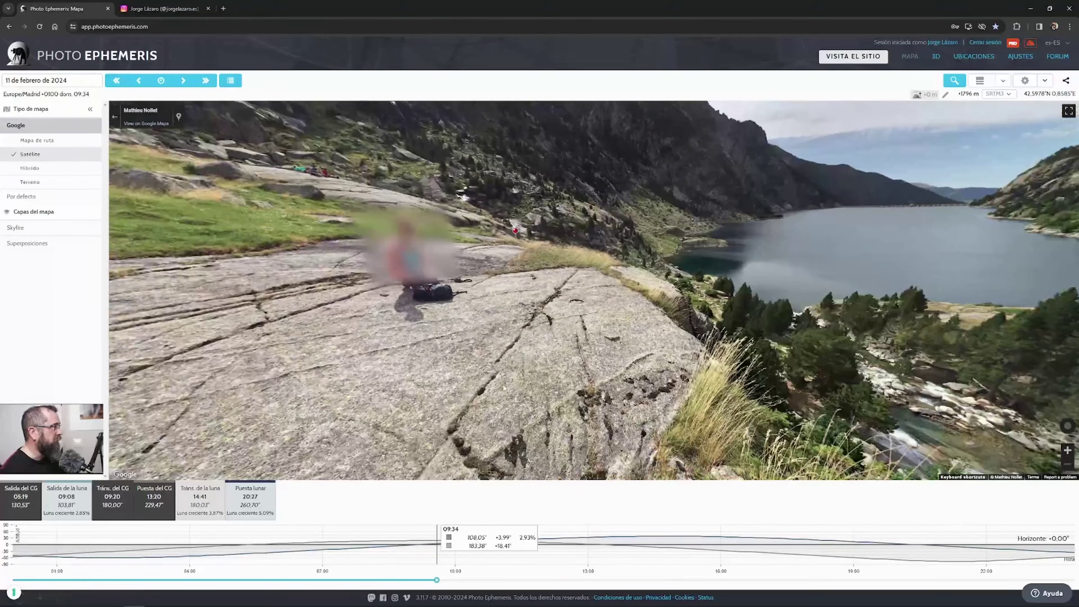
drag(523, 235, 502, 385)
click(502, 385)
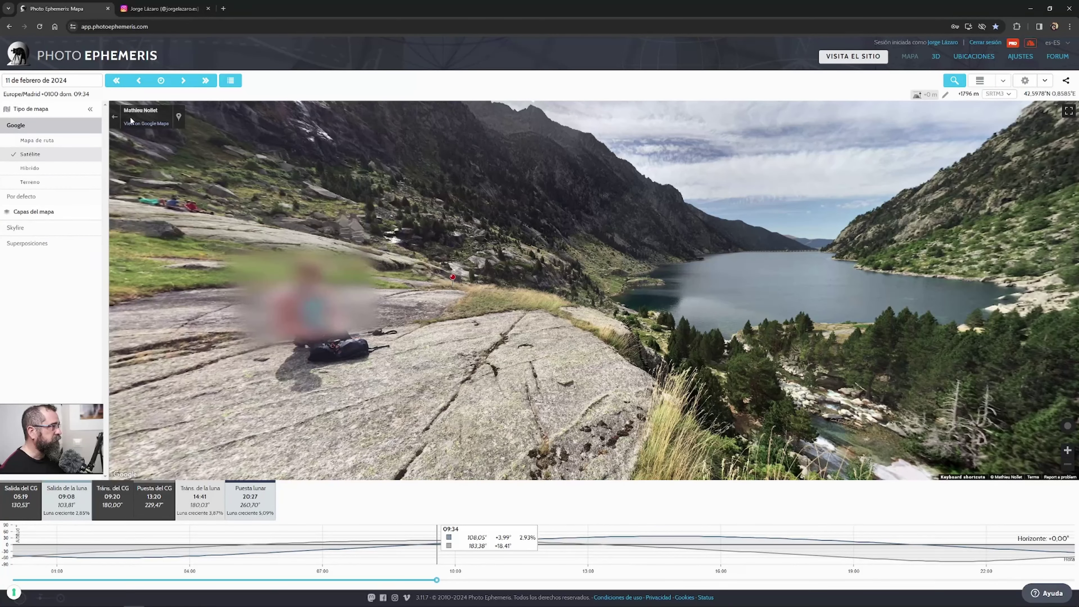
click(115, 117)
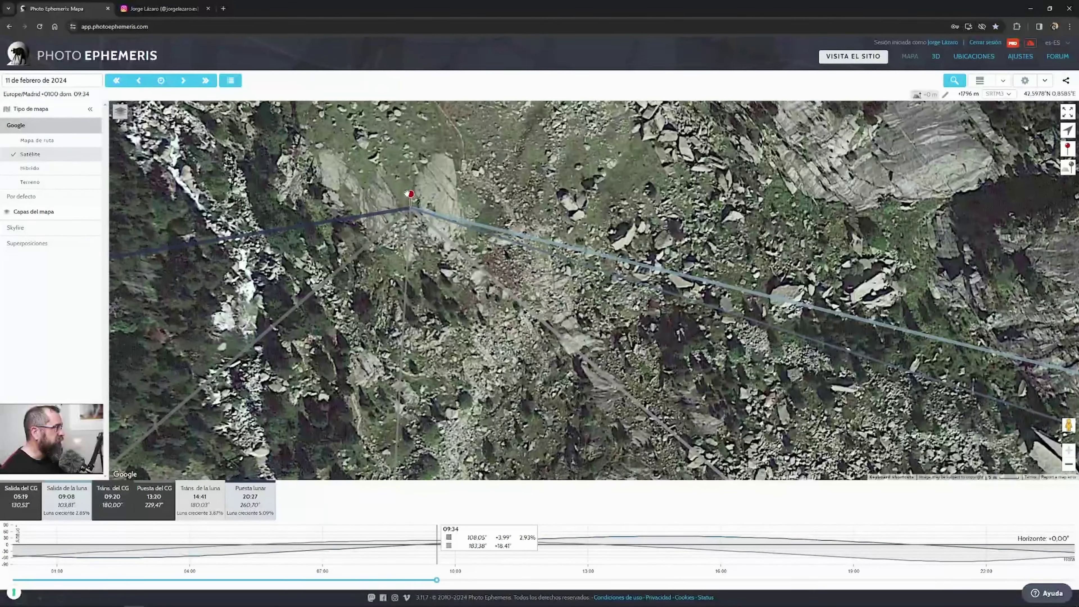
Check another Street View panorama near the lake's northern end, looking down the stream and valley, and return to the map.
scroll(462, 351, down, 1)
scroll(548, 315, up, 3)
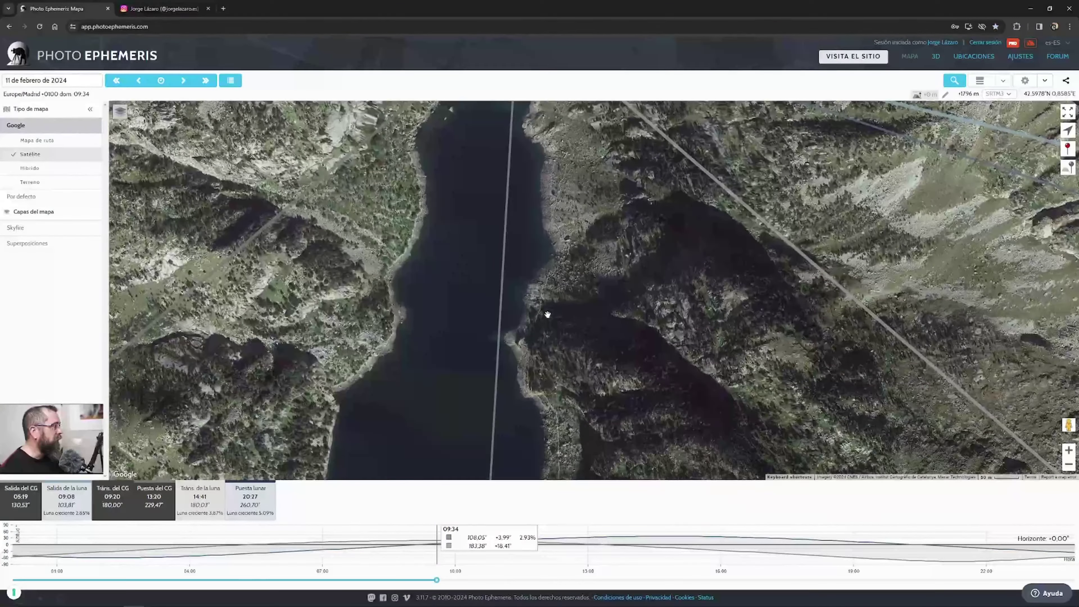
scroll(548, 315, down, 4)
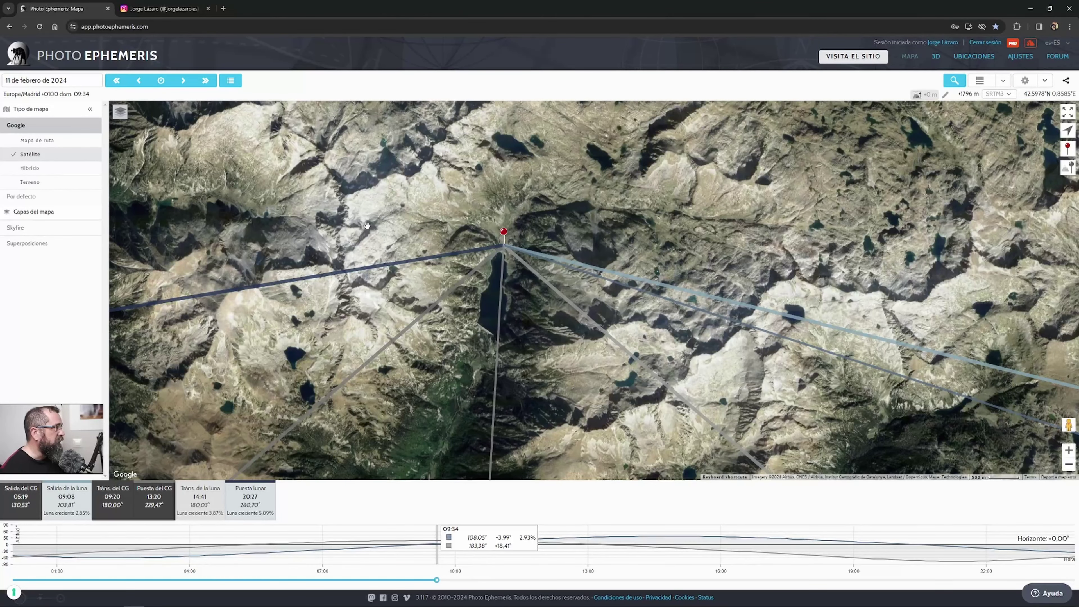
drag(1065, 424, 494, 233)
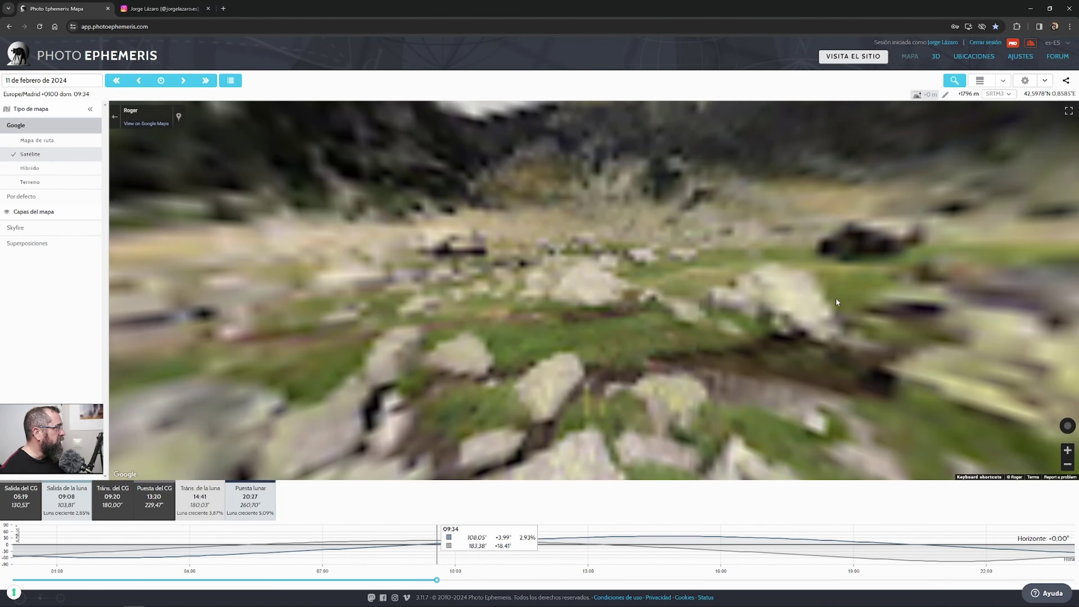
drag(836, 302, 513, 301)
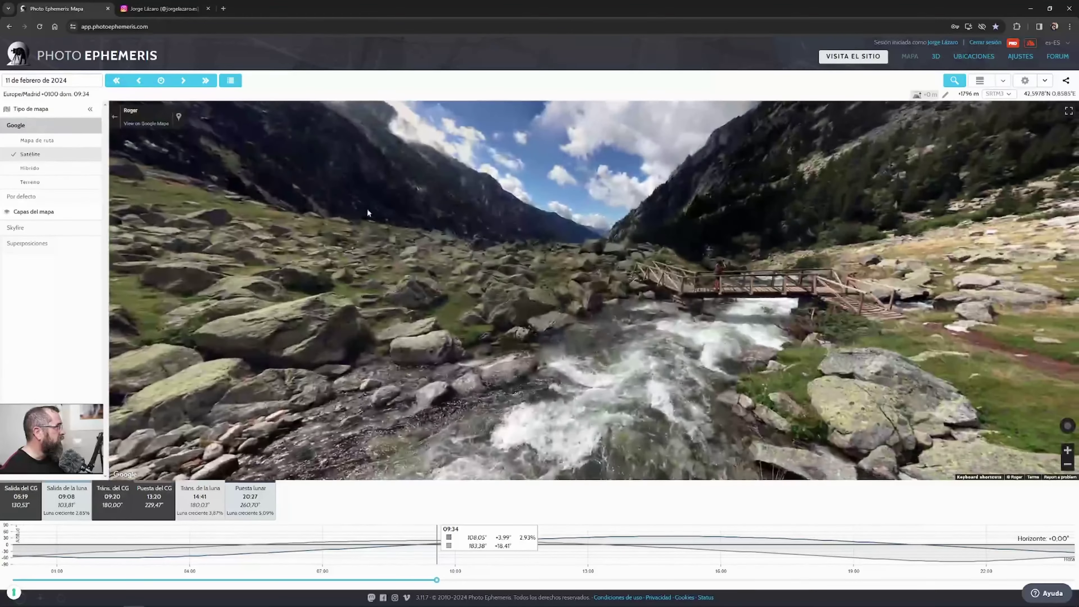
click(115, 118)
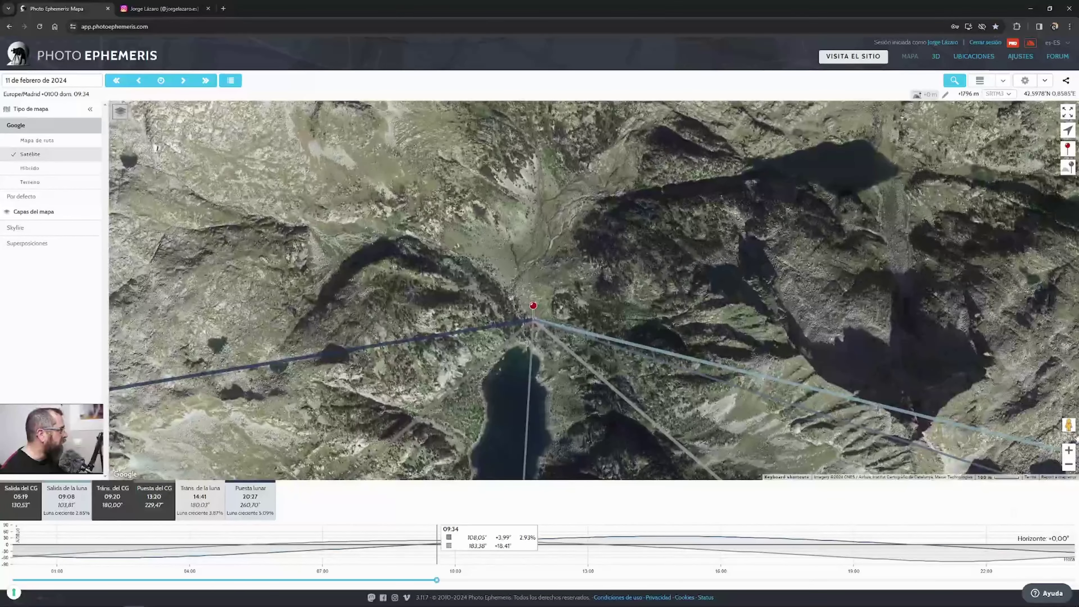
Reopen the rock slab panorama, inspect the distant dam, the valley opening and the sky above it, and return to the map.
drag(1069, 425, 526, 308)
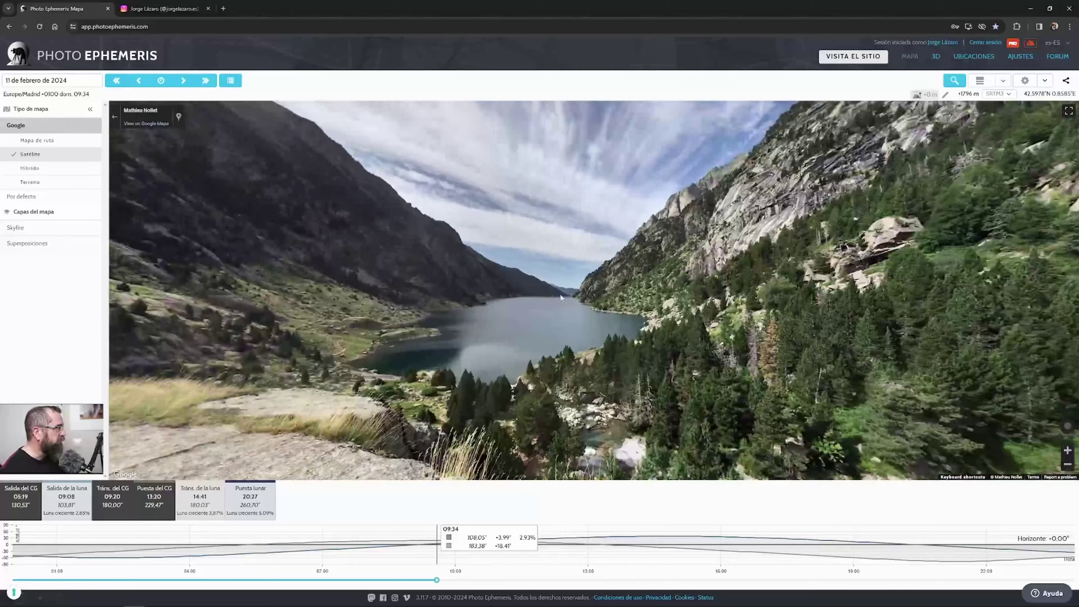
click(561, 298)
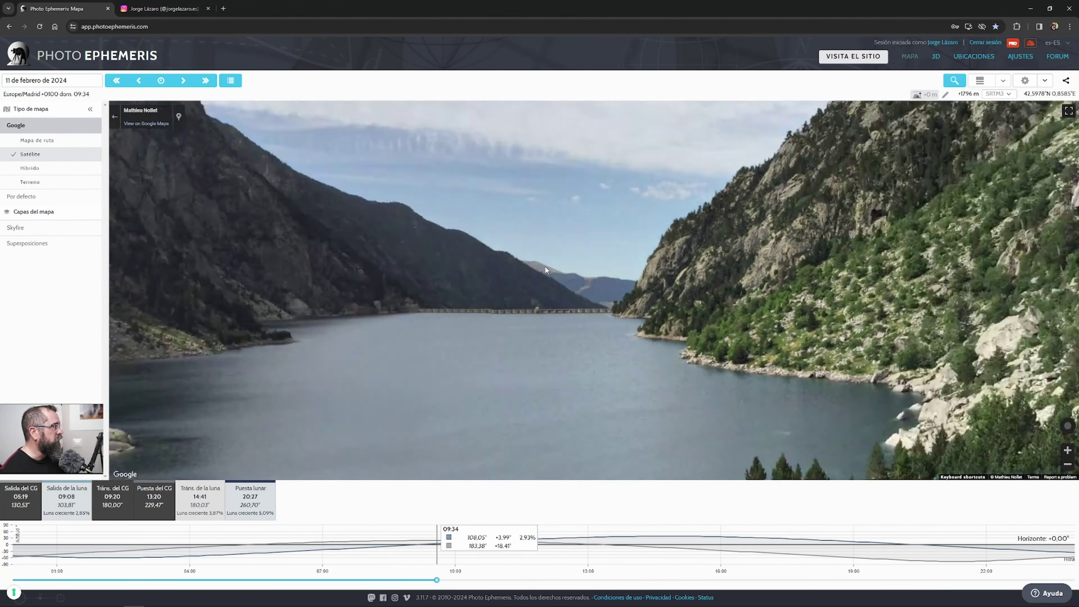
click(546, 268)
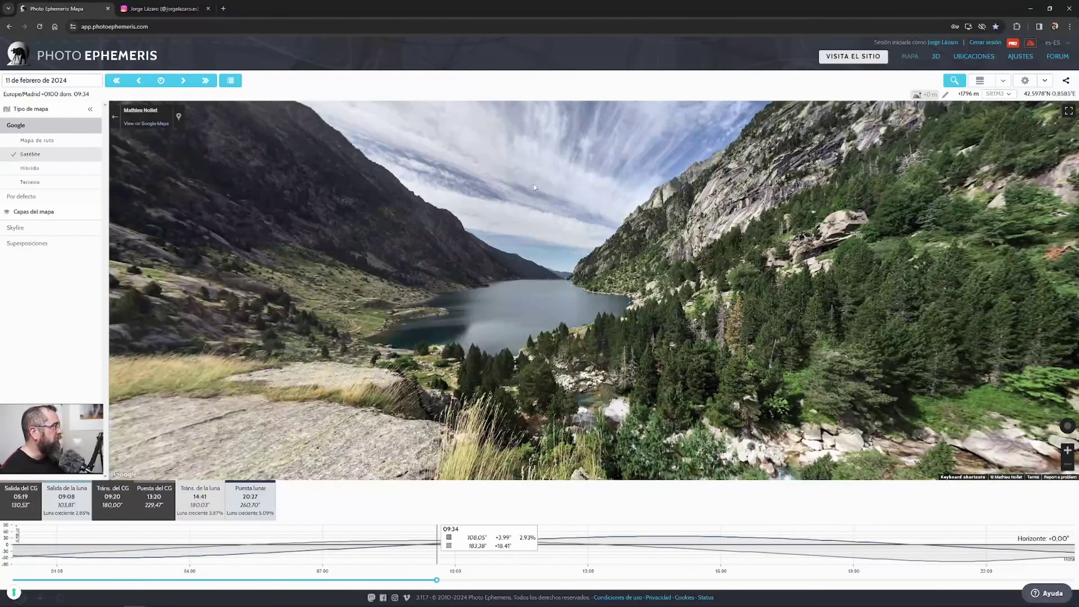
drag(550, 192, 680, 289)
drag(476, 307, 522, 304)
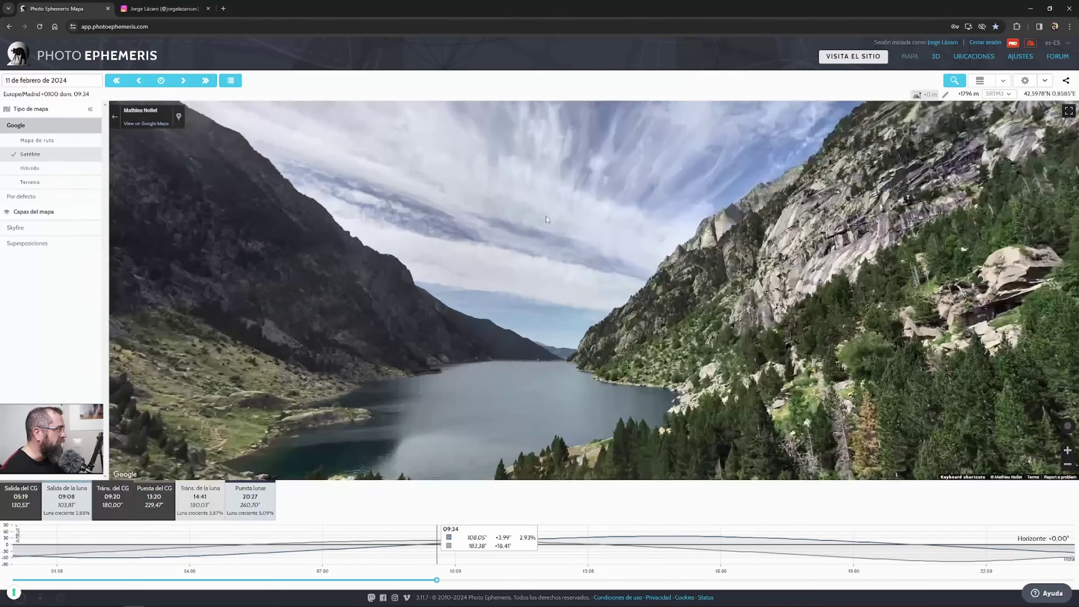
drag(547, 216, 523, 322)
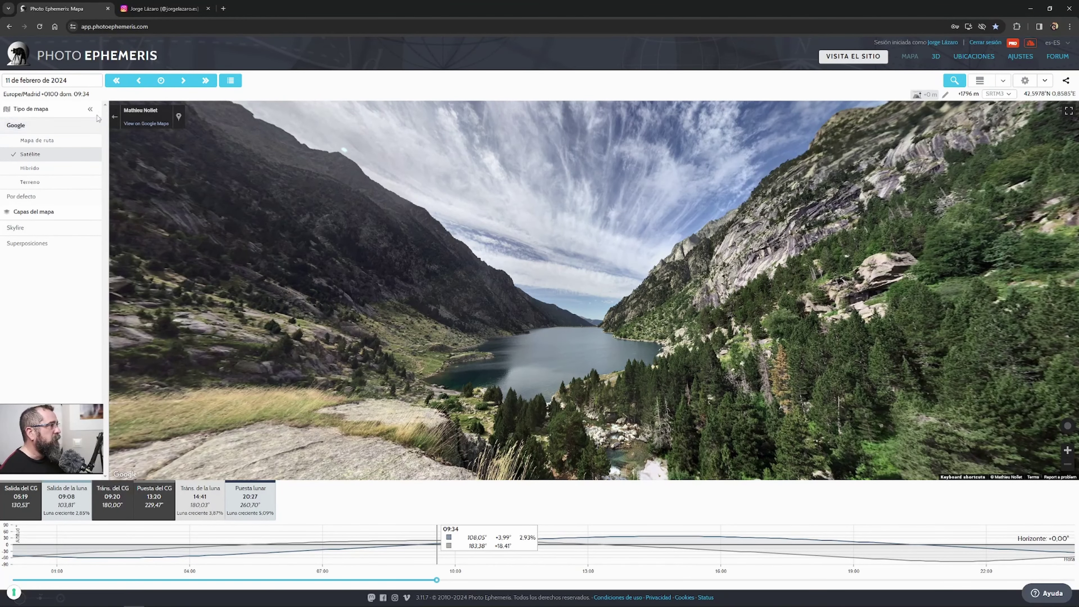
click(114, 120)
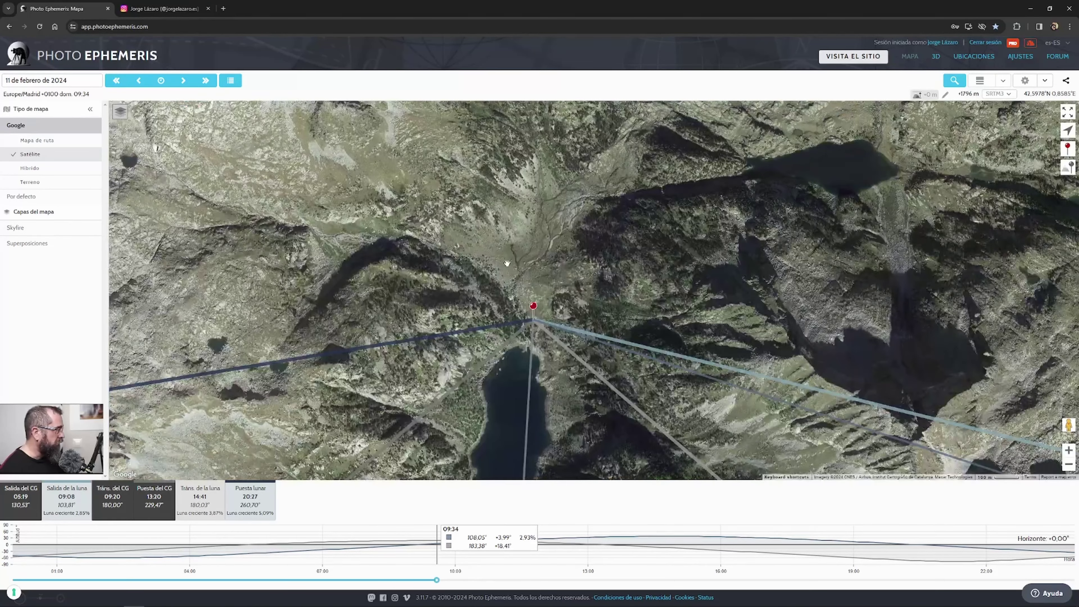
Turn on the geodetics grey pin and place it at the dam at the lake's southern end.
scroll(507, 263, down, 1)
drag(543, 366, 489, 273)
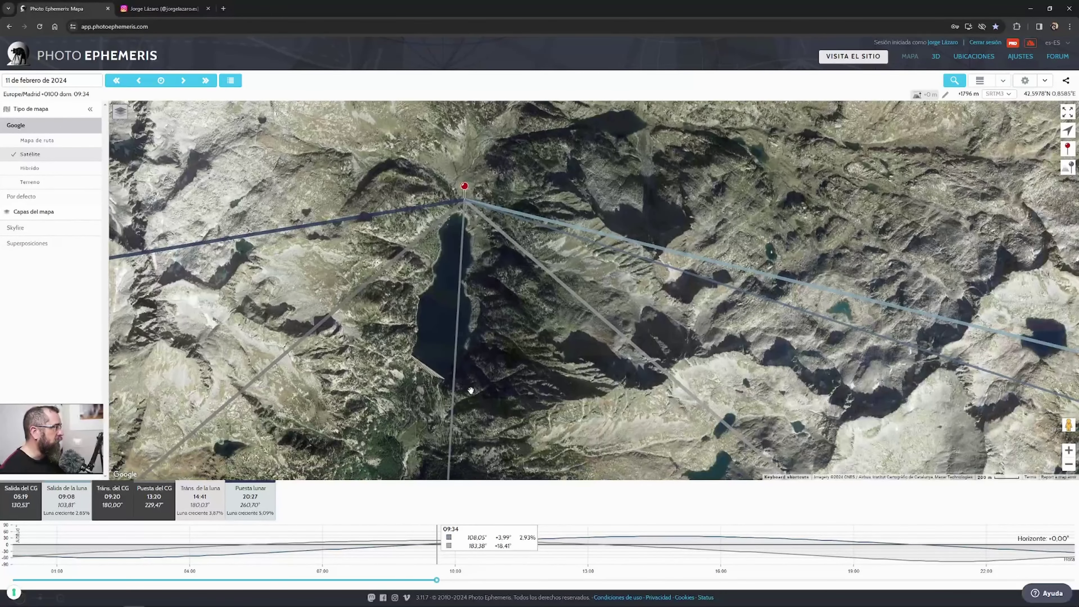
click(1068, 166)
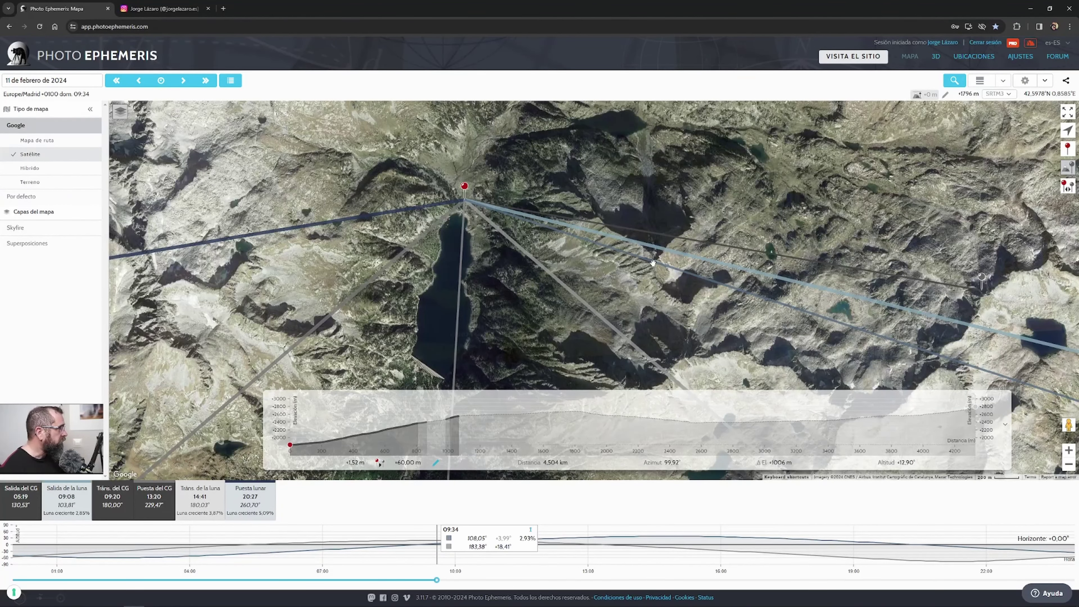
drag(645, 303, 625, 242)
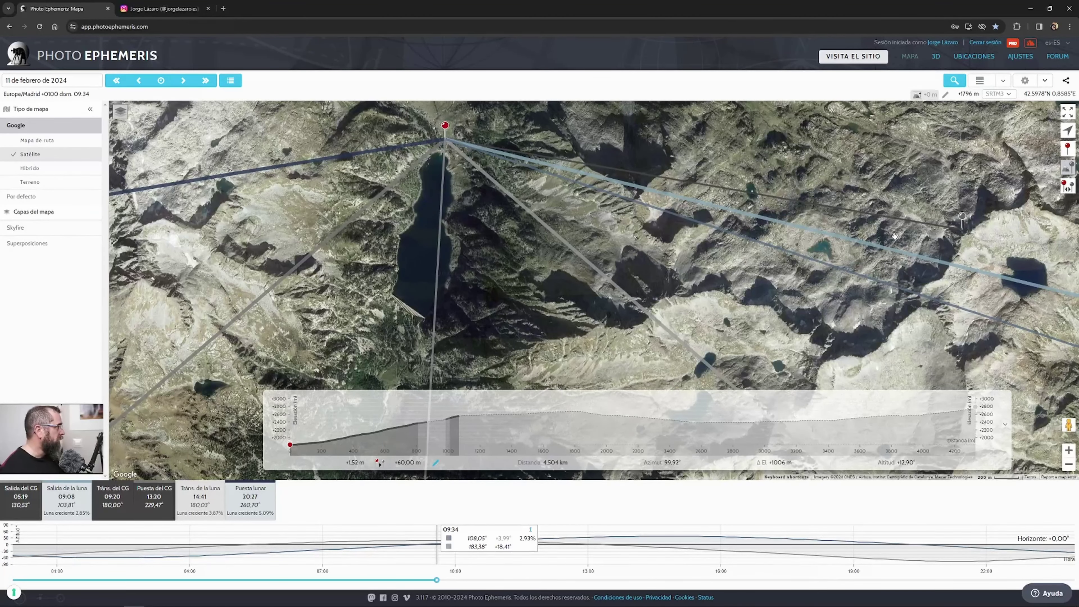
drag(896, 235, 931, 268)
drag(998, 252, 436, 358)
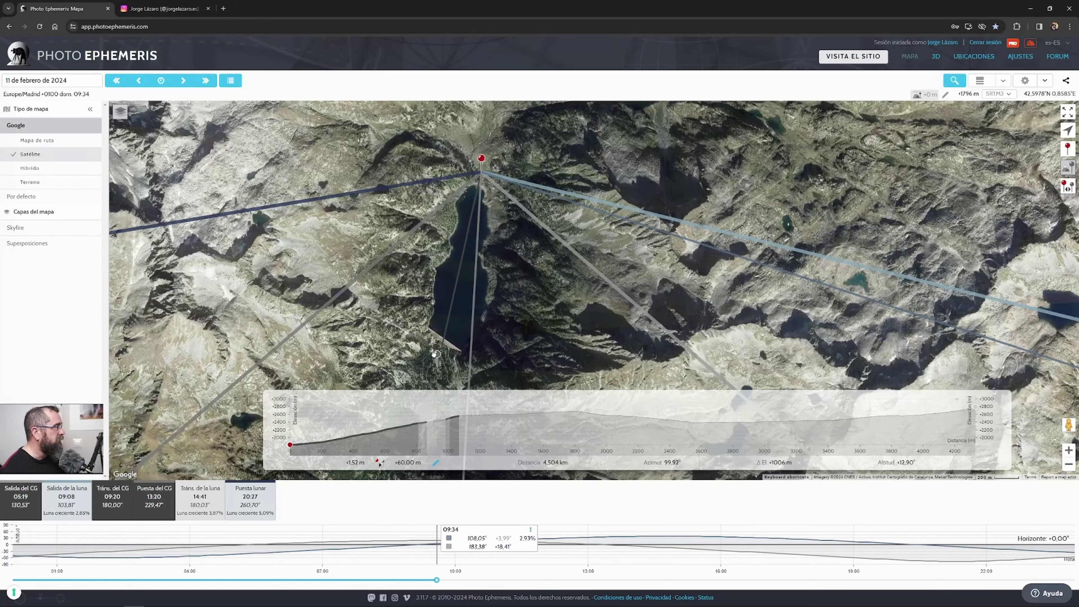
drag(456, 287, 467, 253)
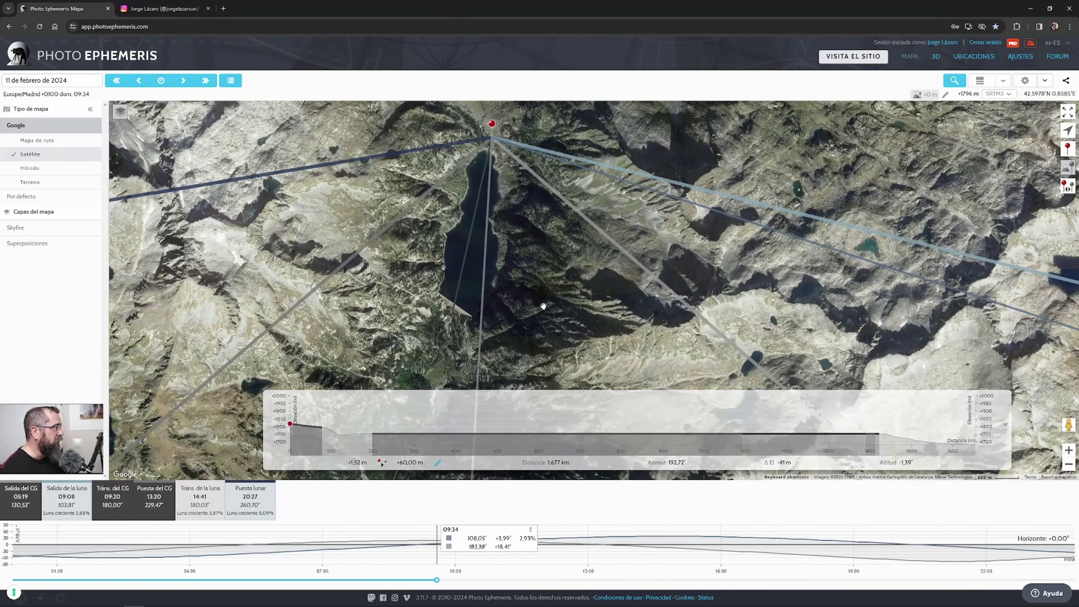
Reset the time to the current moment and open the 3D terrain view, looking from the red pin down the lake valley.
scroll(538, 292, down, 2)
drag(535, 293, 533, 314)
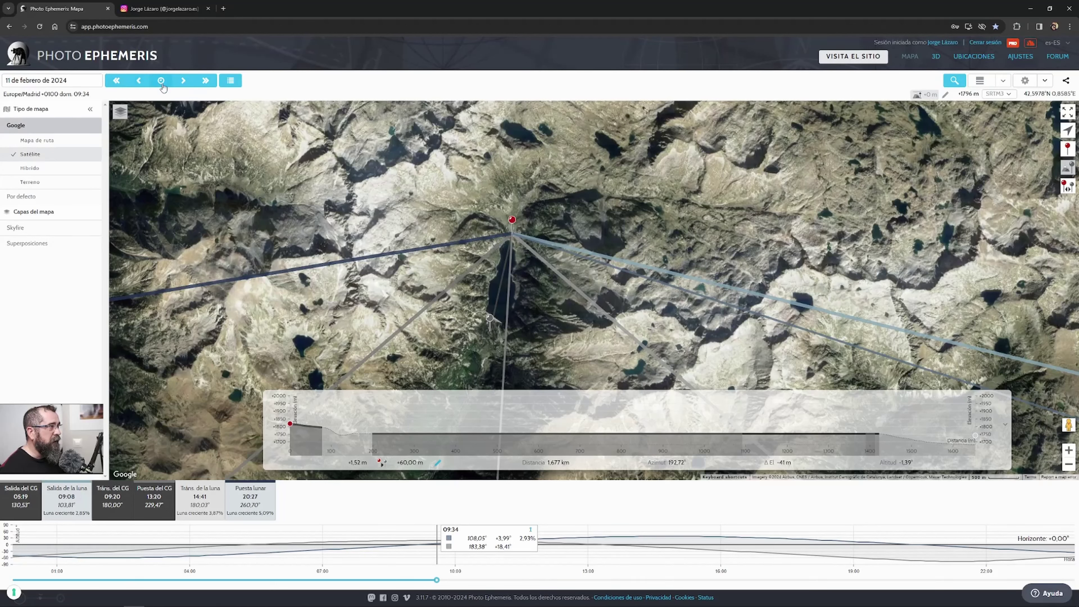
click(162, 84)
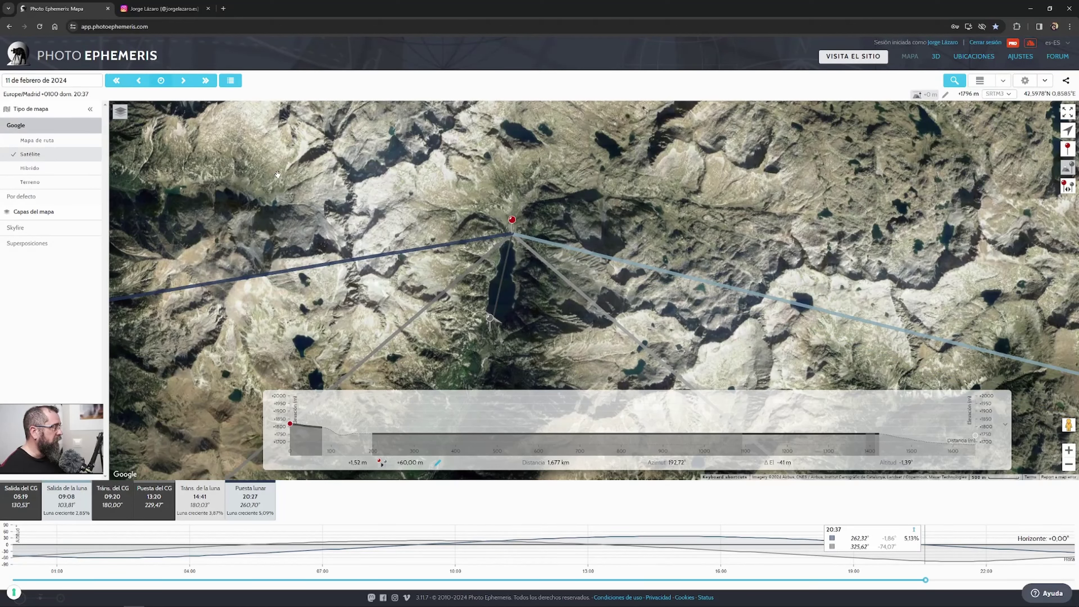
click(935, 60)
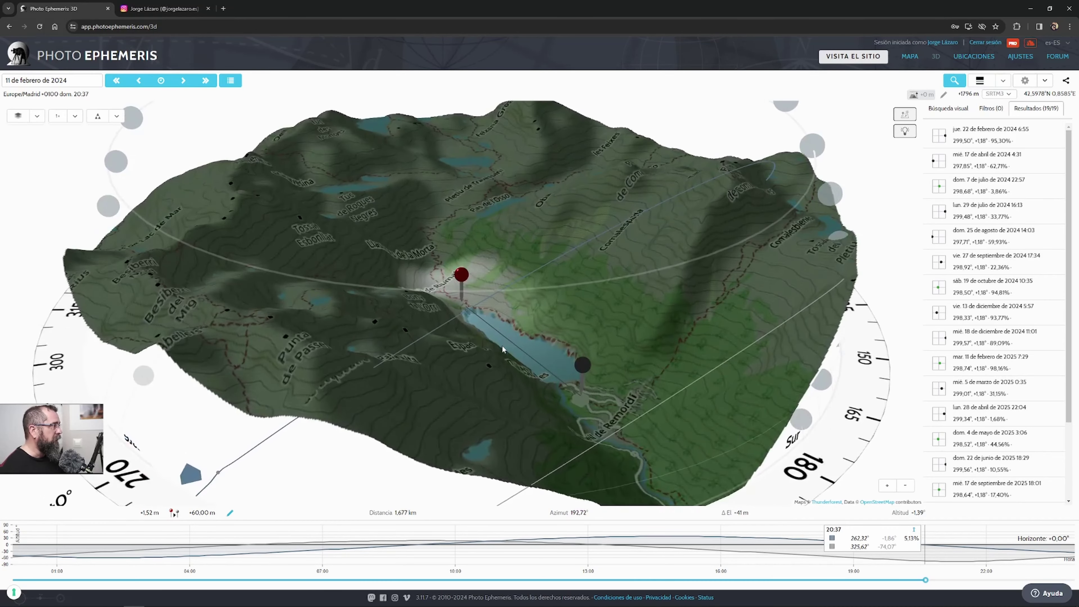
drag(494, 344, 646, 339)
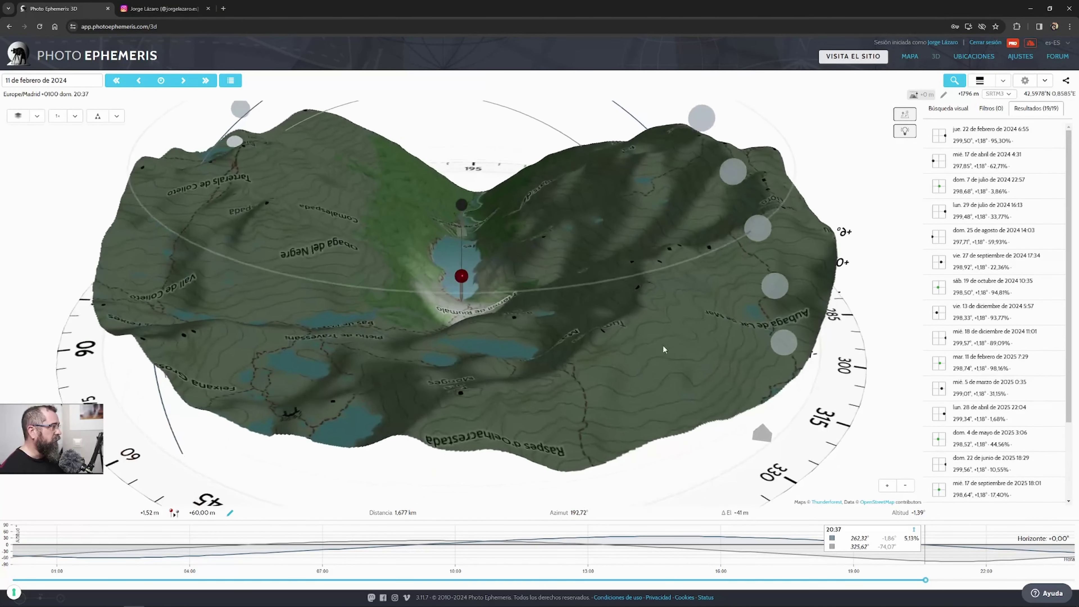
click(905, 485)
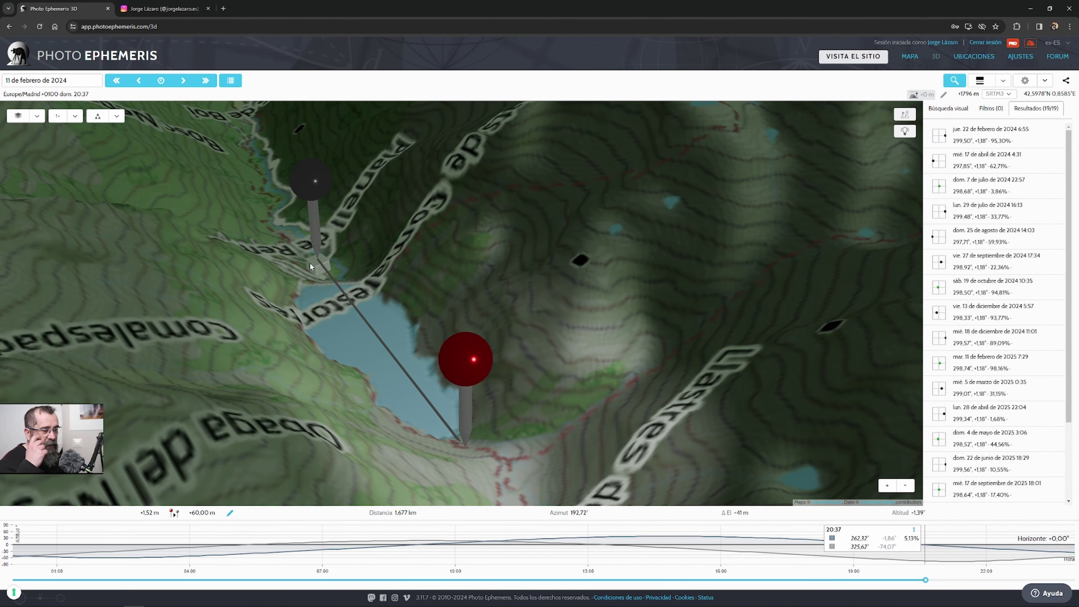
Clear the grey pin's elevation offset to 0.00 m in the geodetics settings and apply the update.
click(233, 514)
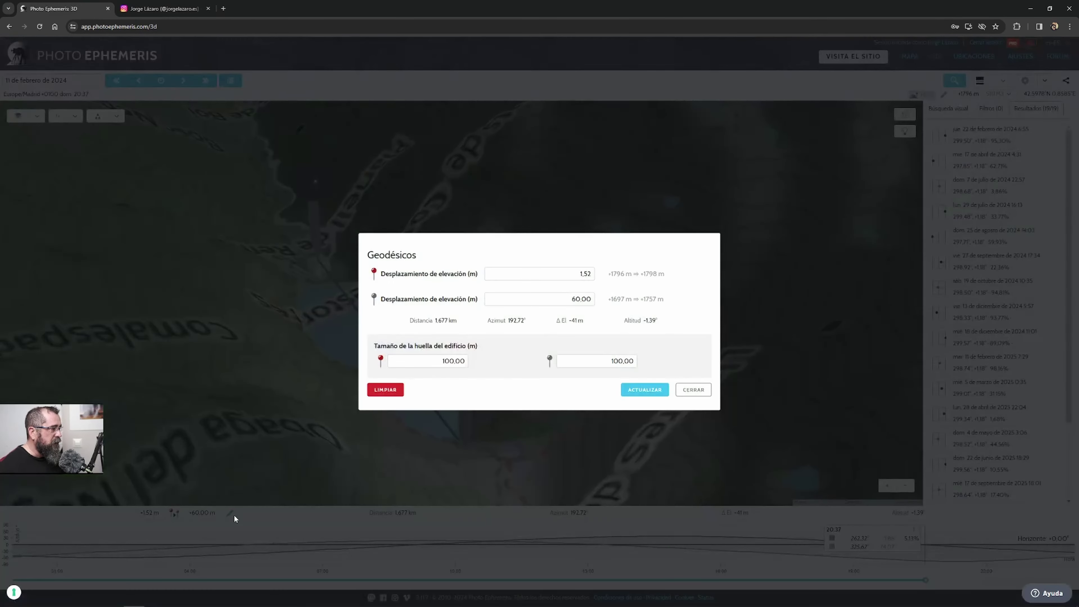
click(385, 390)
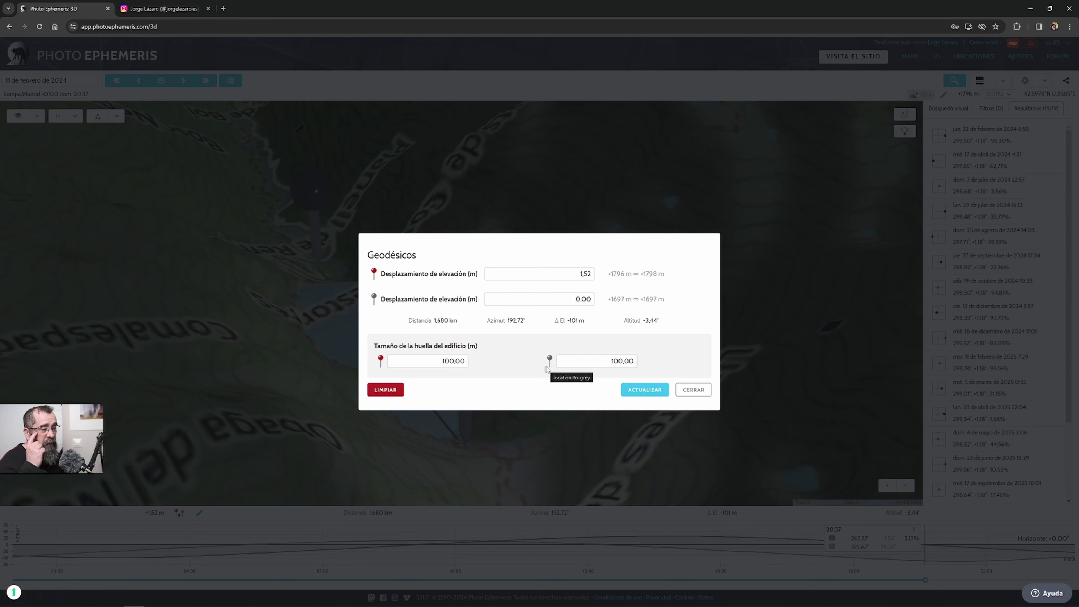
click(638, 393)
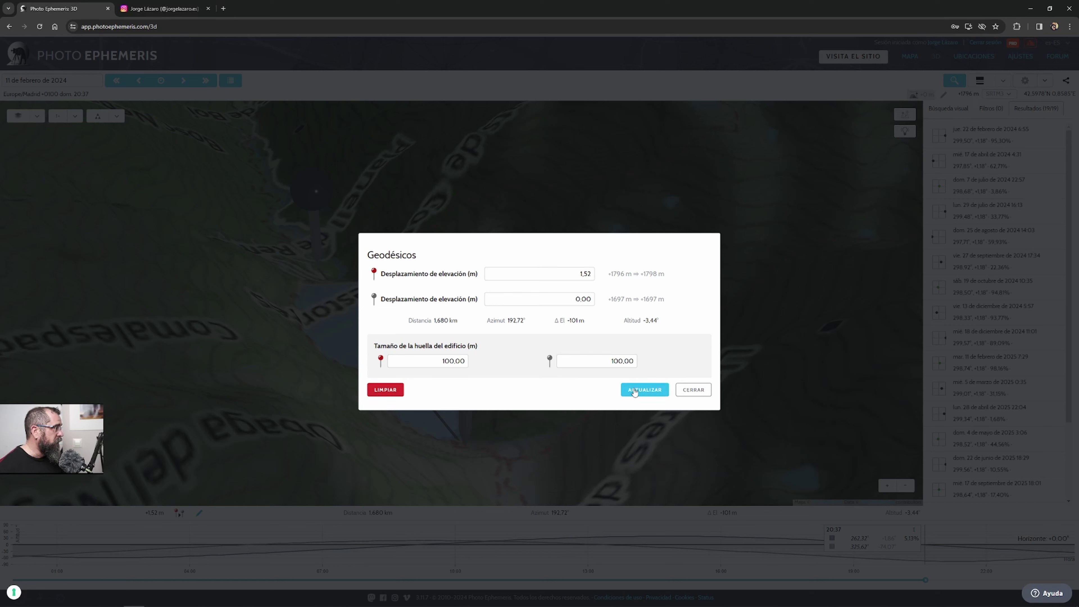
click(693, 391)
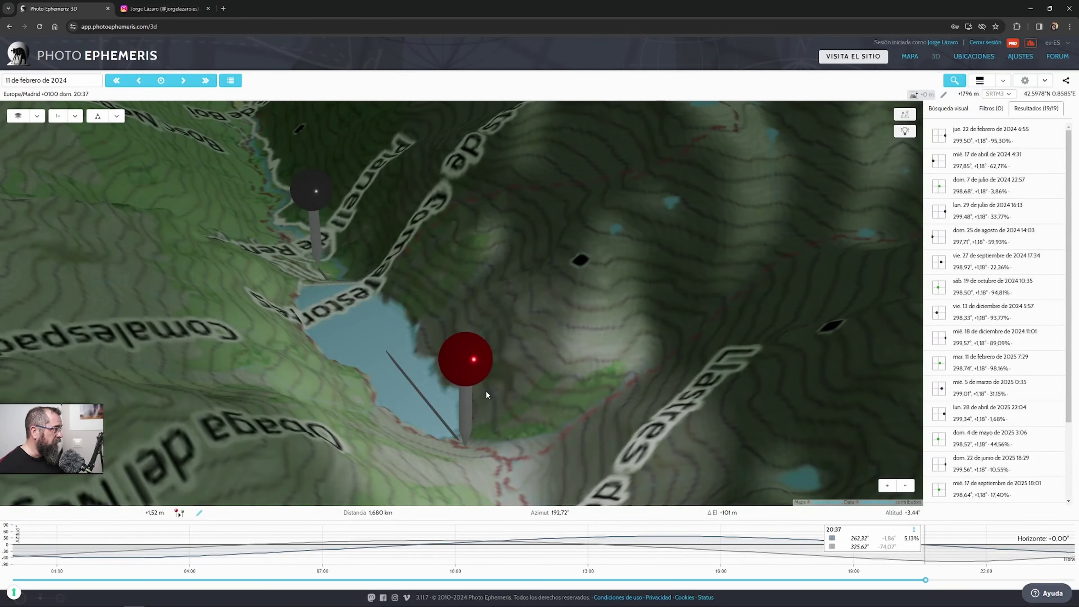
Face the lake valley in the 3D view and set the visual search body to Centro Galáctico.
drag(382, 323, 431, 336)
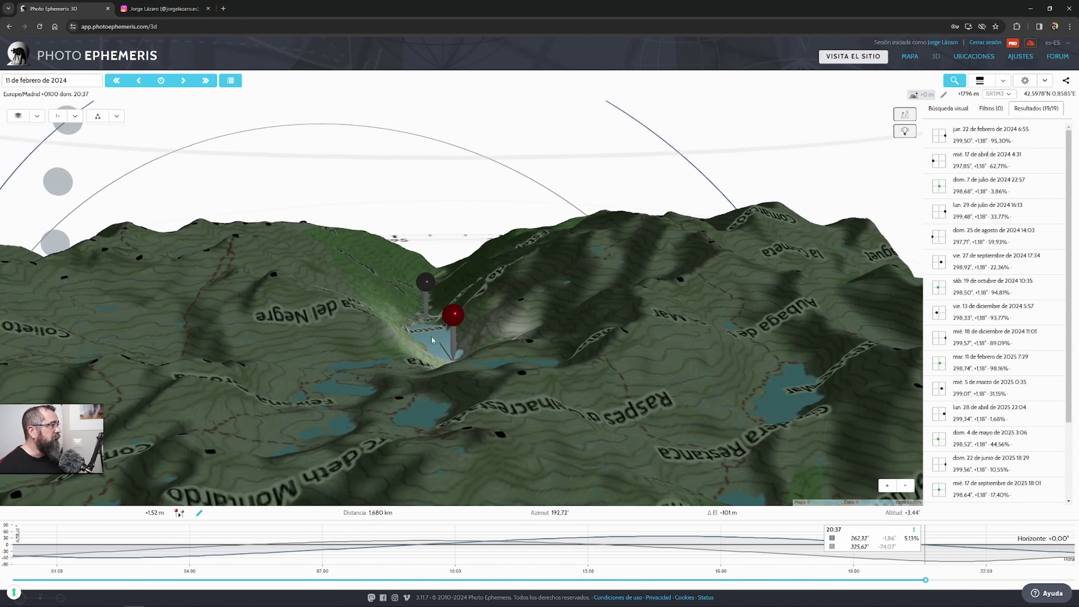
click(888, 485)
scroll(484, 363, up, 3)
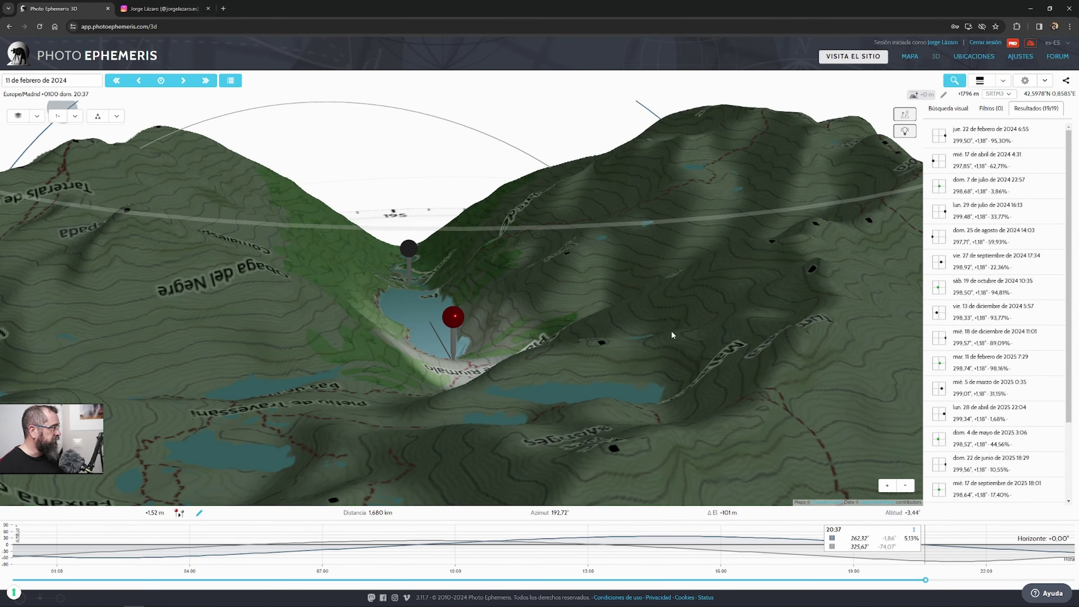
click(946, 110)
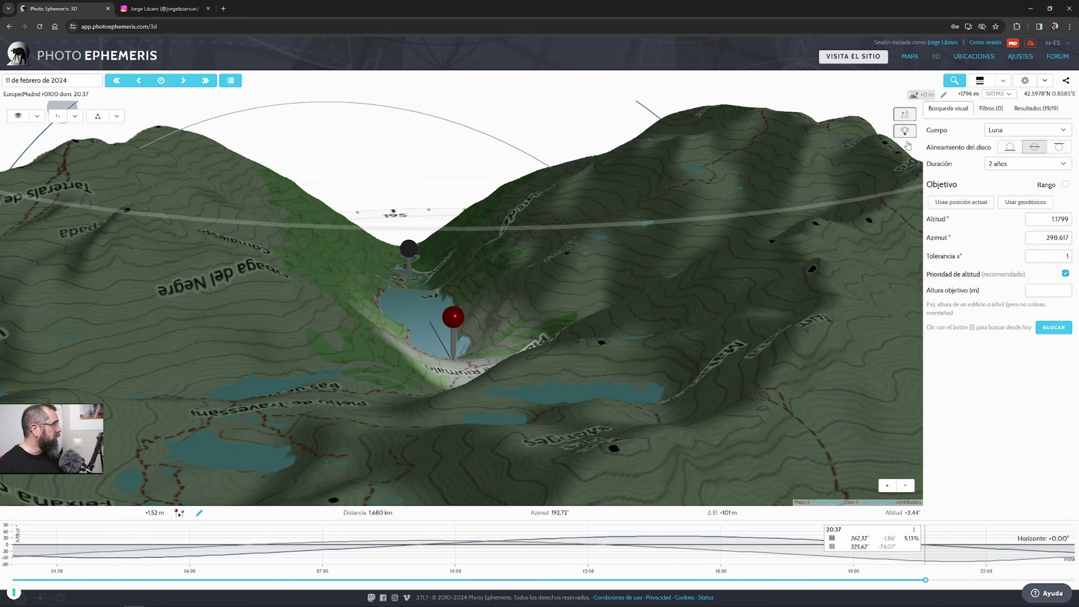
drag(700, 313, 665, 371)
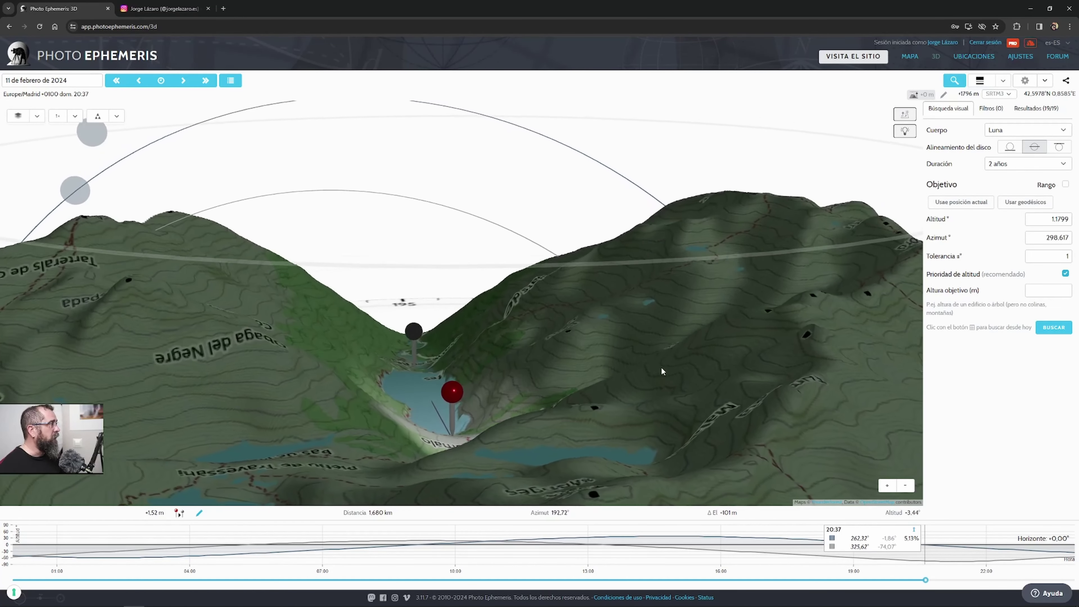
click(995, 130)
click(1002, 160)
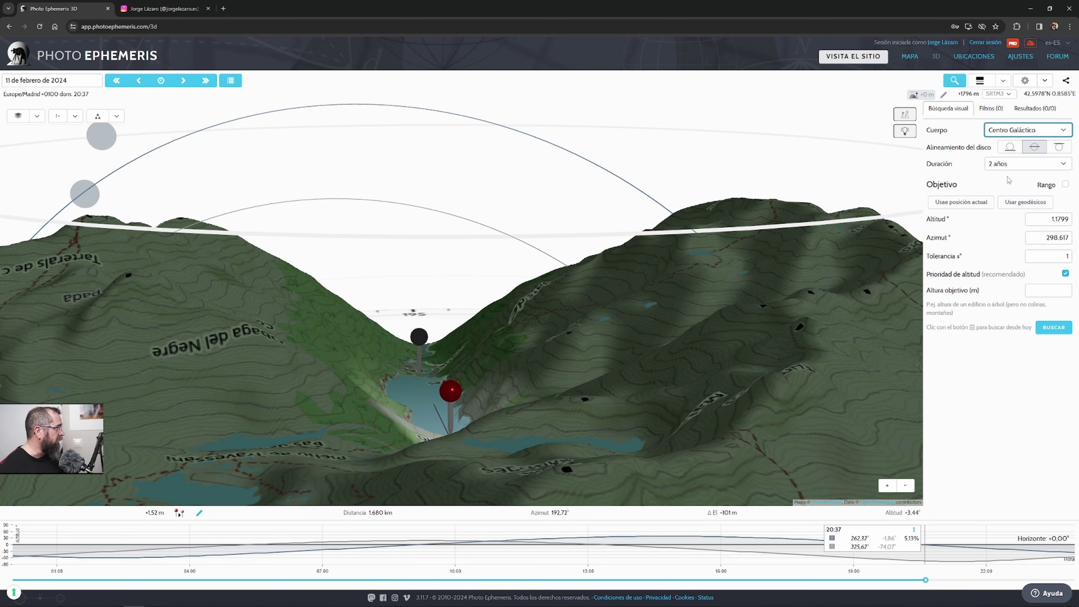
Set the visual search duration to one year (un año).
click(994, 168)
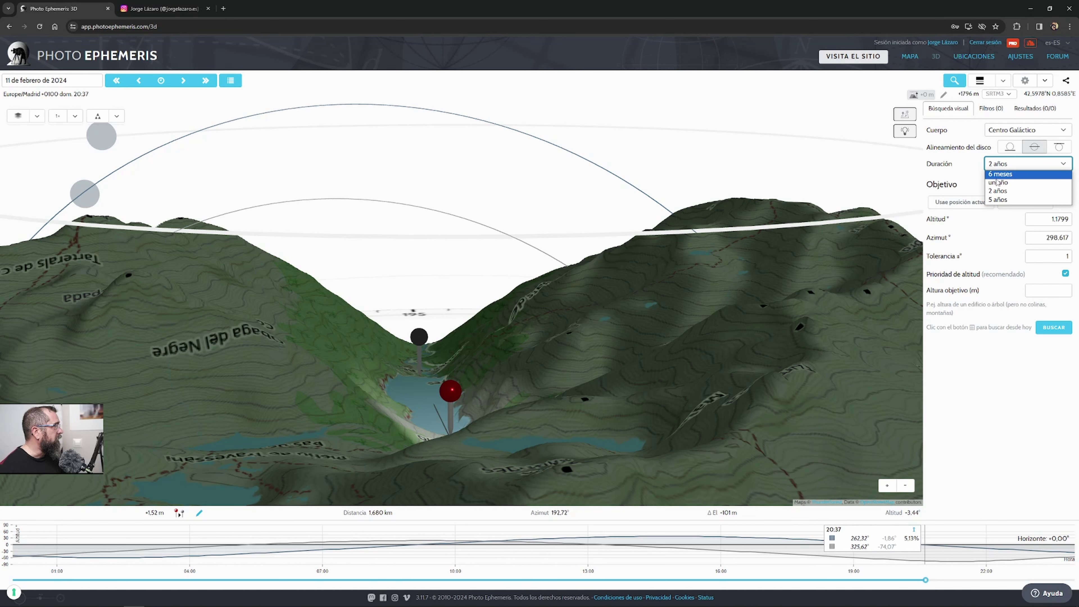
click(997, 183)
click(999, 167)
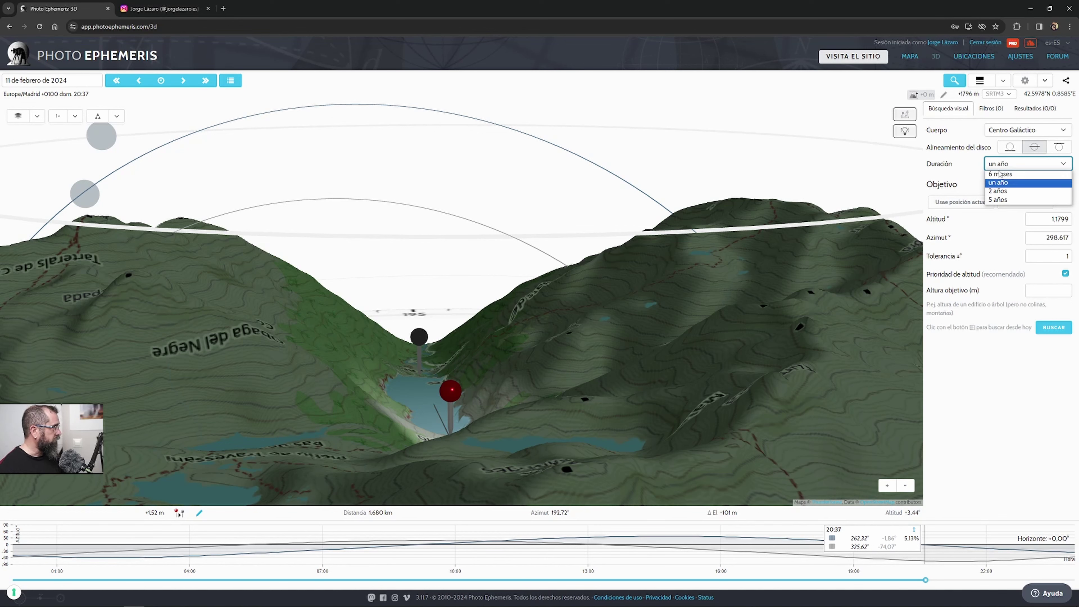
click(999, 175)
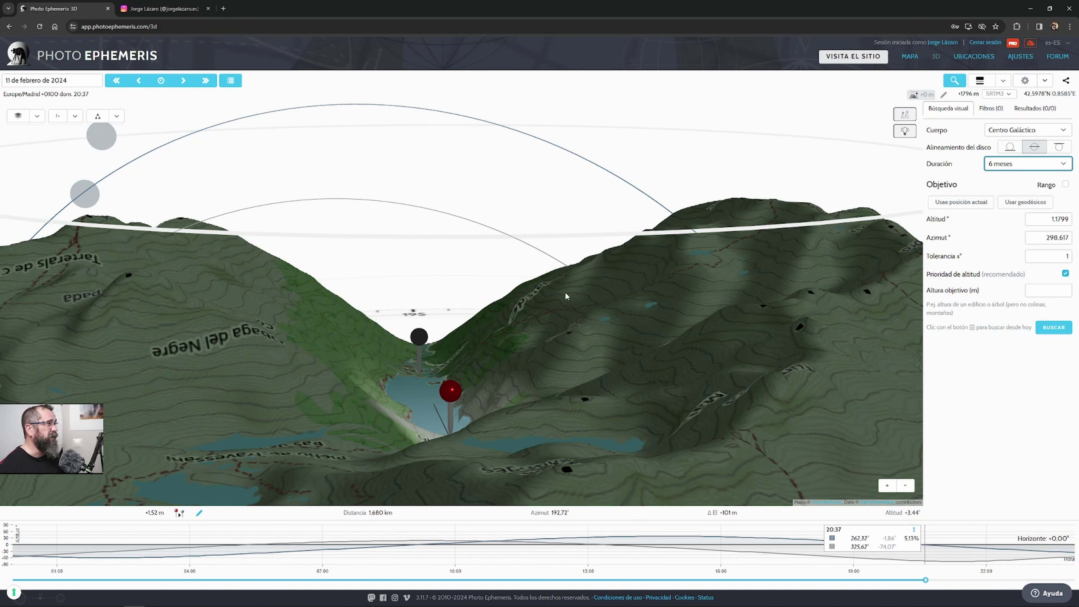
click(995, 169)
click(990, 183)
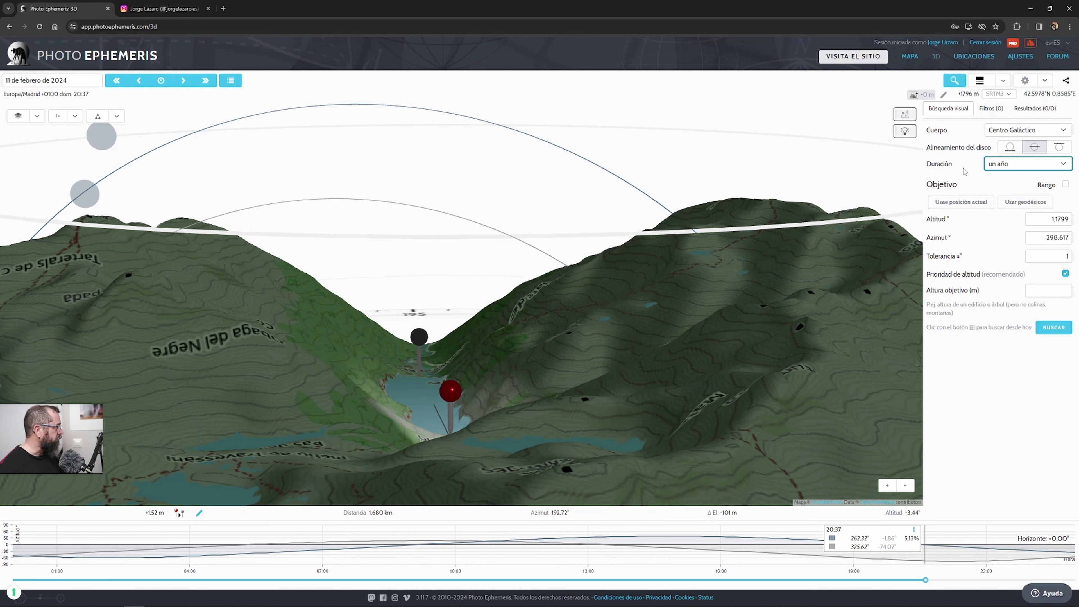
Use the geodetic altitude and azimuth as the search target and examine its marker above the valley opening.
drag(553, 297, 557, 300)
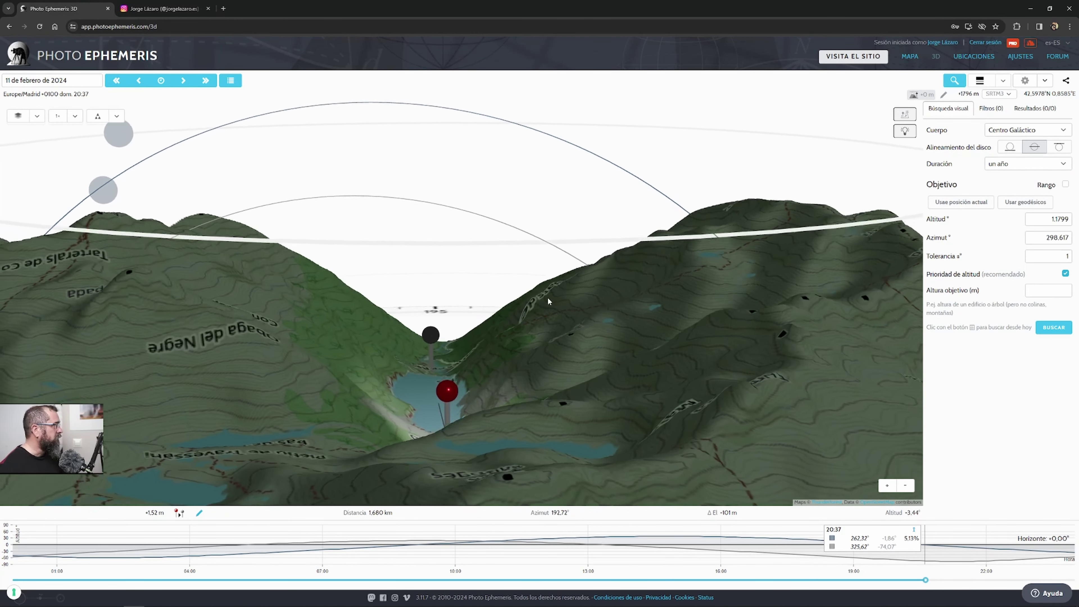
click(1025, 203)
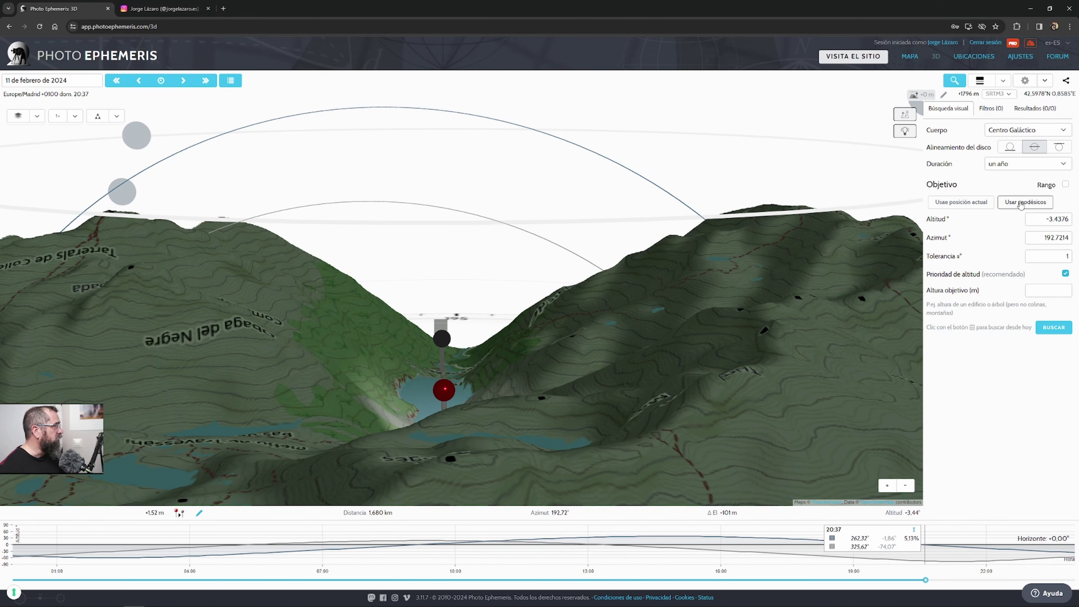
scroll(738, 345, up, 3)
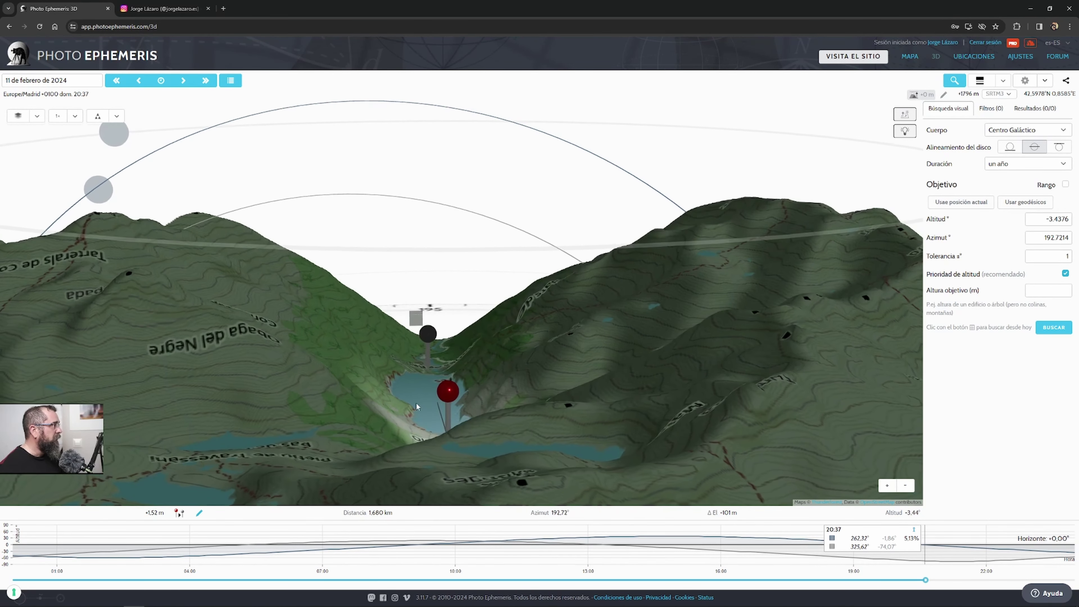
scroll(416, 402, up, 2)
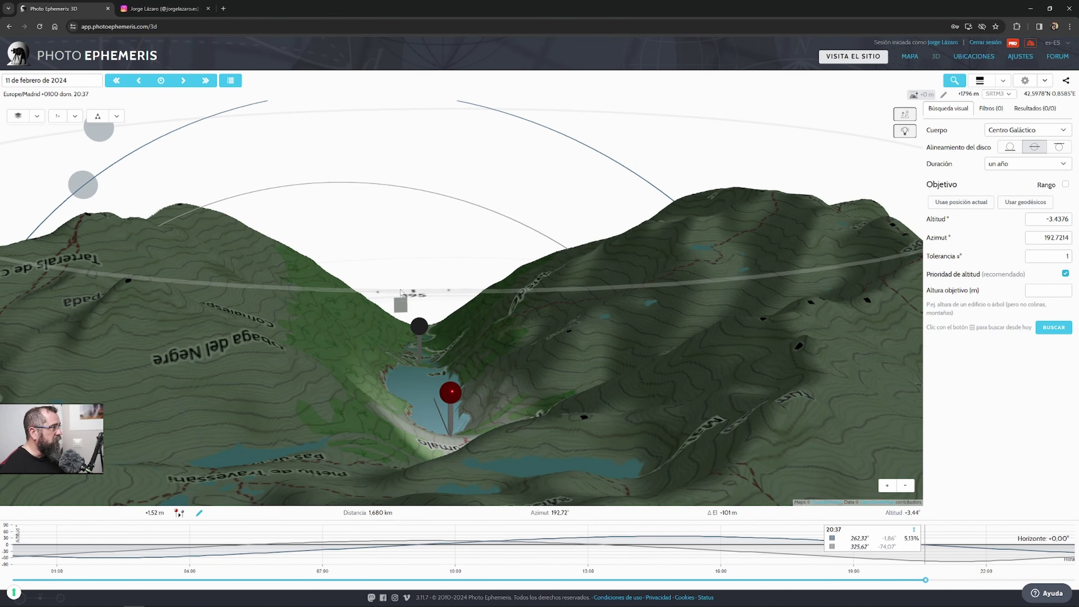
mouse_move(400, 291)
mouse_down()
mouse_move(457, 326)
mouse_move(428, 346)
mouse_up()
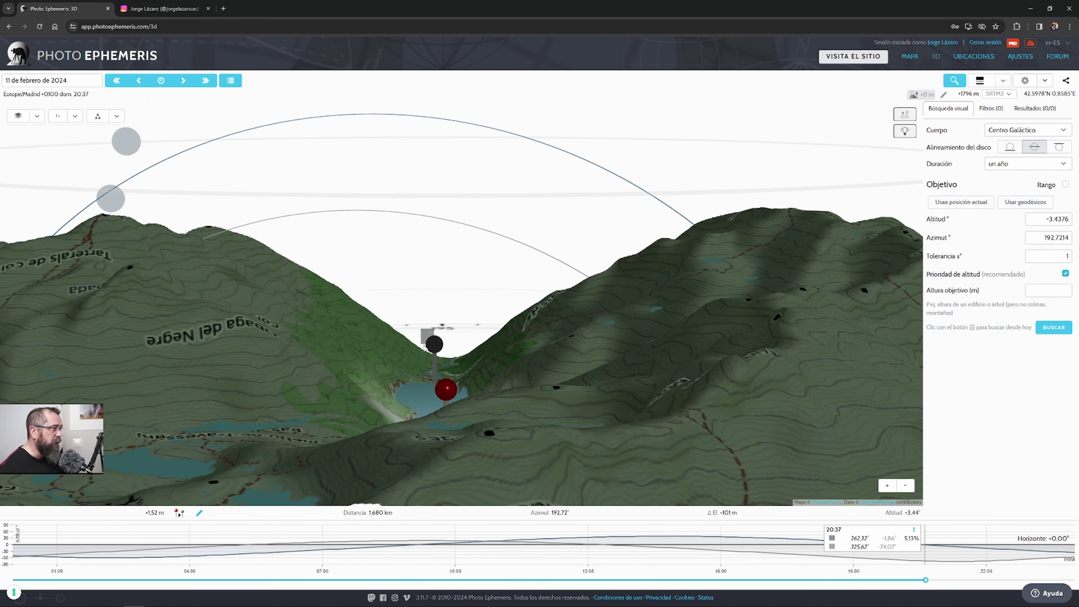
drag(414, 338, 405, 332)
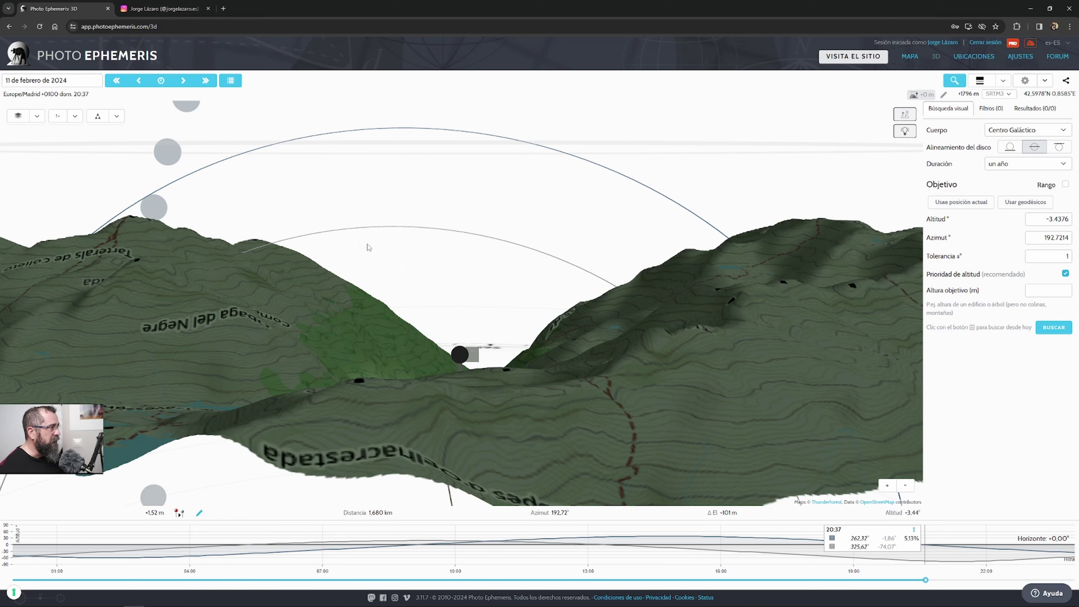
scroll(420, 294, up, 3)
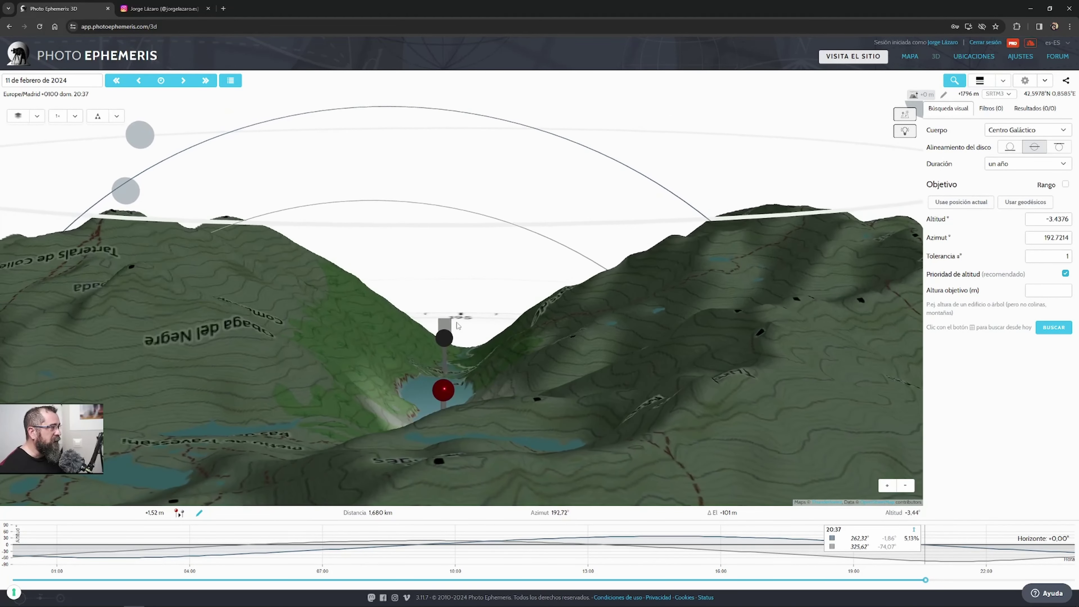
scroll(464, 296, up, 2)
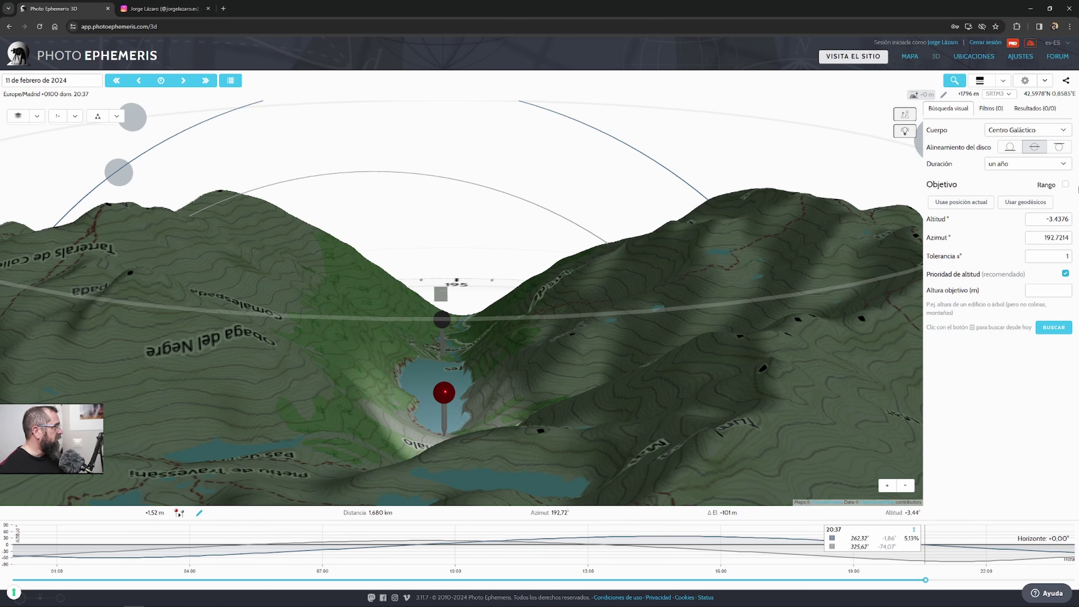
Switch the search target to a range and fill its altitude and azimuth limits from the geodetics.
click(1066, 186)
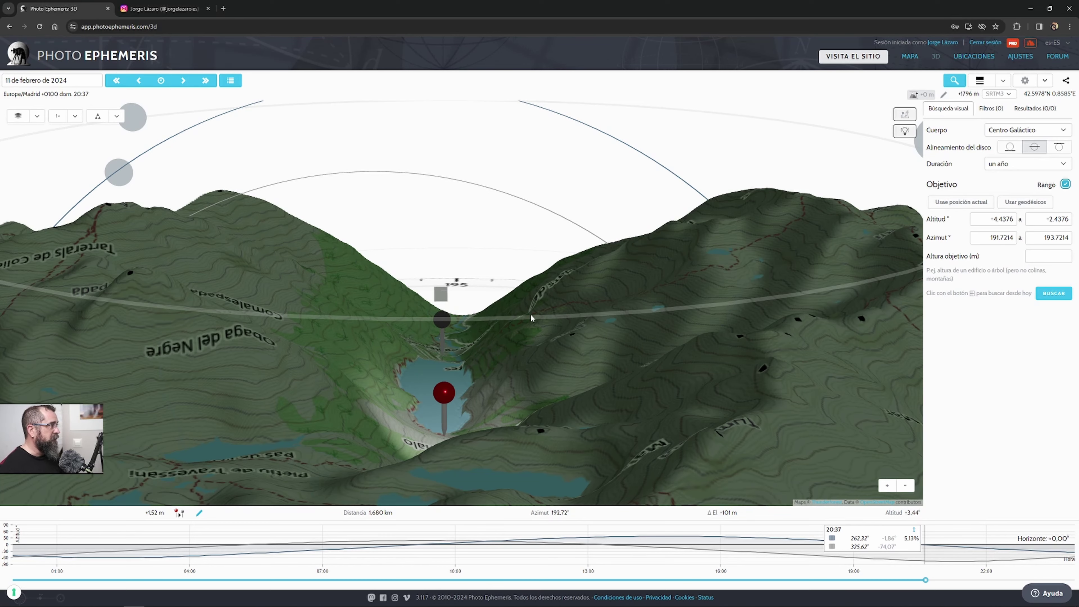
scroll(531, 312, down, 3)
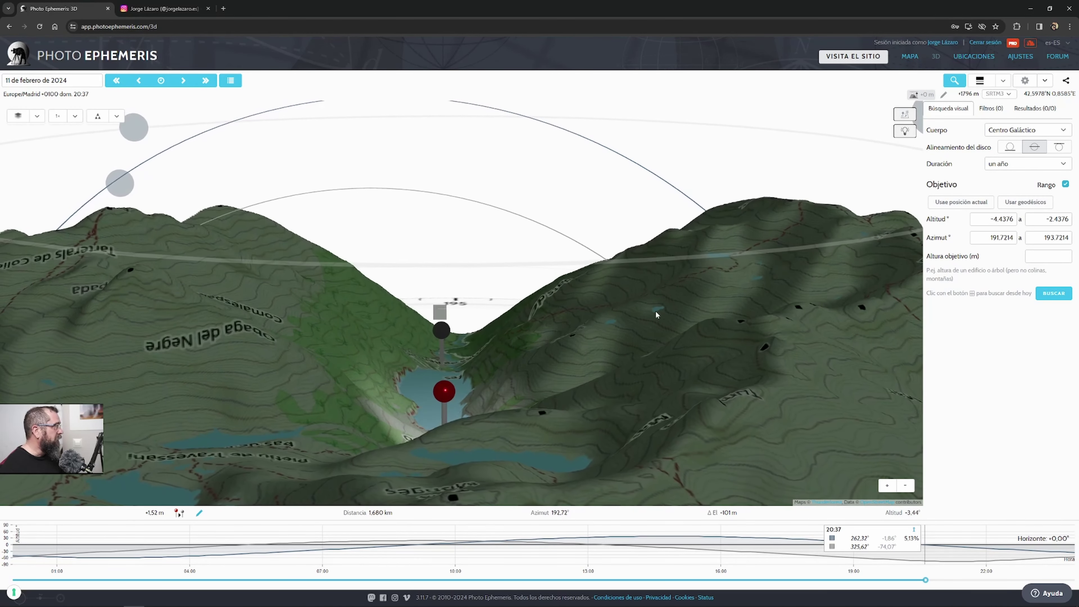
click(1022, 203)
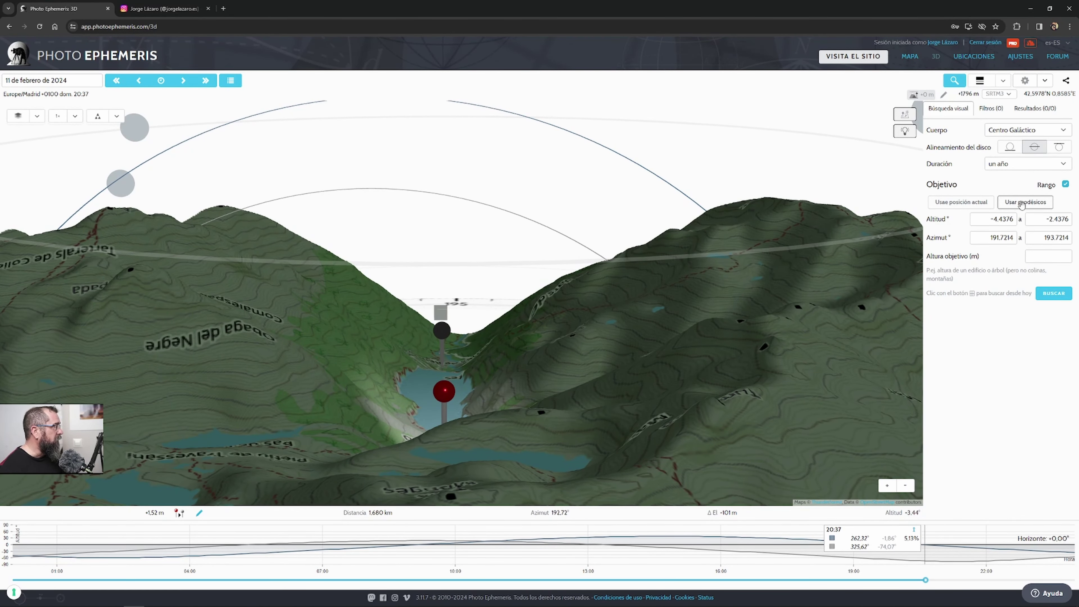
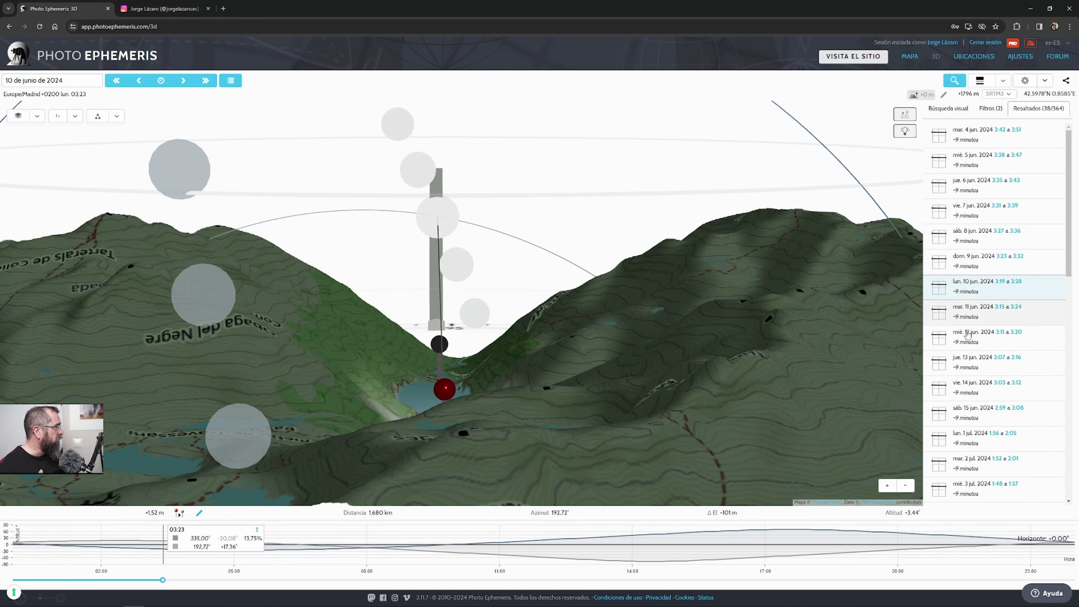
Review the list of matching galactic centre dates and times from June to August 2024.
scroll(973, 420, down, 4)
scroll(973, 422, down, 2)
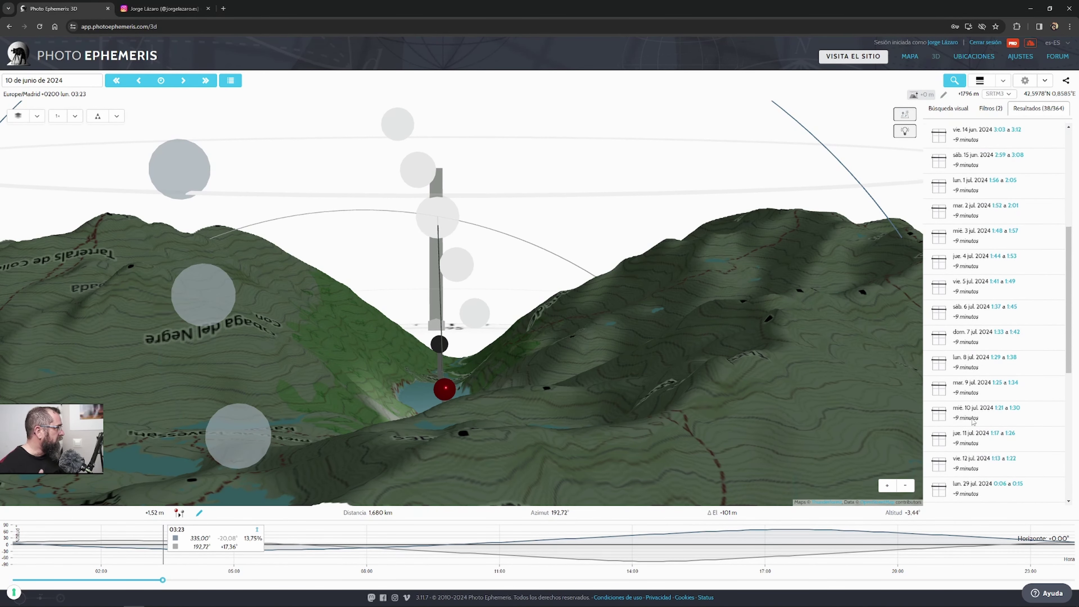
scroll(973, 421, down, 7)
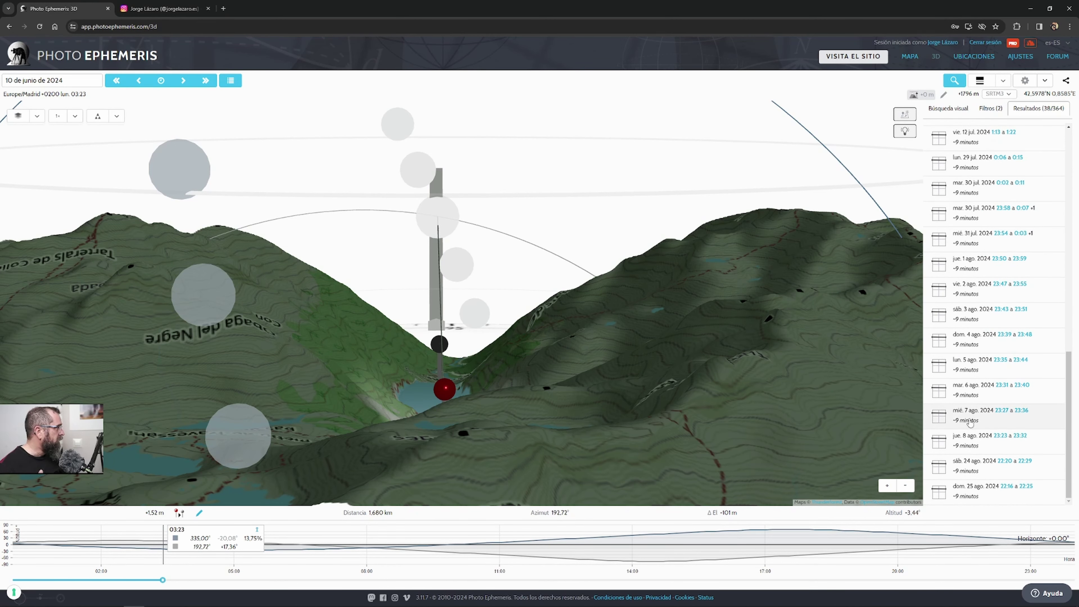
scroll(972, 423, up, 4)
scroll(971, 440, up, 8)
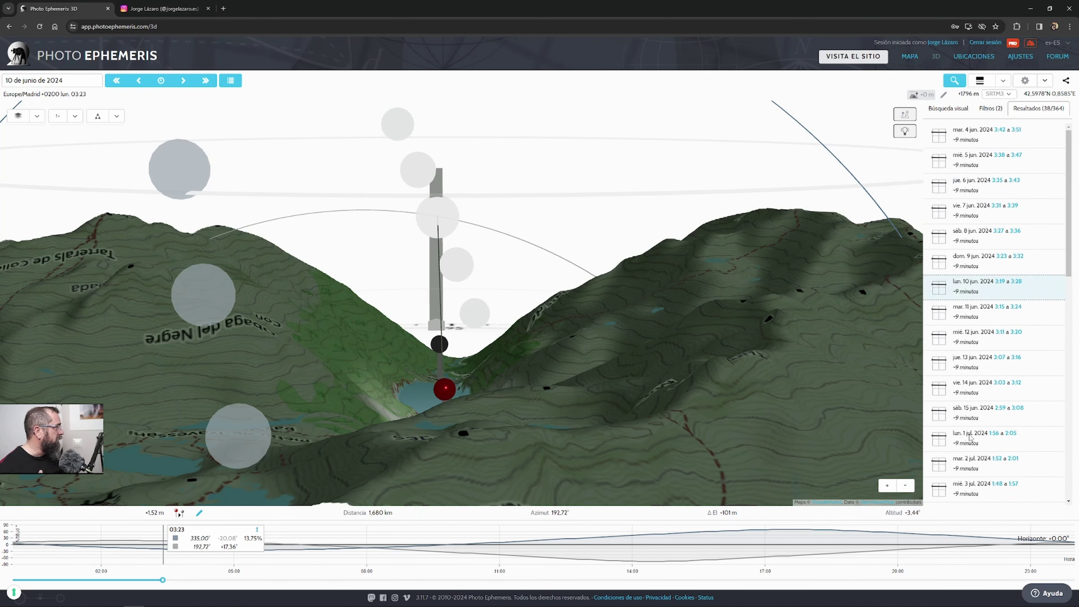
scroll(970, 426, down, 1)
scroll(969, 383, up, 1)
Load the 8 June 2024 result, move the time back to 03:03 and examine the galactic centre over the valley.
click(962, 284)
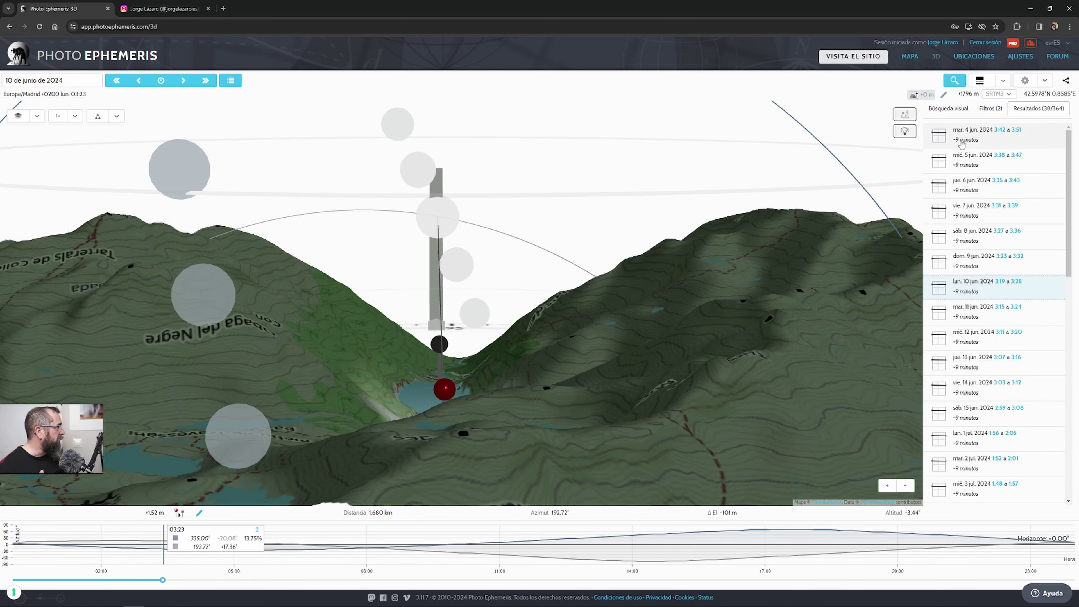
click(963, 237)
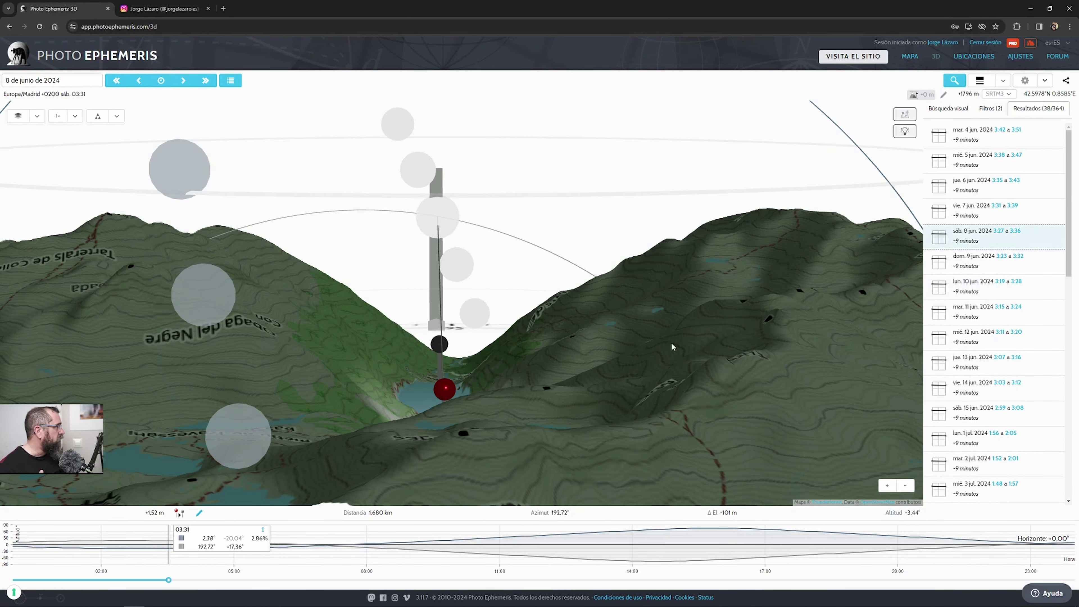
drag(594, 355, 448, 425)
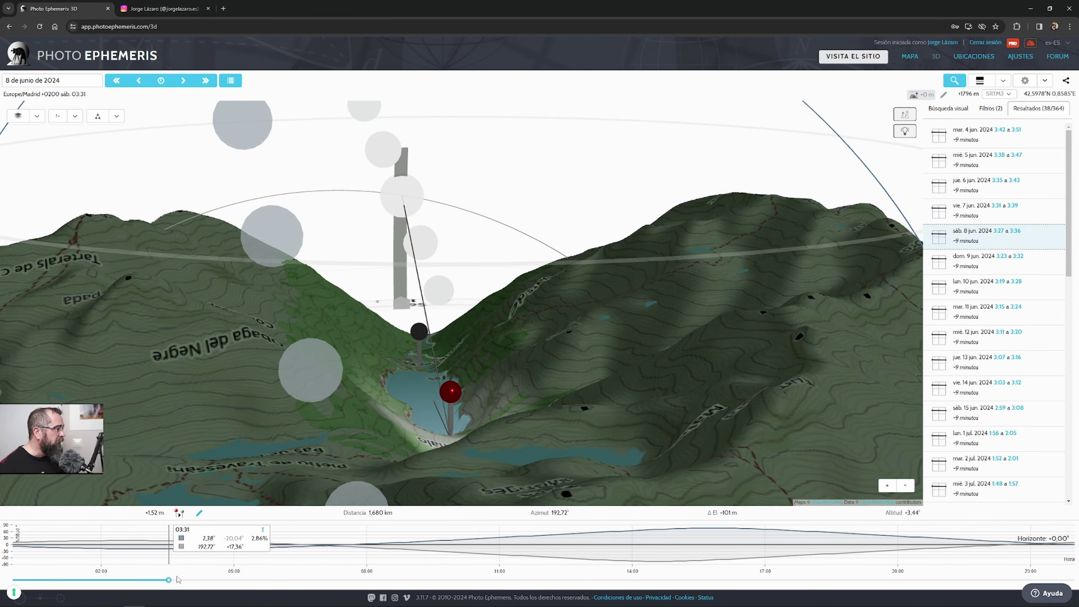
drag(166, 581, 148, 562)
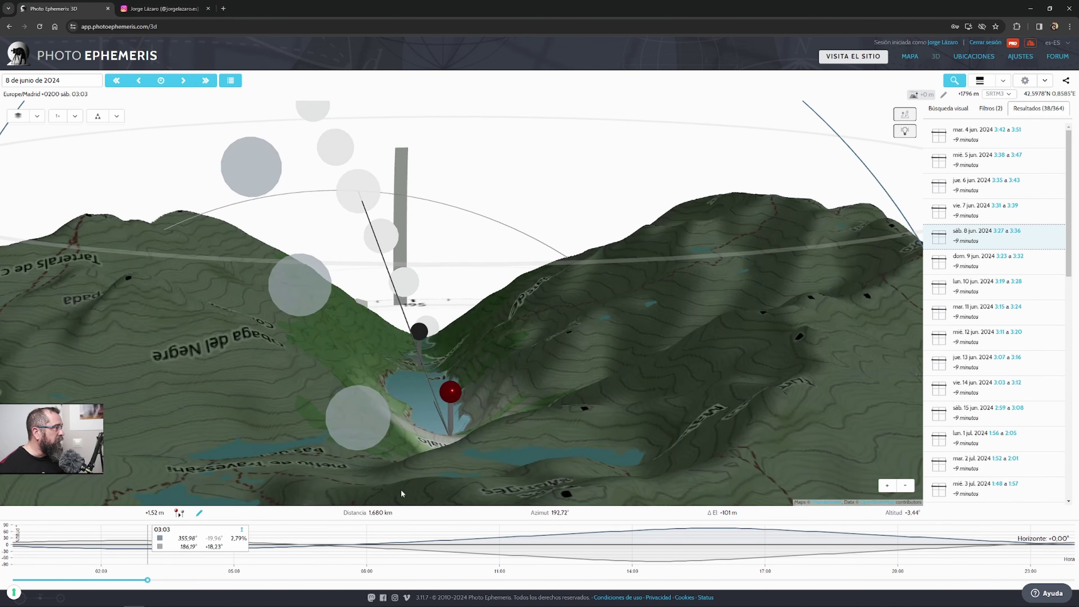
mouse_move(517, 404)
mouse_down()
mouse_move(487, 404)
mouse_move(510, 397)
mouse_up()
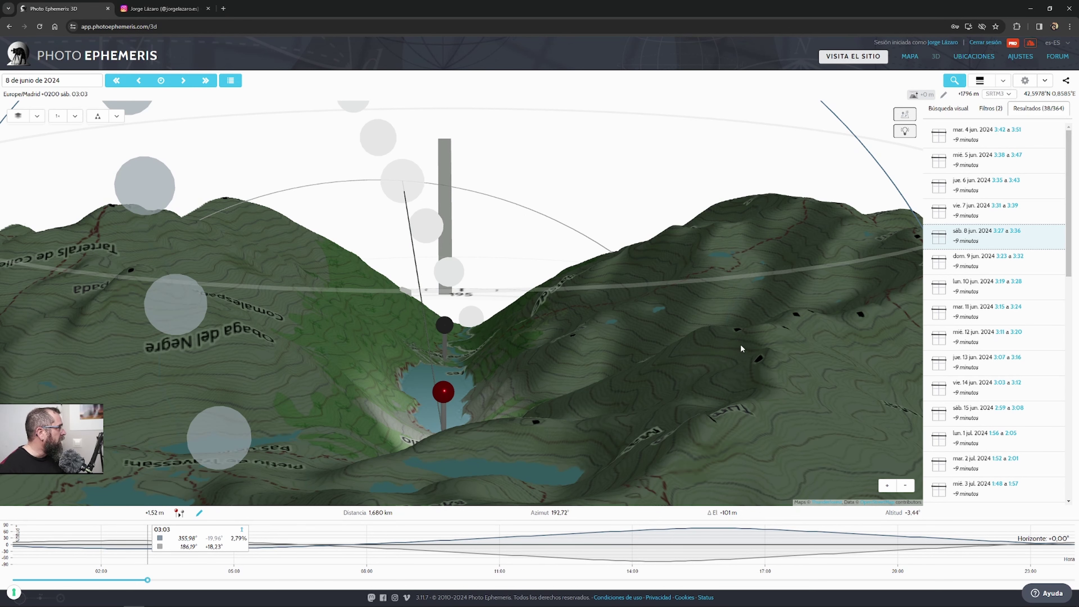
Load the 6 July 2024 result, set the time to 01:27, and return to the map after checking the alignment.
scroll(989, 337, down, 4)
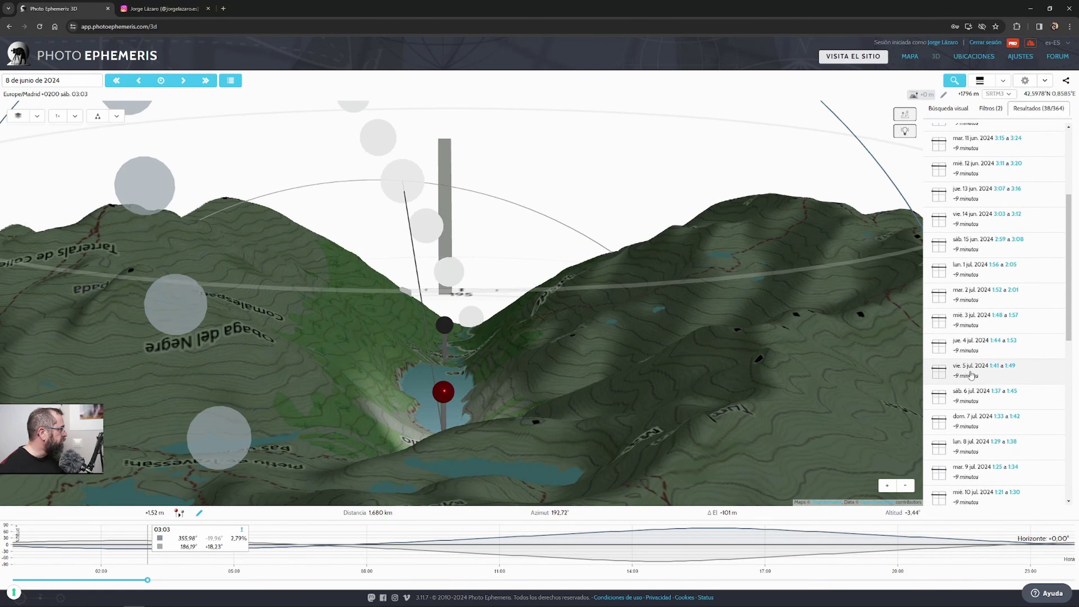
click(975, 400)
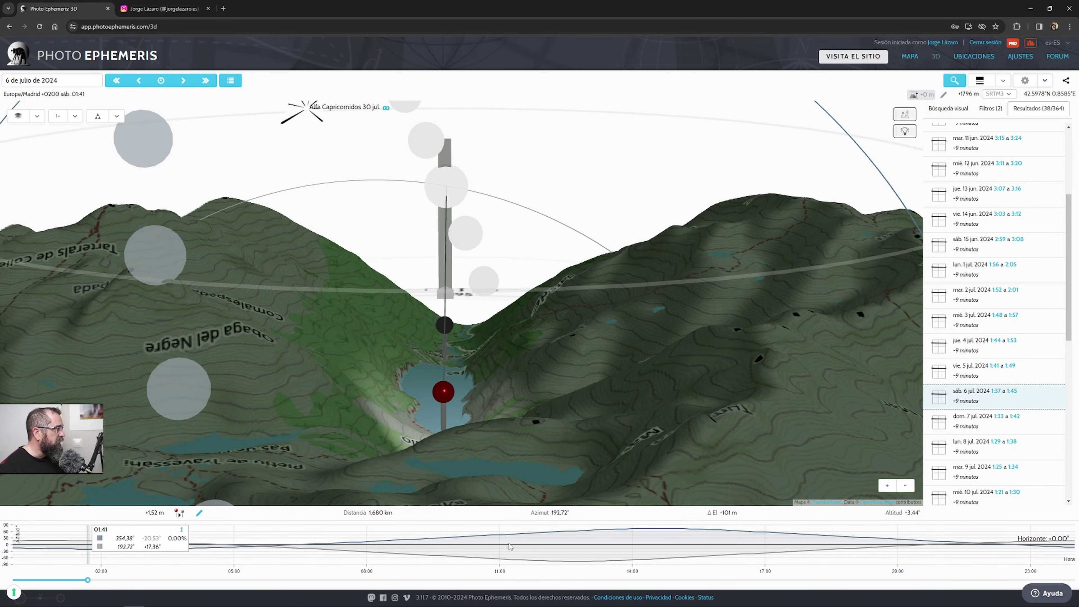
mouse_move(87, 580)
mouse_down()
mouse_move(98, 581)
mouse_move(76, 565)
mouse_up()
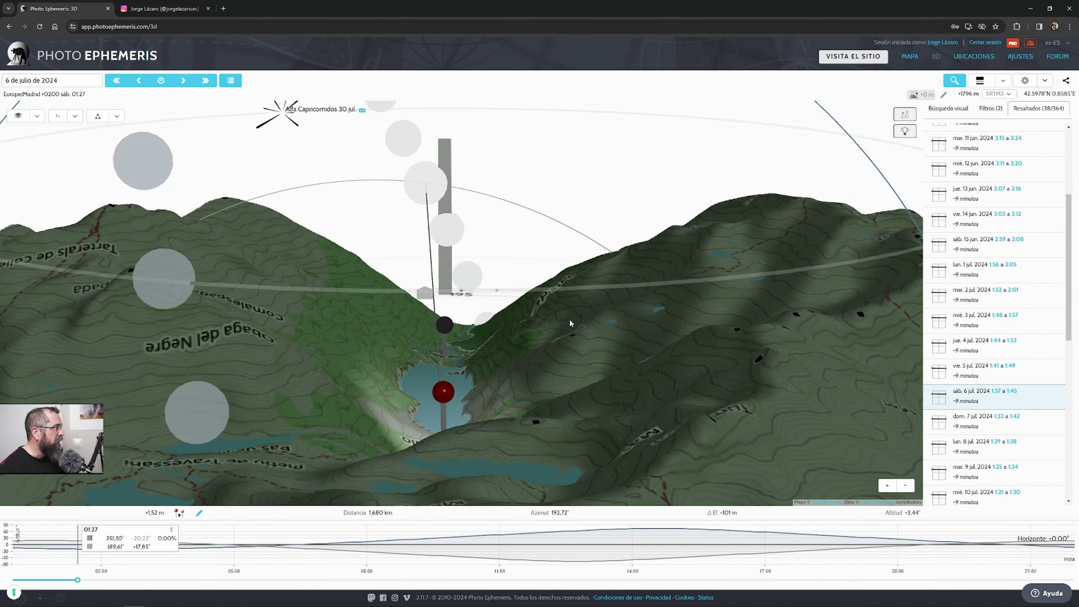
drag(570, 319, 570, 311)
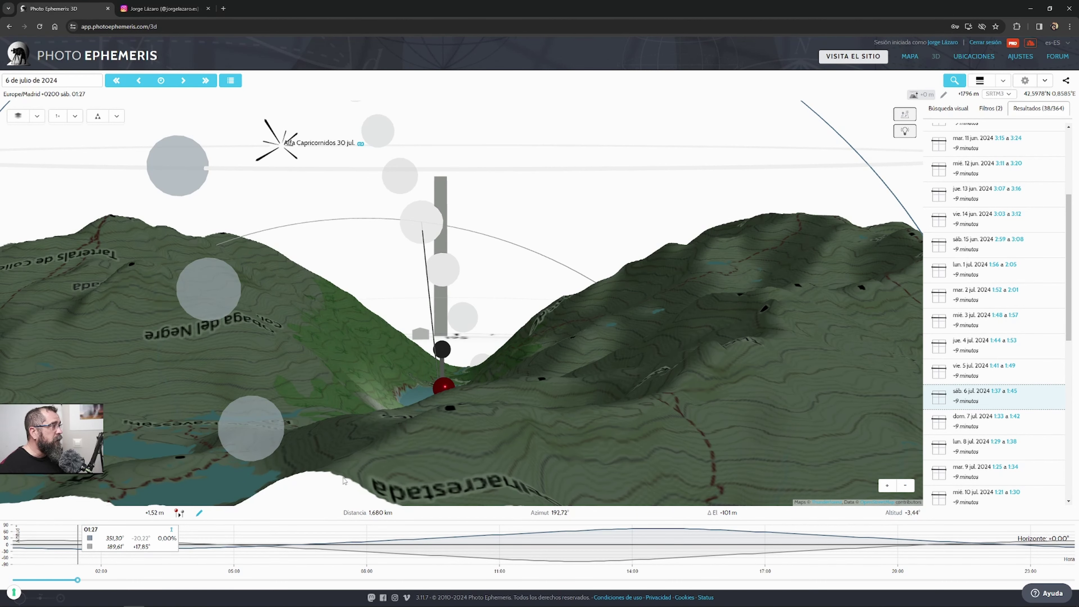
drag(394, 414, 423, 283)
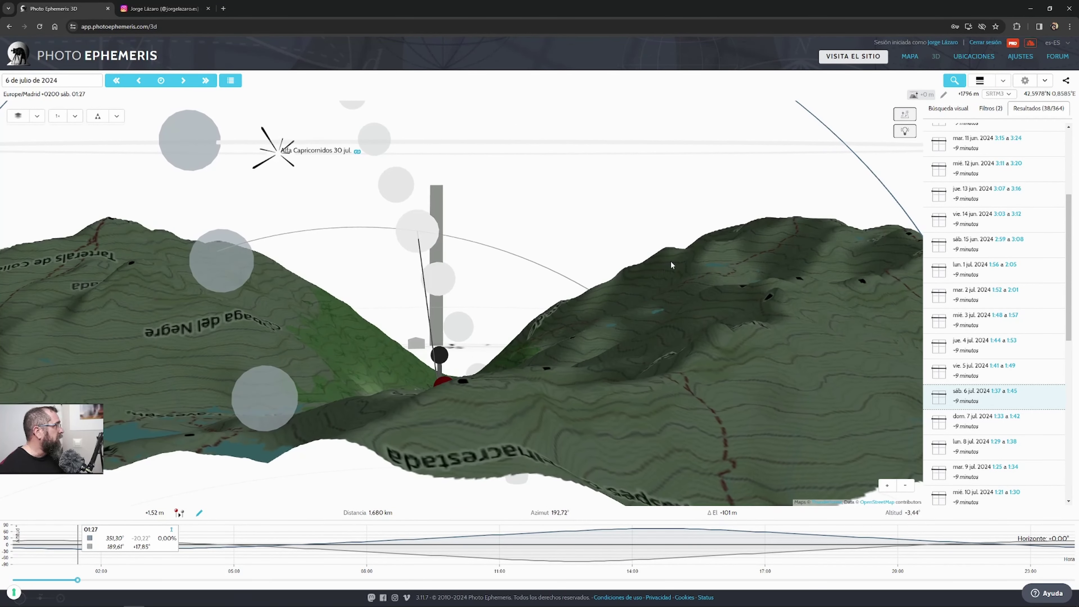
click(910, 56)
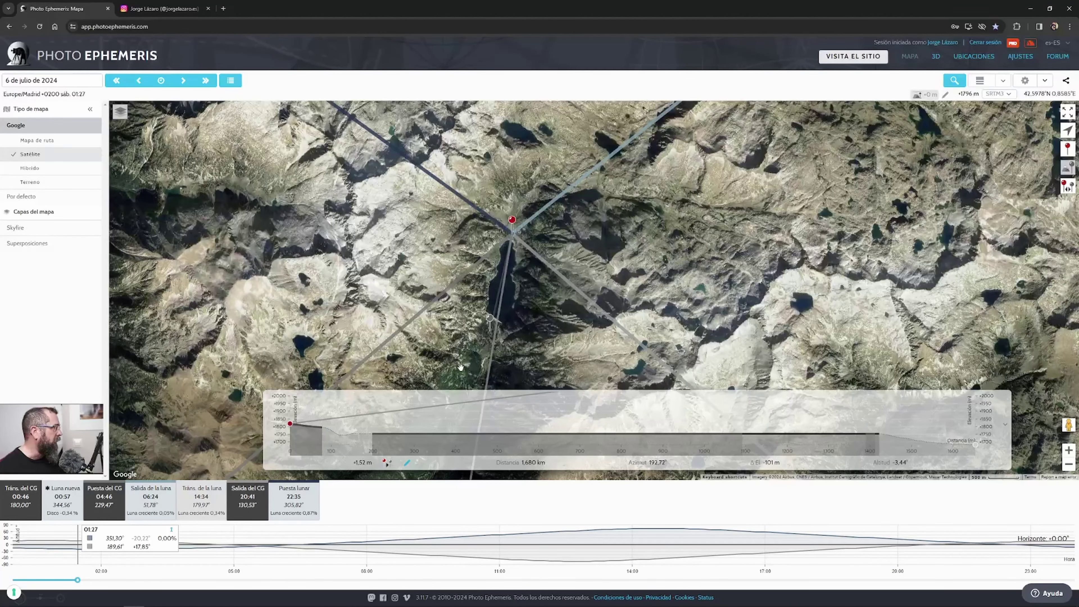
Collapse the elevation profile and turn off the secondary geodetics pin, keeping the Iberian Peninsula and Mediterranean in view.
click(1005, 425)
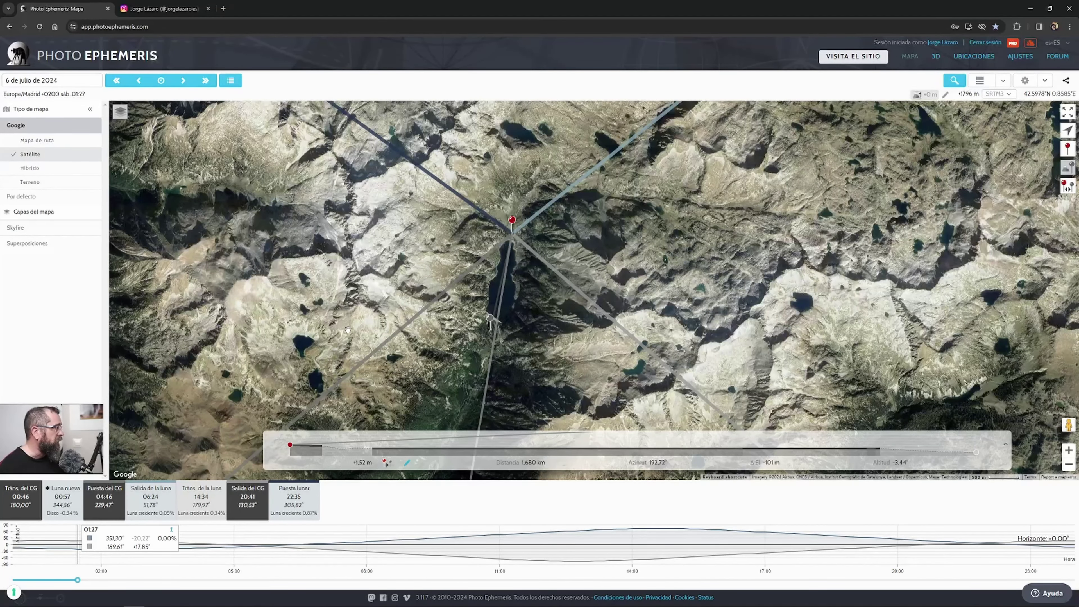
scroll(502, 298, down, 4)
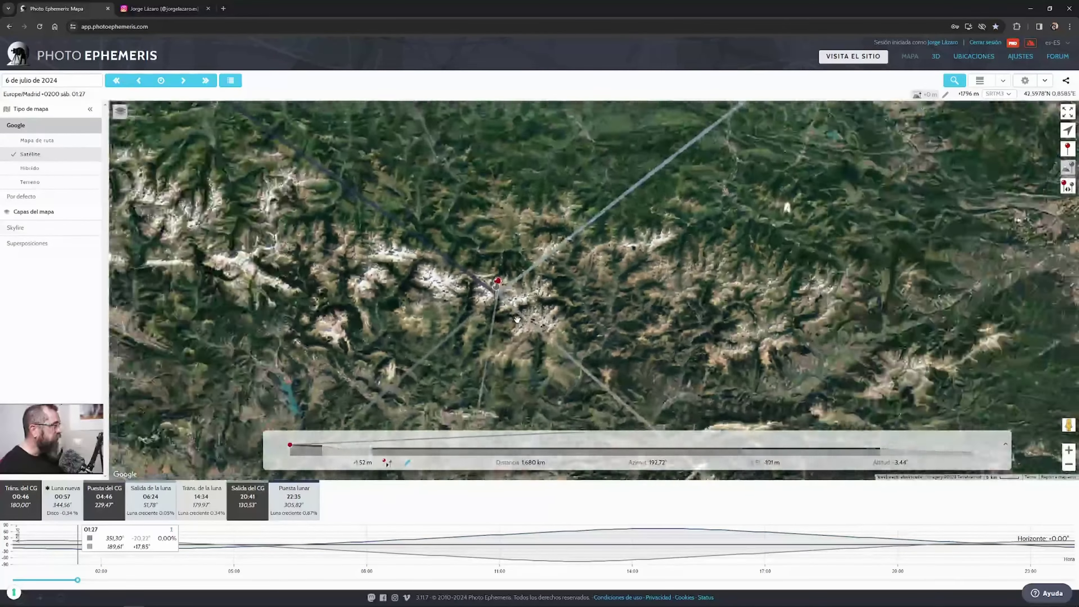
scroll(517, 320, down, 3)
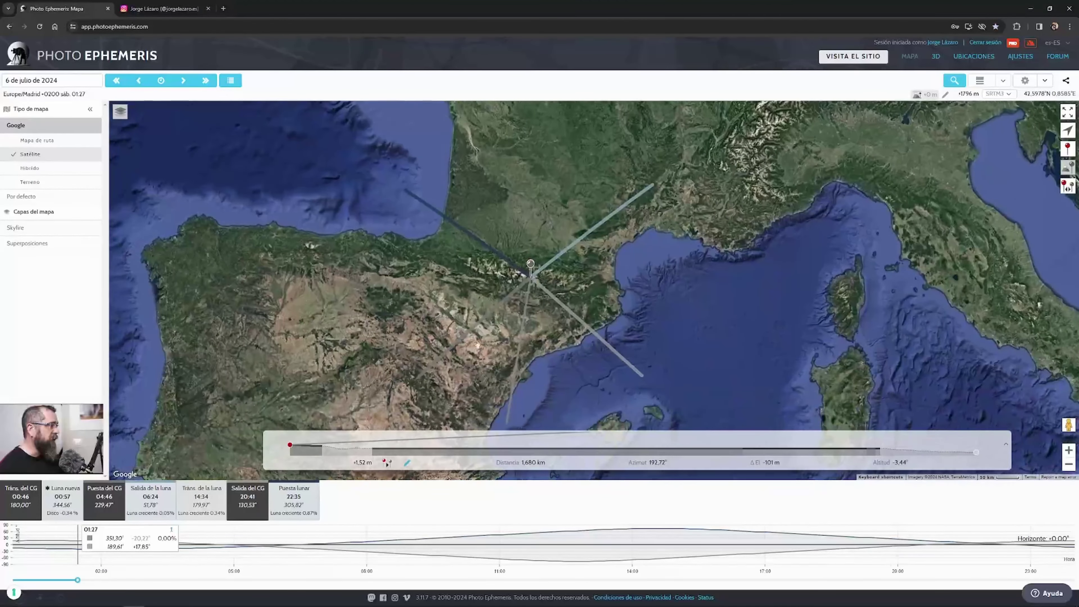
drag(477, 344, 537, 286)
scroll(548, 298, down, 2)
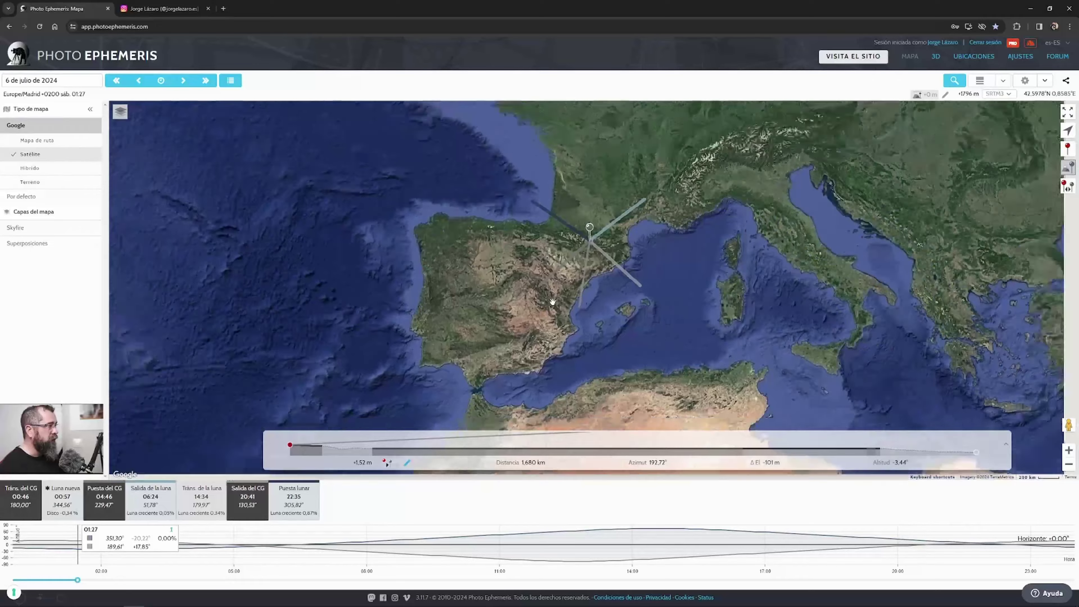
scroll(553, 301, down, 1)
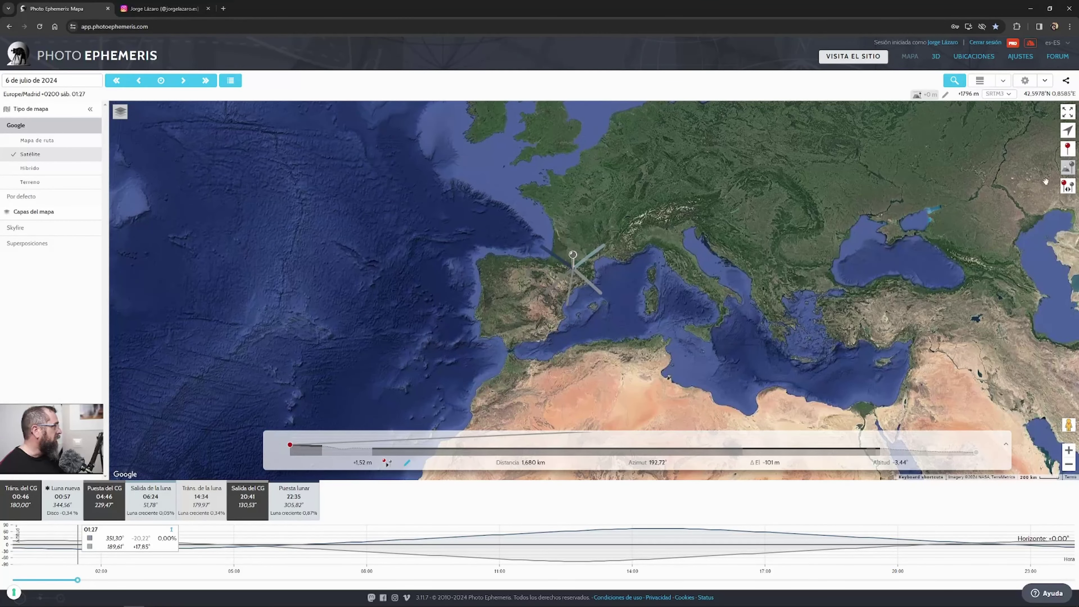
click(1067, 168)
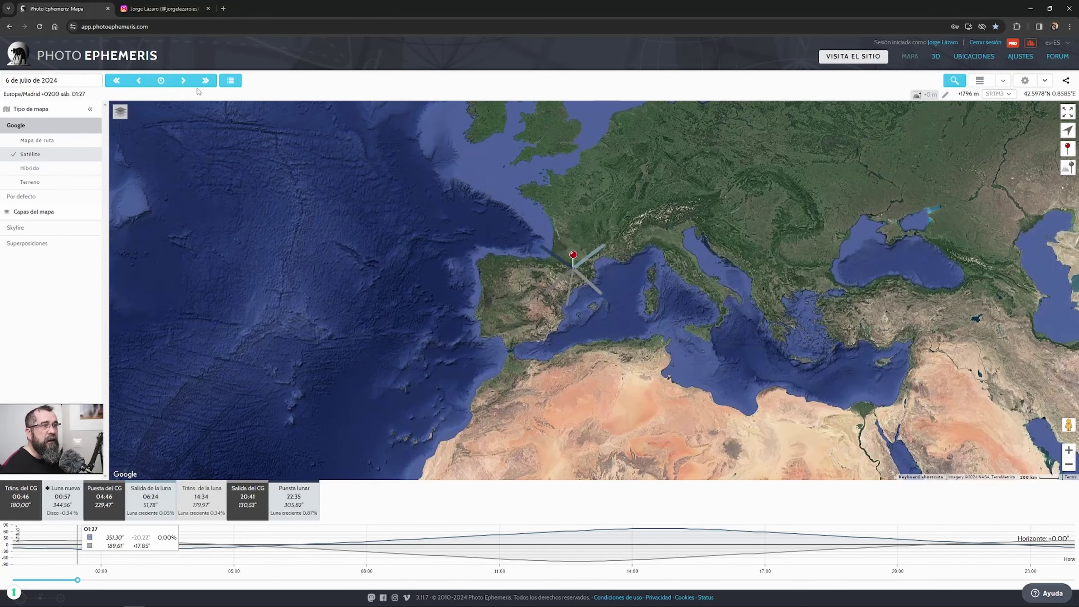
Open the 2024 events list and review the moon phases, perigees, apogees and eclipses across its months.
click(231, 81)
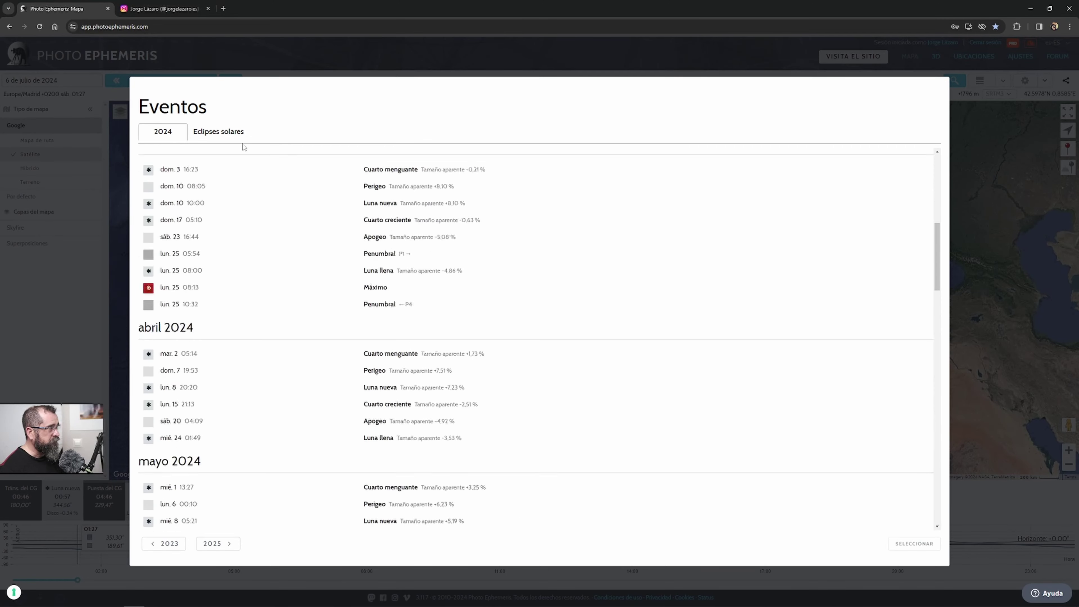
scroll(209, 255, down, 15)
scroll(209, 256, up, 6)
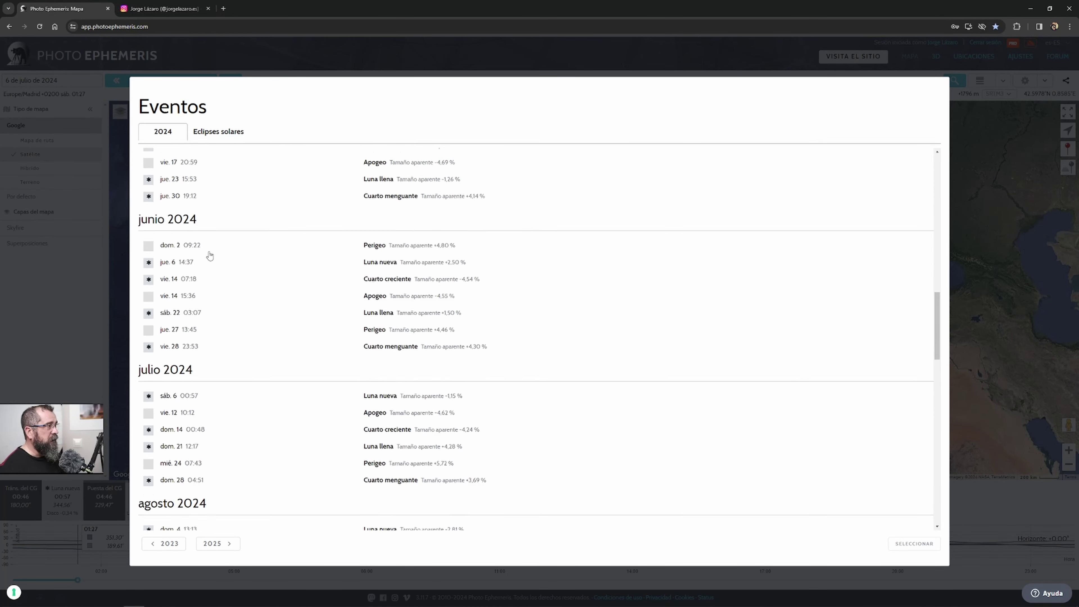
scroll(339, 212, up, 3)
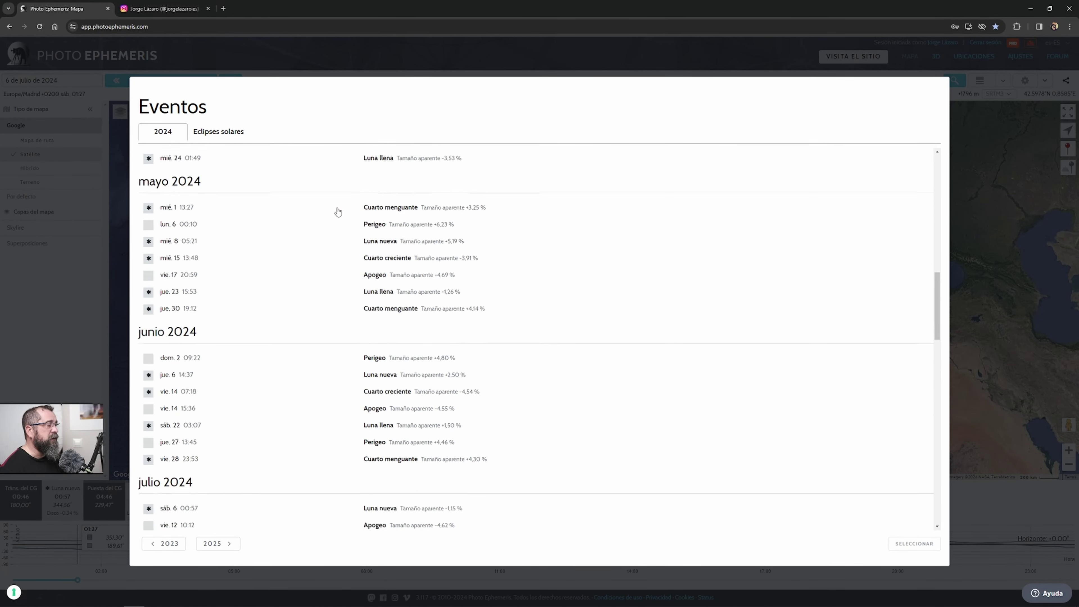
scroll(344, 235, down, 1)
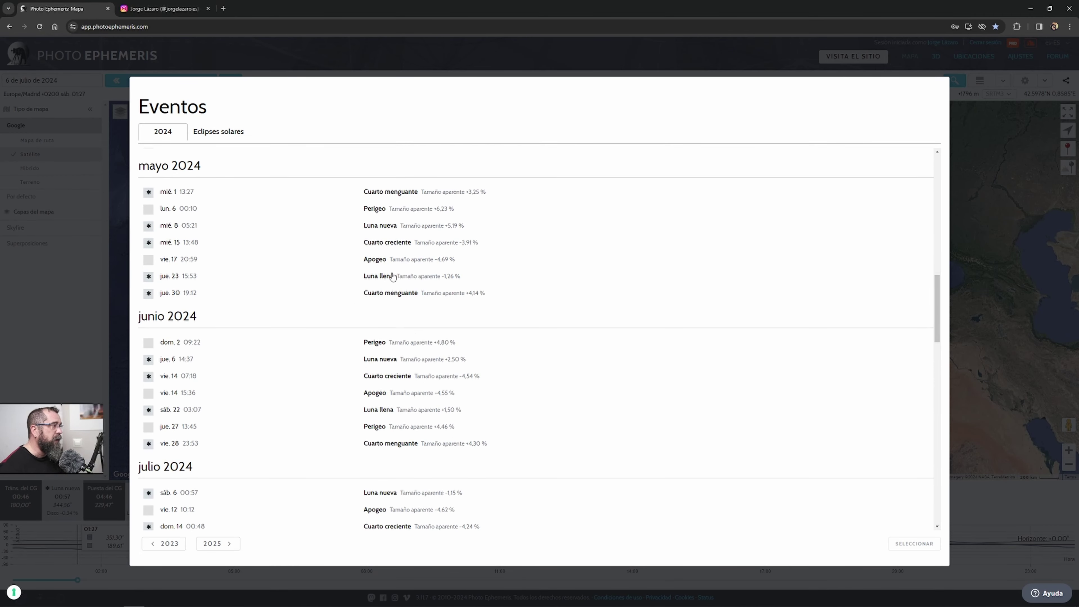
scroll(224, 324, down, 2)
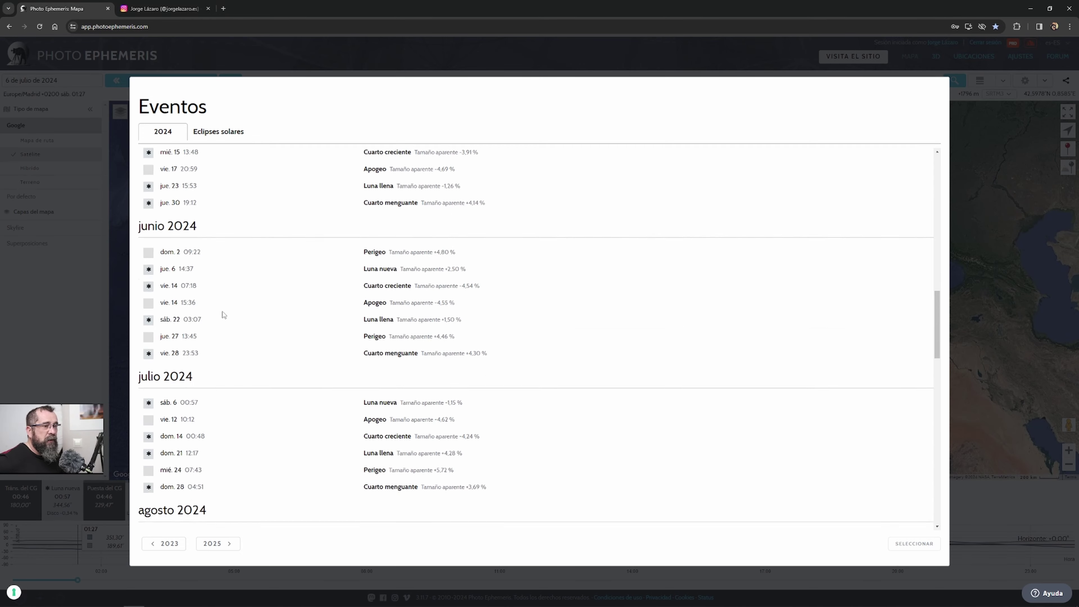
scroll(227, 323, up, 4)
scroll(226, 323, up, 8)
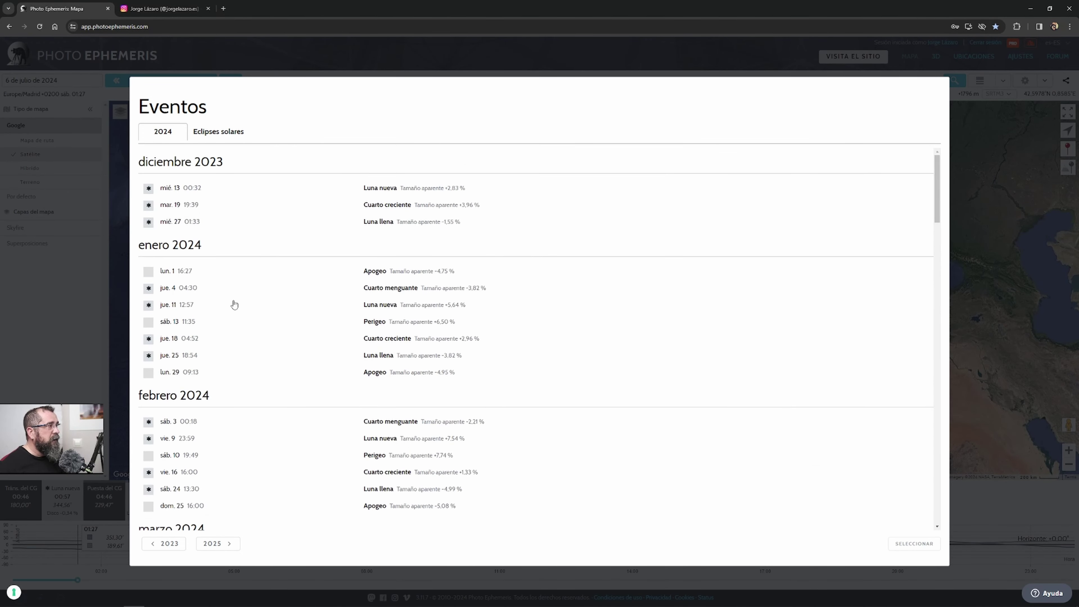
scroll(234, 304, down, 4)
scroll(234, 304, up, 2)
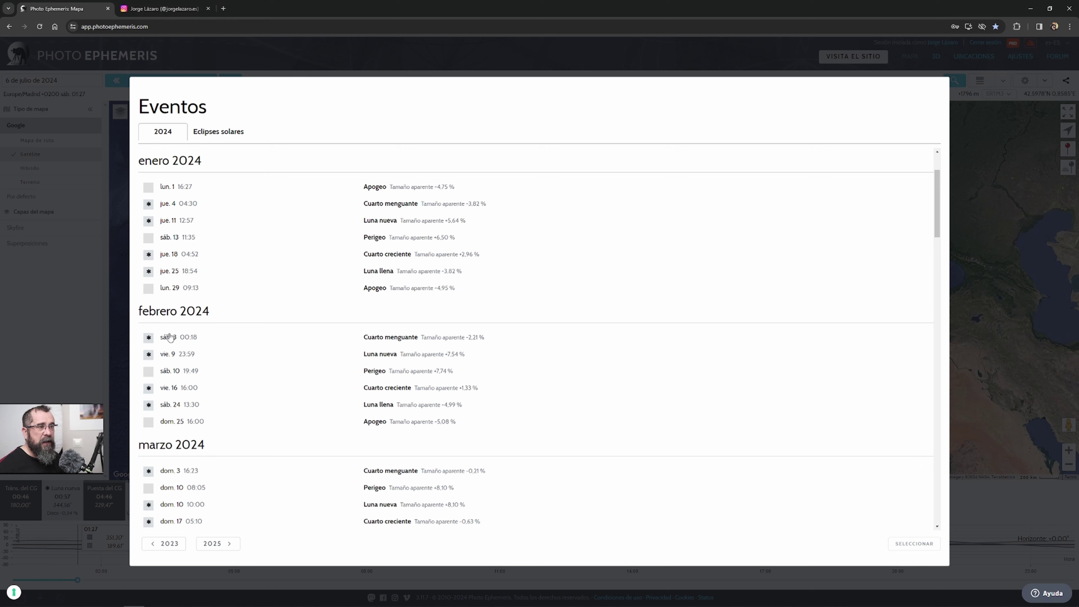
Switch the events list to the catalogue of solar eclipses.
click(216, 132)
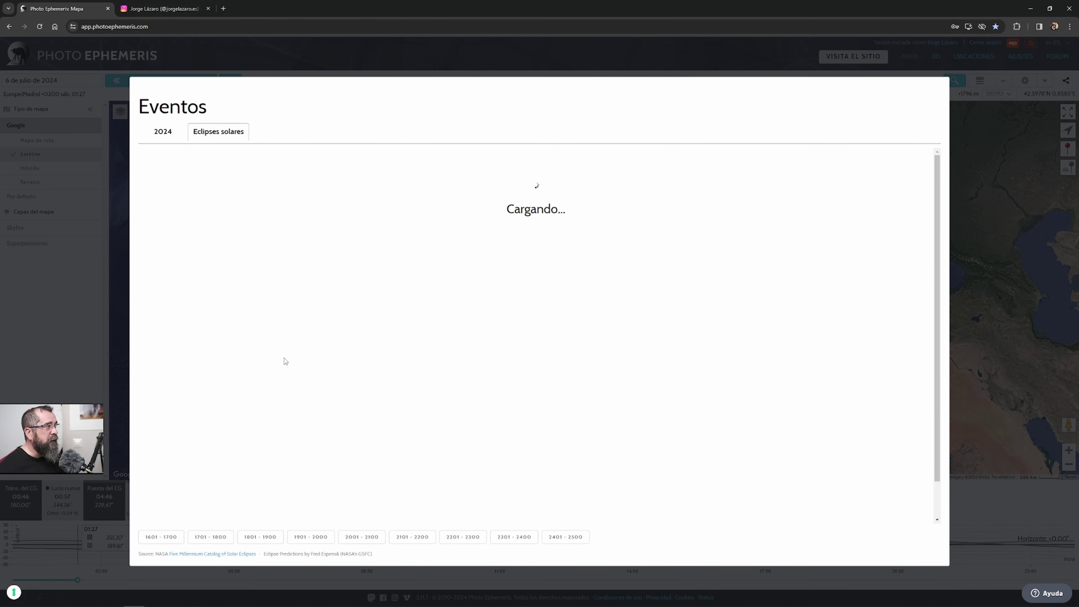